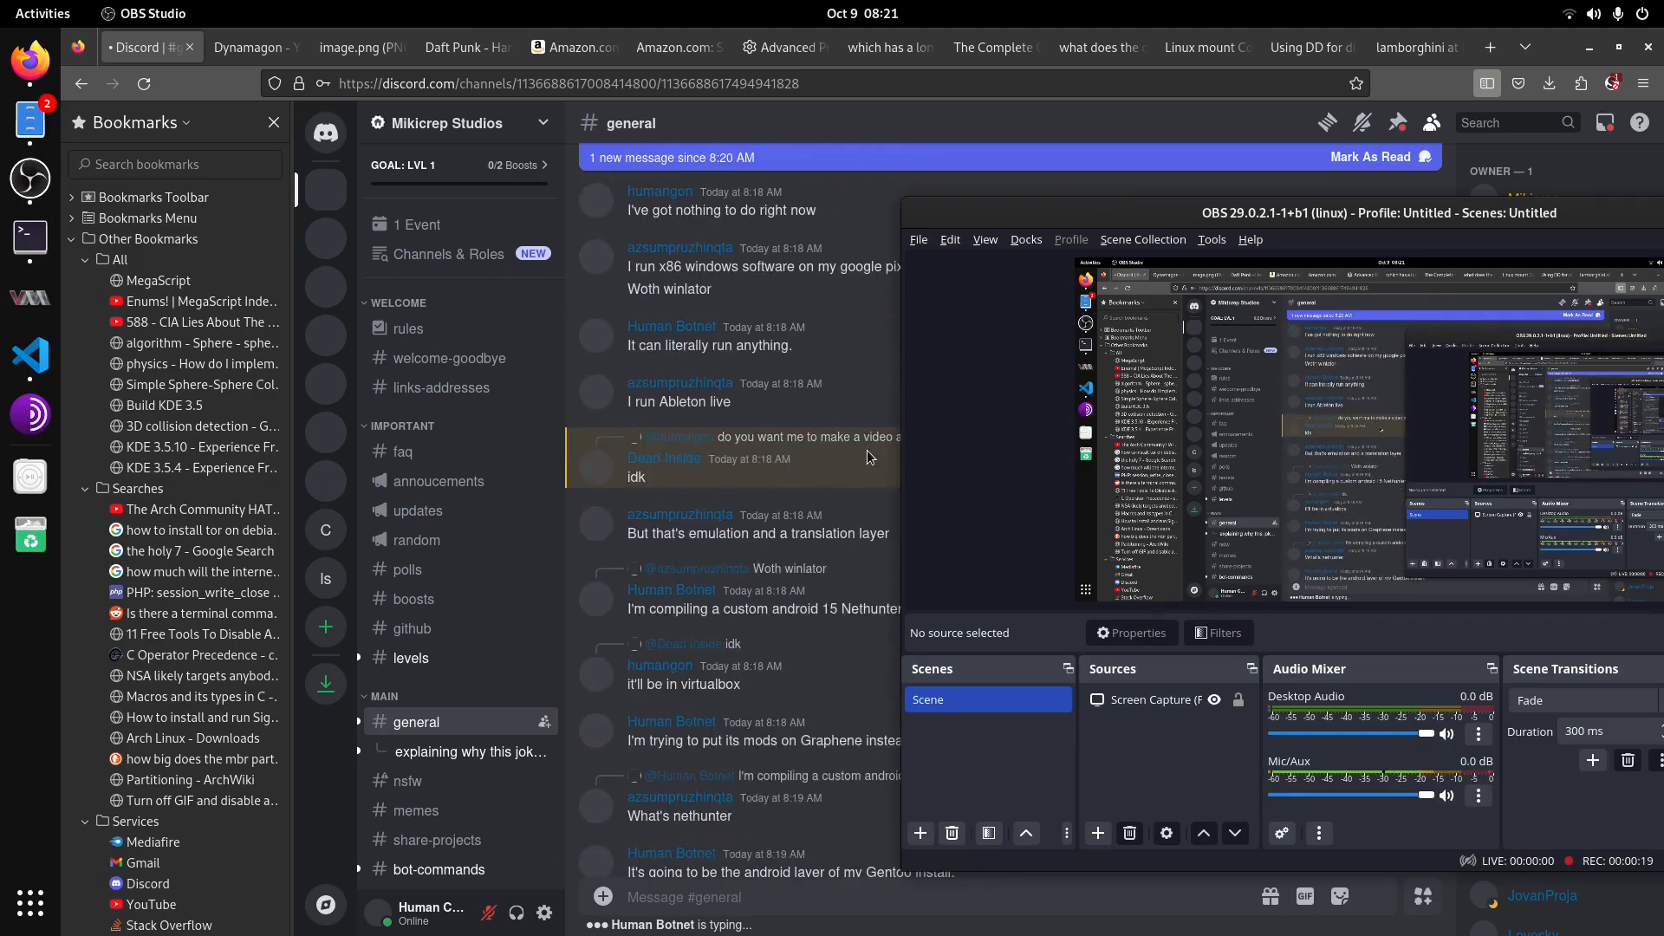
Step: Search the web for "linux mint iso download" in a new browser tab
left_click_drag(1282, 215, 1036, 232)
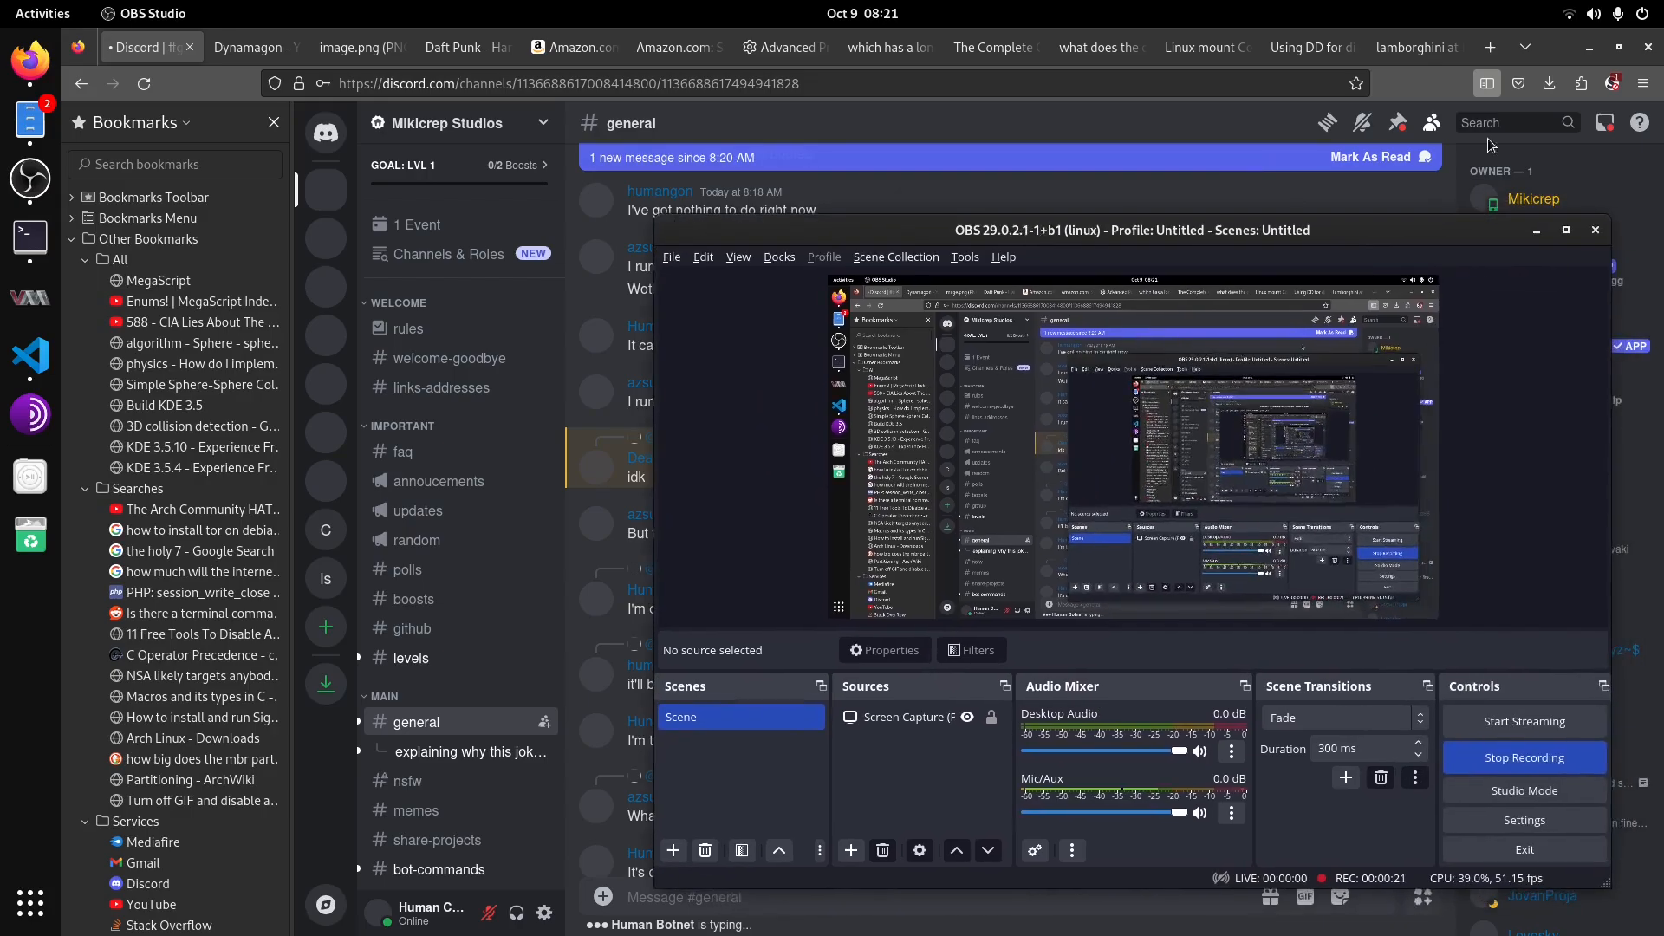
left_click(1490, 48)
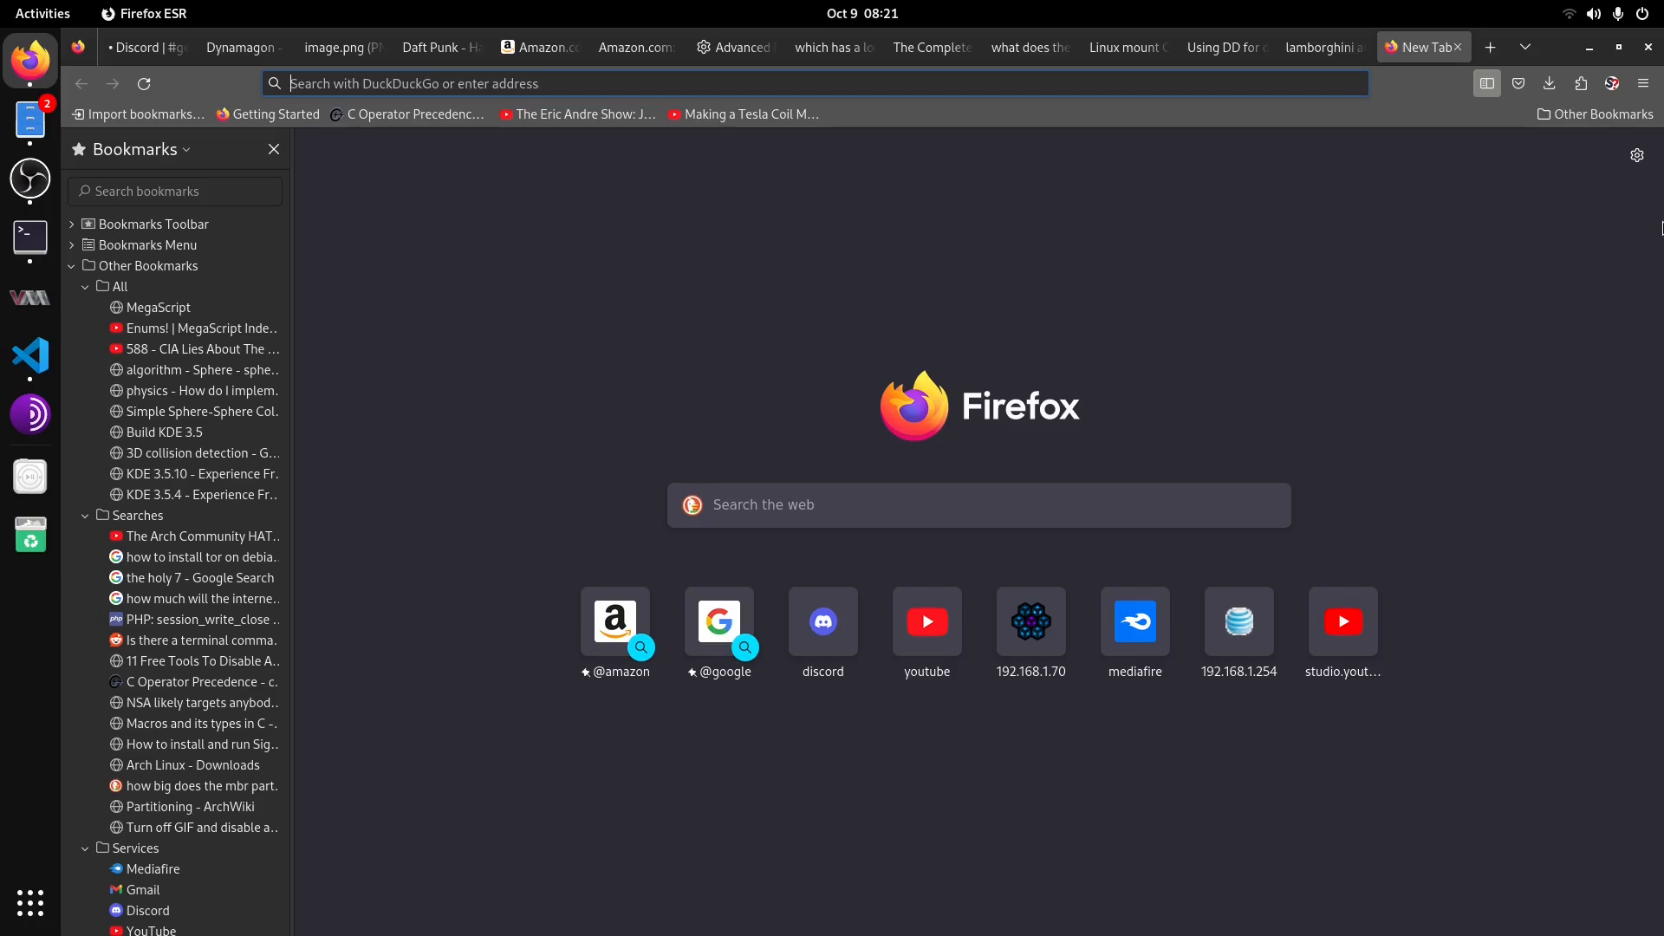
type("linux mint")
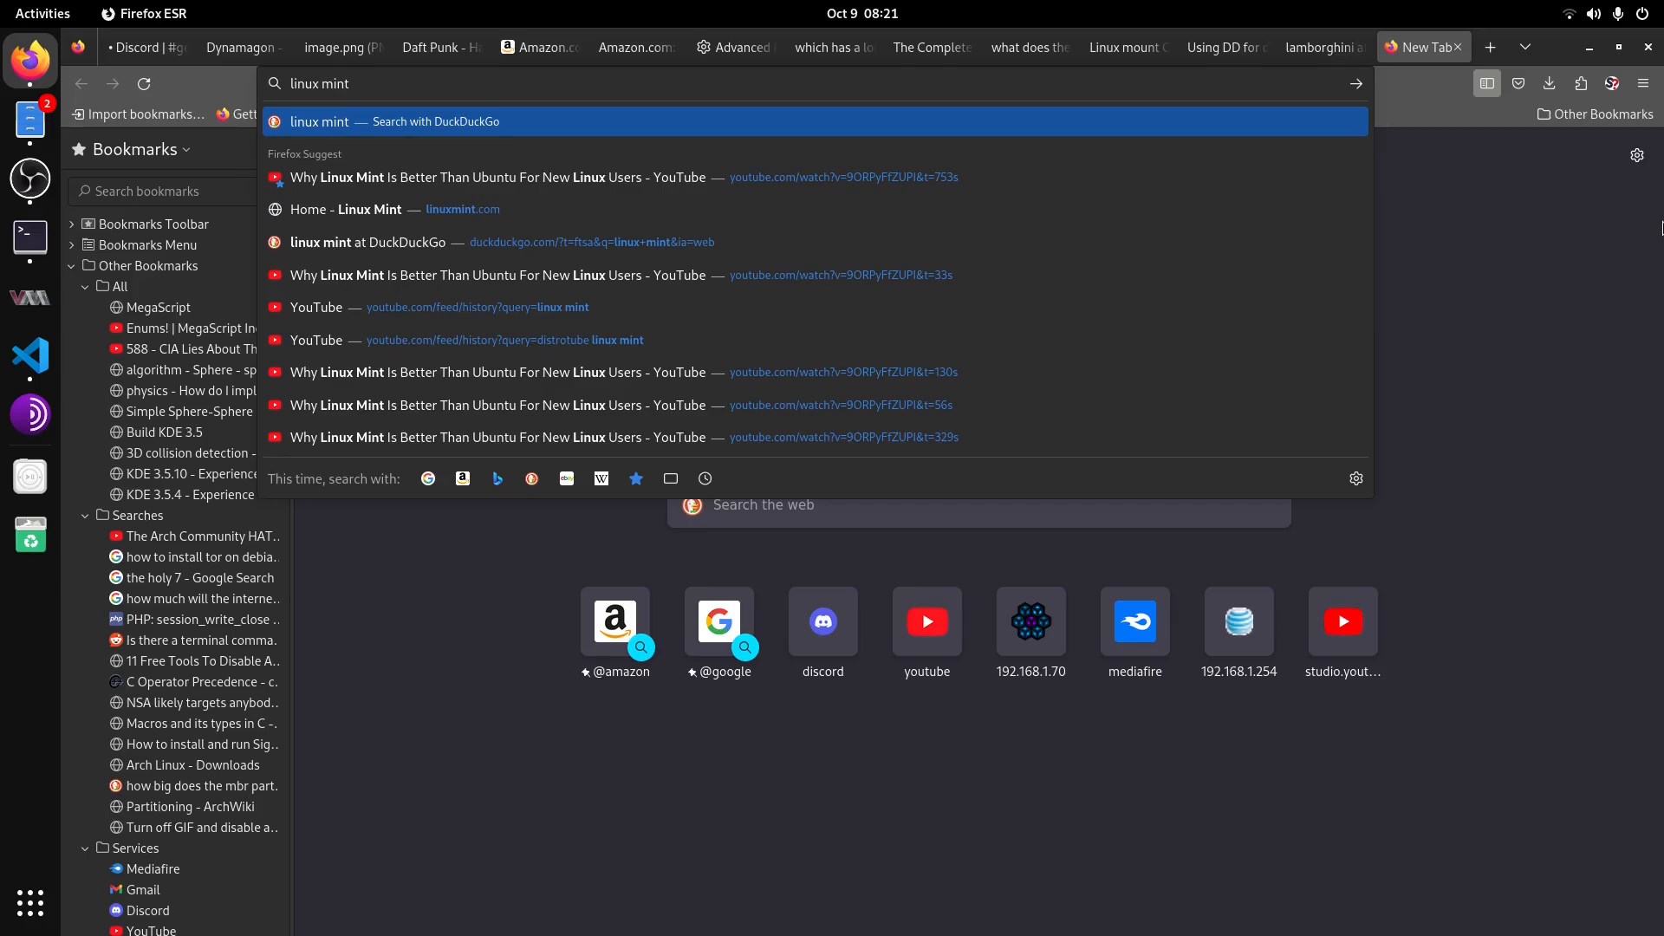
type(" iso download")
key("Return")
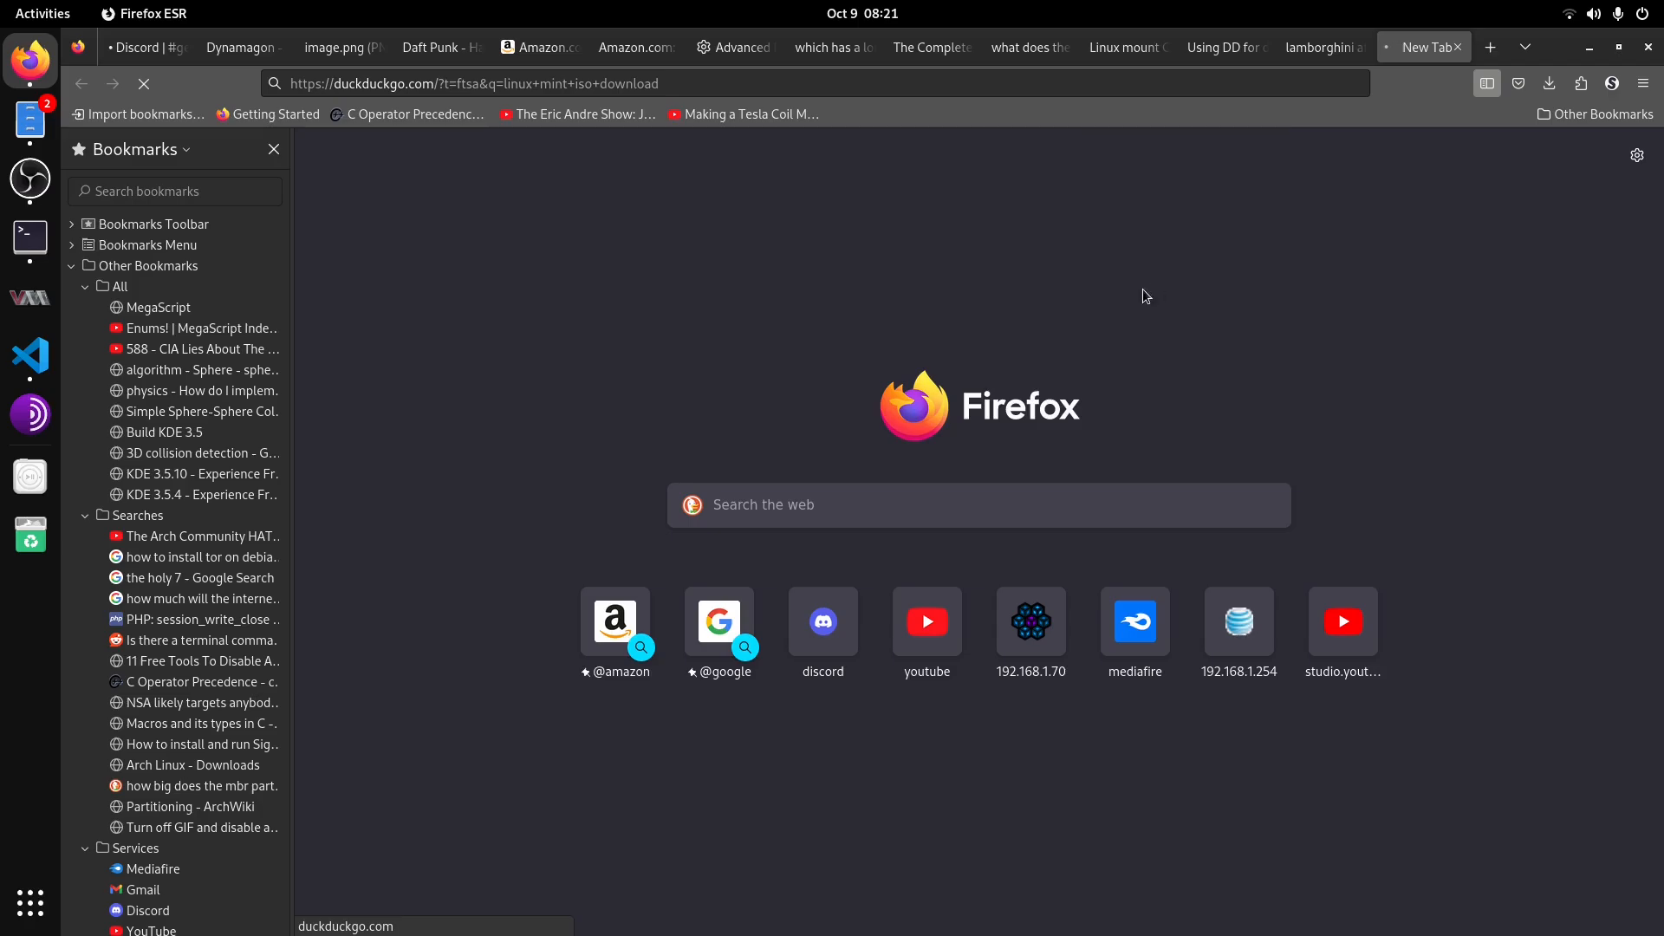
Step: Open the "Download Linux Mint 22 - Linux Mint" result from linuxmint.com
left_click(33, 180)
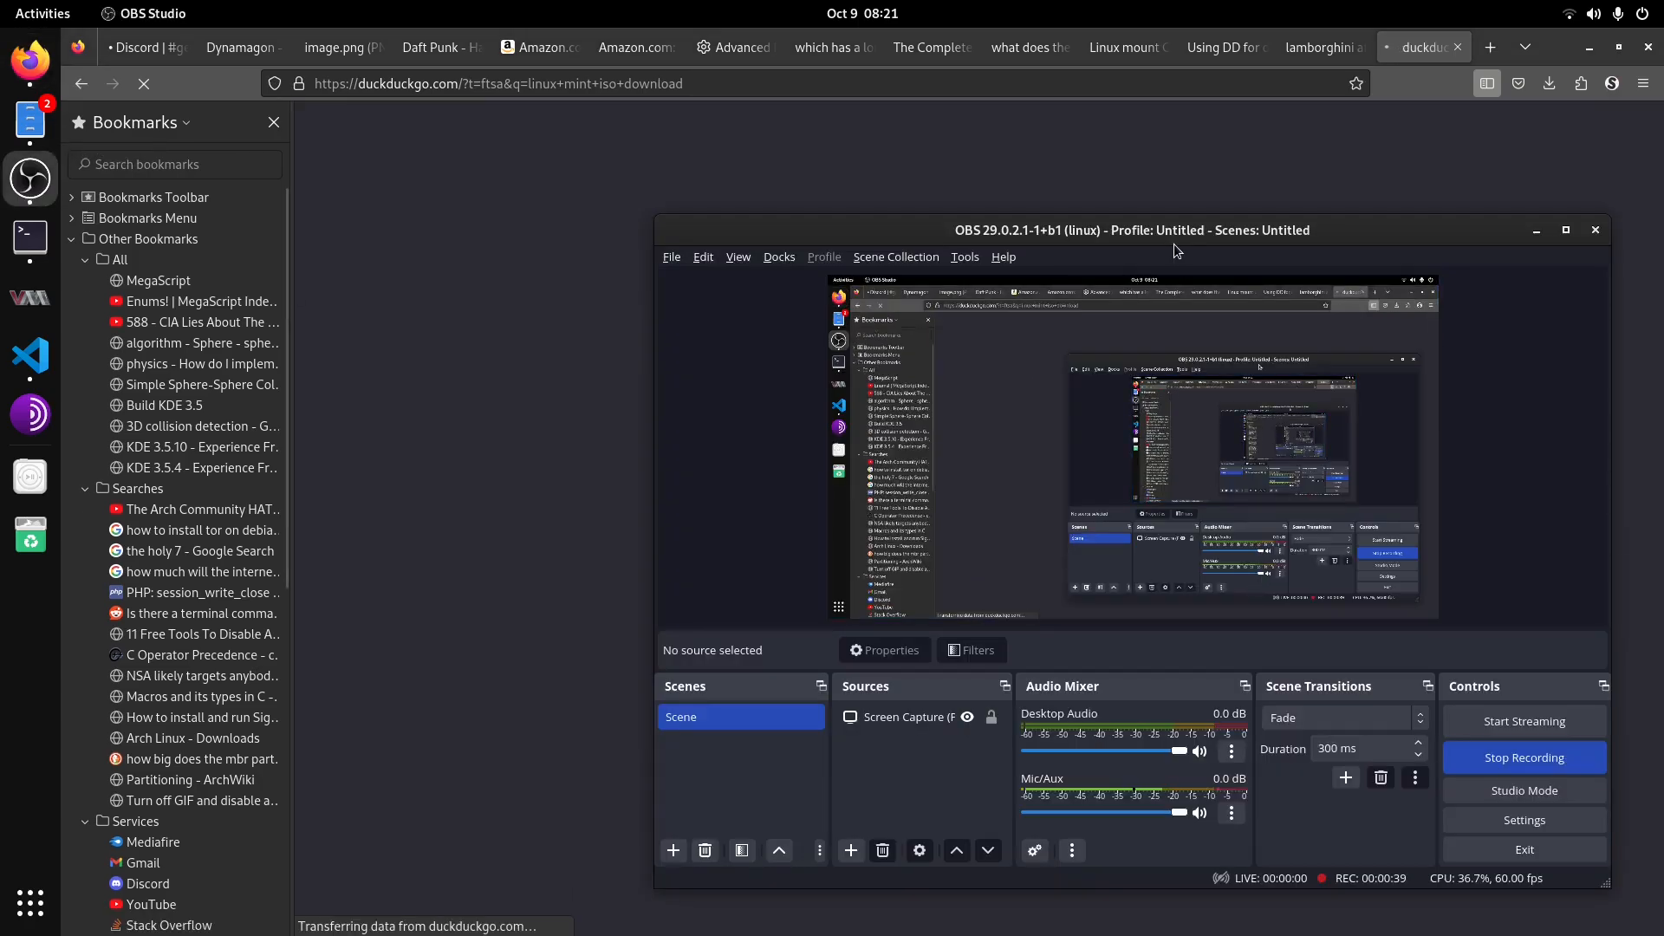
left_click(1303, 179)
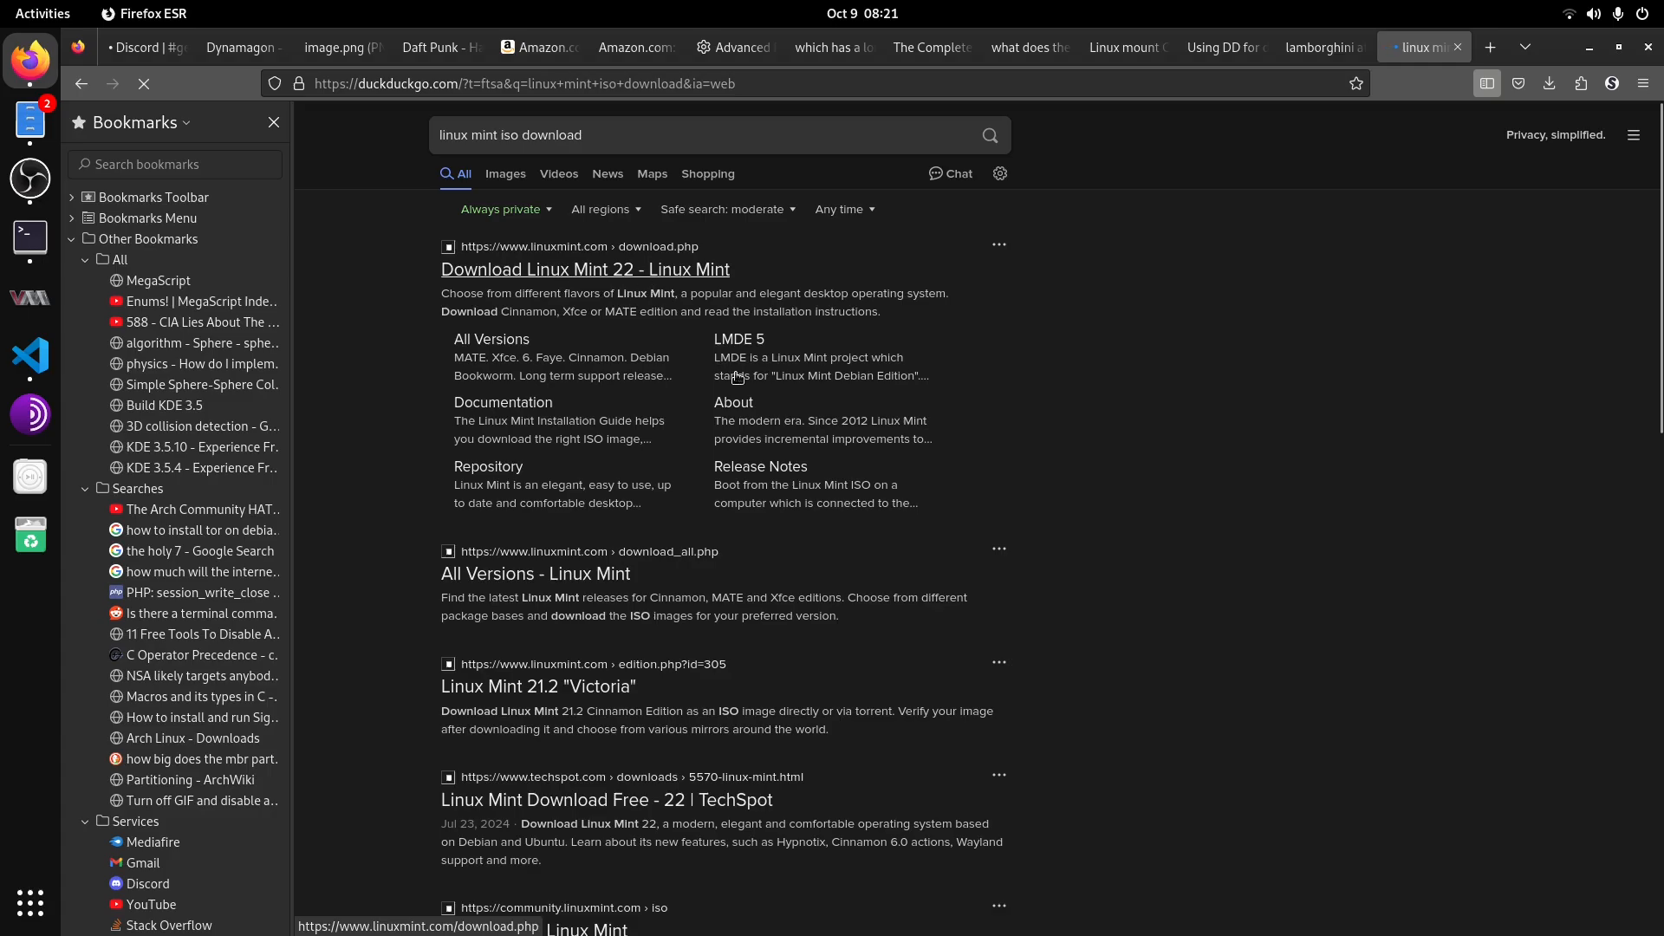
left_click(595, 276)
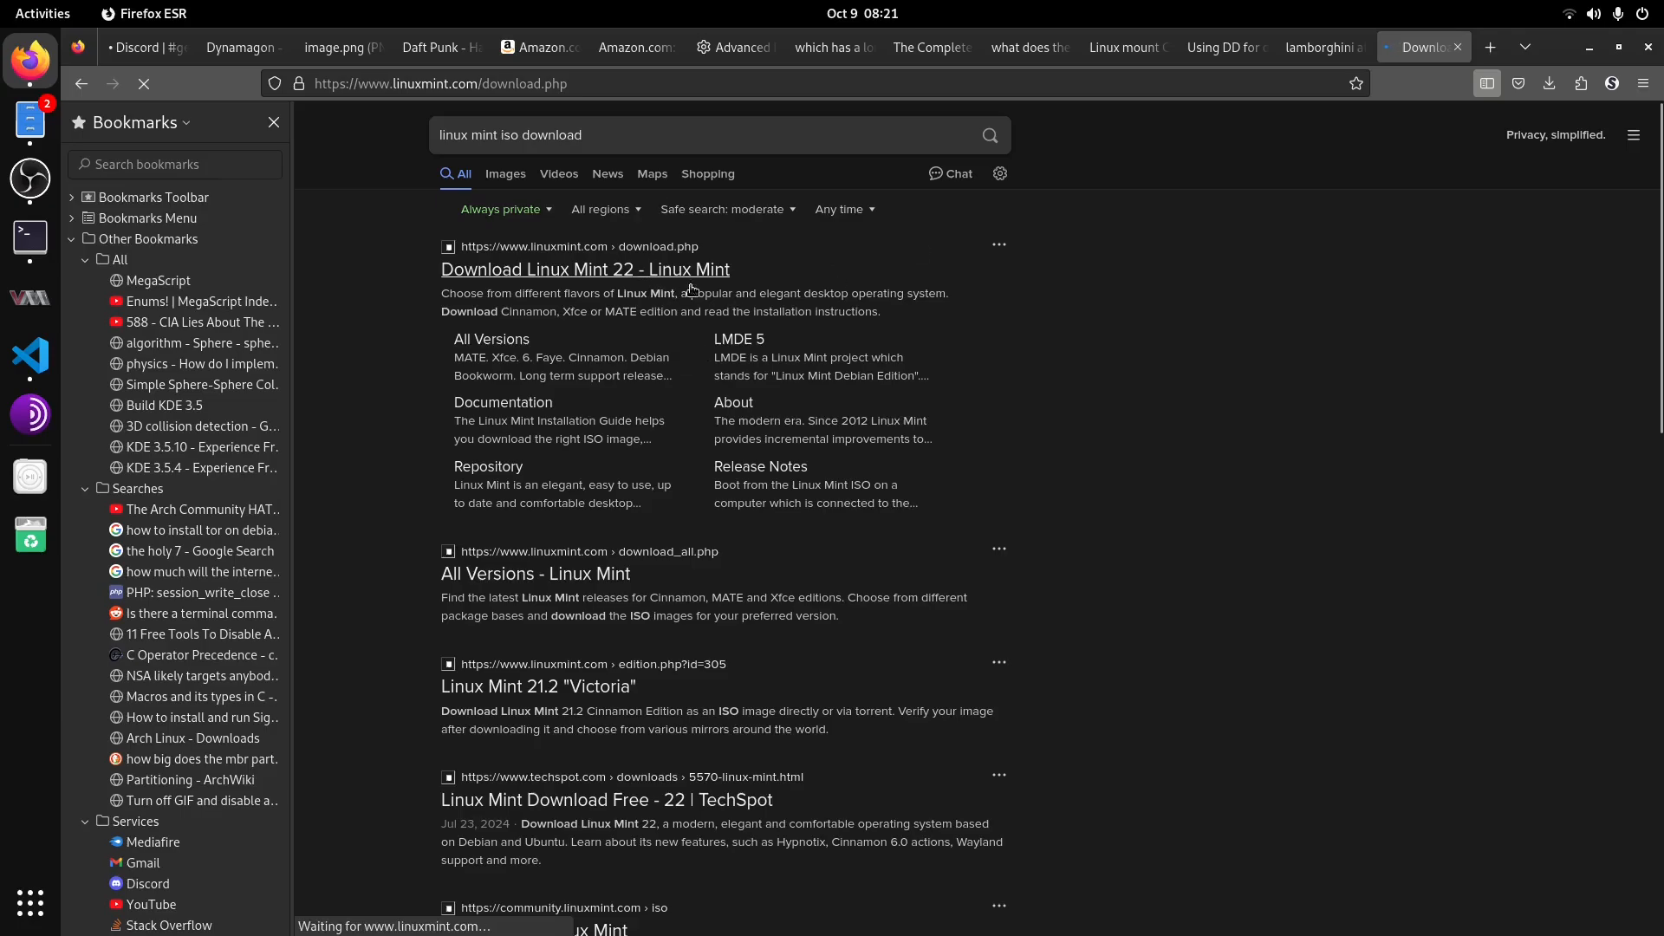
Step: Open the download page of the Linux Mint 22 Cinnamon Edition
scroll(1052, 490, "down", 3)
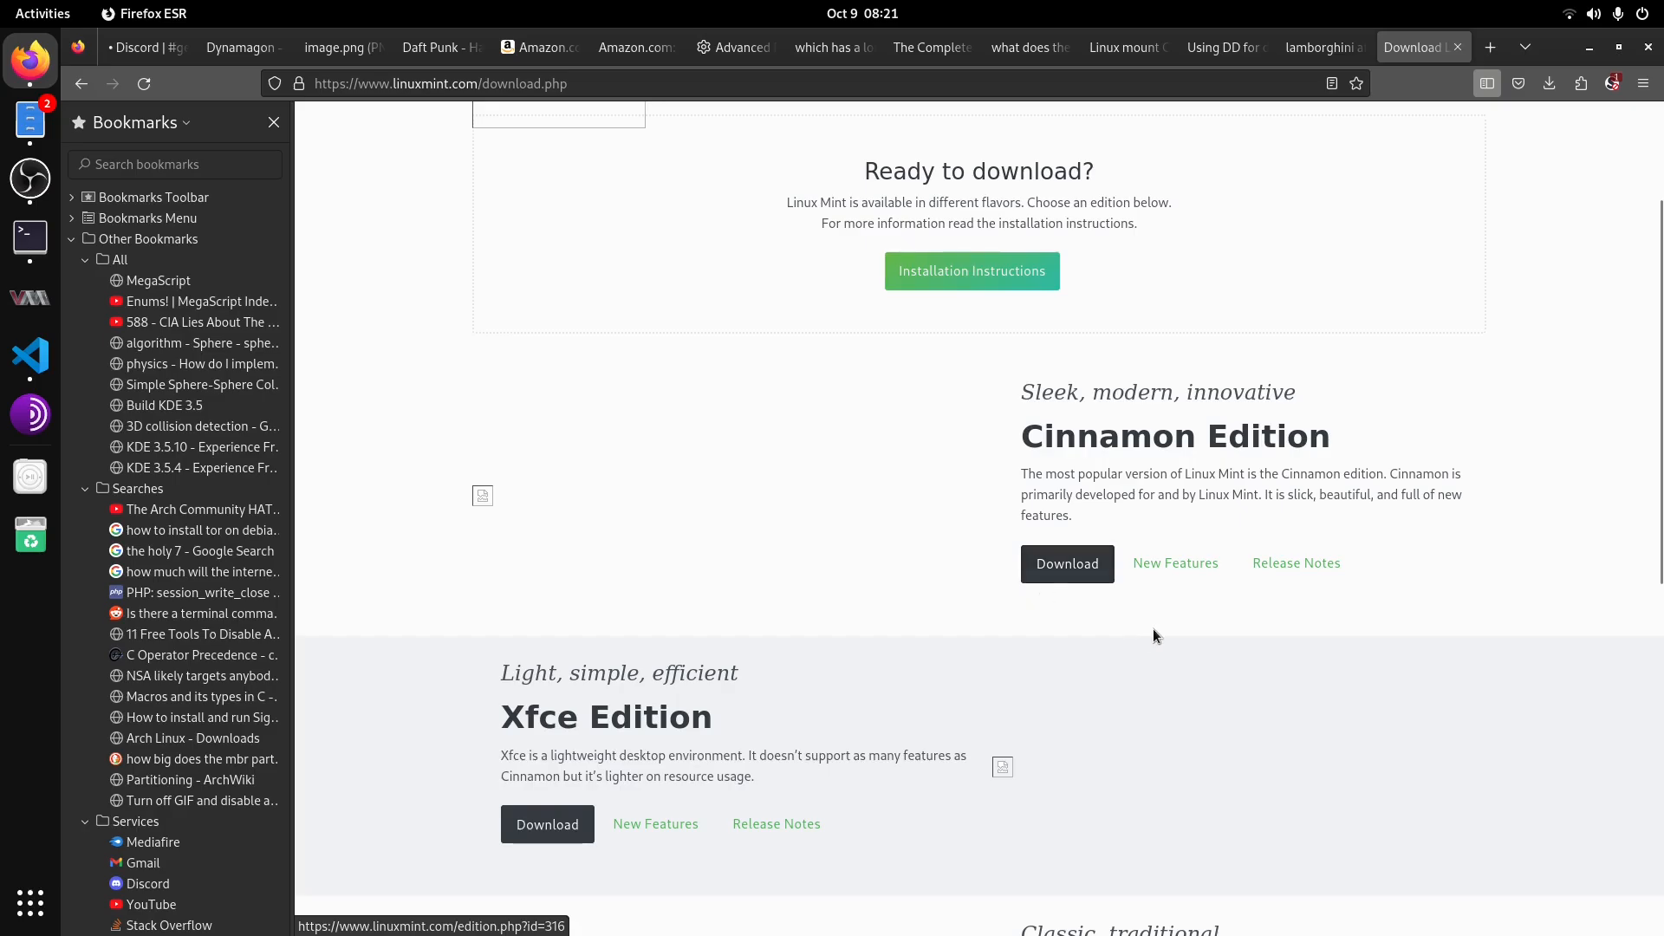
scroll(1153, 636, "up", 2)
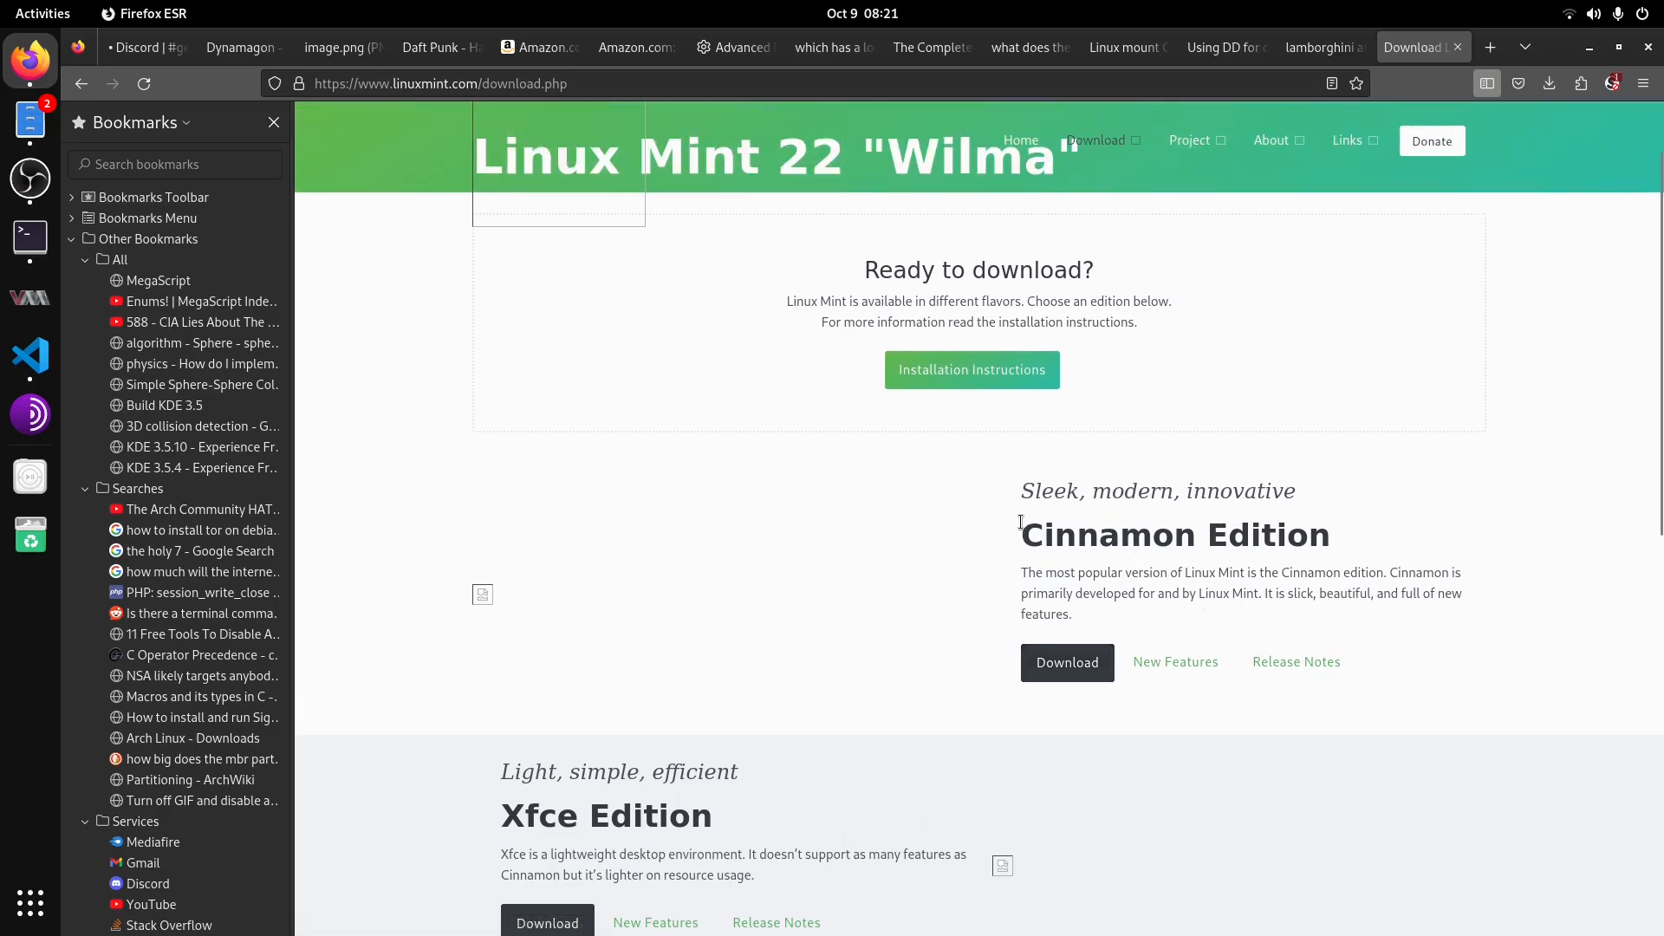
left_click_drag(1021, 535, 1331, 527)
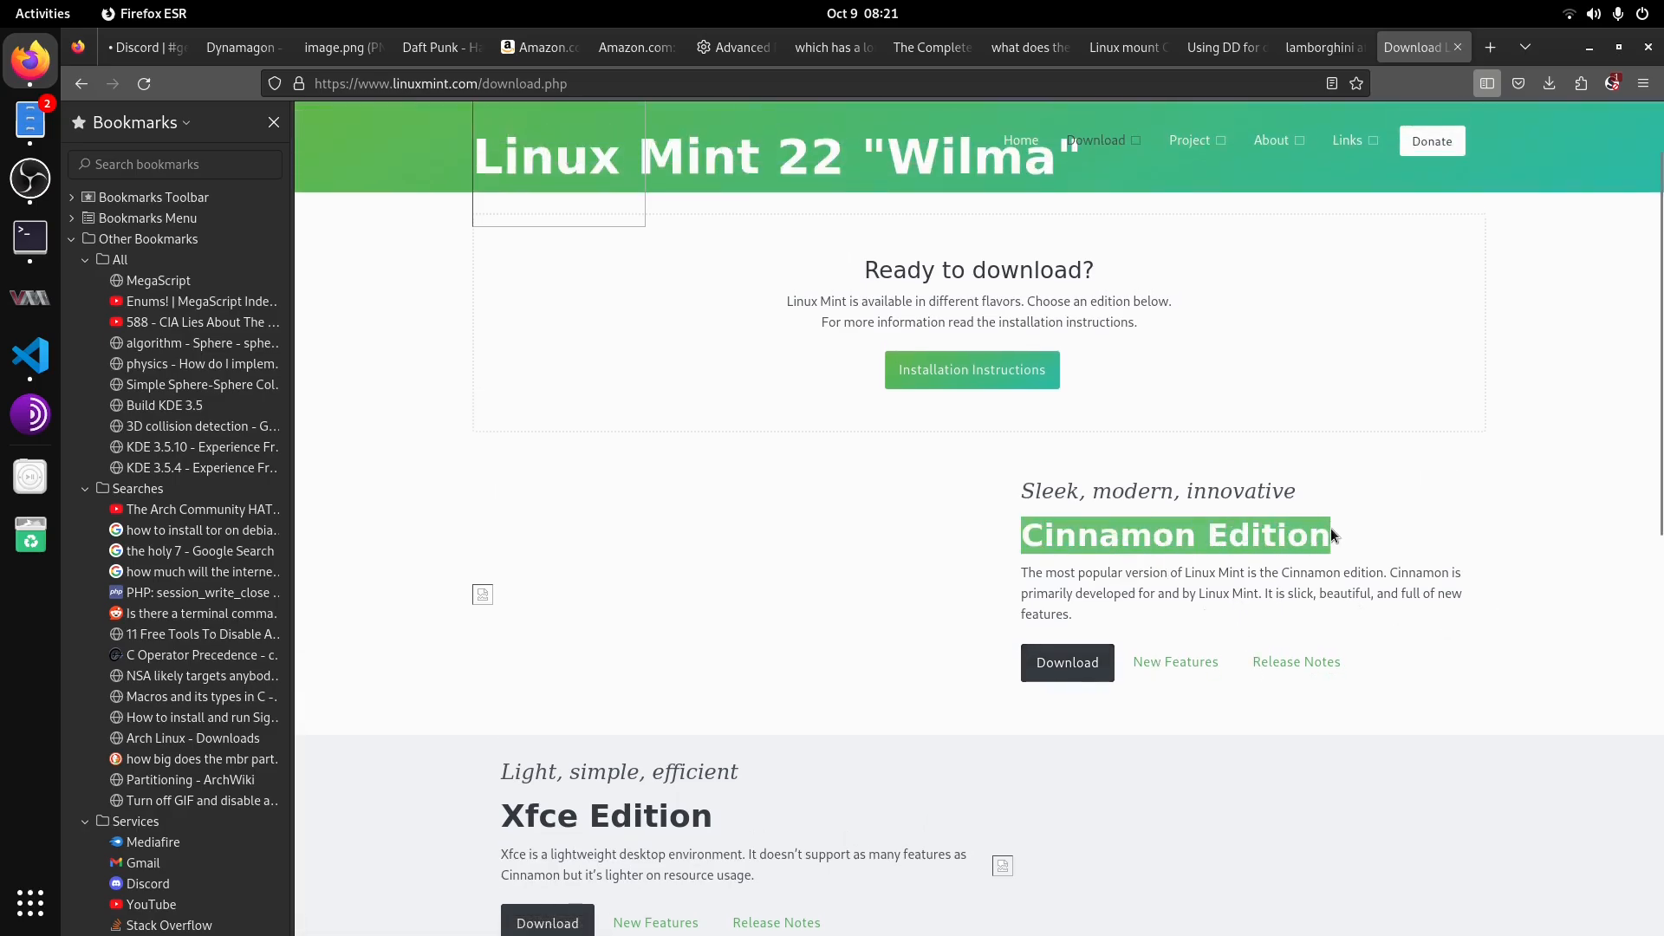
left_click(1212, 579)
right_click(1212, 578)
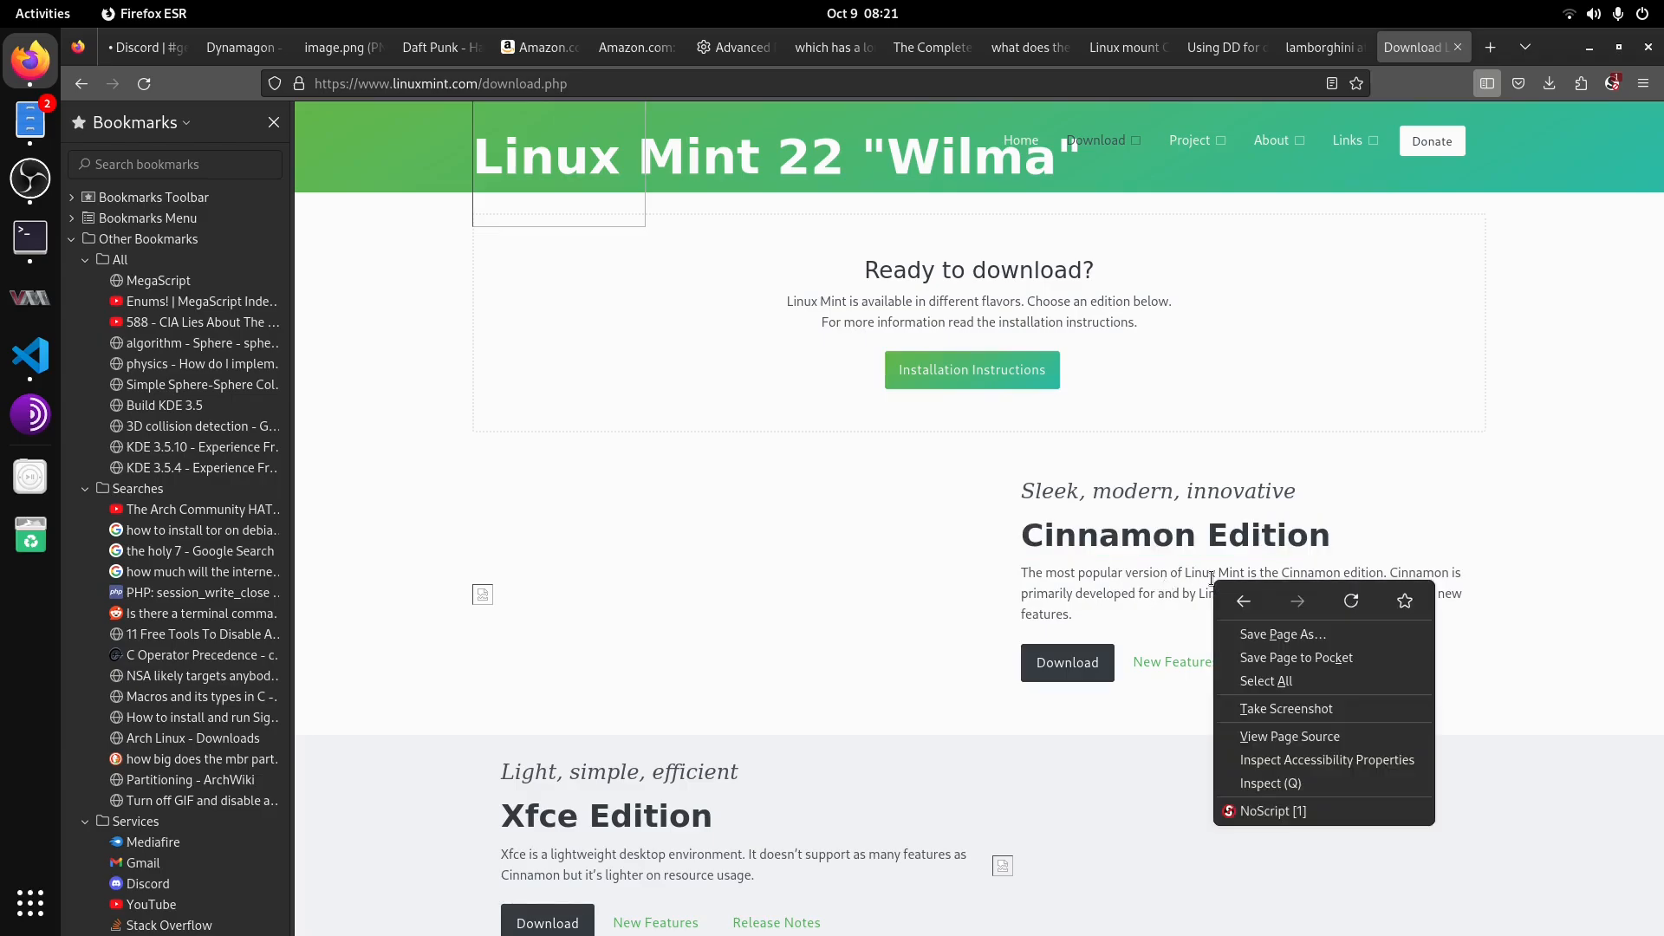
left_click(1209, 575)
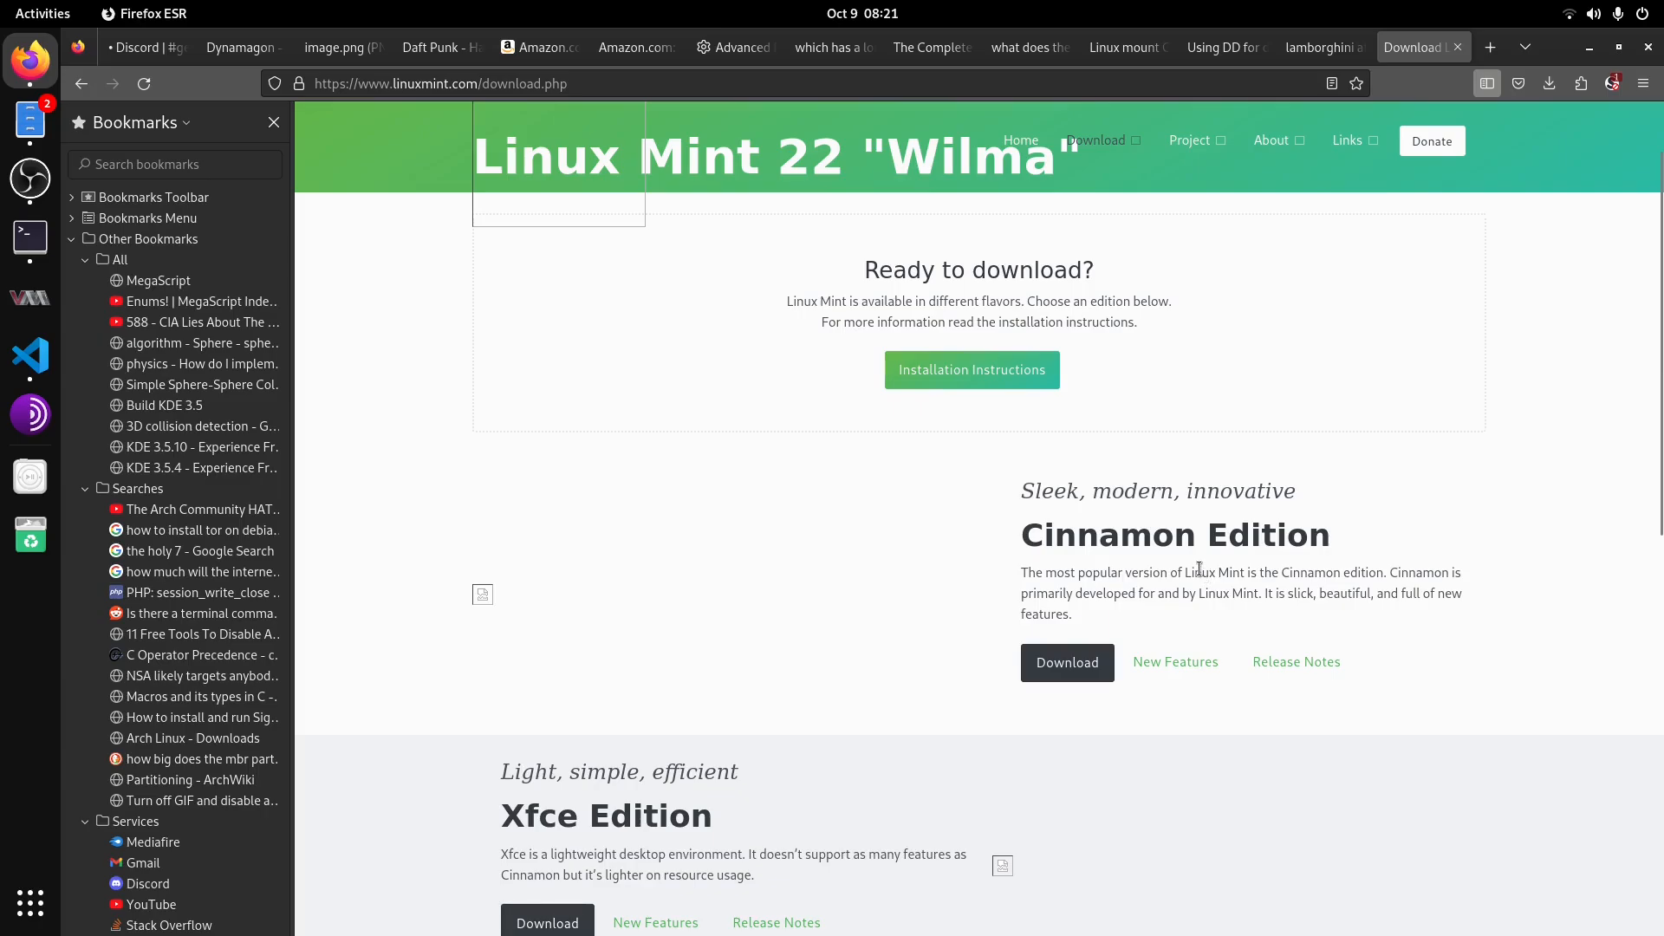
left_click(1075, 666)
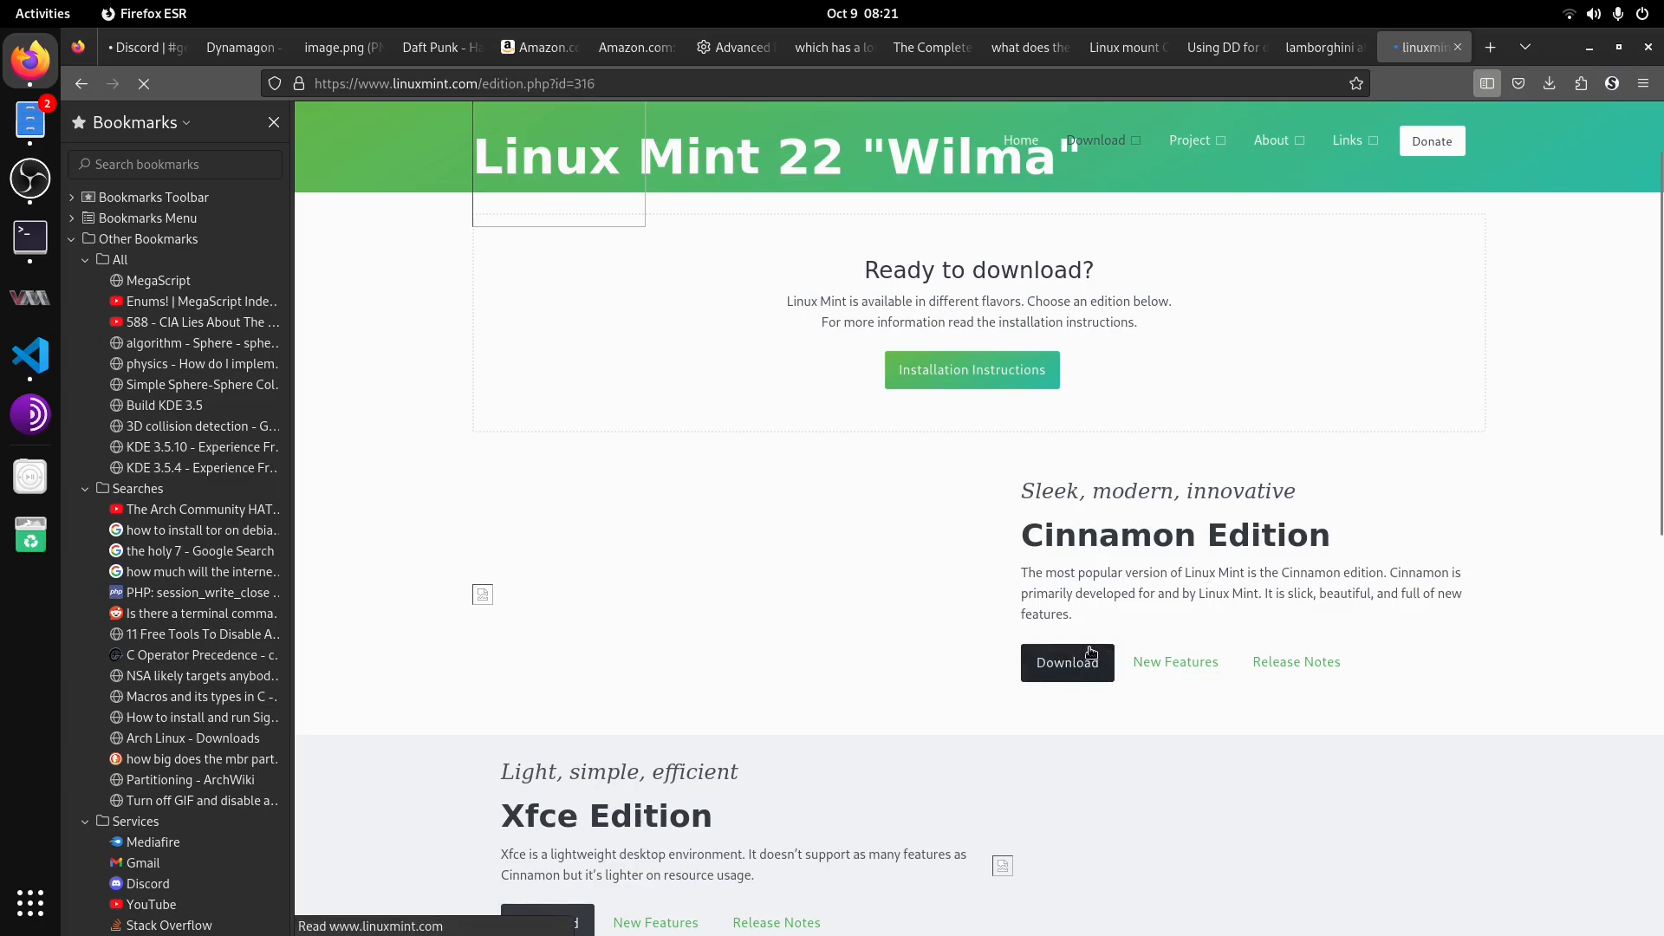
Step: Download the 64-bit Cinnamon ISO from the Hoobly mirror in the mirrors list and check the downloads list
scroll(1212, 773, "down", 5)
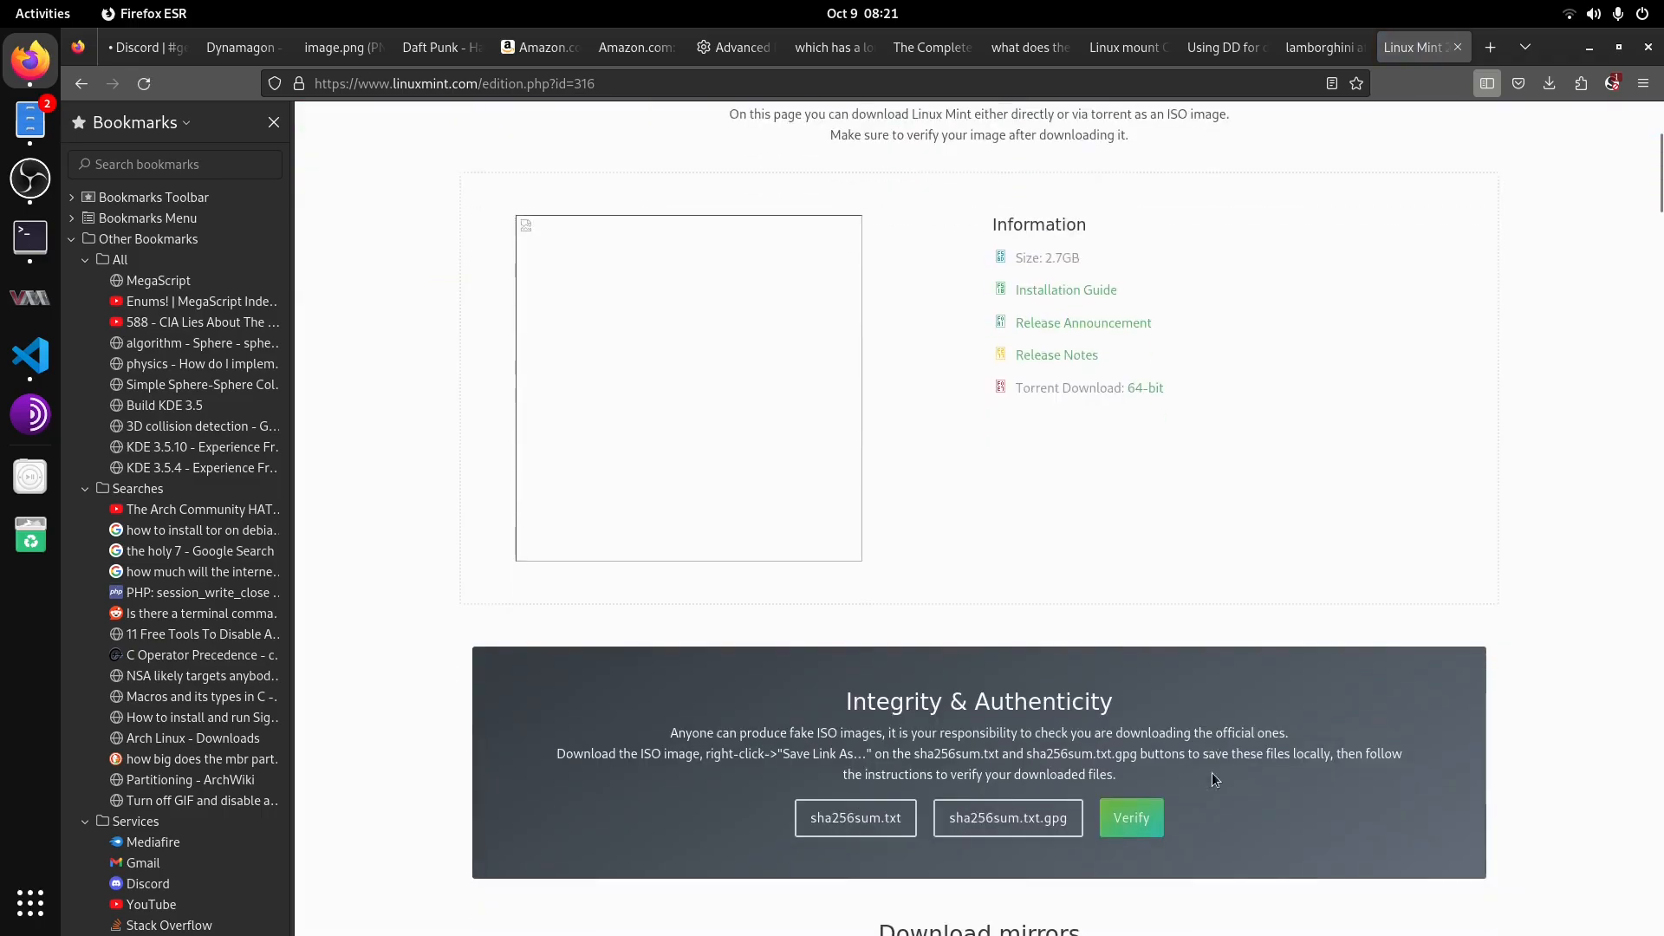
scroll(1212, 773, "up", 4)
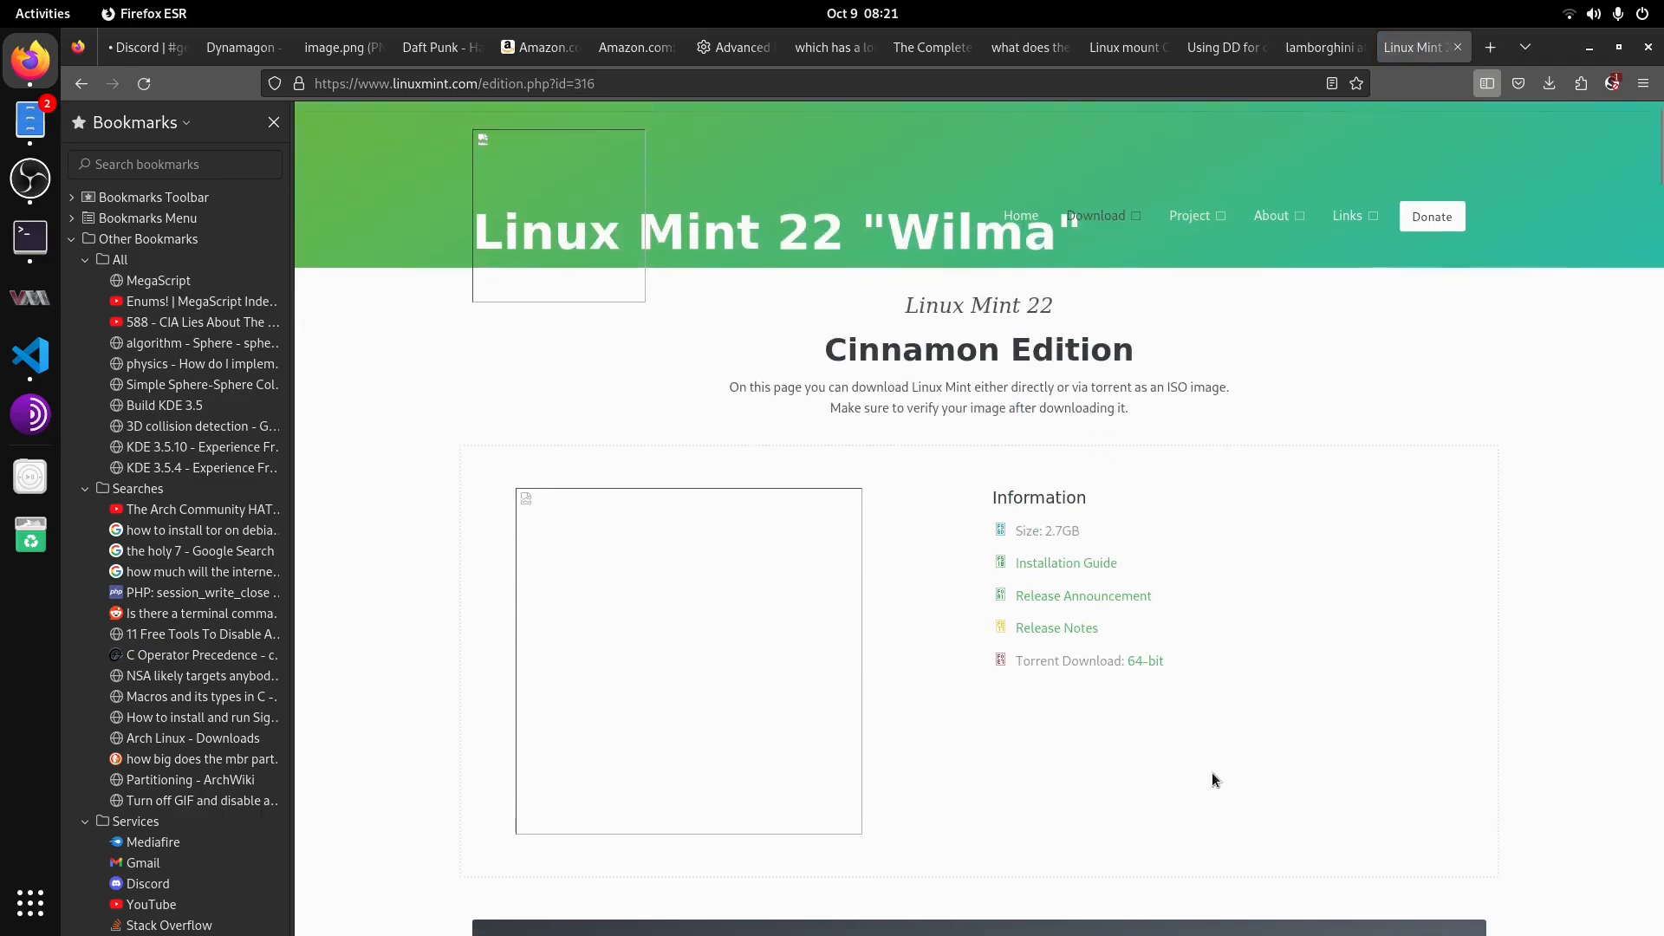
scroll(1212, 773, "down", 3)
scroll(1212, 772, "down", 14)
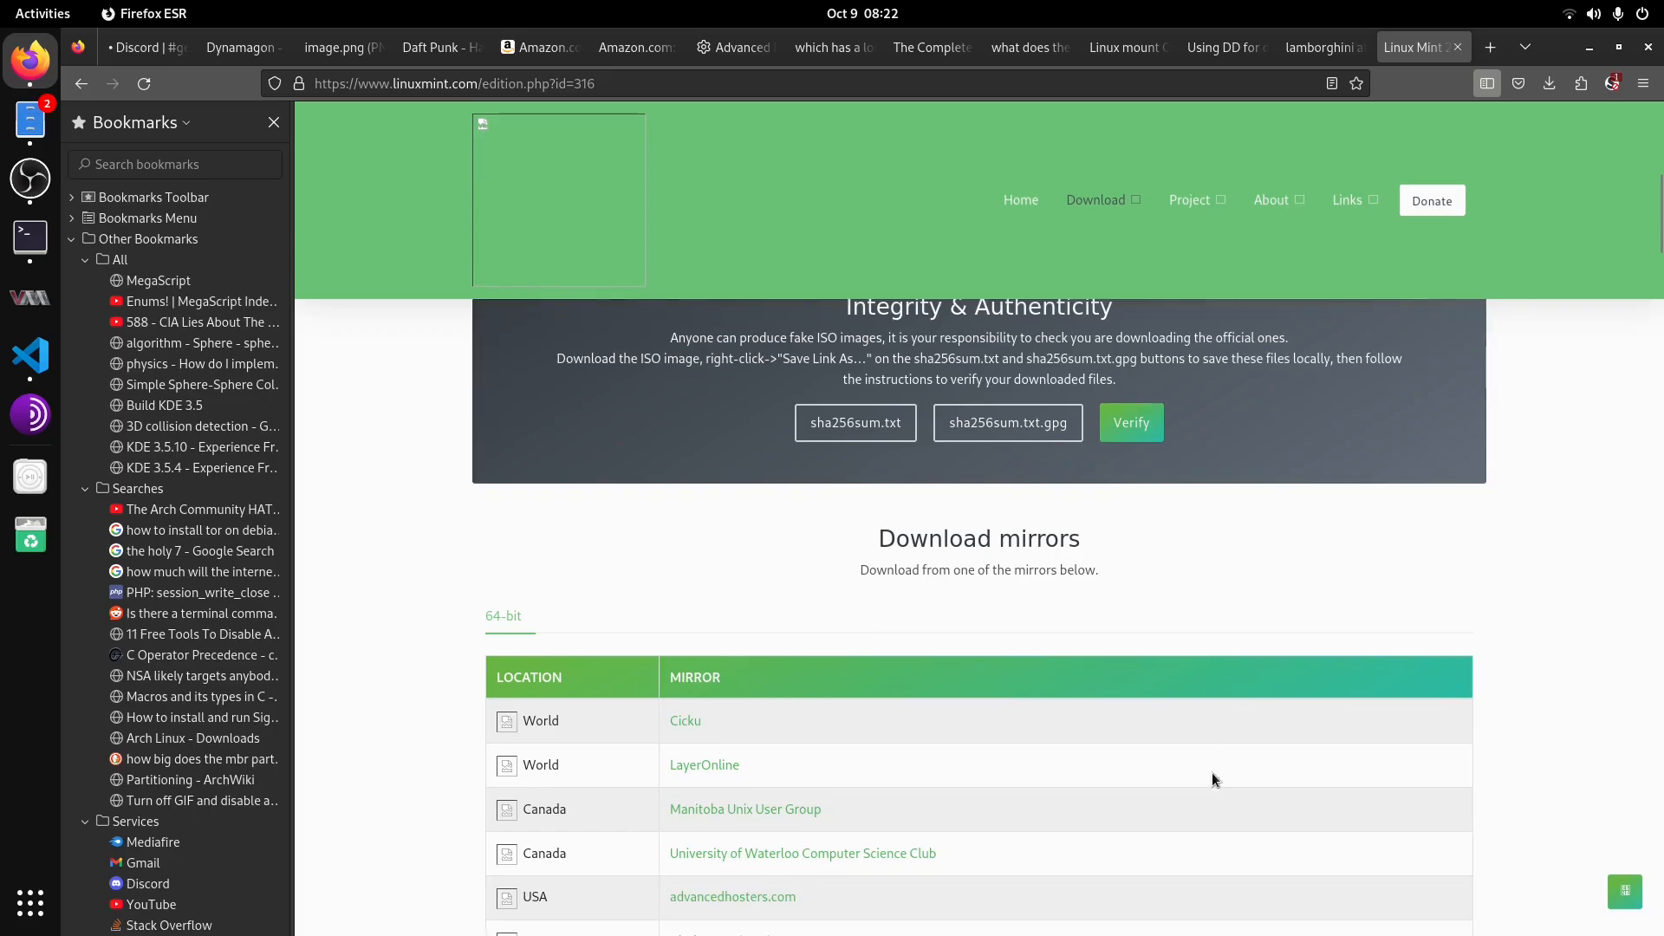
scroll(1212, 772, "down", 2)
scroll(1210, 770, "up", 10)
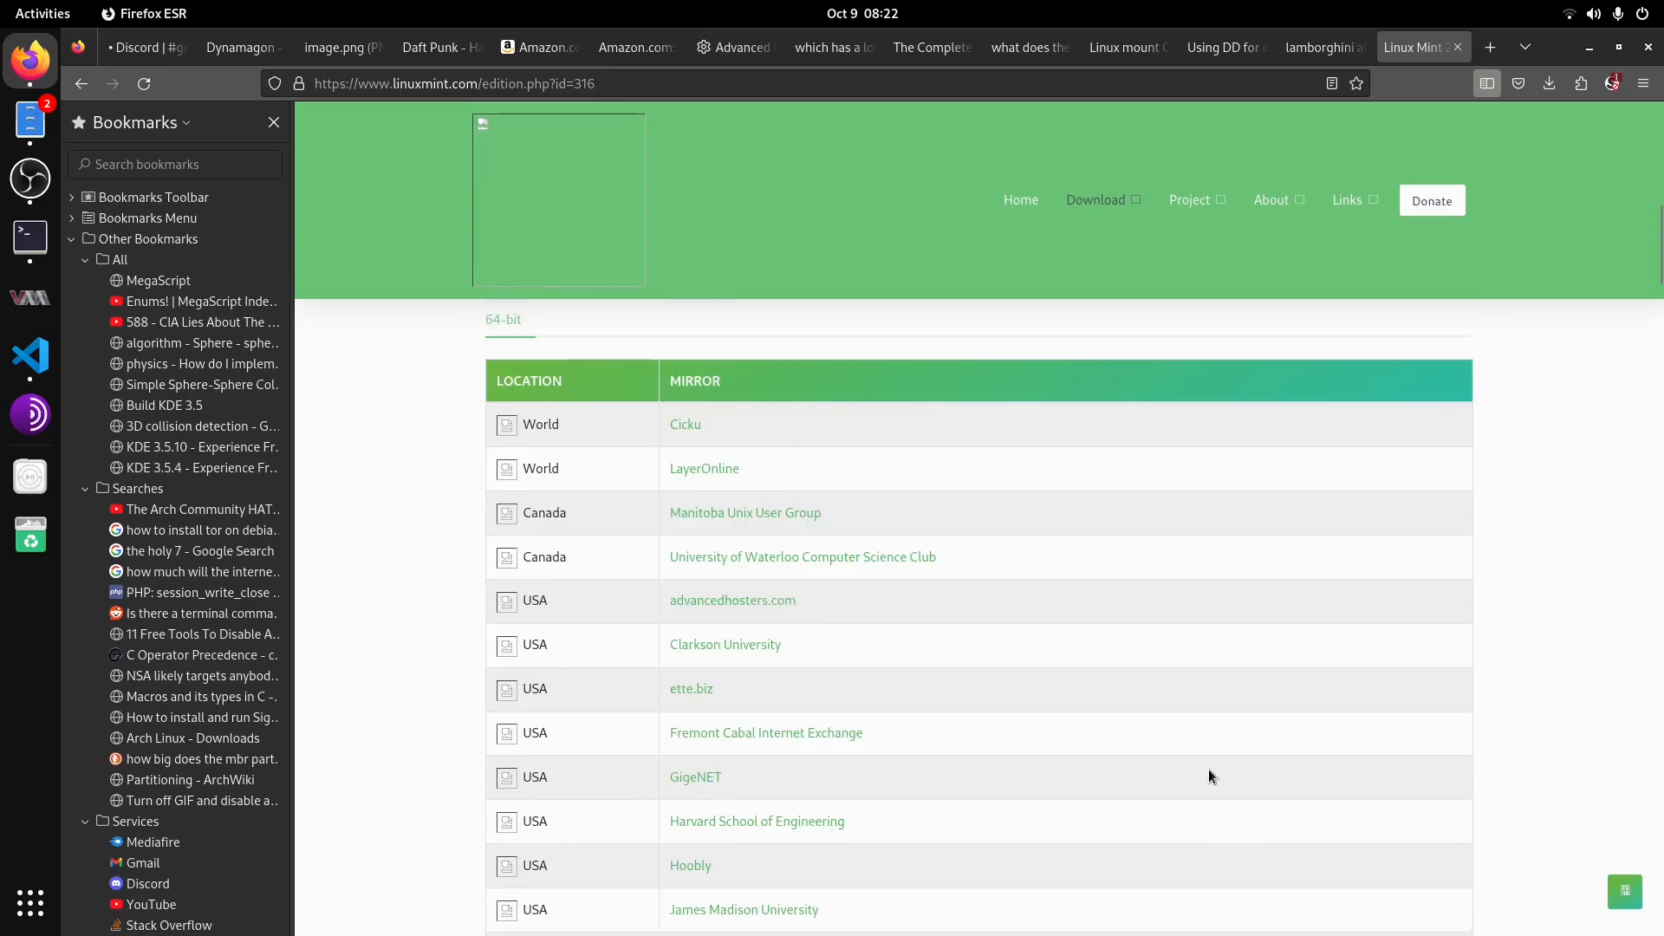
scroll(749, 654, "down", 3)
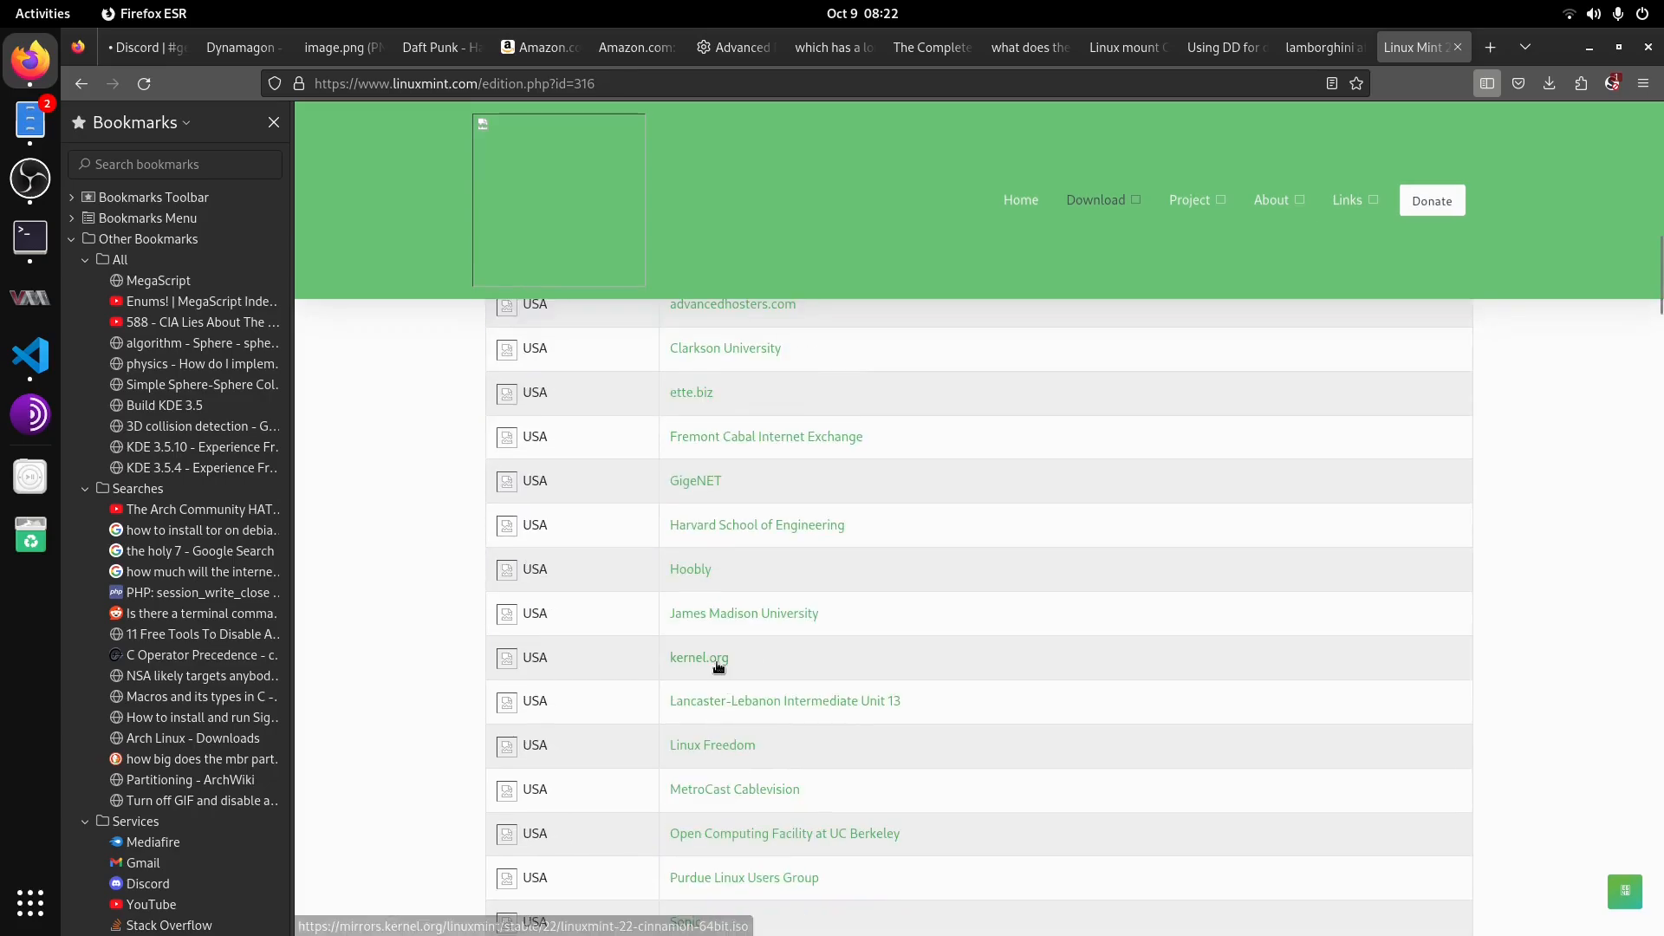
scroll(731, 666, "up", 9)
scroll(910, 595, "down", 2)
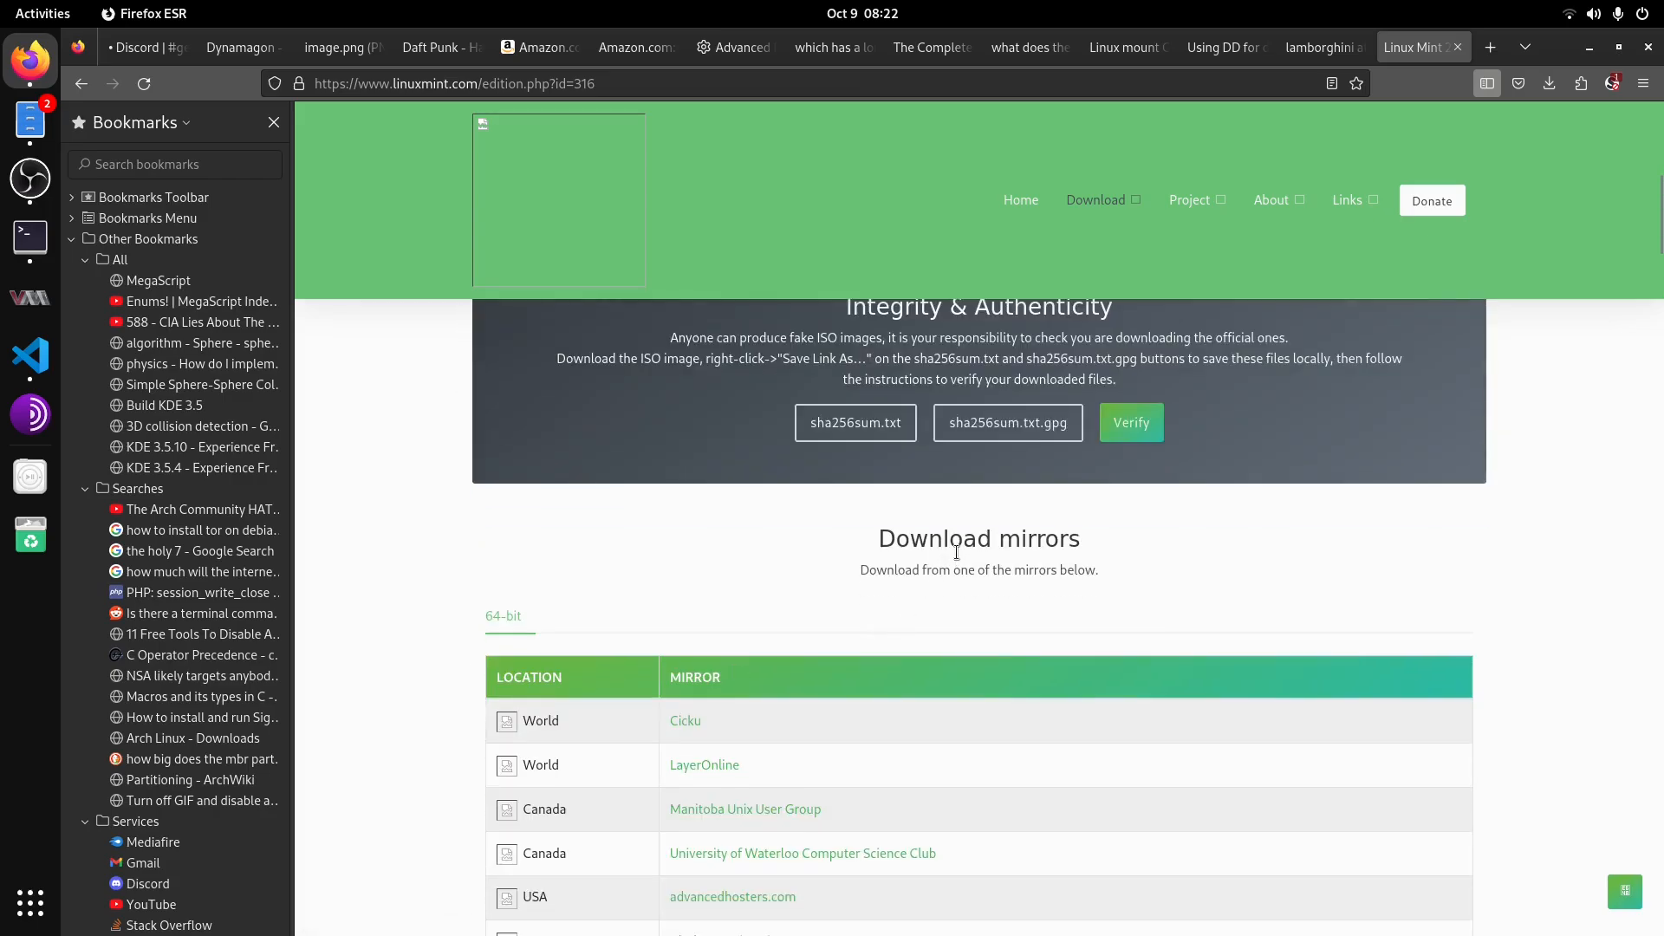
scroll(1080, 511, "down", 12)
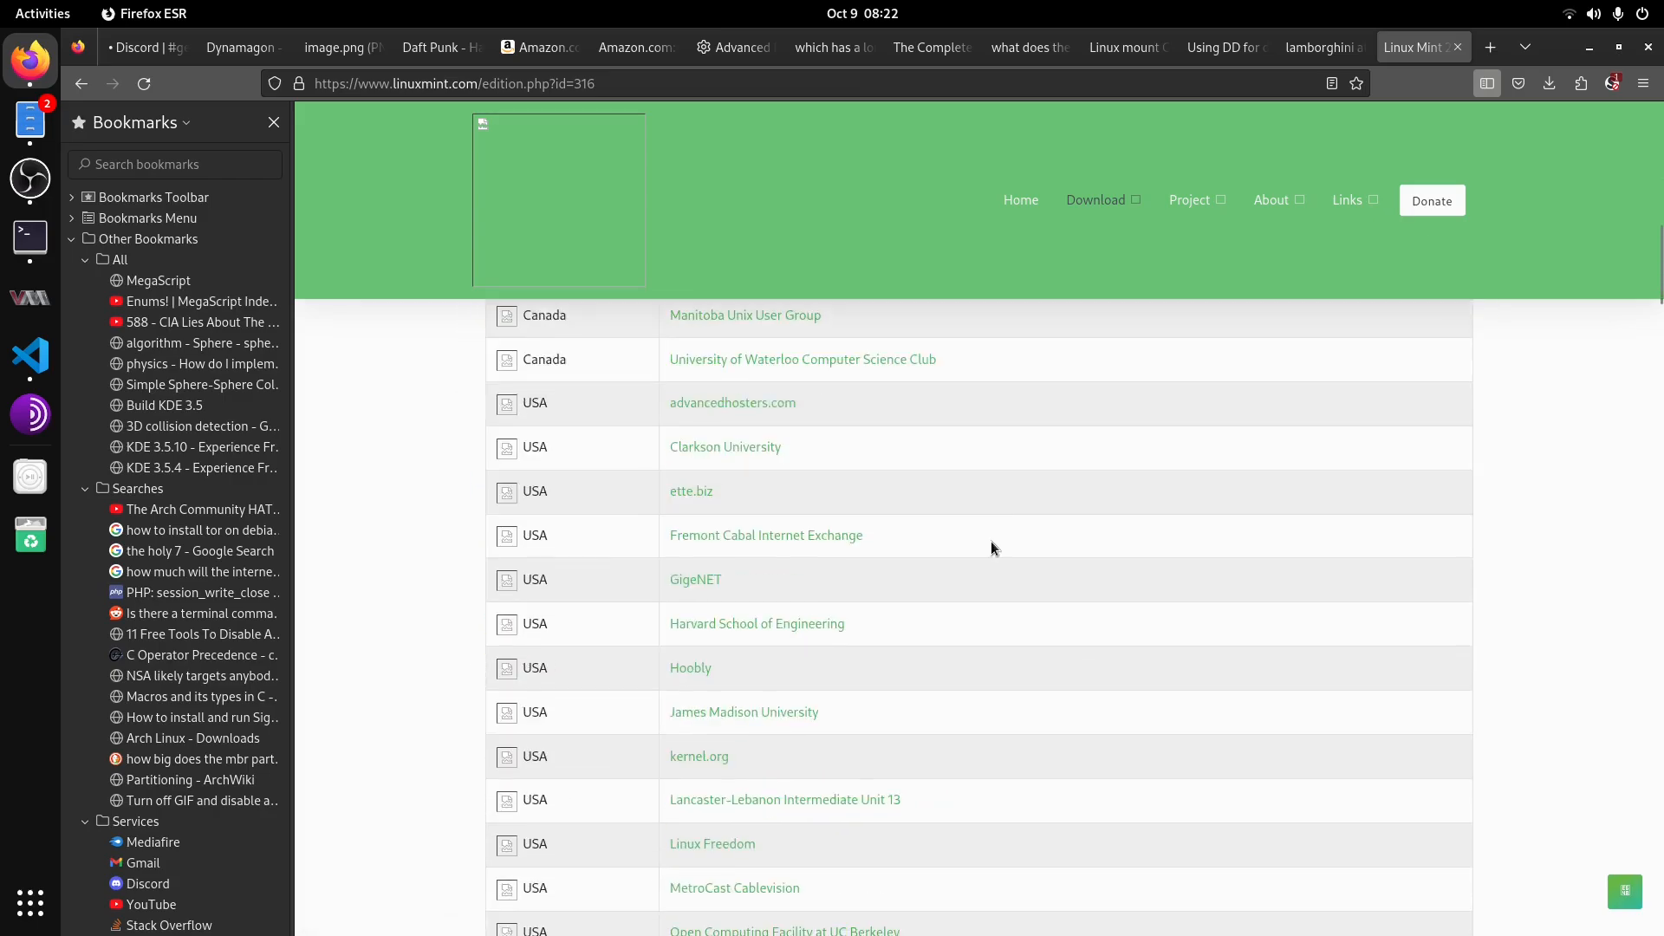
scroll(986, 546, "down", 4)
scroll(657, 543, "up", 10)
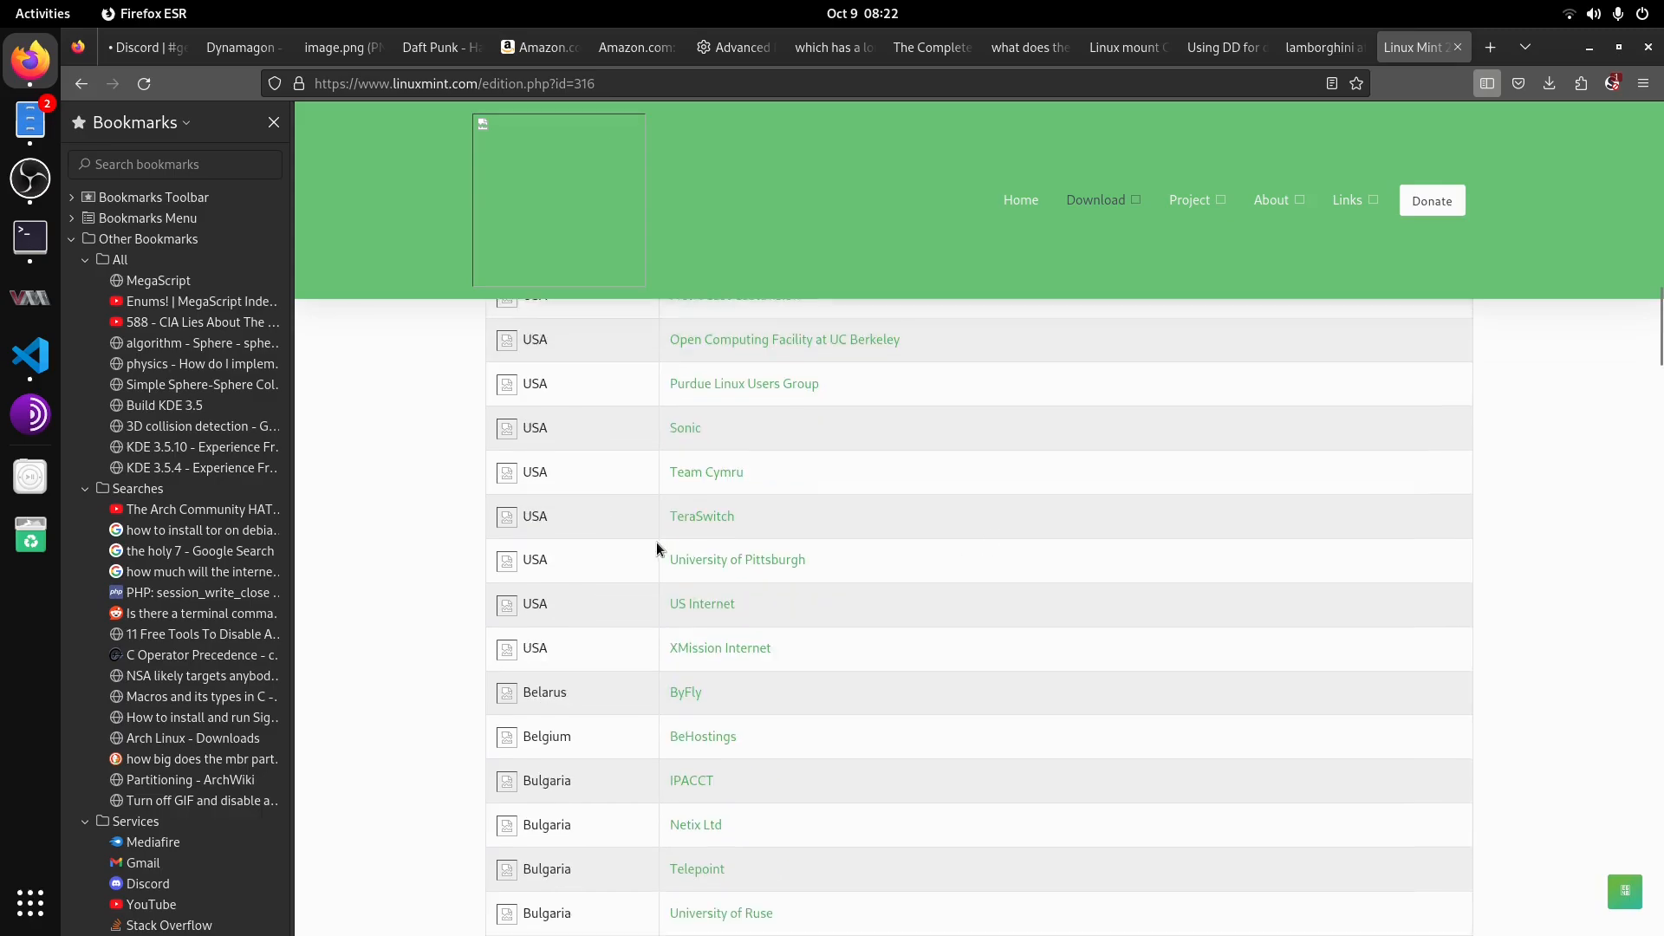
scroll(716, 616, "down", 2)
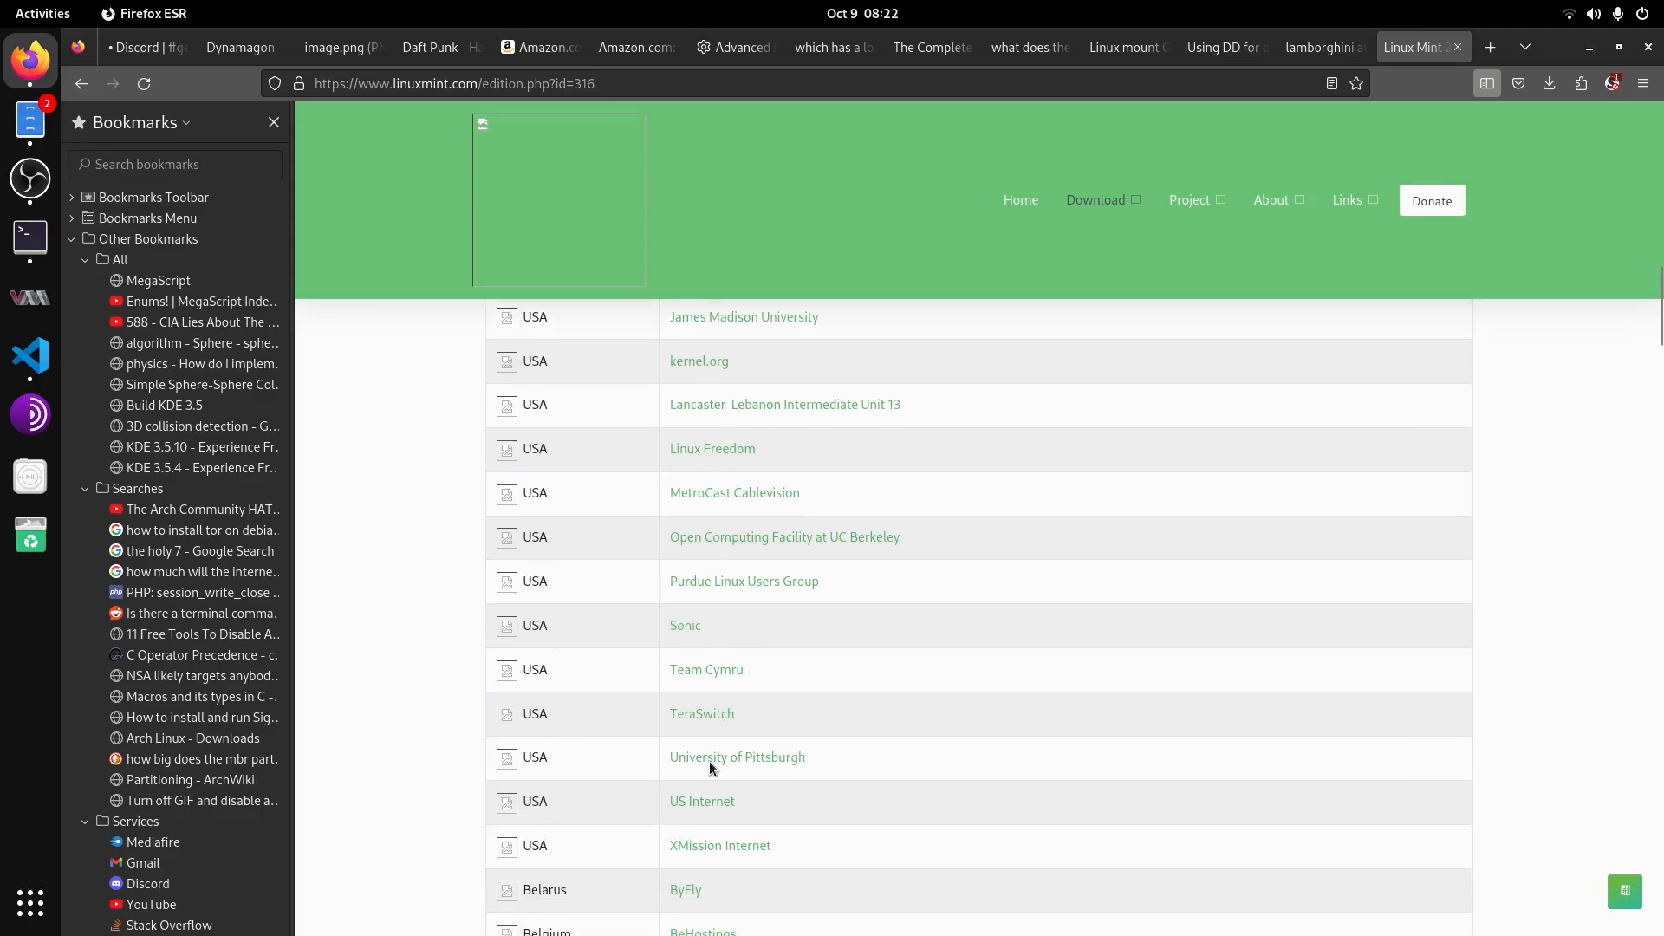
scroll(705, 656, "up", 4)
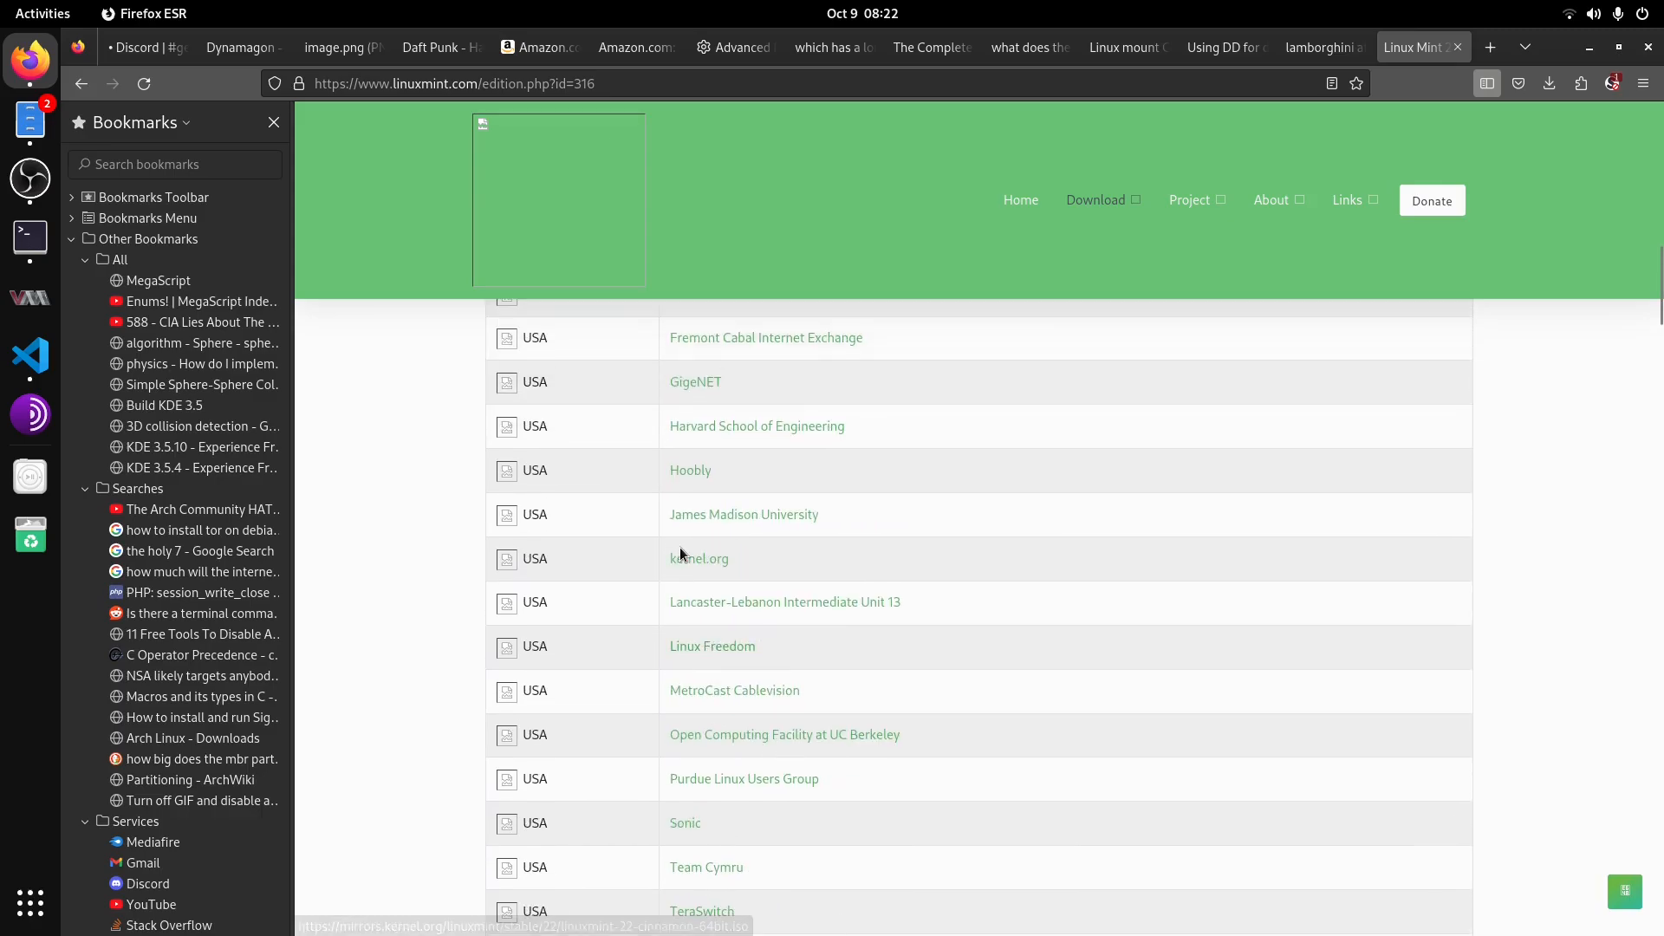
scroll(881, 643, "up", 16)
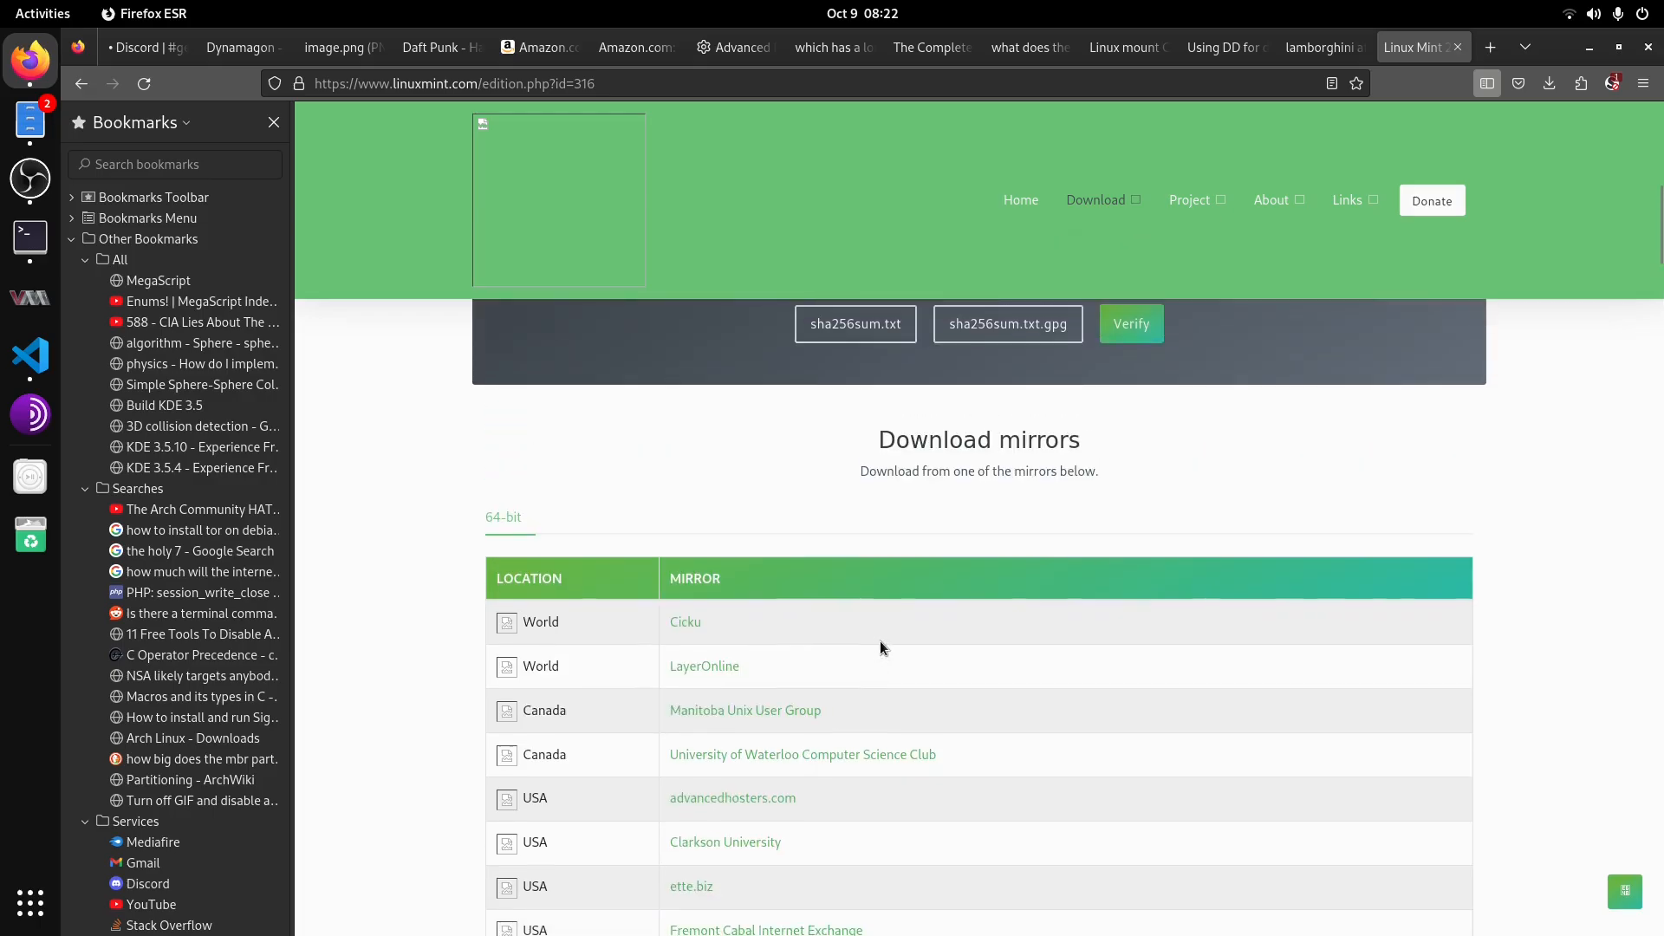
scroll(884, 637, "up", 12)
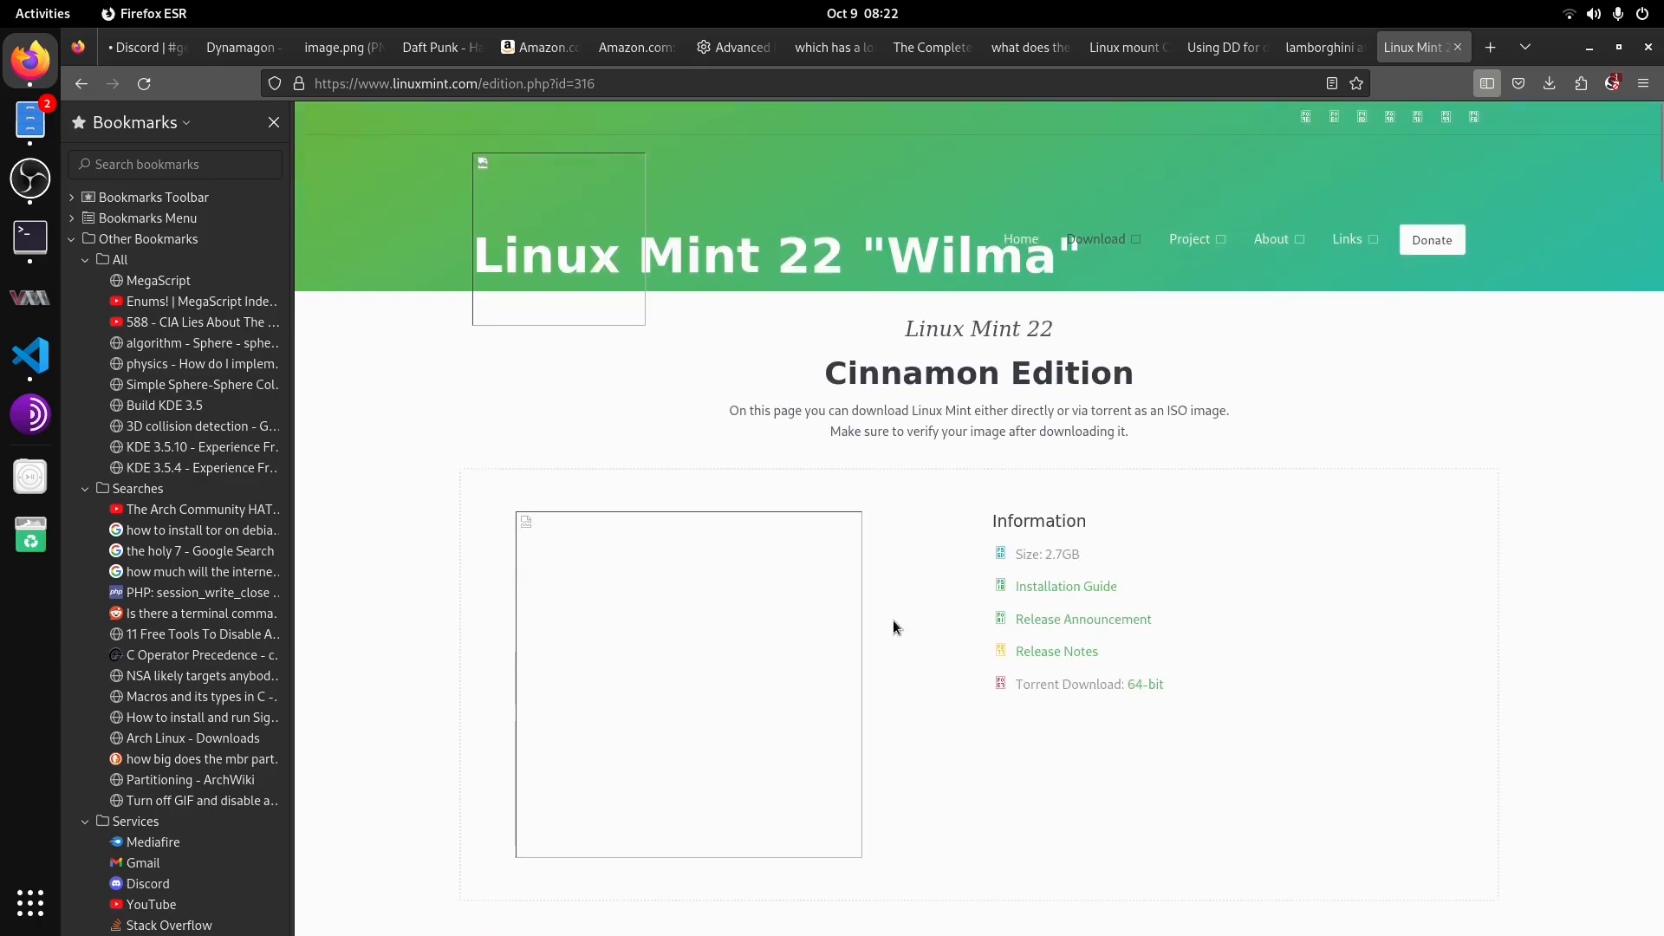
scroll(893, 623, "down", 18)
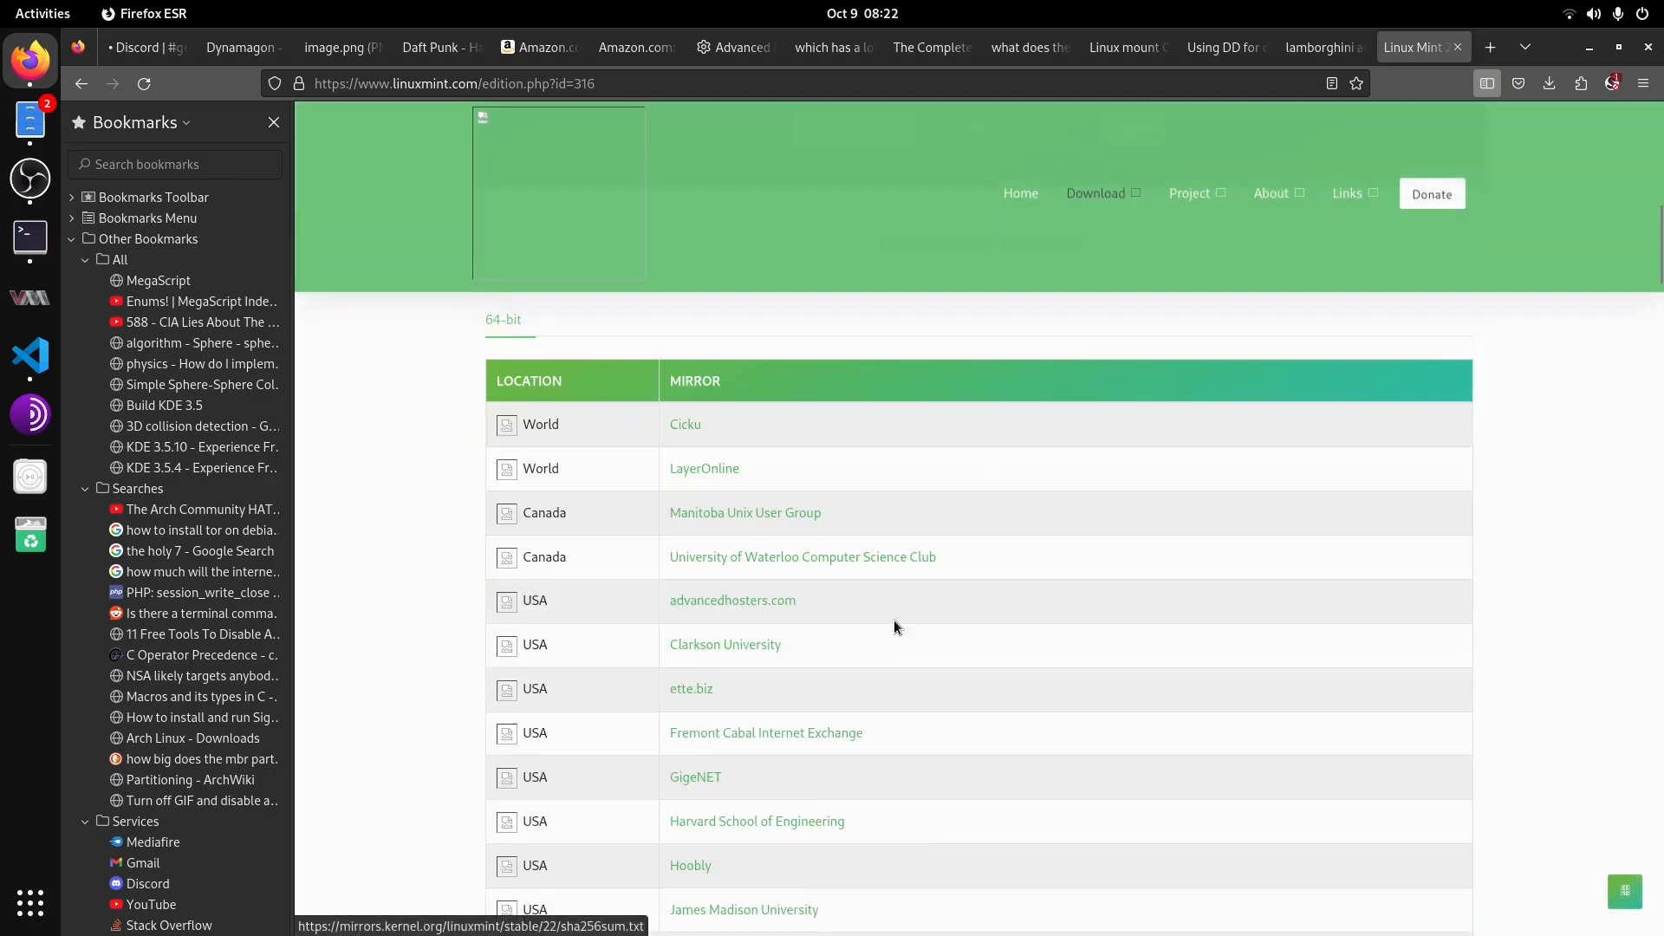
scroll(893, 622, "up", 5)
scroll(901, 574, "down", 10)
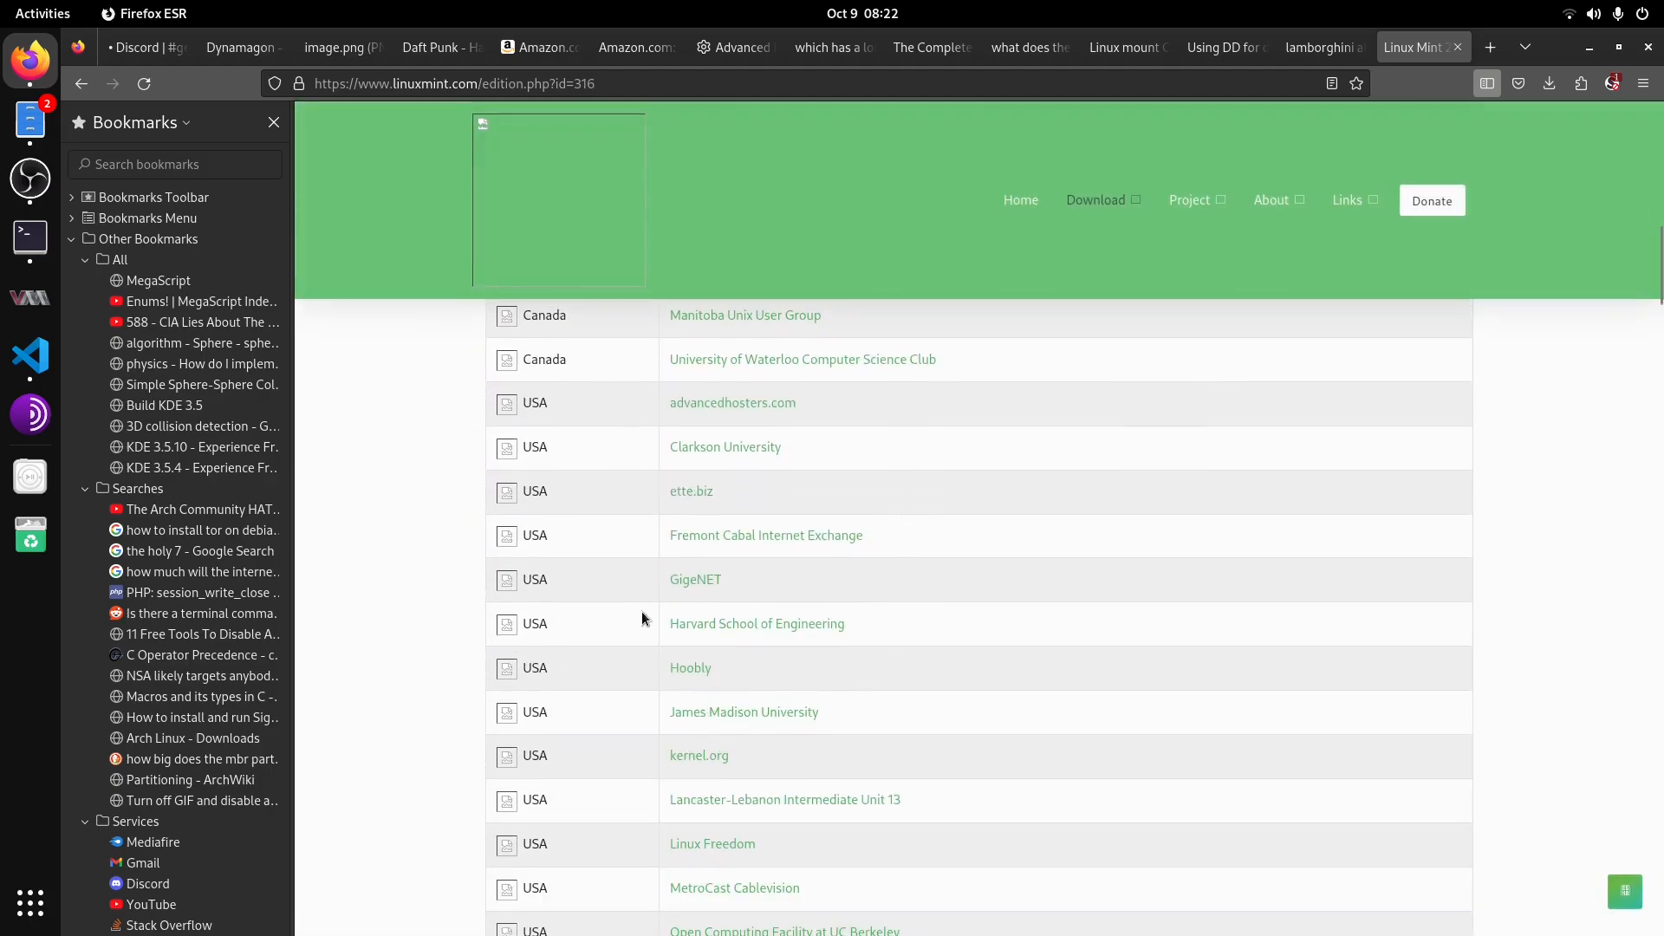
scroll(646, 673, "down", 2)
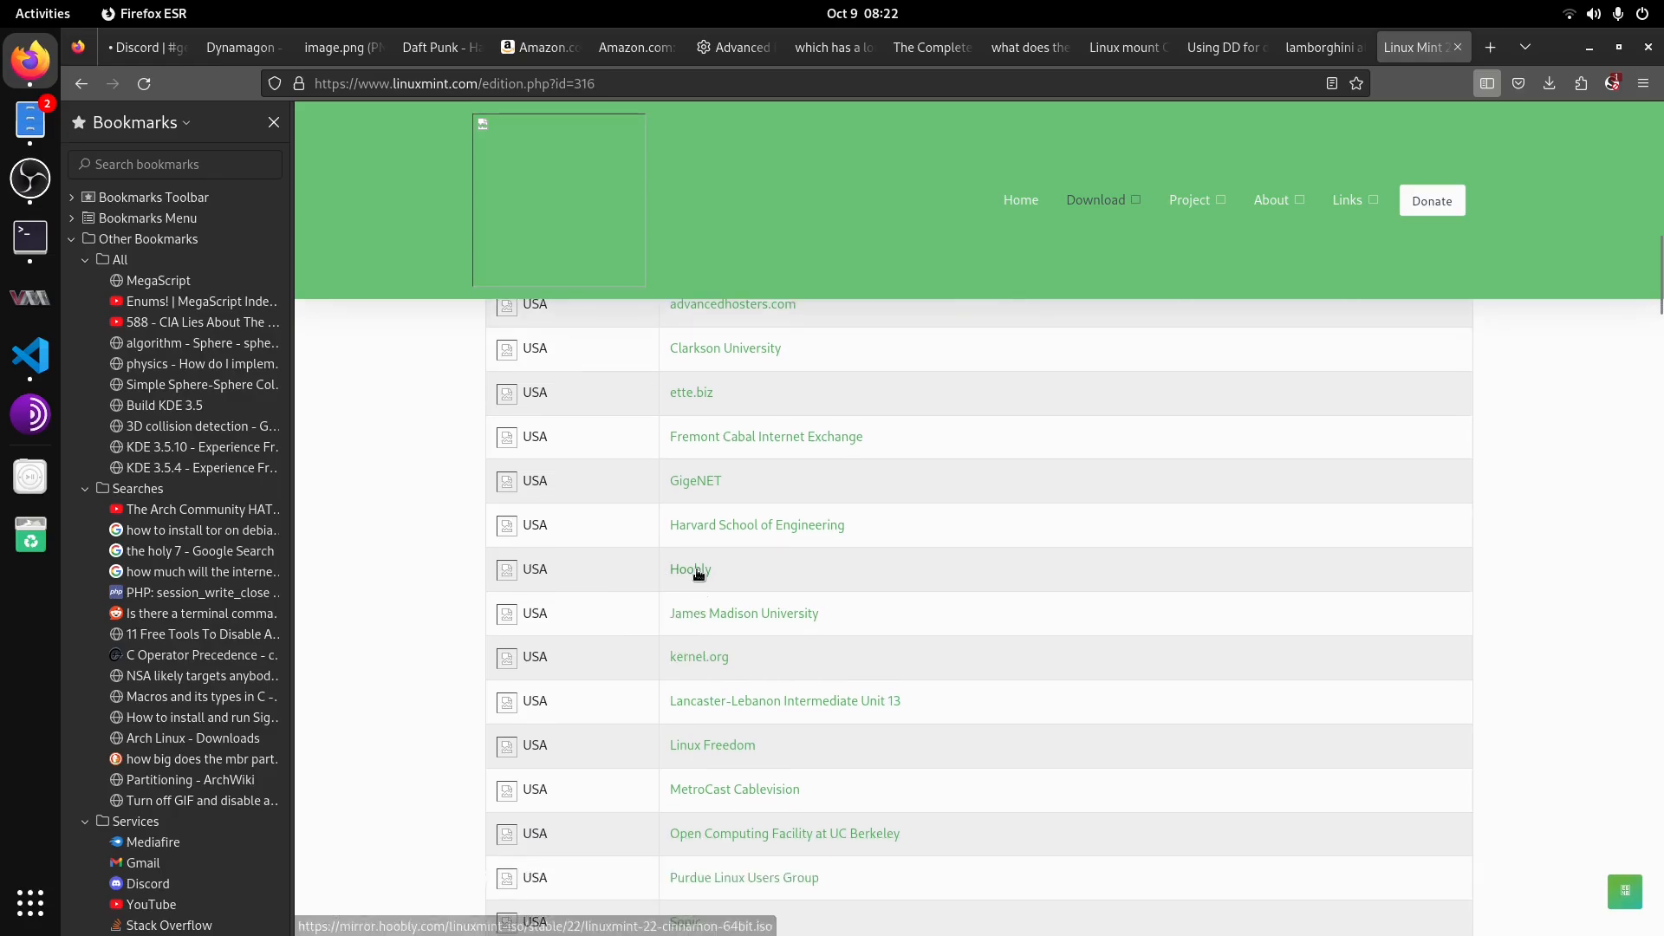
left_click(698, 572)
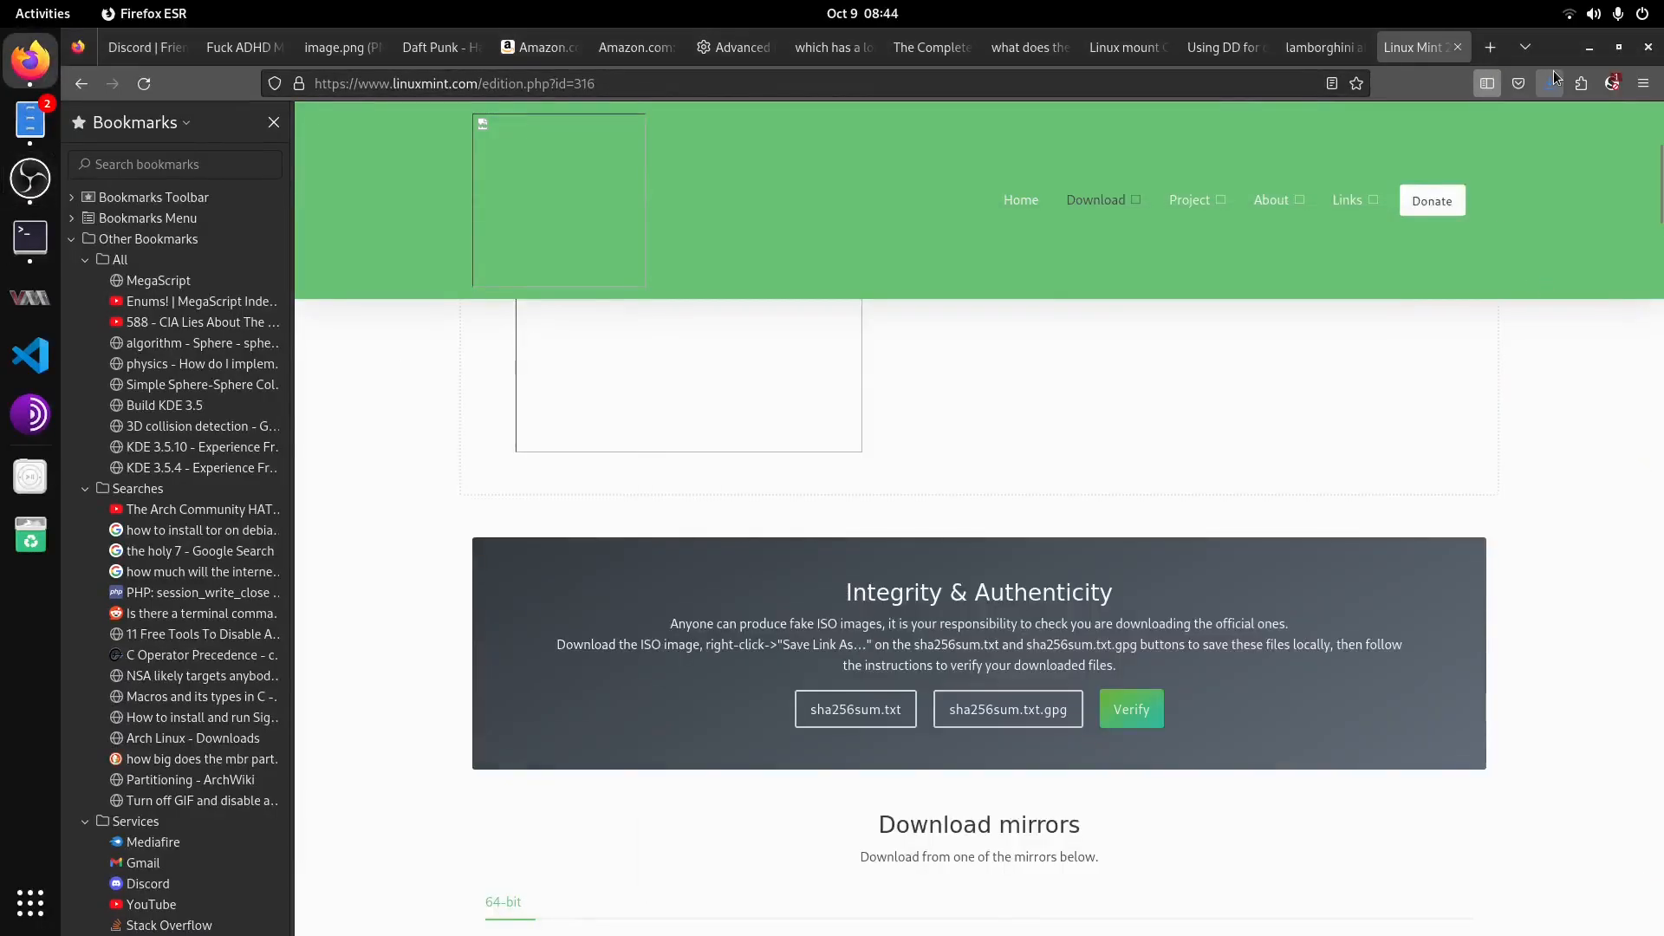
left_click(1553, 75)
left_click(1604, 555)
Step: Launch Oracle VM VirtualBox from the applications overview
left_click(30, 902)
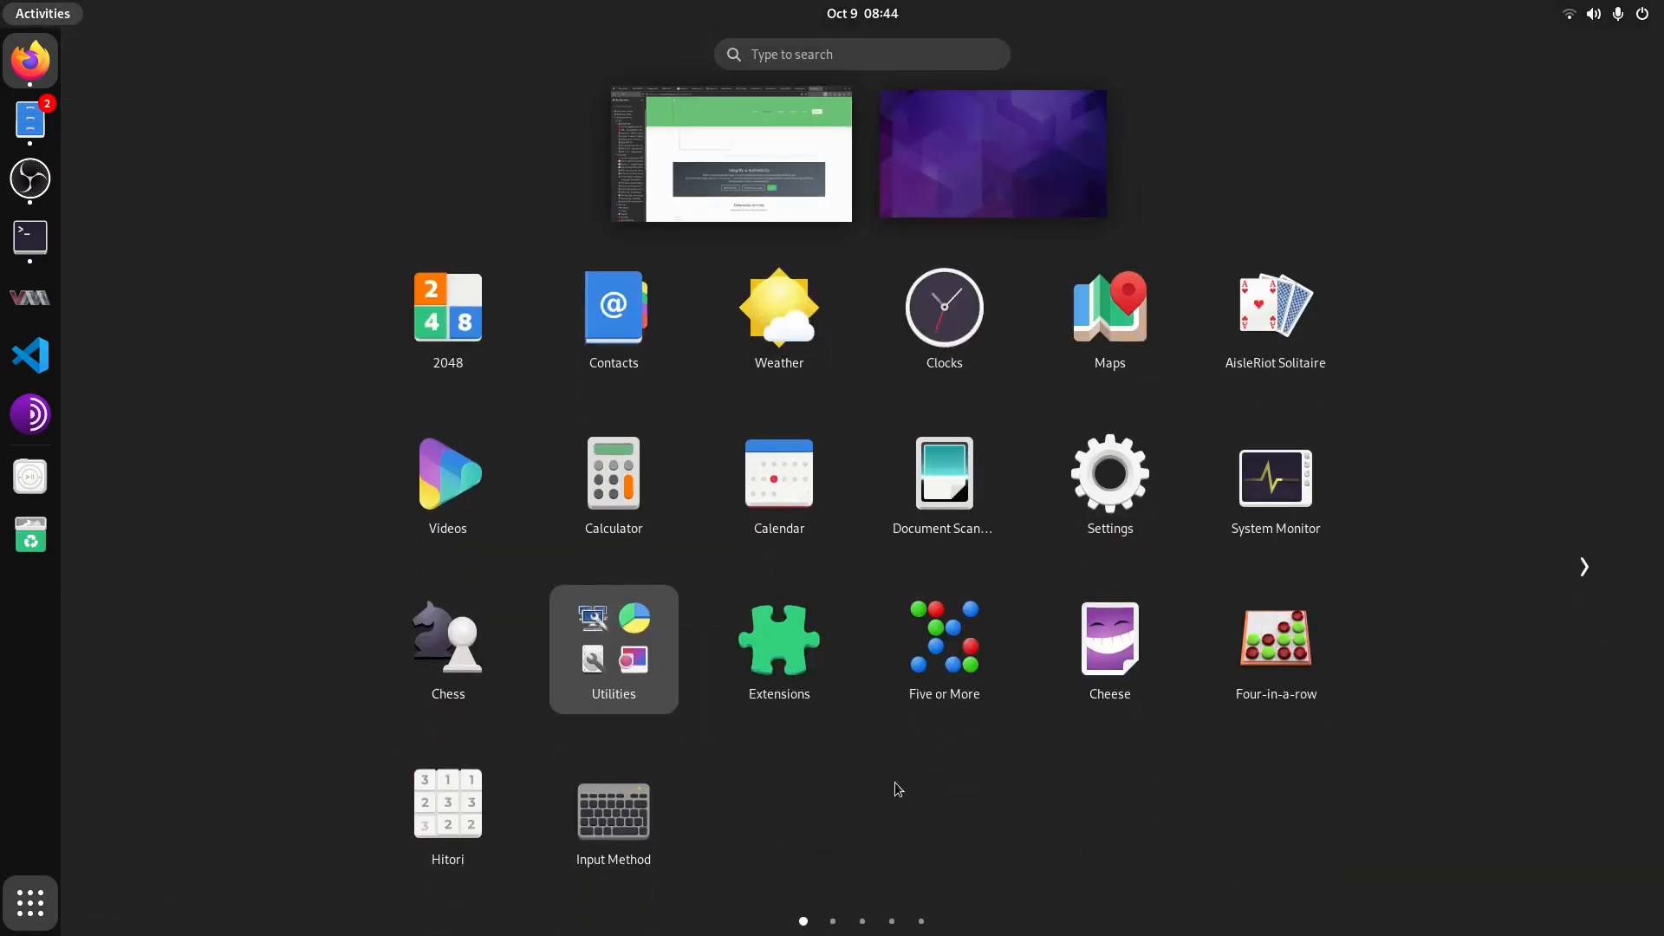
left_click(918, 921)
left_click(852, 922)
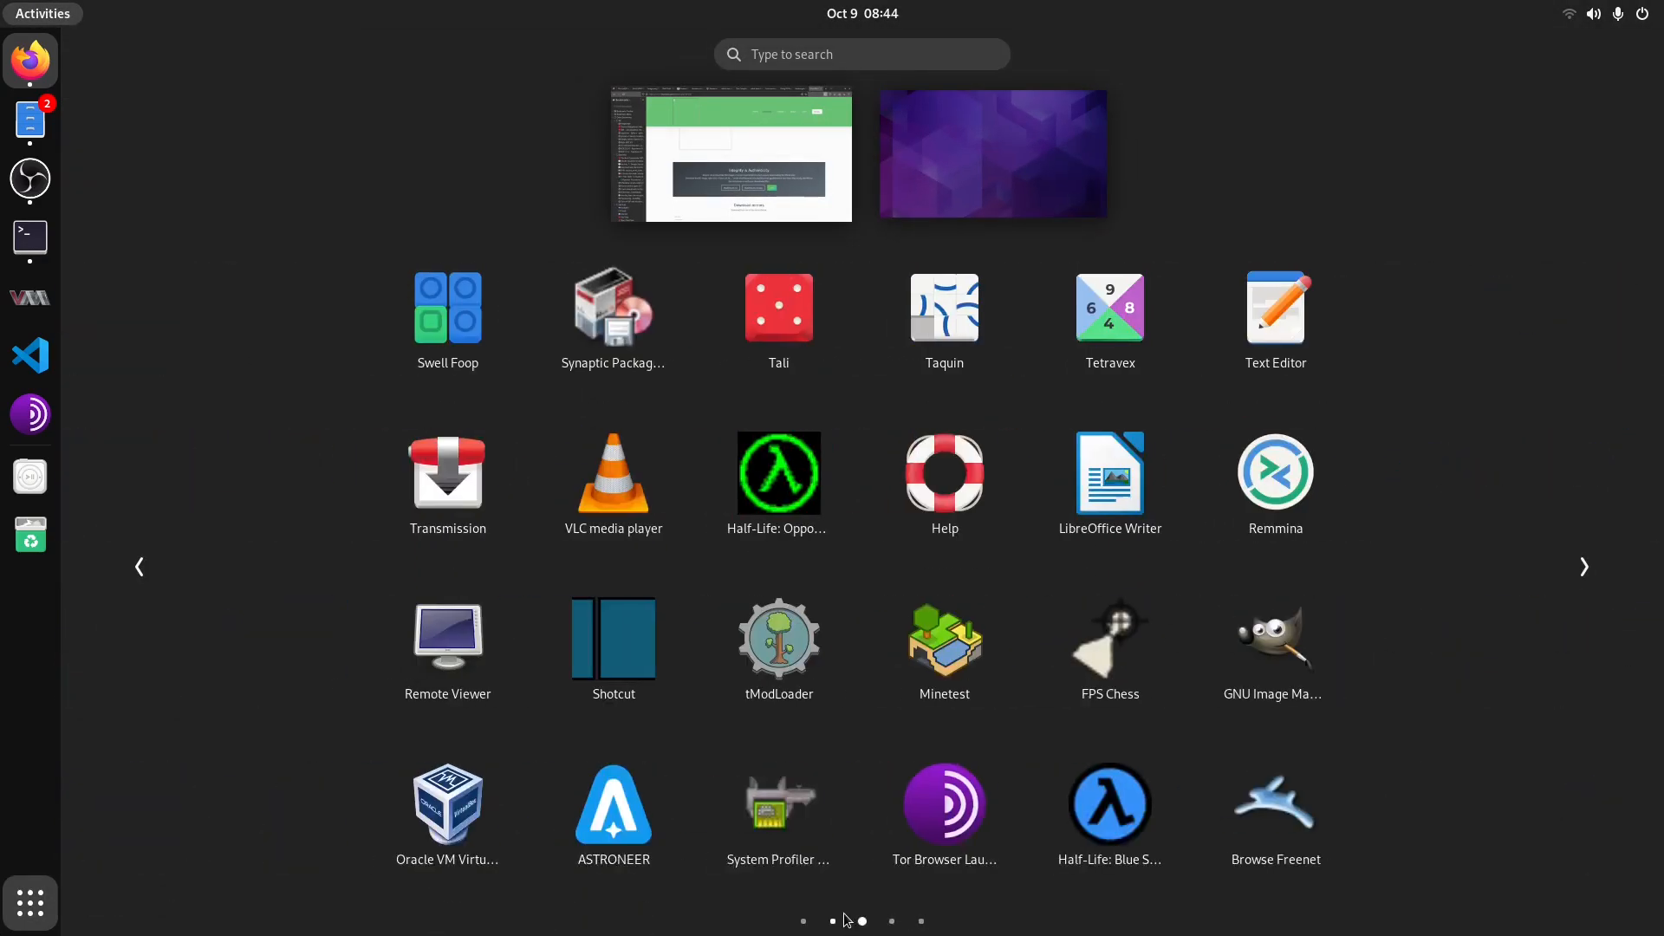
left_click(475, 823)
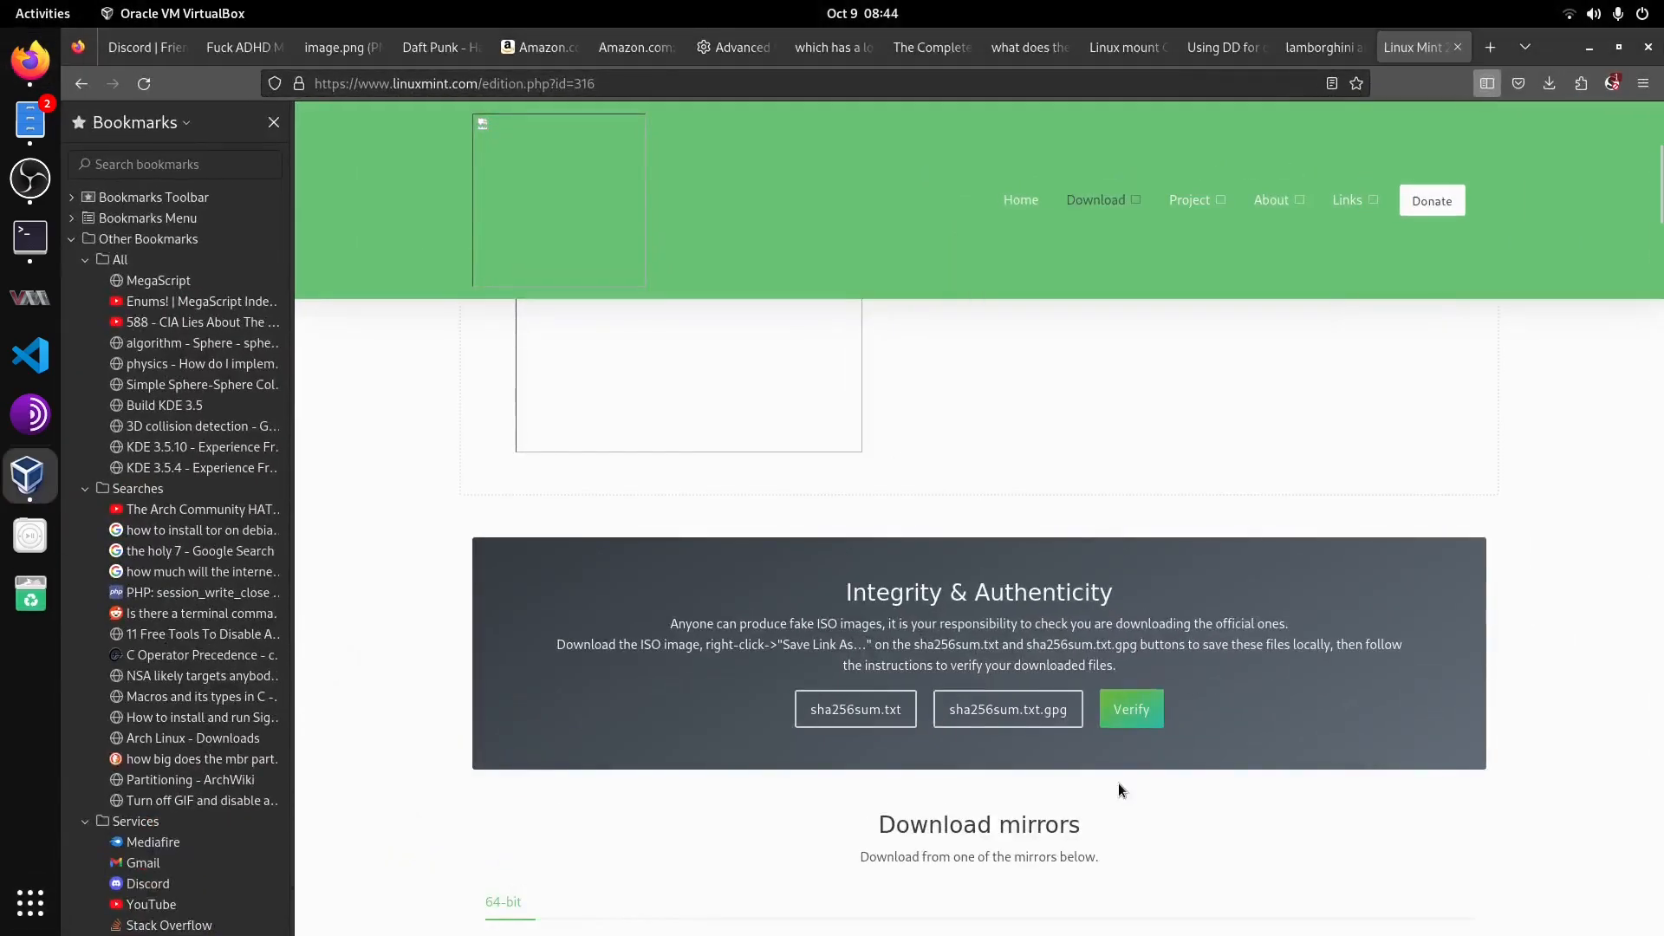
scroll(930, 527, "down", 5)
scroll(931, 527, "up", 2)
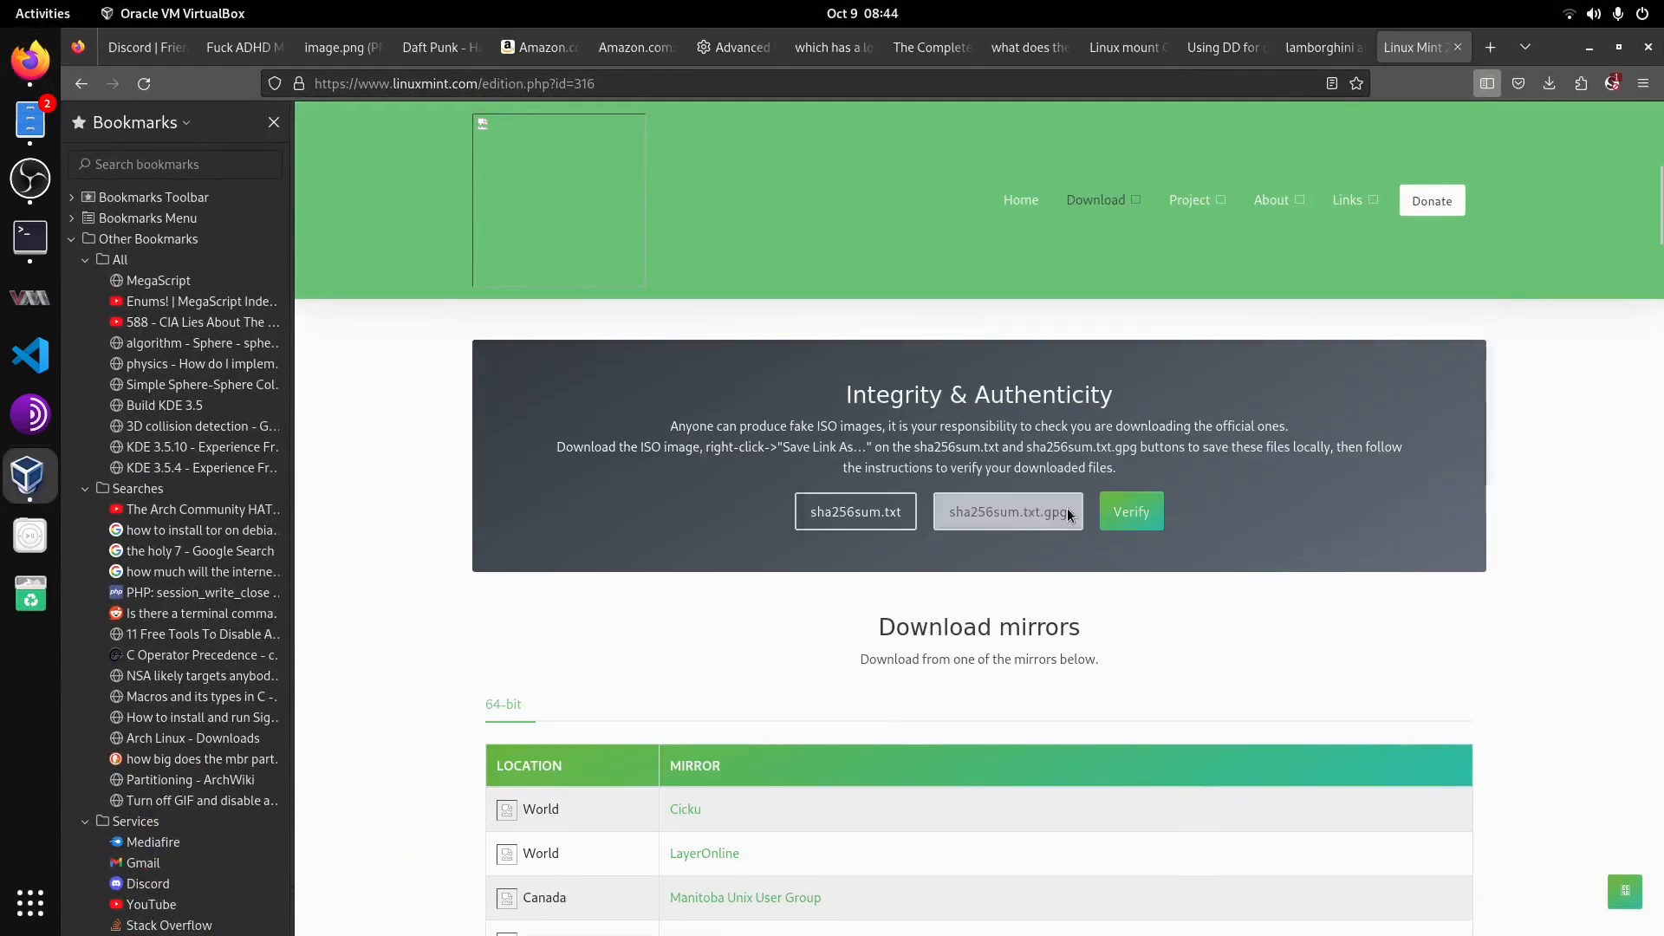
left_click(668, 563)
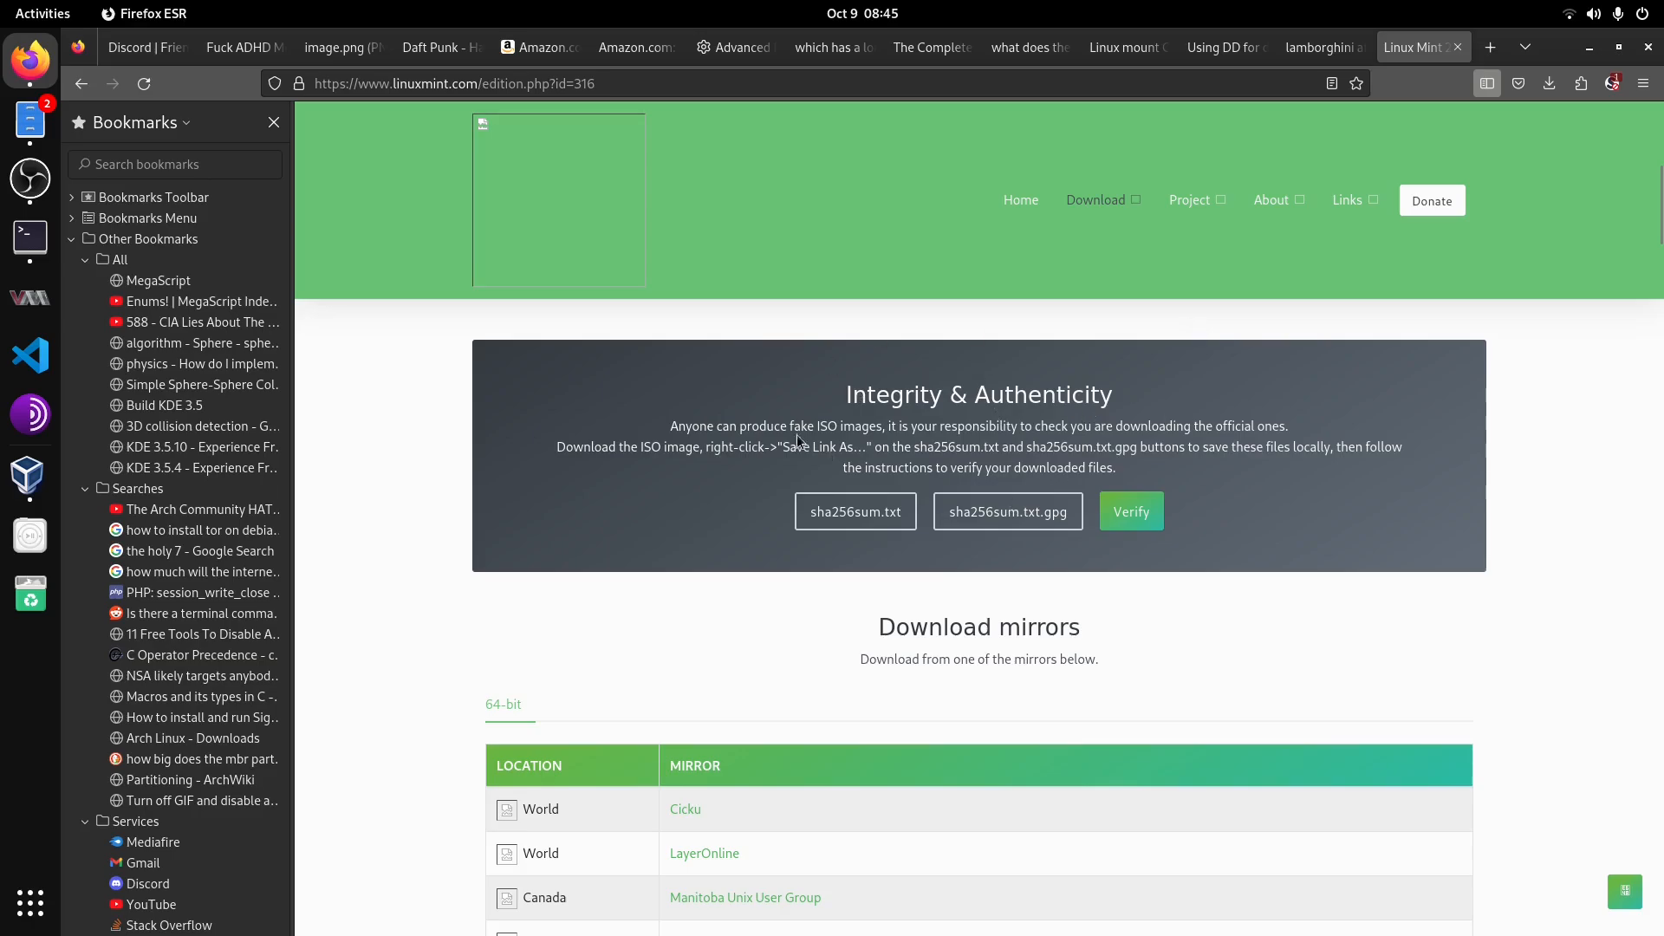
scroll(735, 382, "up", 4)
scroll(954, 460, "down", 4)
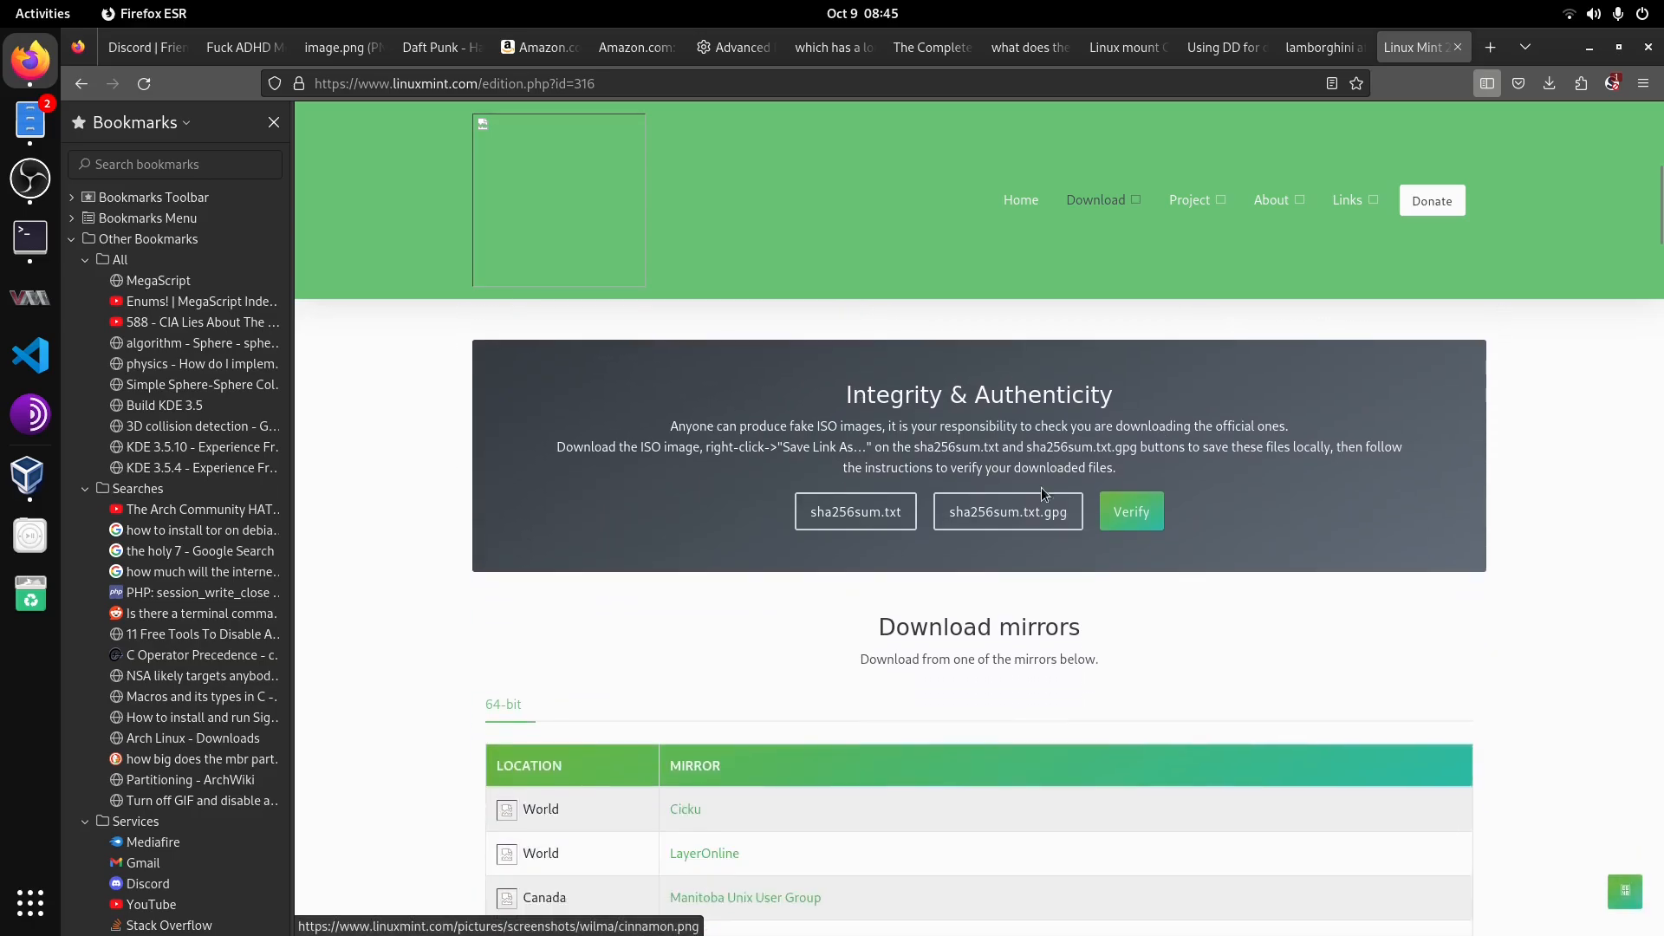
Step: Switch to VirtualBox and start creating a new virtual machine named Linux Mint
scroll(997, 520, "down", 2)
scroll(947, 548, "up", 2)
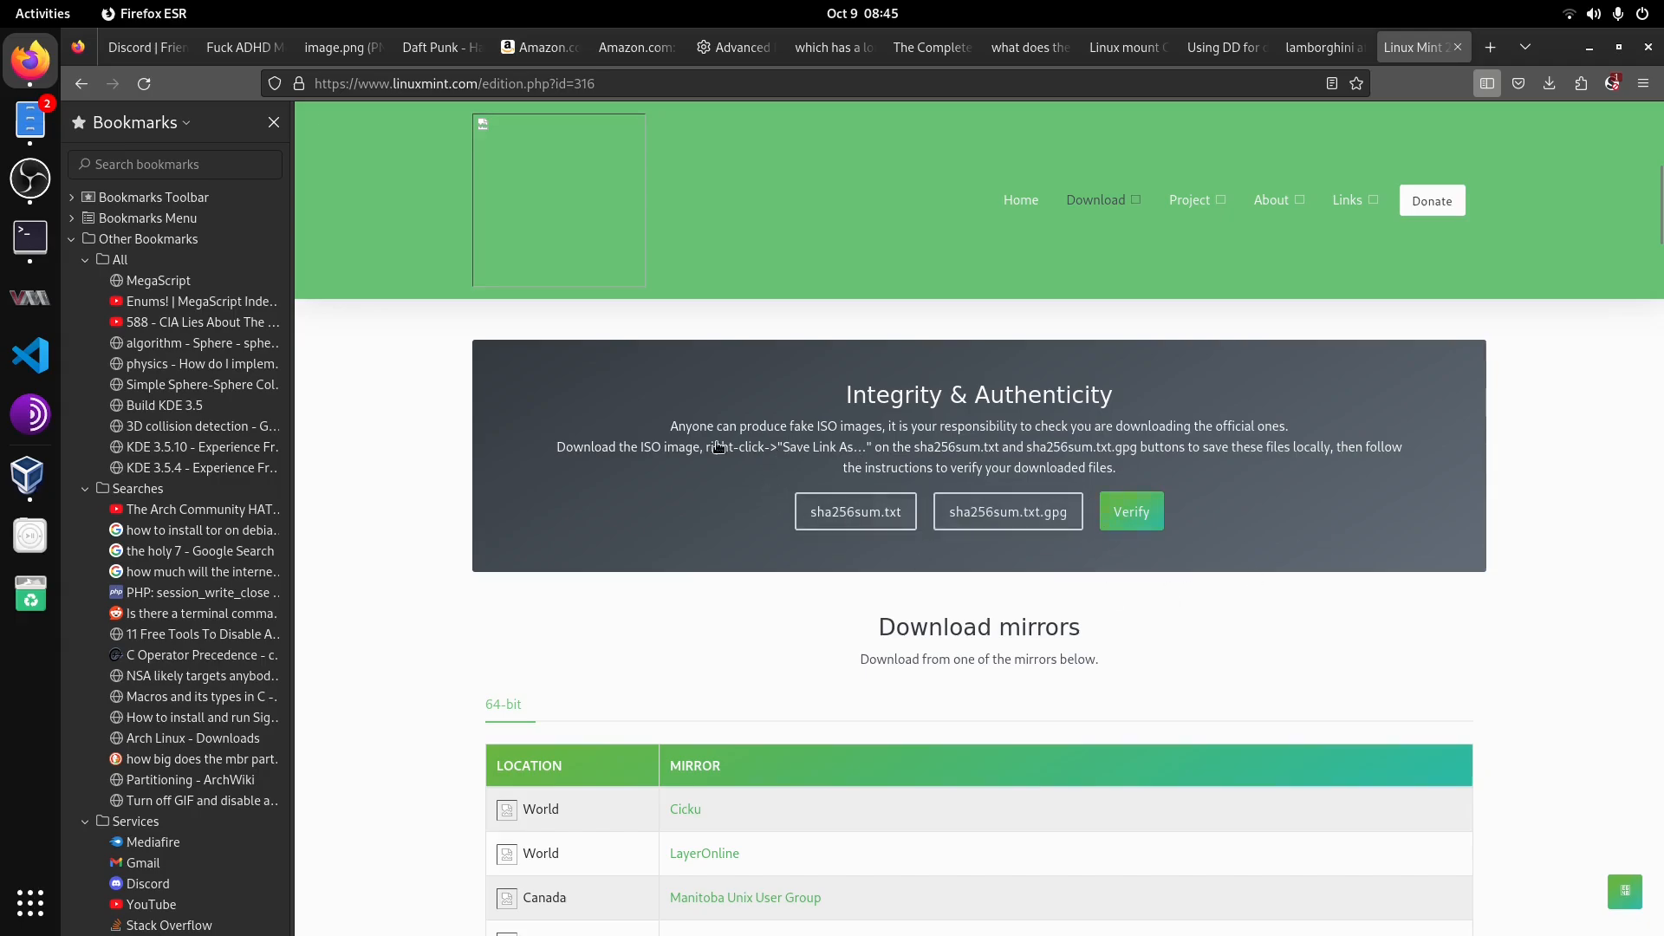
left_click(27, 472)
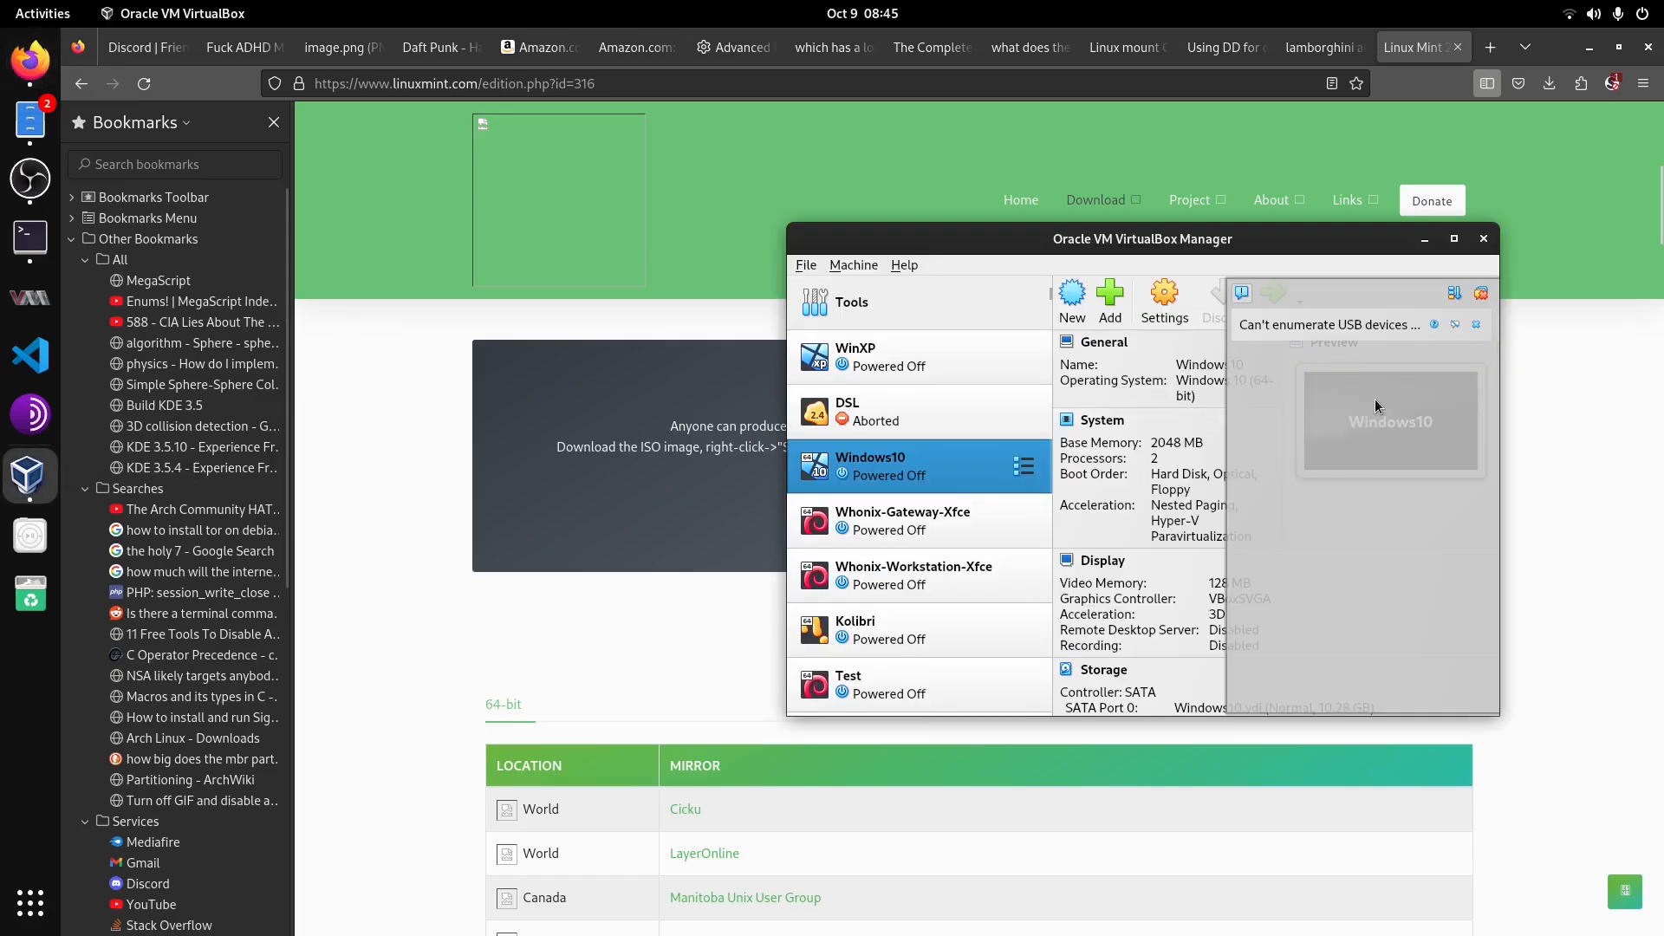
left_click(1482, 296)
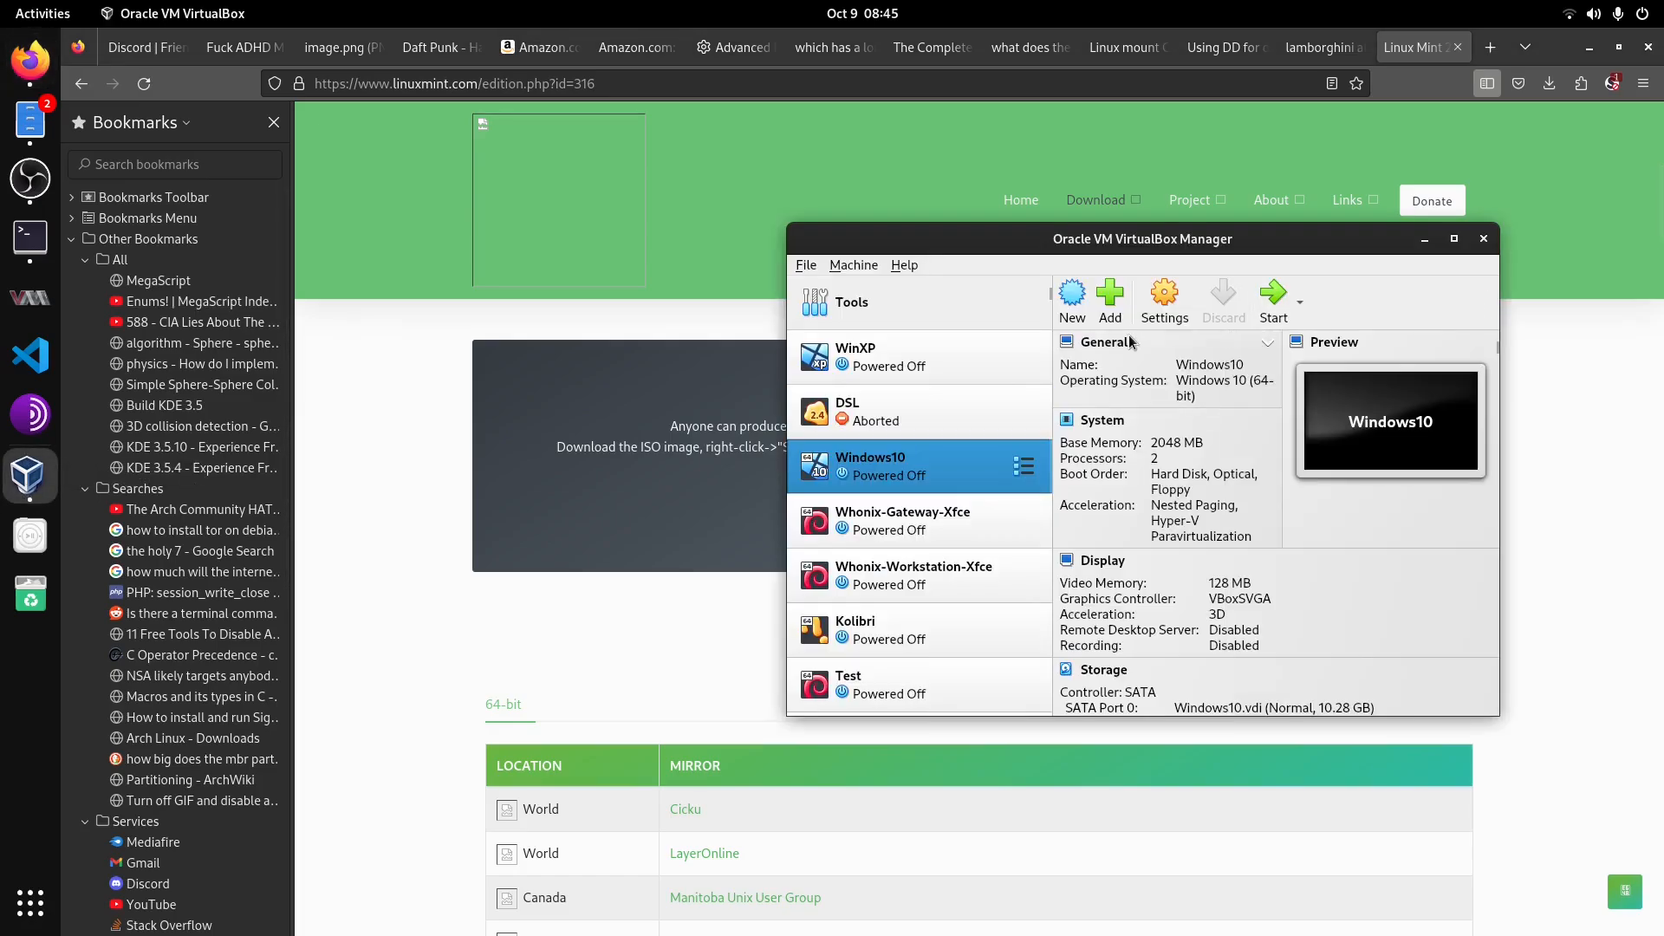
left_click(1072, 303)
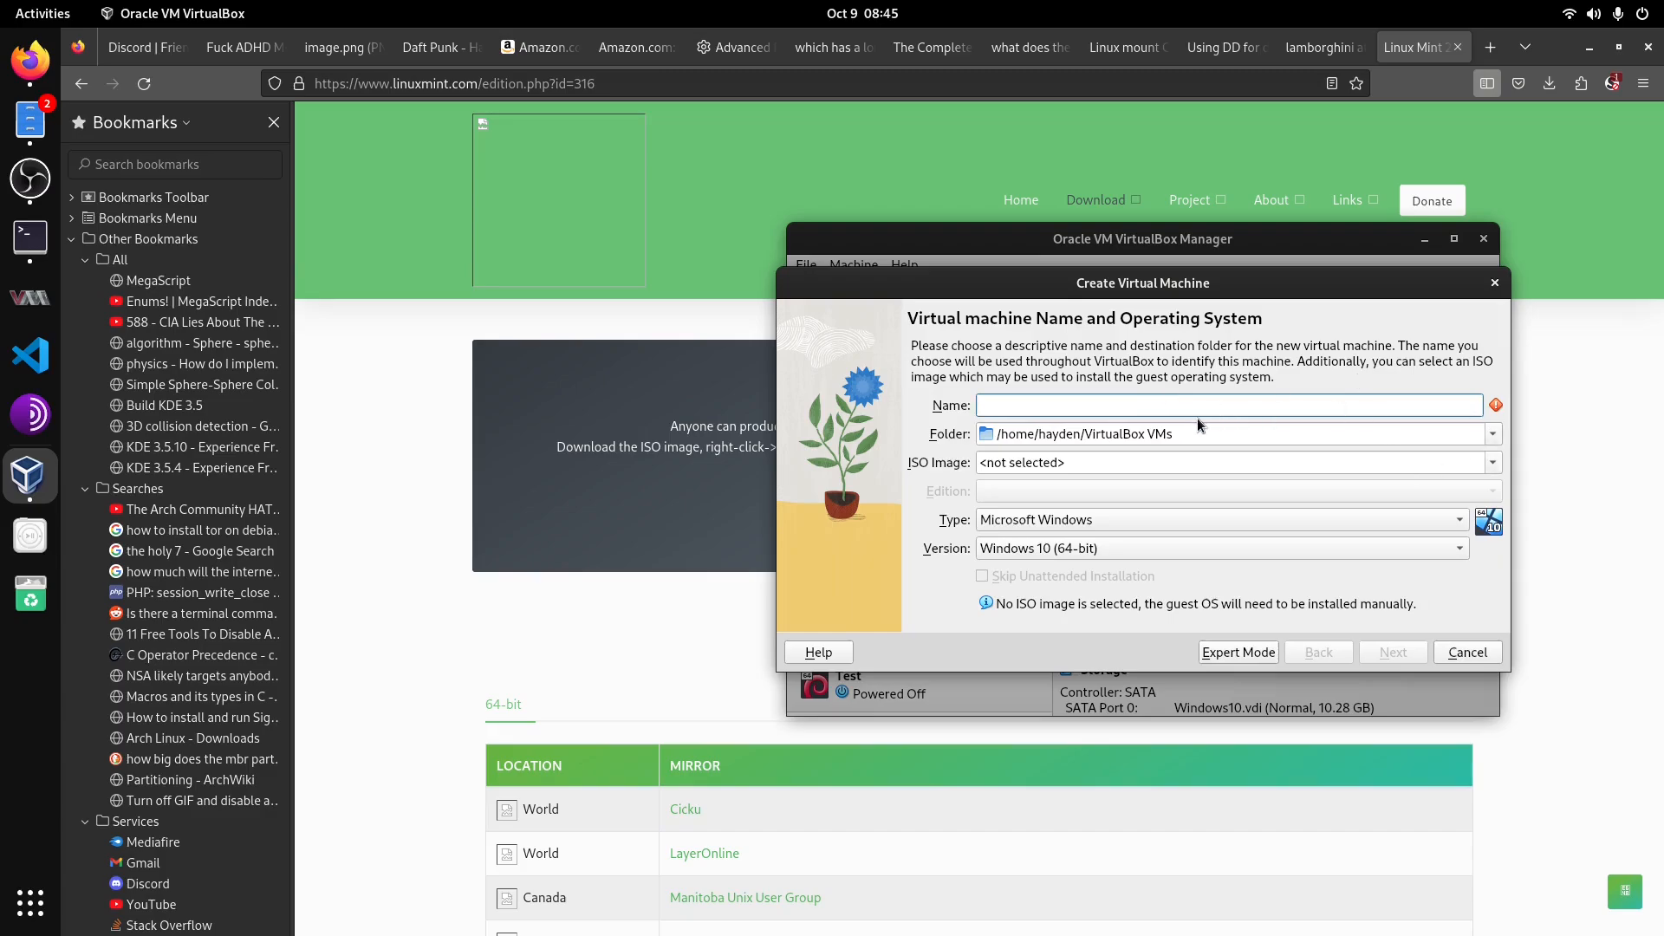
type("Linux Mint")
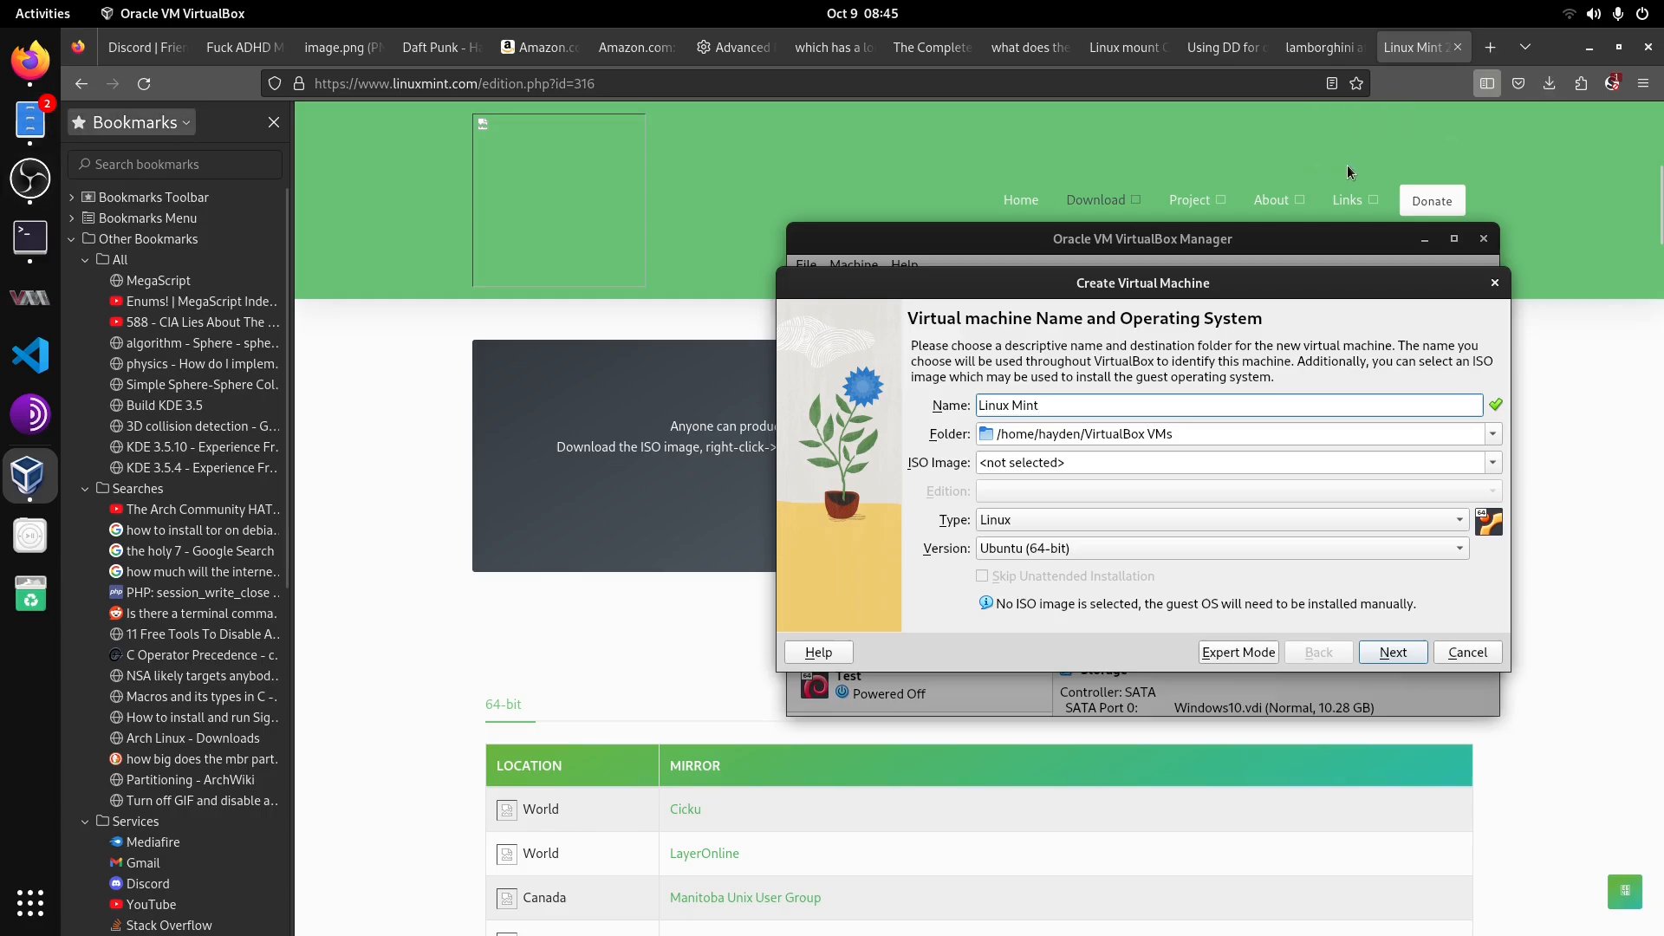
Step: Move the downloaded linuxmint-22-cinnamon-64bit.iso from Downloads into the Documents/ISO folder
left_click(1501, 183)
left_click(1549, 84)
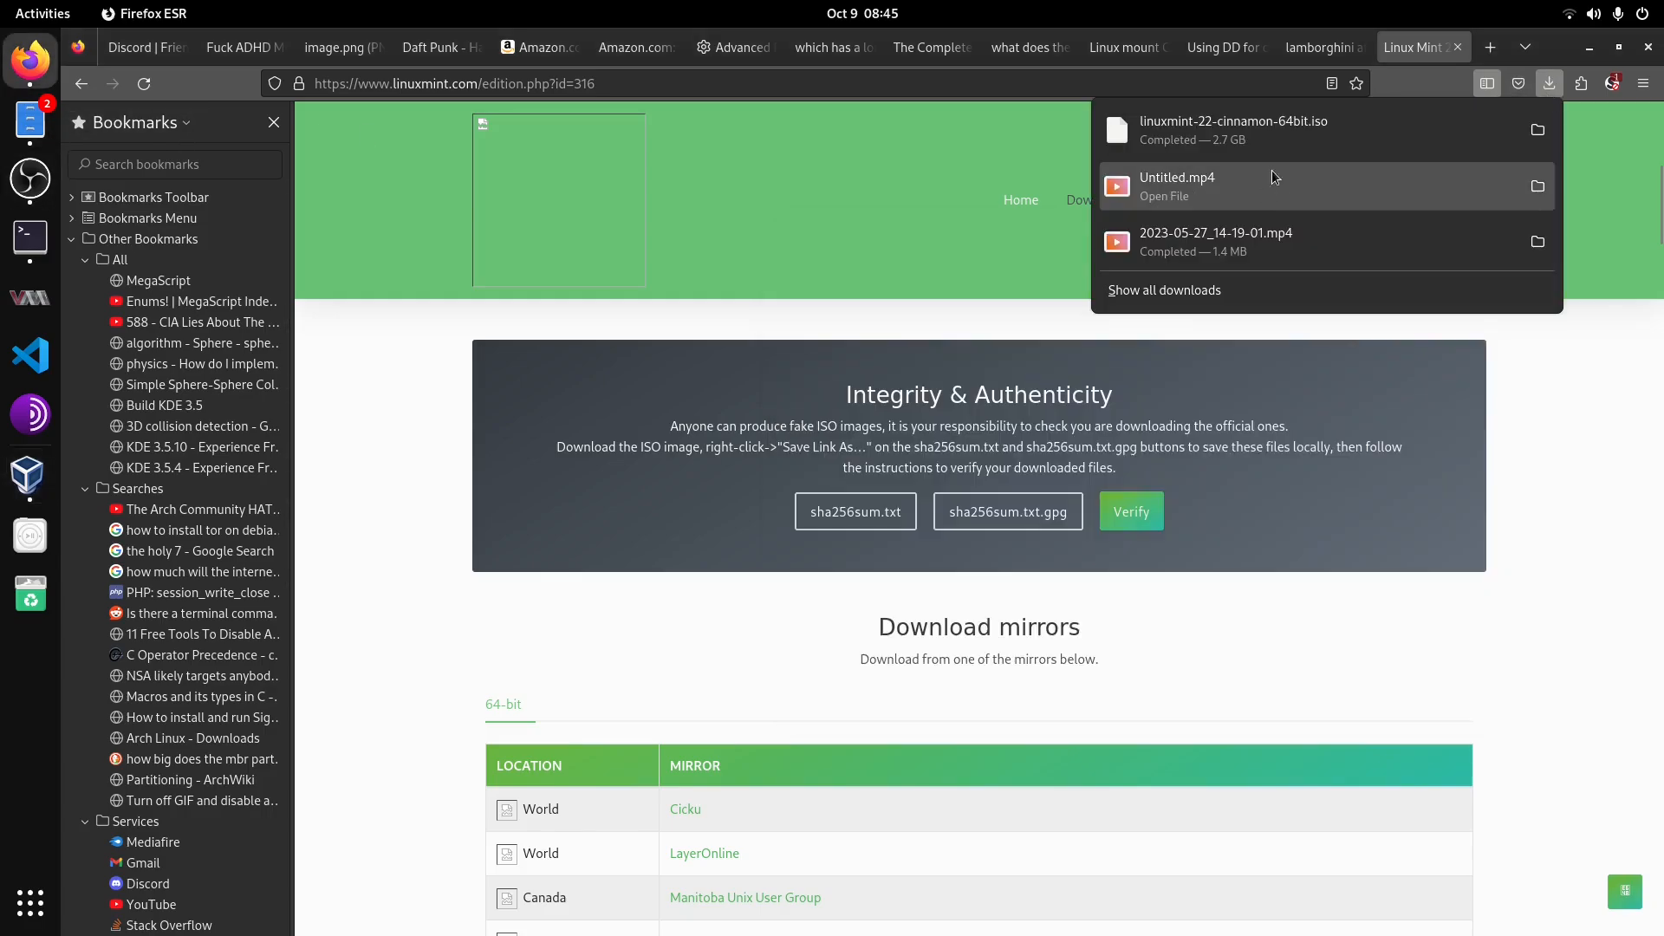
left_click(1535, 130)
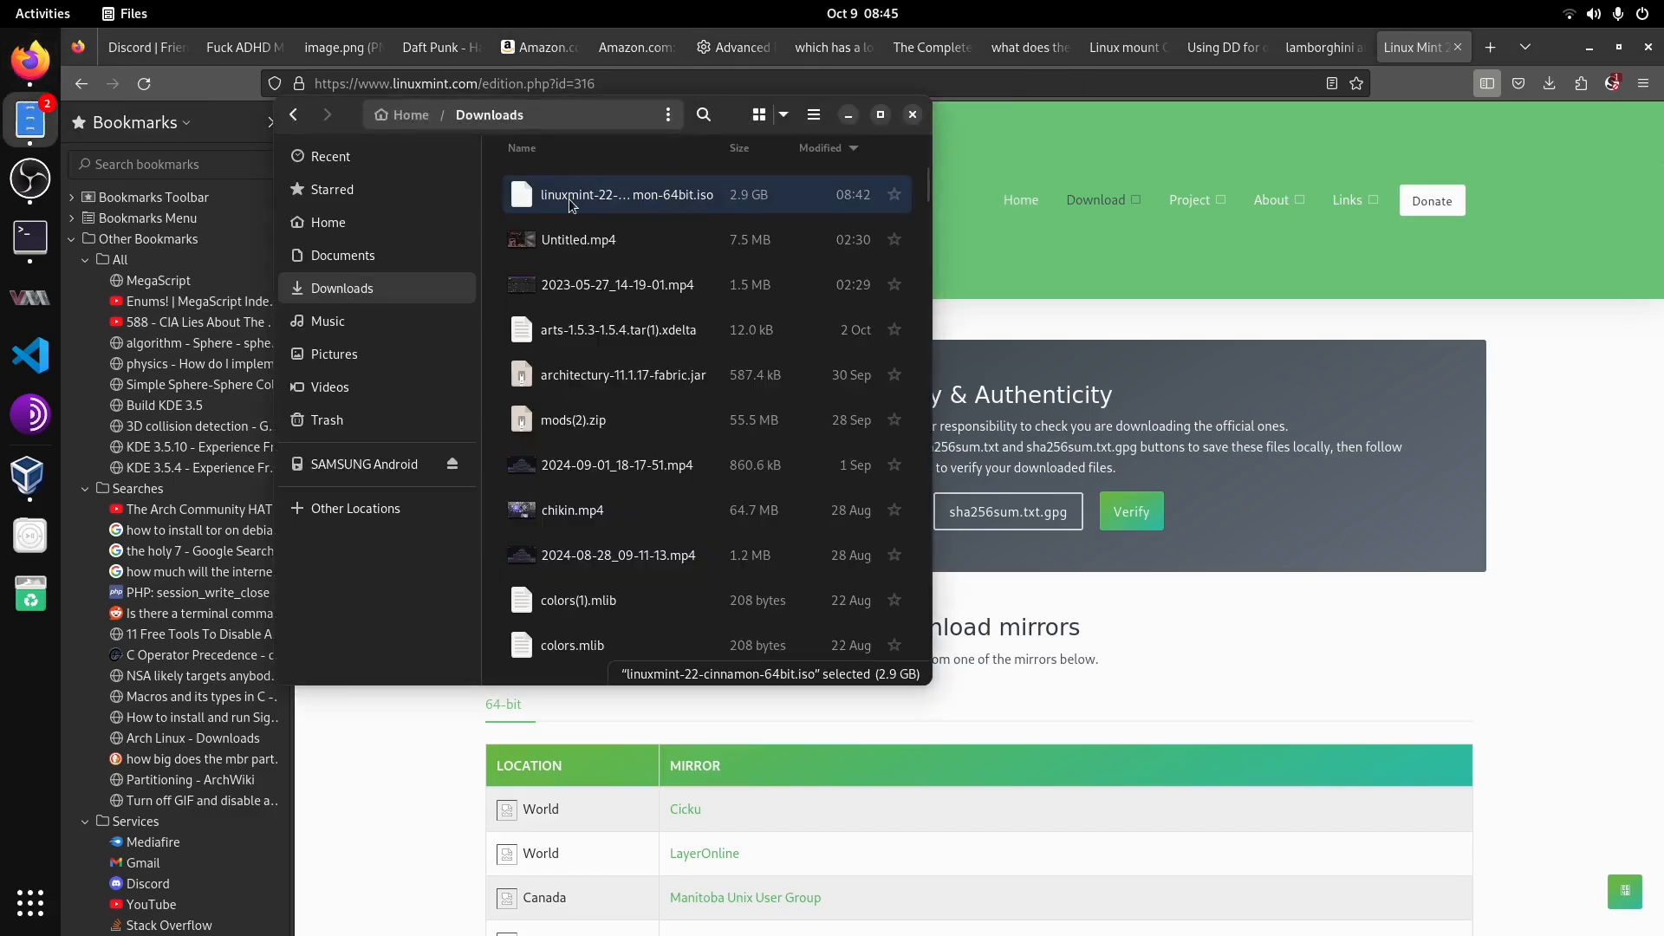
left_click(351, 257)
scroll(555, 482, "down", 10)
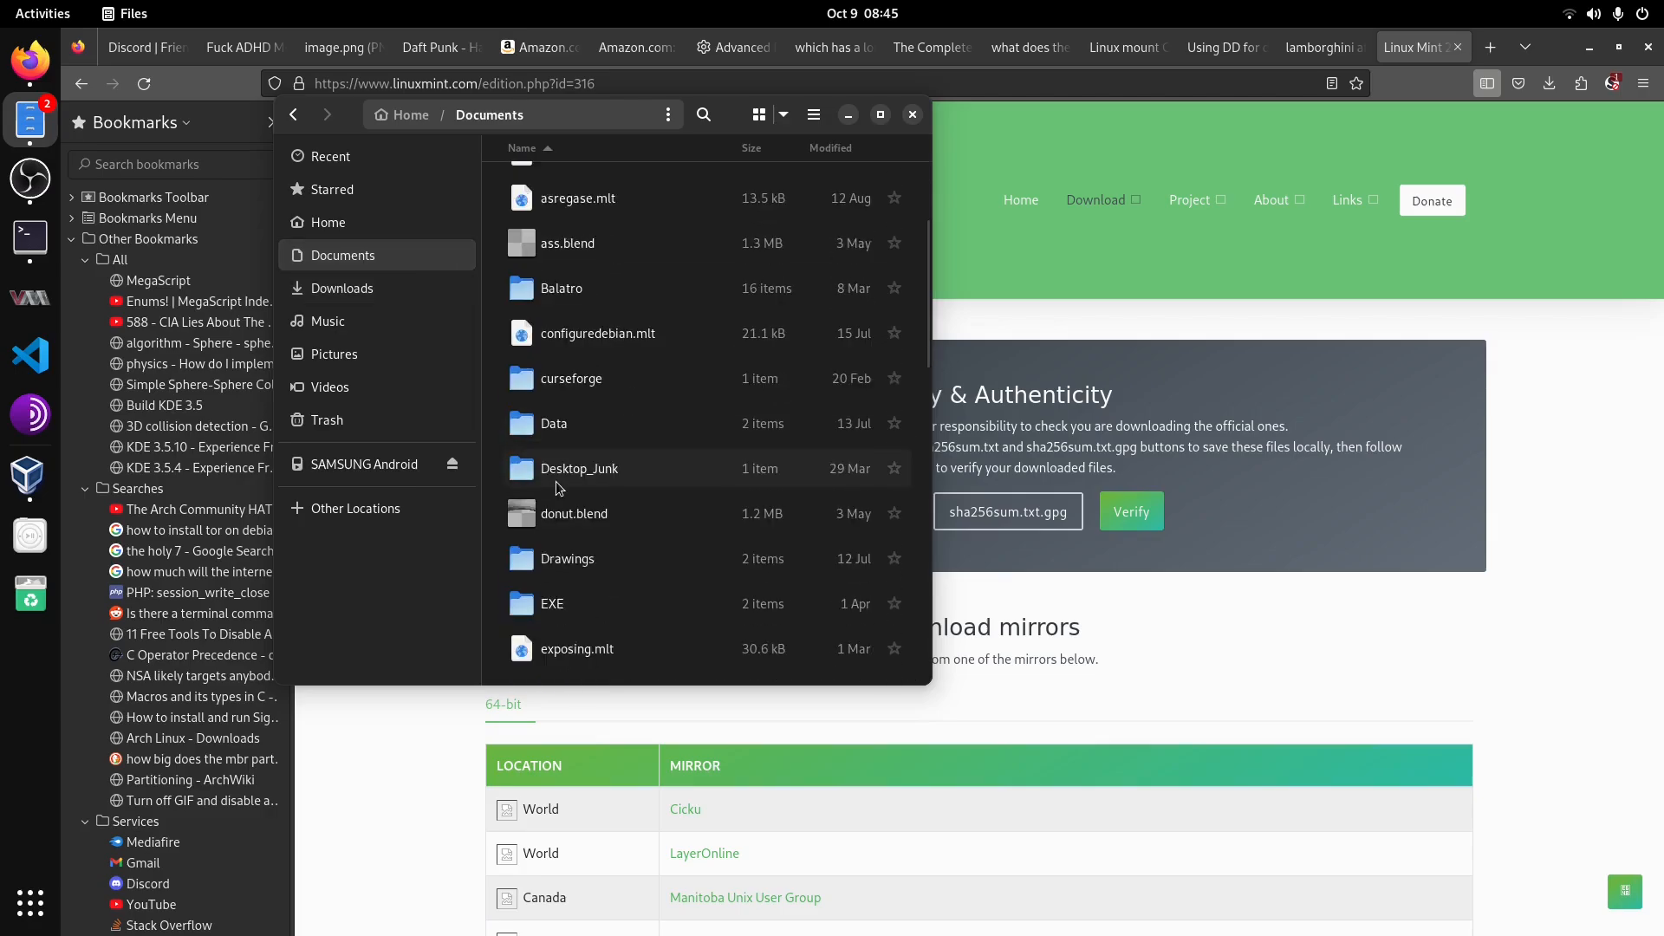
scroll(555, 481, "down", 3)
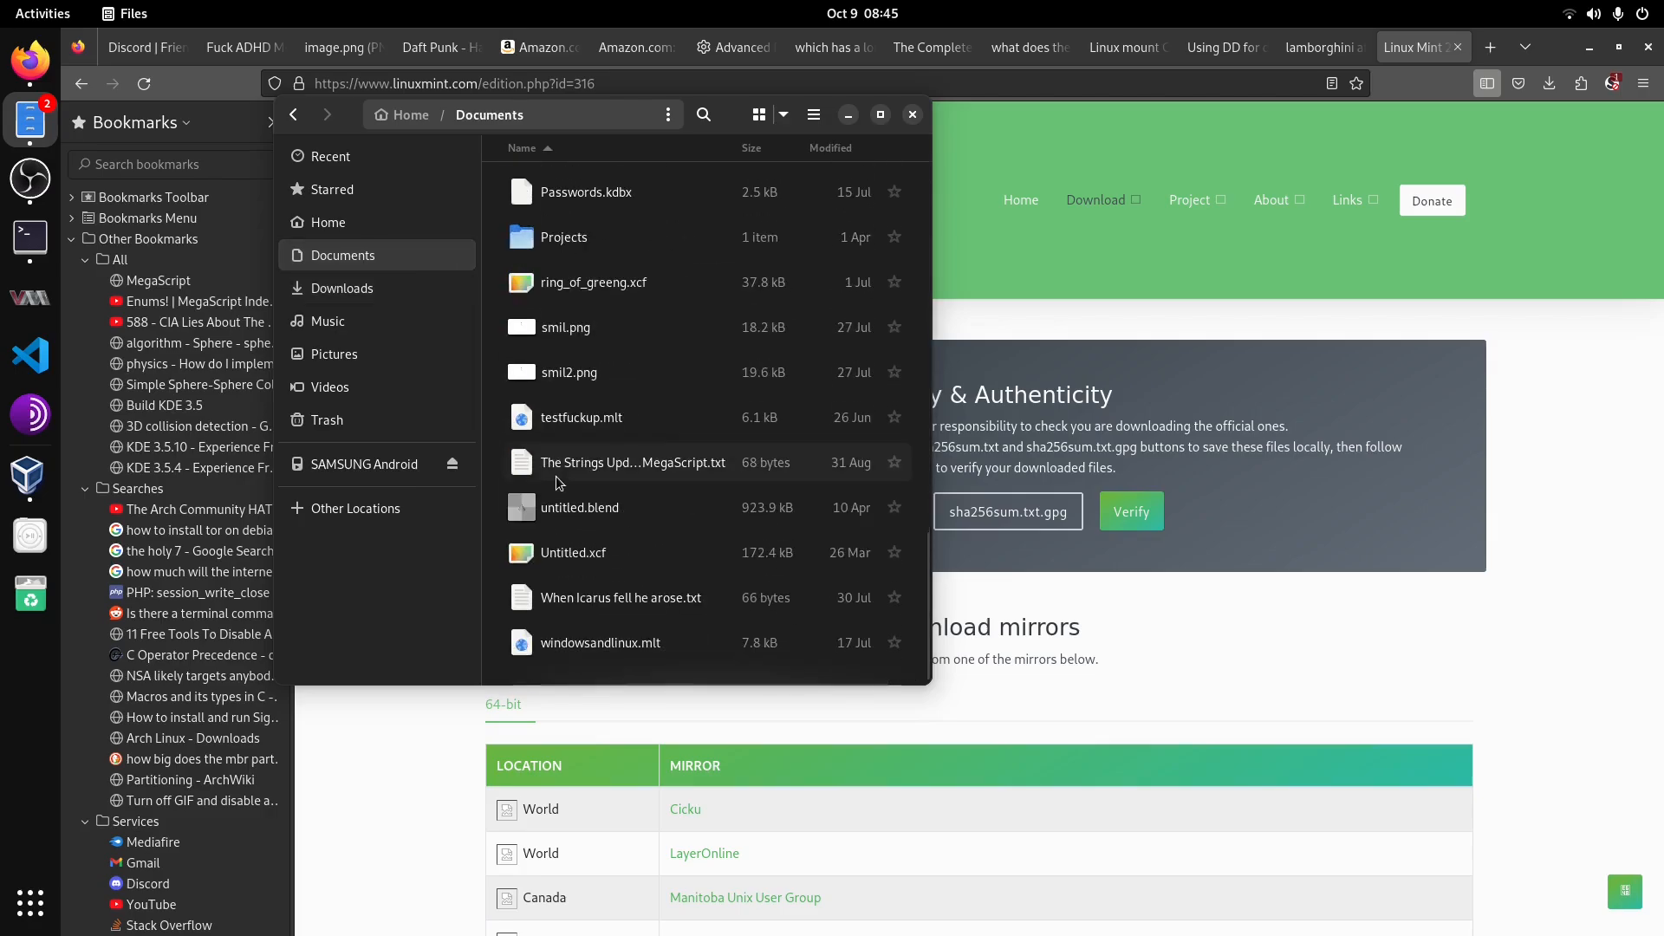
scroll(555, 476, "up", 5)
double_click(559, 479)
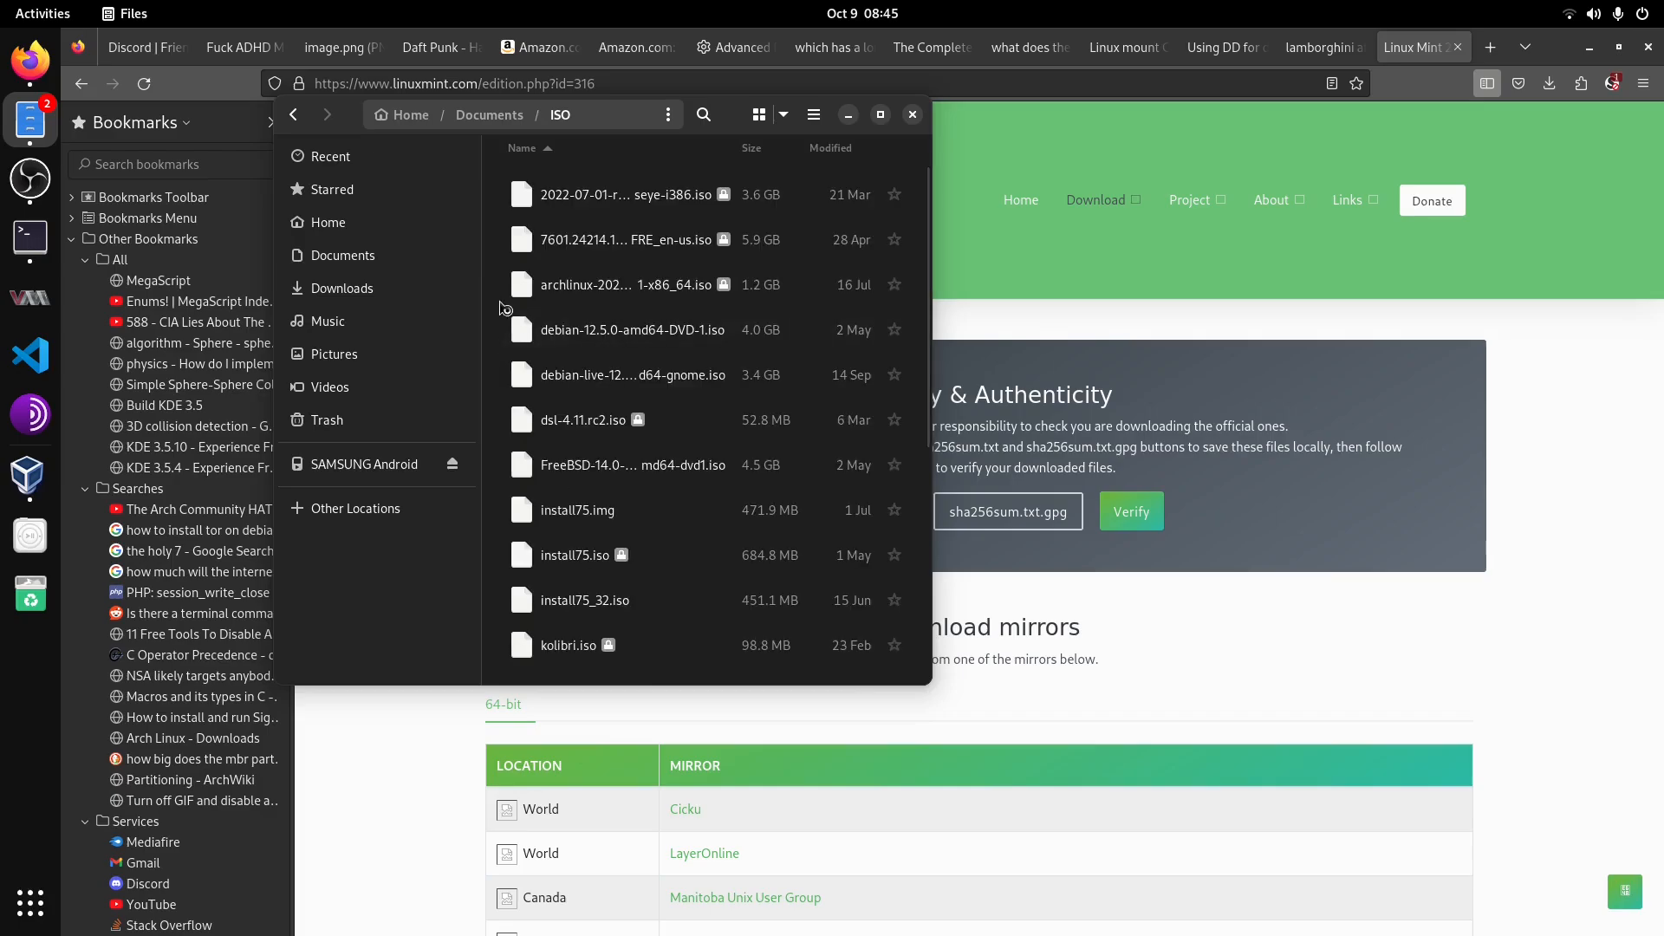
scroll(496, 289, "down", 5)
scroll(495, 289, "up", 5)
right_click(496, 290)
key("ctrl+v")
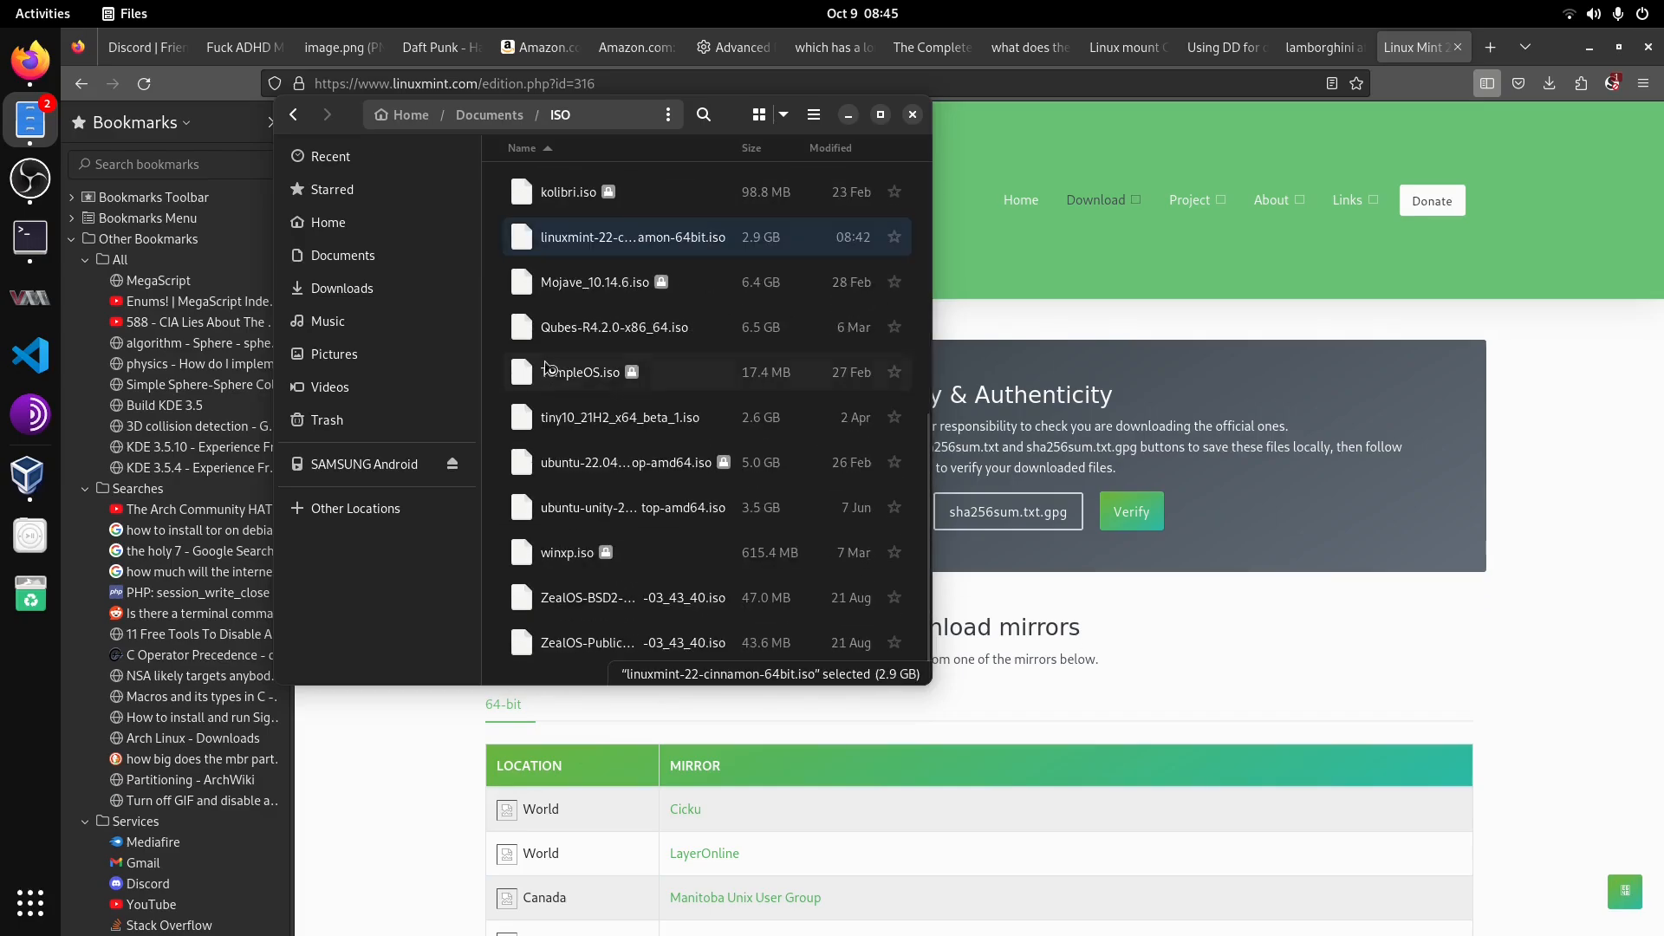
Step: Choose linuxmint-22-cinnamon-64bit.iso from Documents/ISO as the new machine's ISO image
left_click(30, 477)
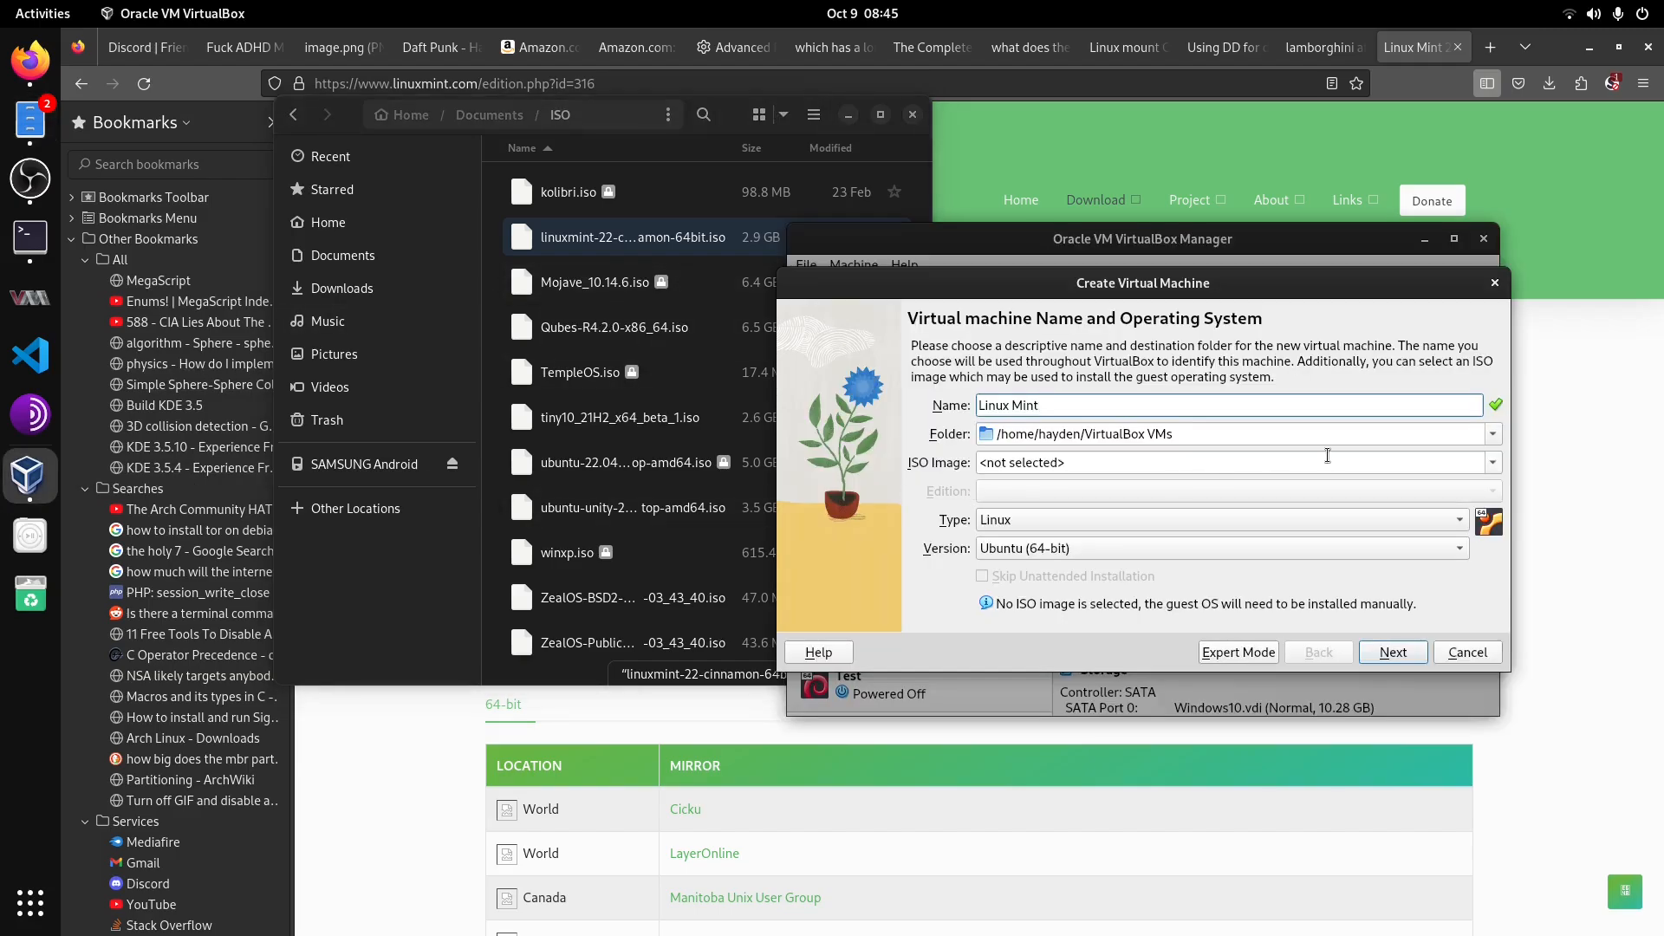
left_click(1494, 465)
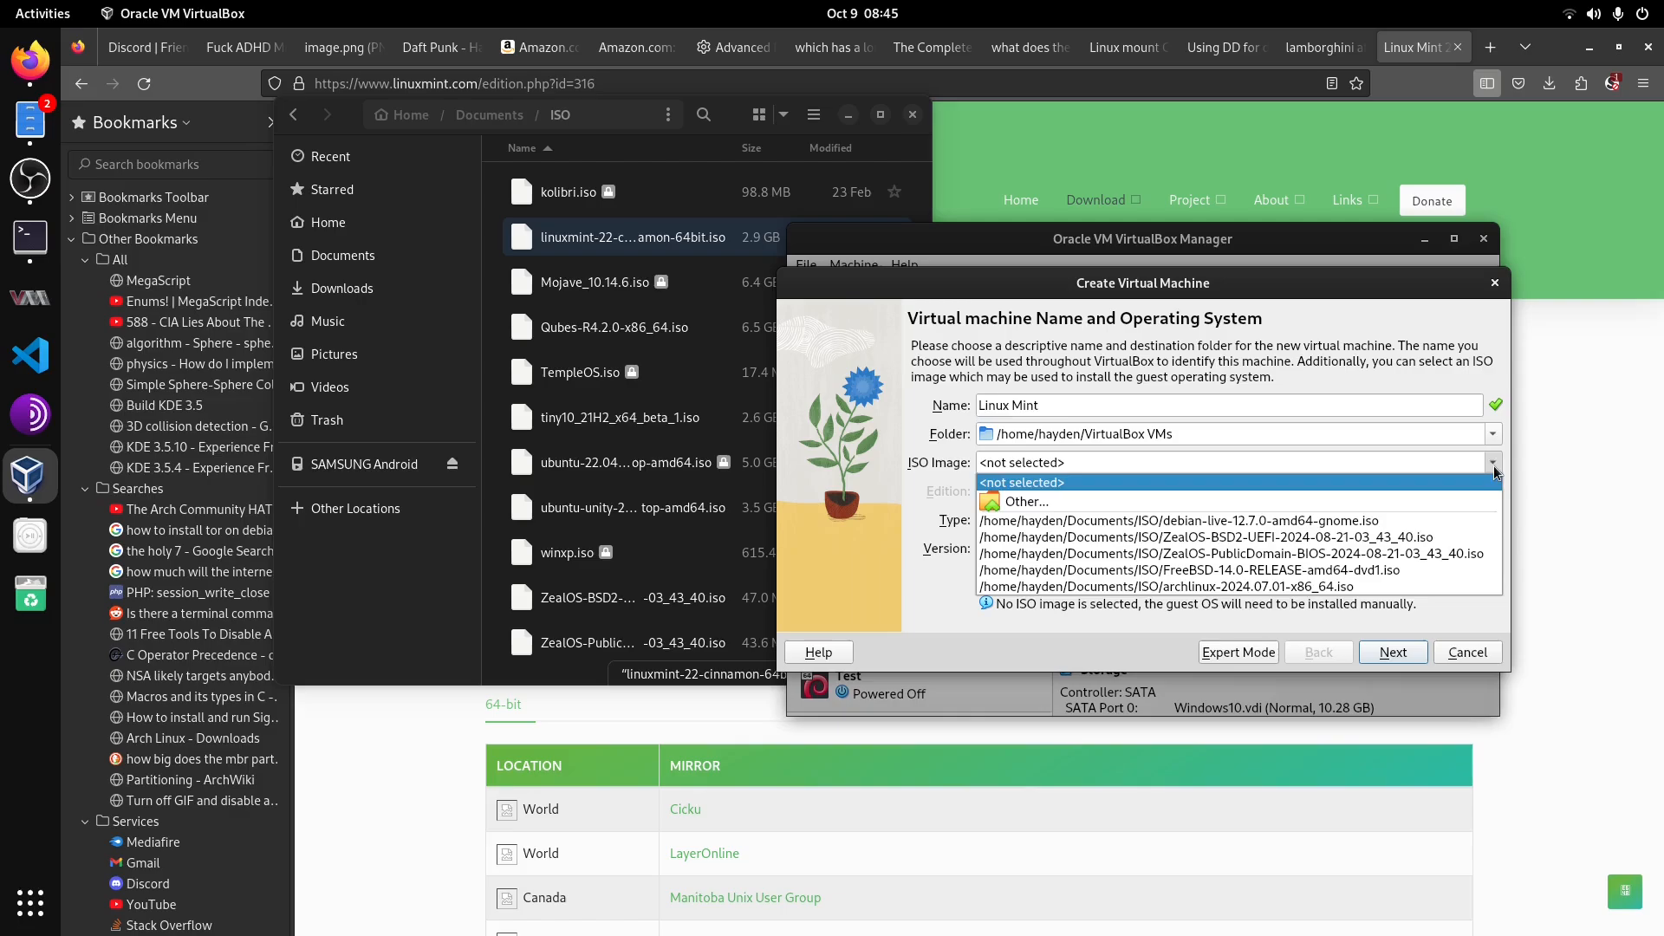
left_click(1106, 501)
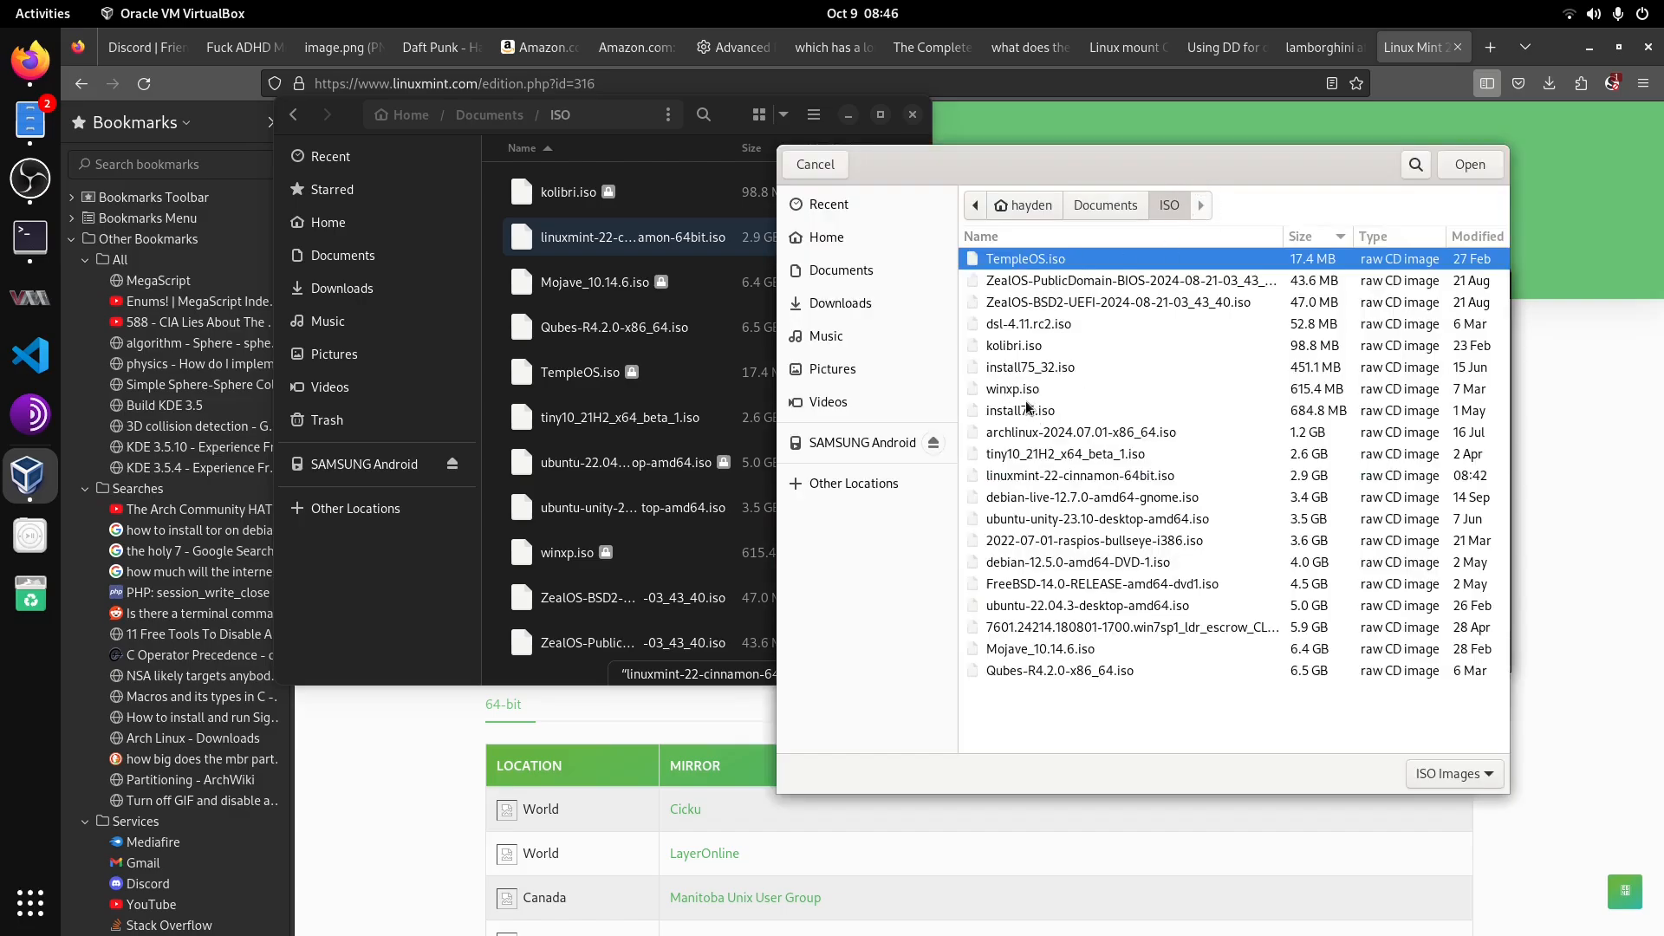
left_click(1047, 478)
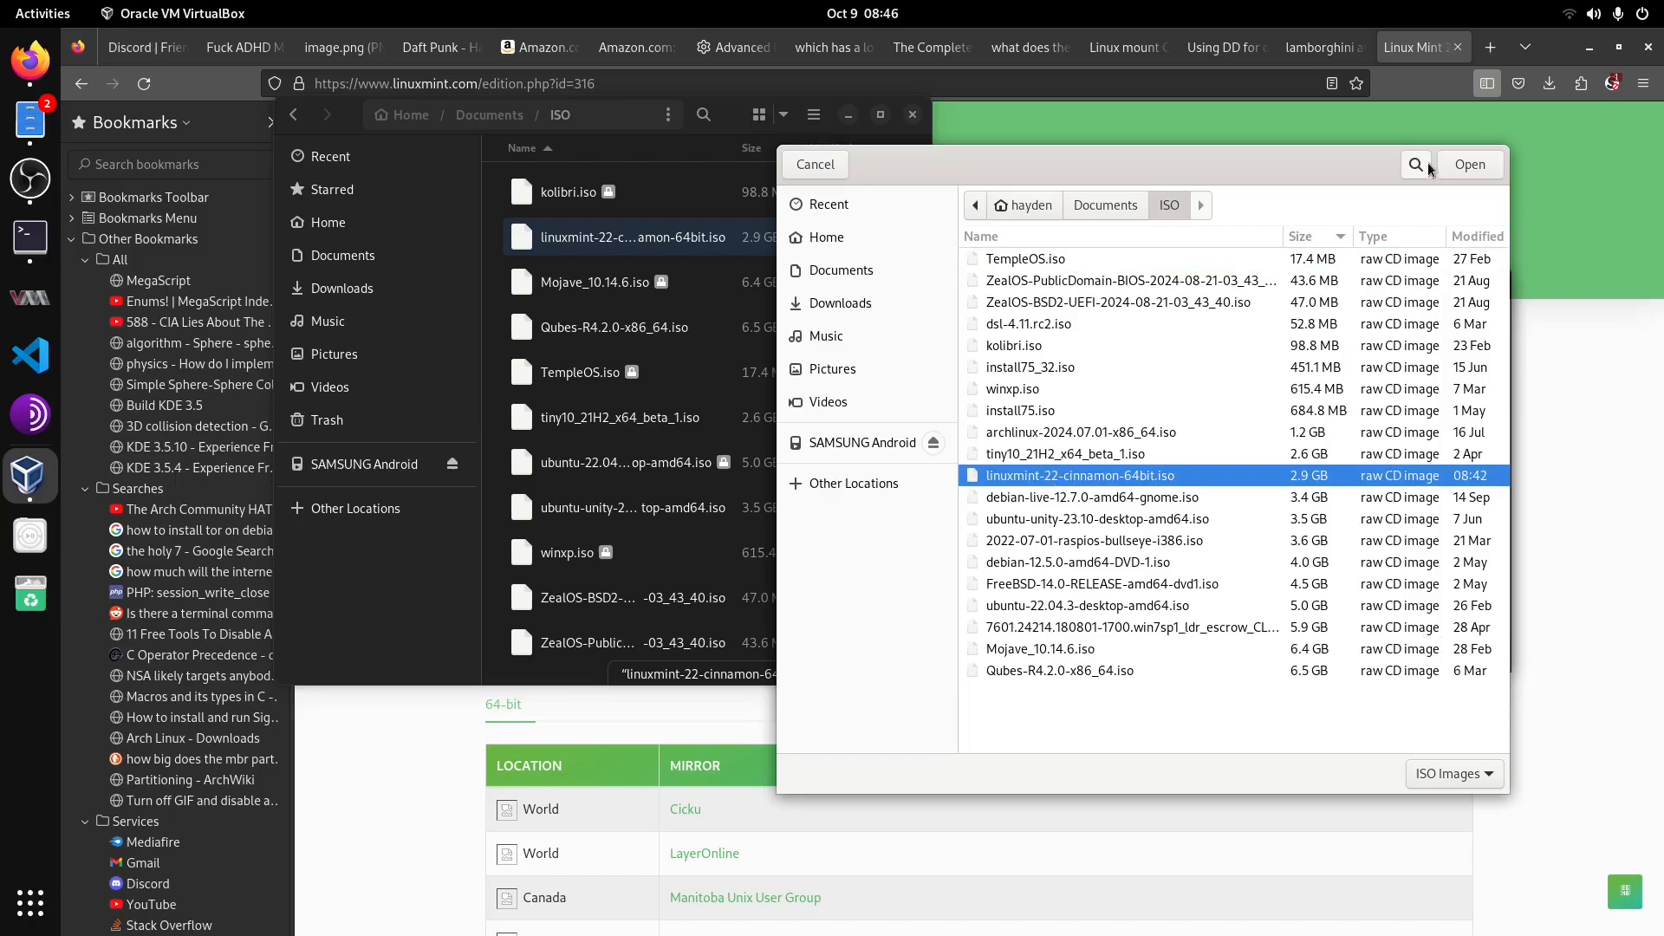
left_click(1459, 164)
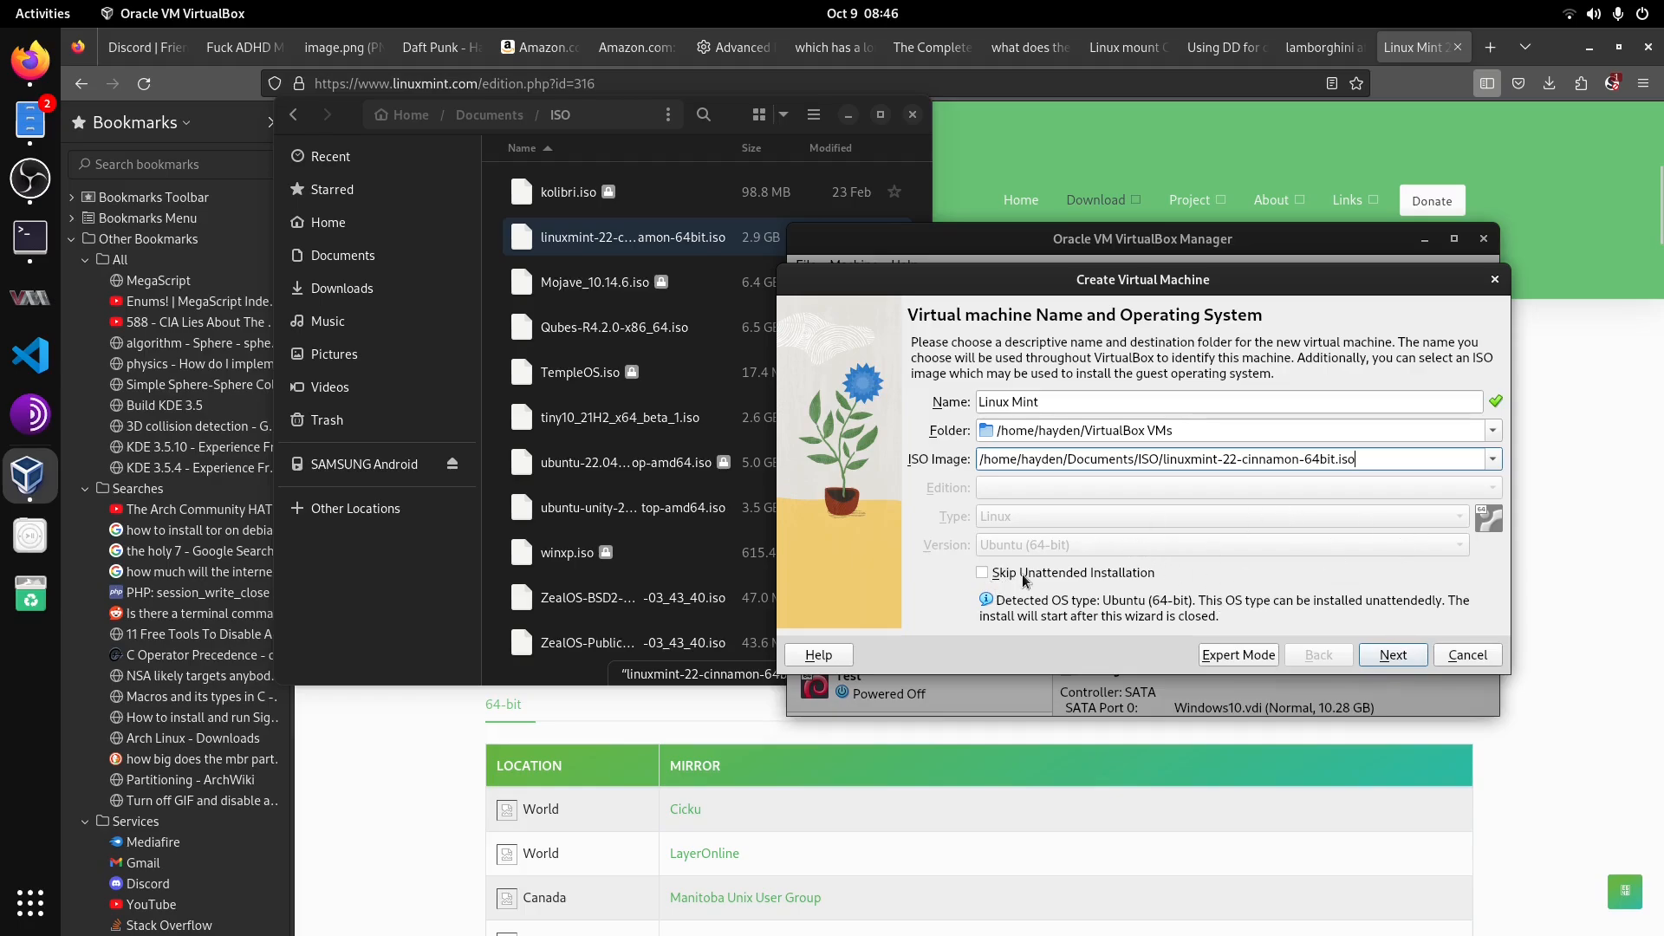
Step: Continue to the unattended install setup and change the hostname to Linux-Mint
left_click(1387, 653)
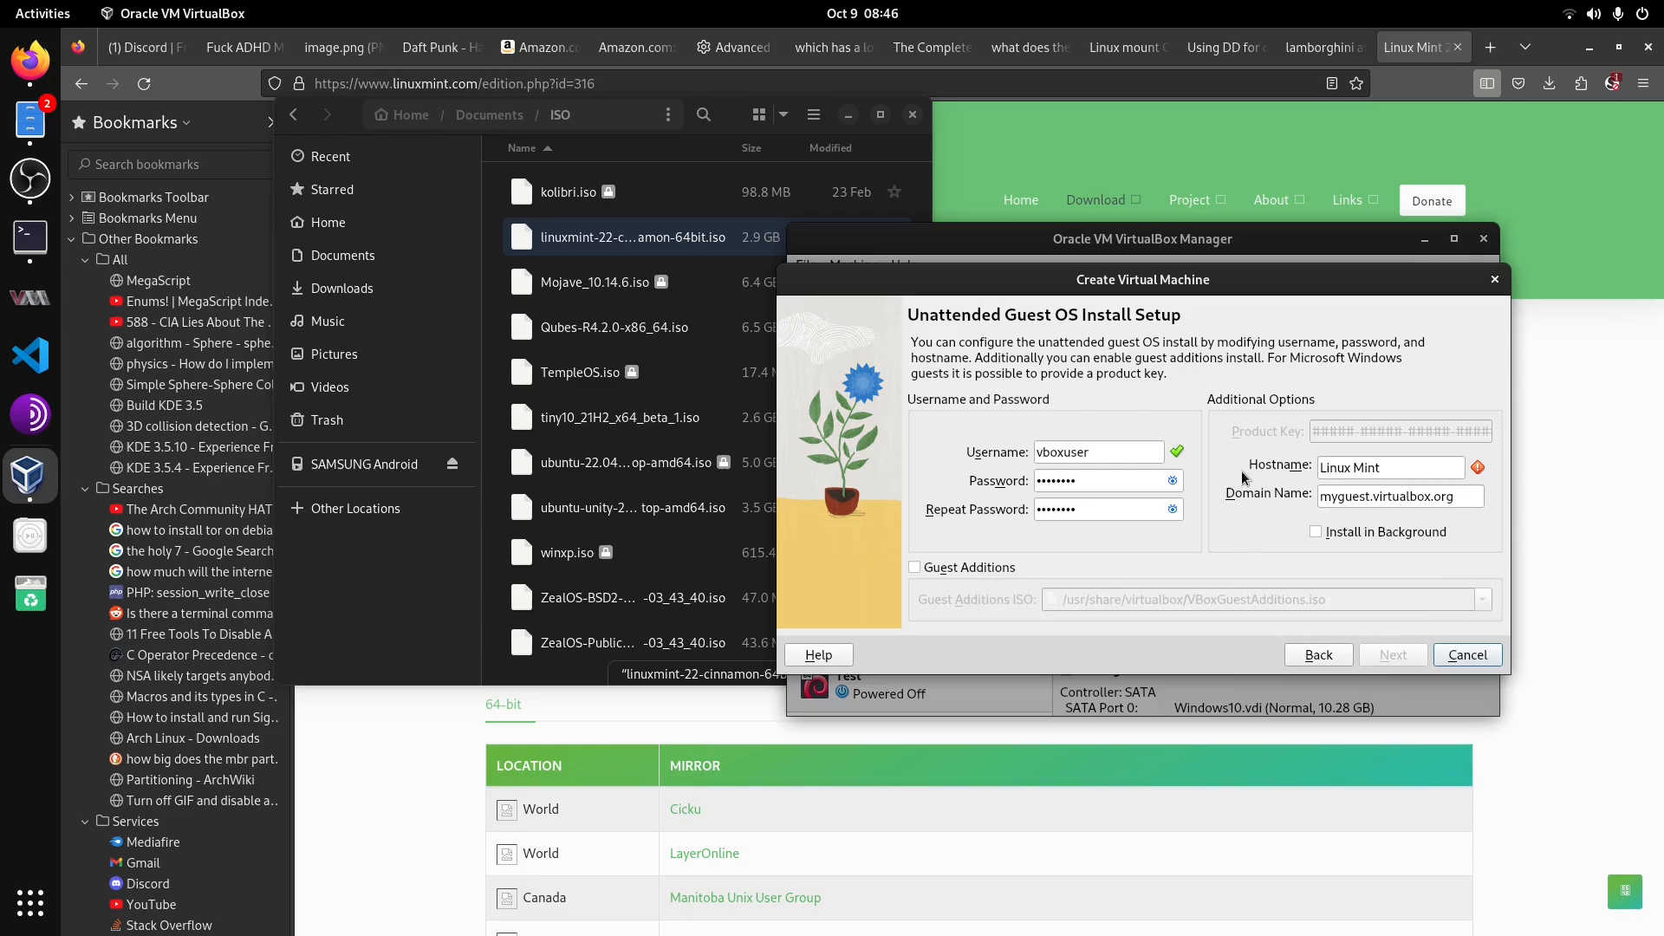
left_click(1430, 470)
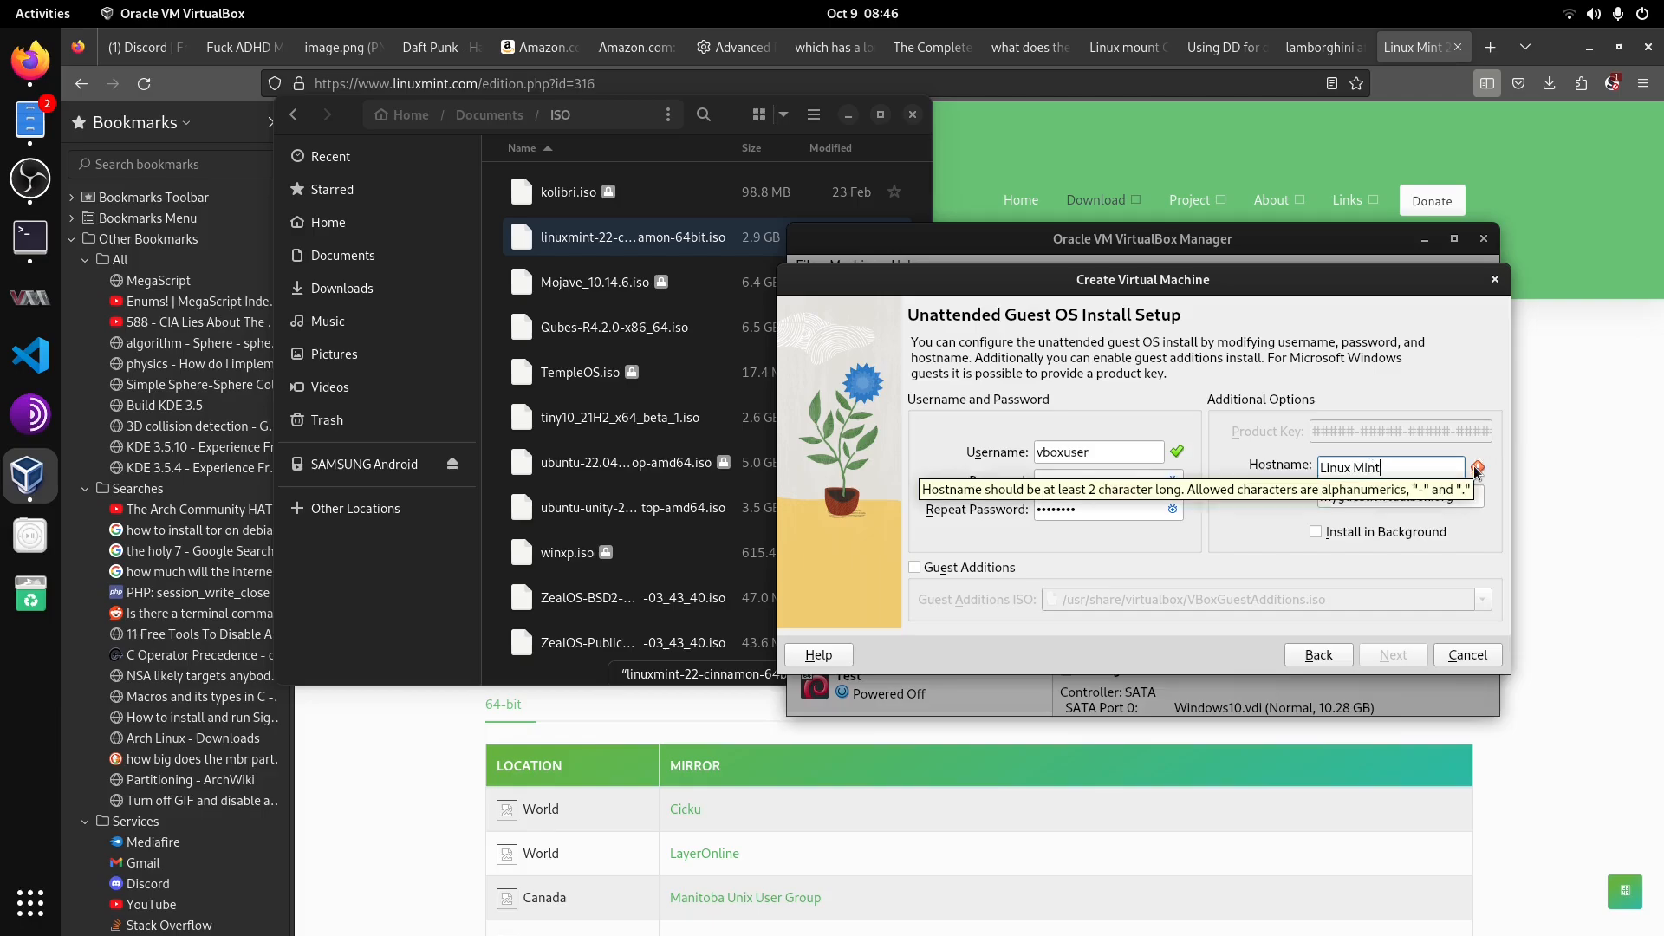
left_click(1359, 469)
key("BackSpace")
type("-")
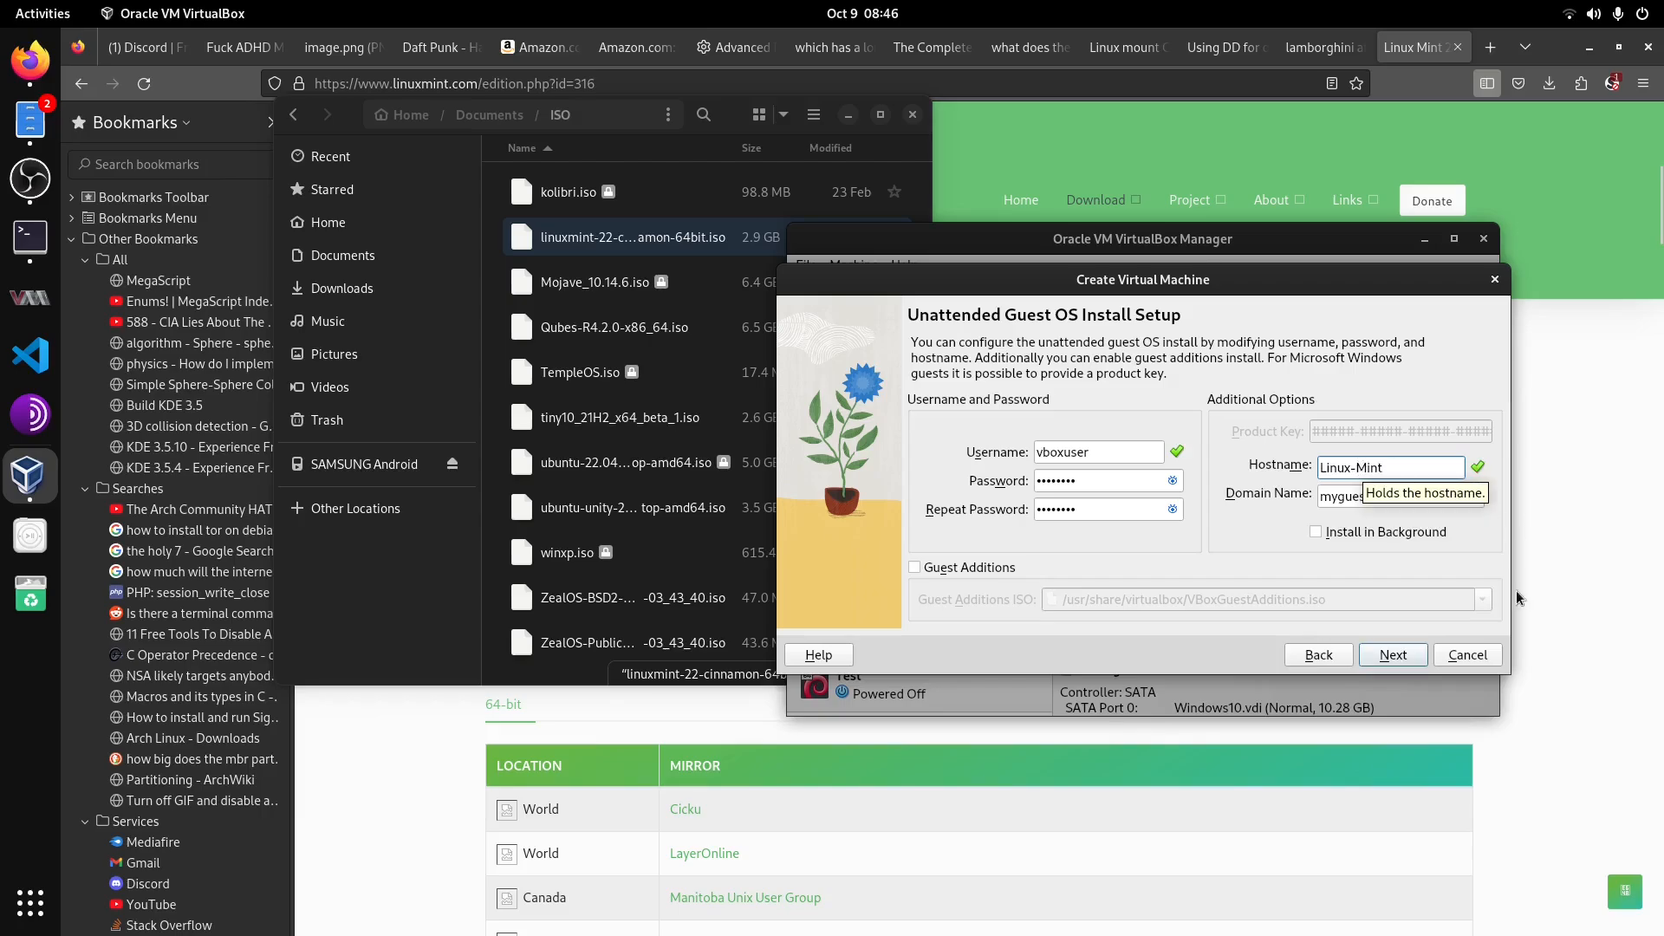
left_click(1393, 655)
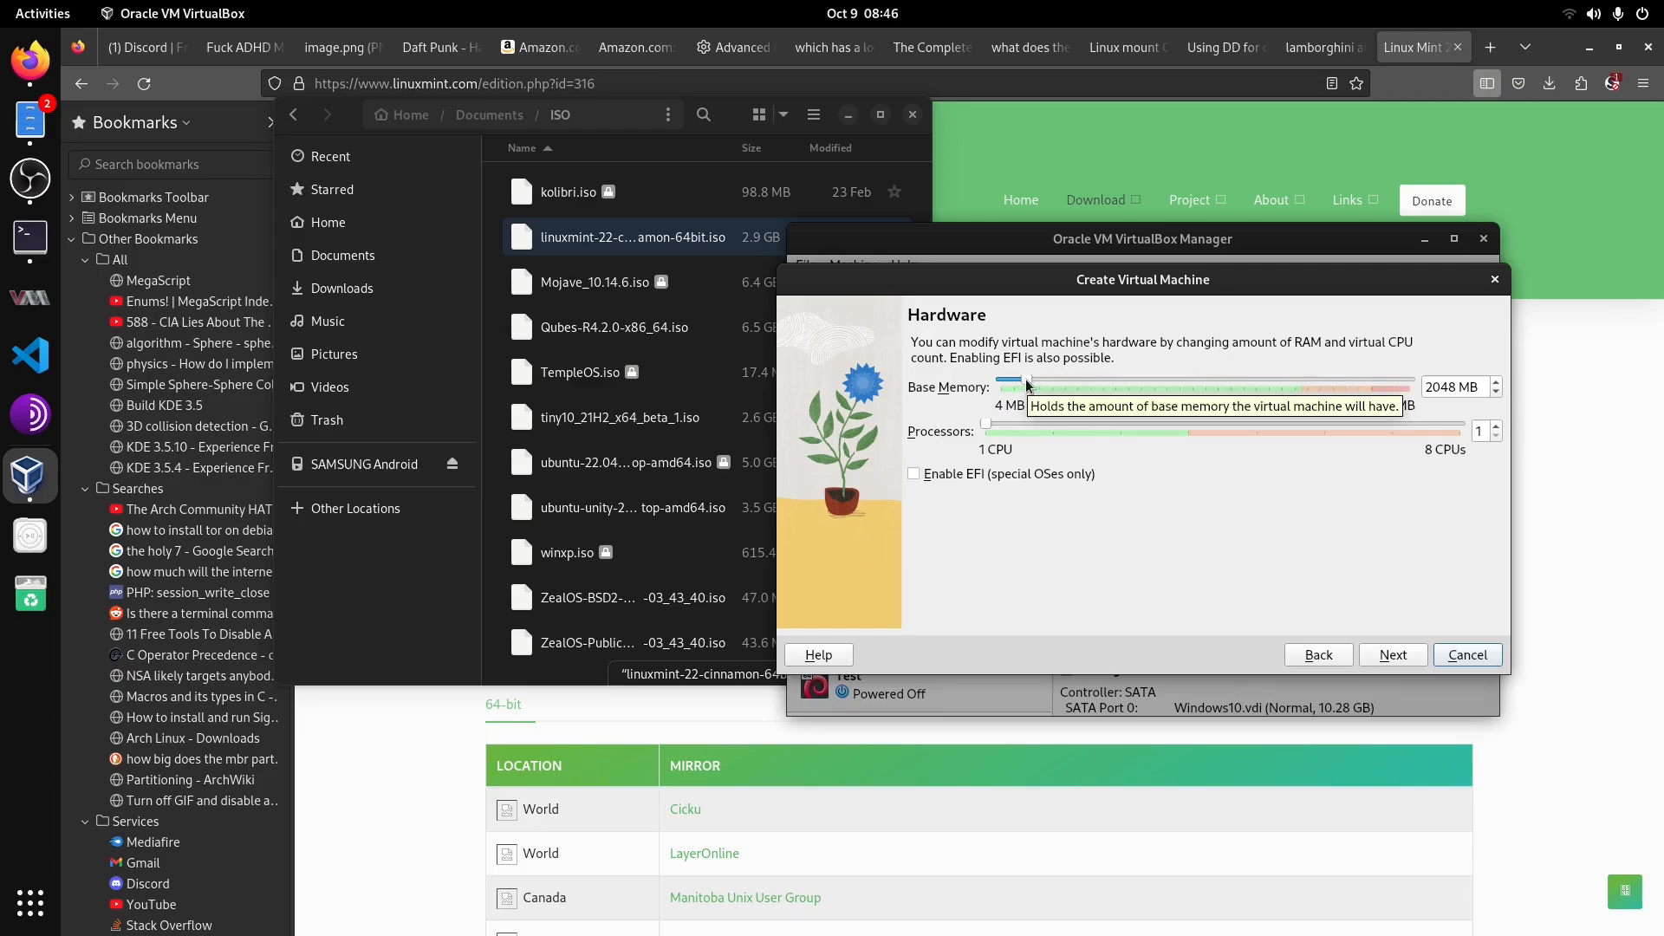
Step: Set base memory to 4096 MB and processors to 1 CPU, then continue
left_click_drag(1026, 378, 1049, 377)
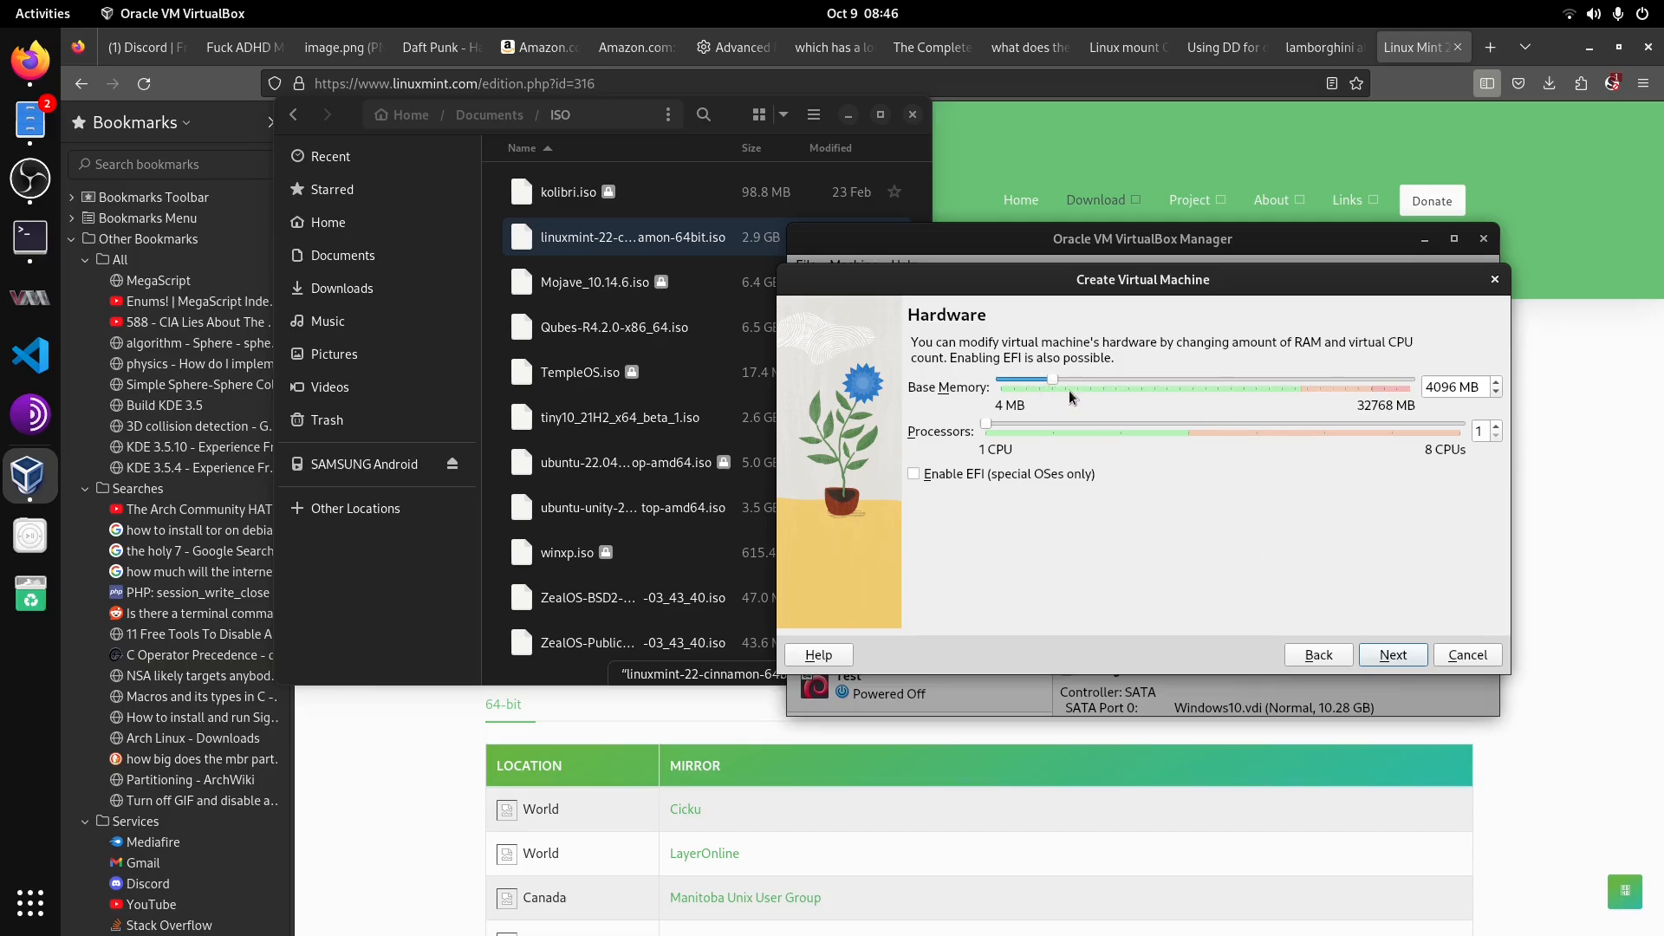
mouse_move(1054, 378)
left_mouse_down()
mouse_move(1035, 376)
mouse_move(1049, 376)
left_mouse_up()
left_click_drag(1186, 423, 989, 431)
left_click(1393, 656)
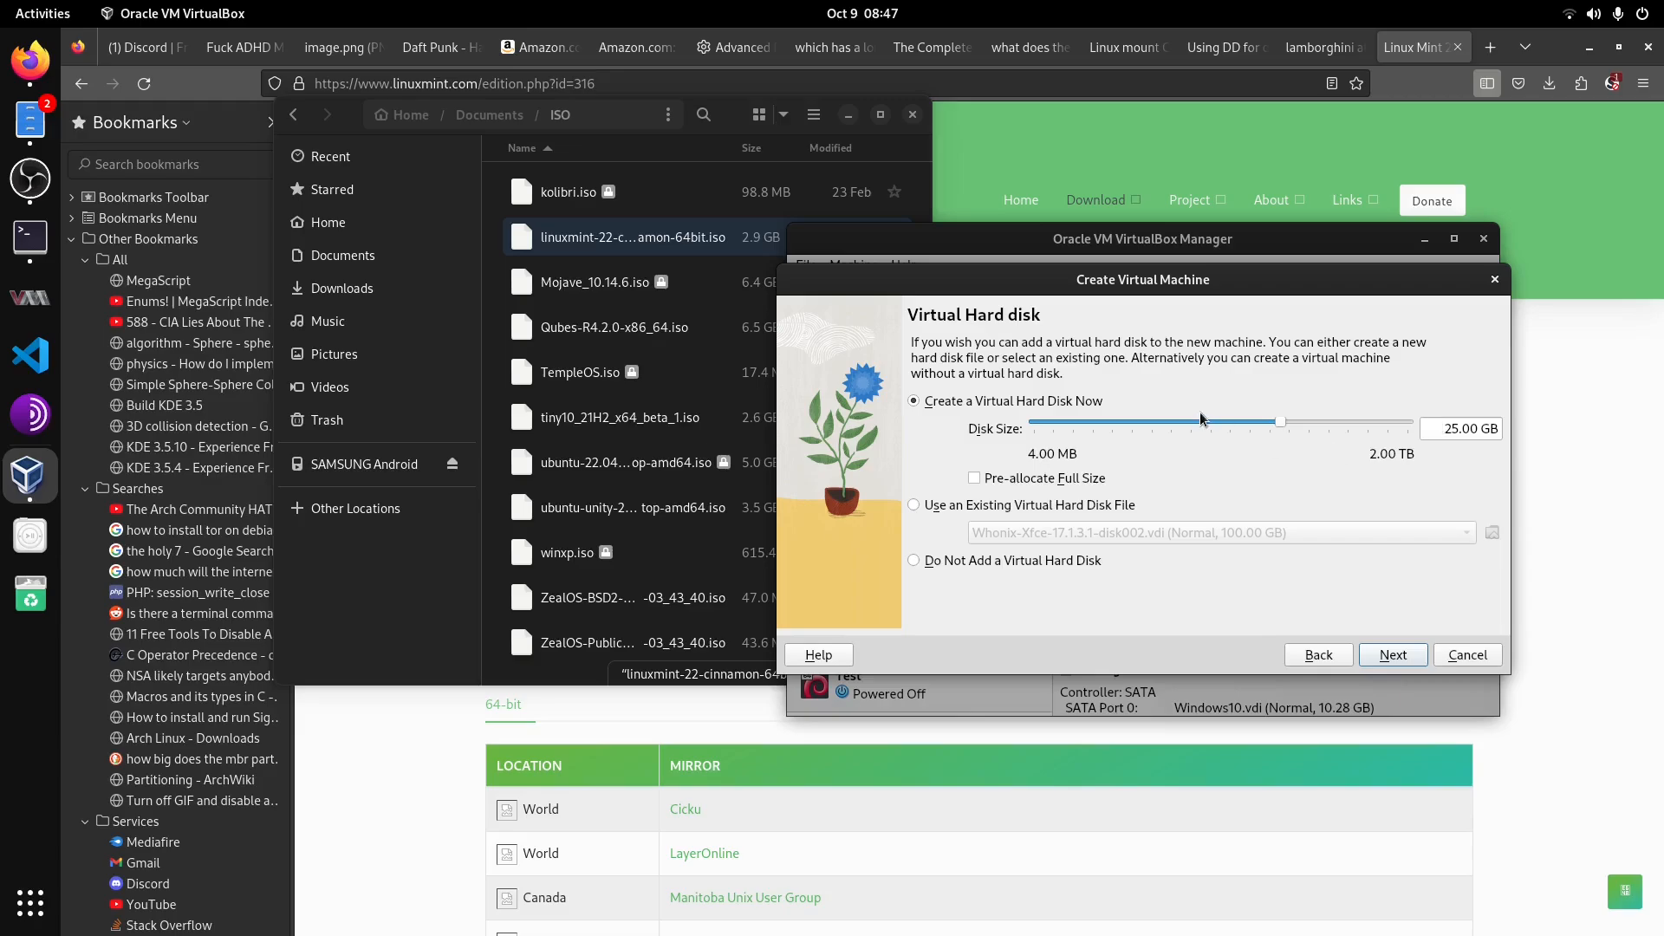
Step: Create a virtual hard disk of 25.00 GB and continue to the summary
mouse_move(1445, 429)
left_mouse_down()
mouse_move(1491, 430)
mouse_move(1477, 430)
left_mouse_up()
left_click(1477, 430)
left_click(1399, 659)
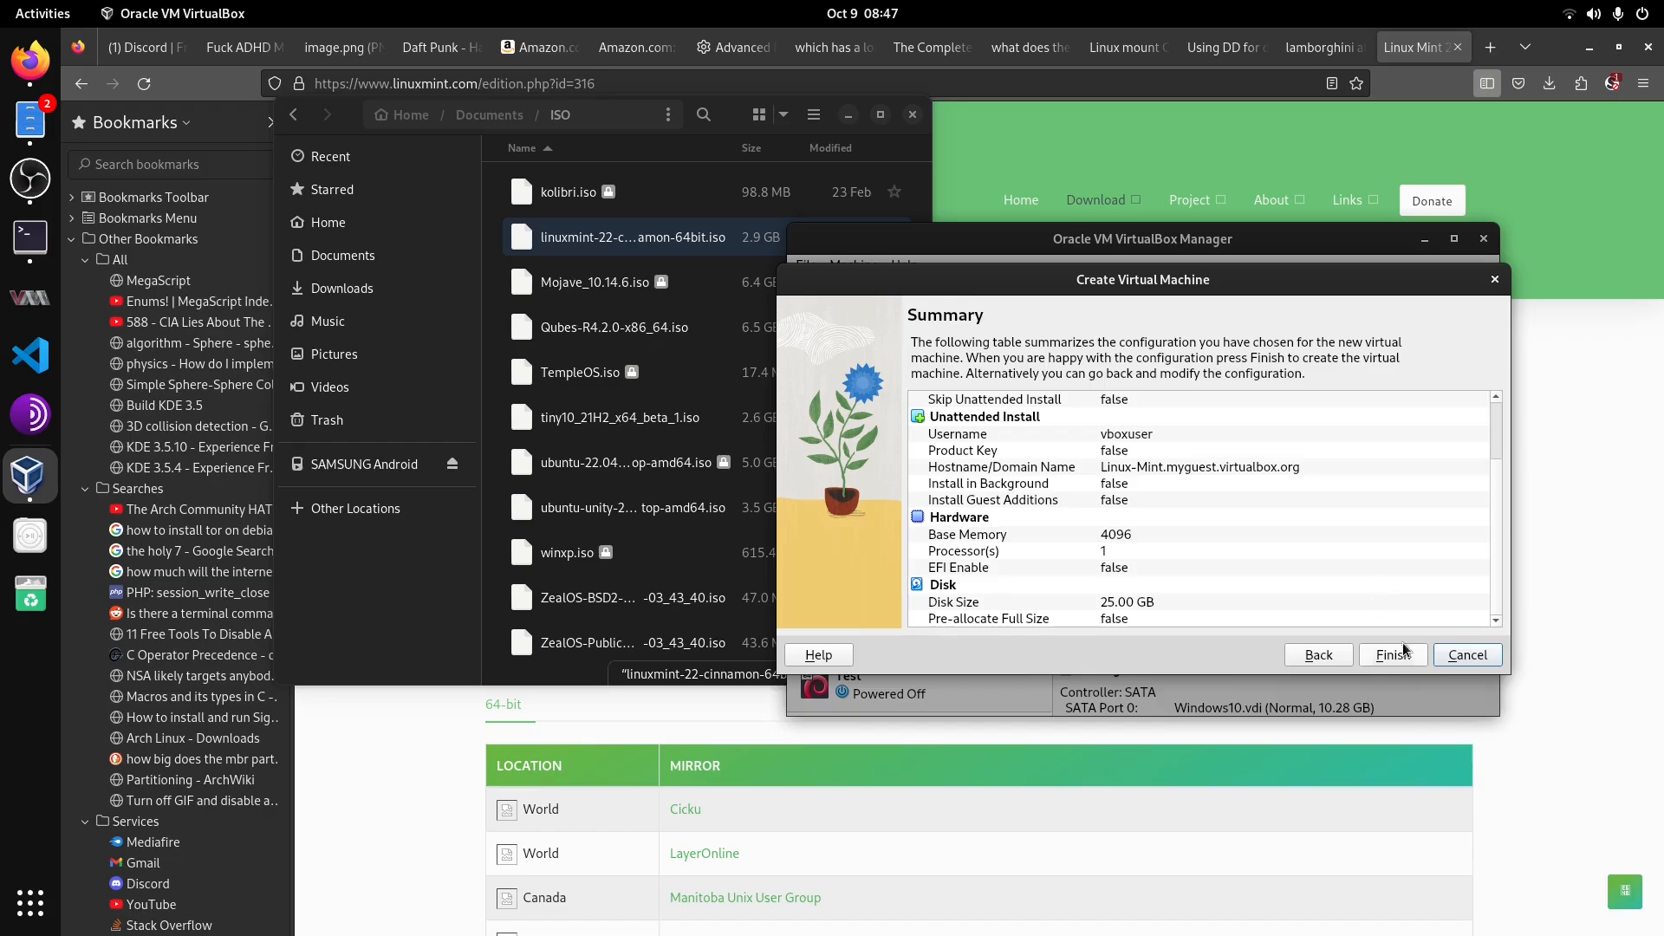
Step: Review the configuration summary and finish creating the virtual machine
scroll(1170, 527, "up", 2)
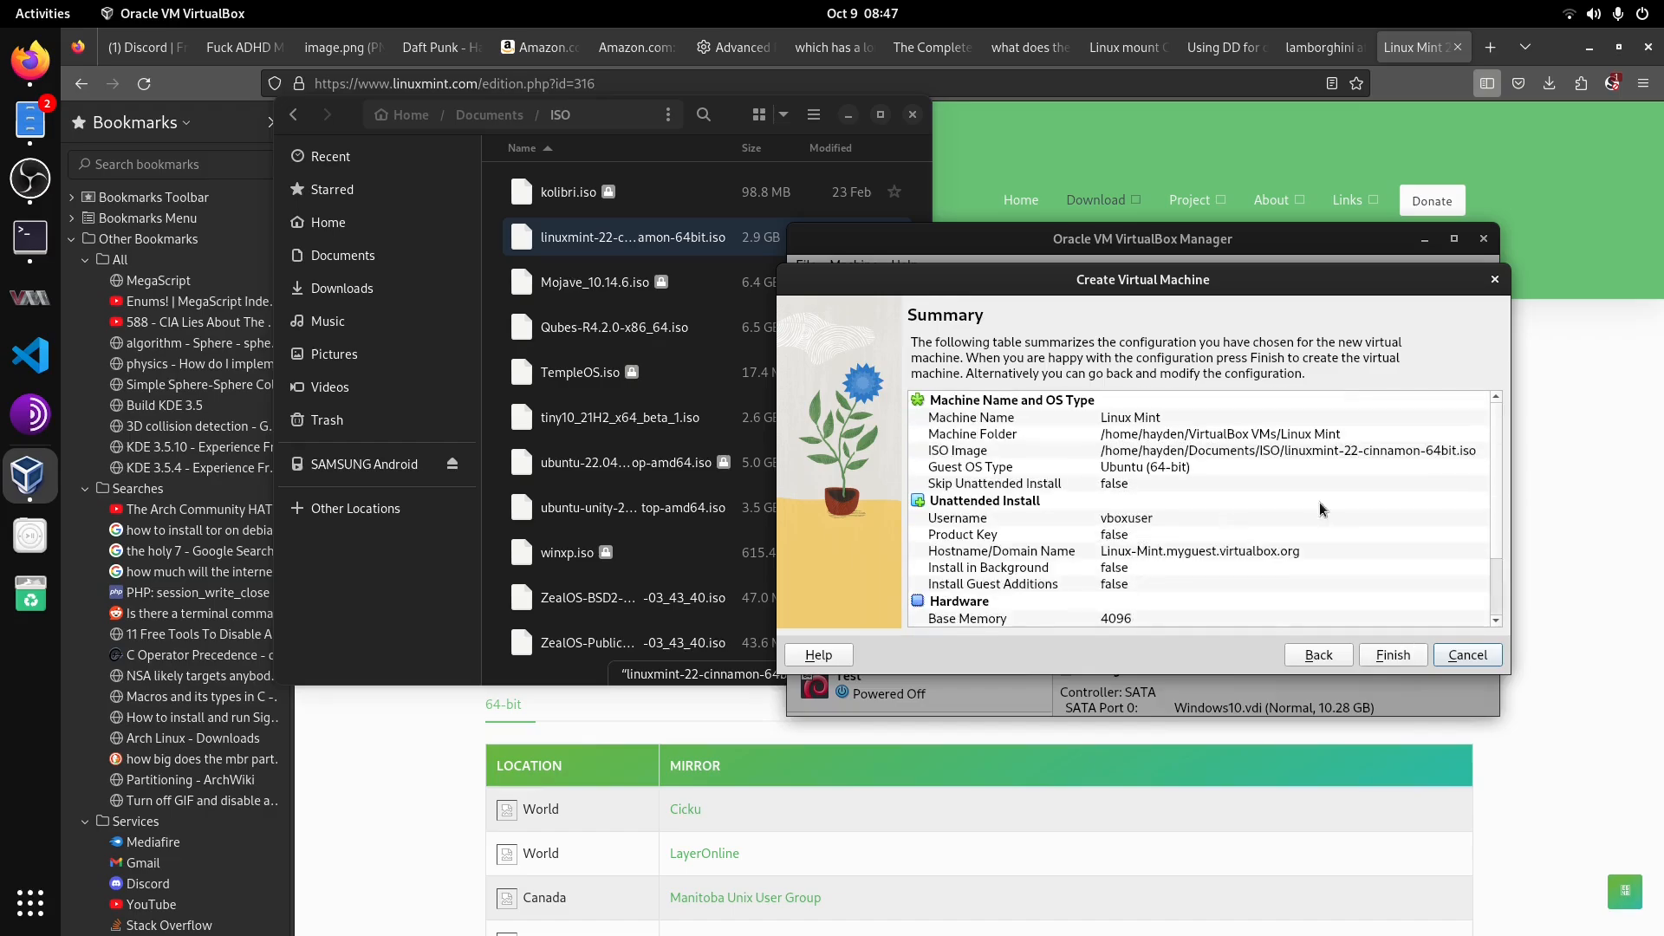
scroll(1295, 499, "down", 2)
left_click(1383, 657)
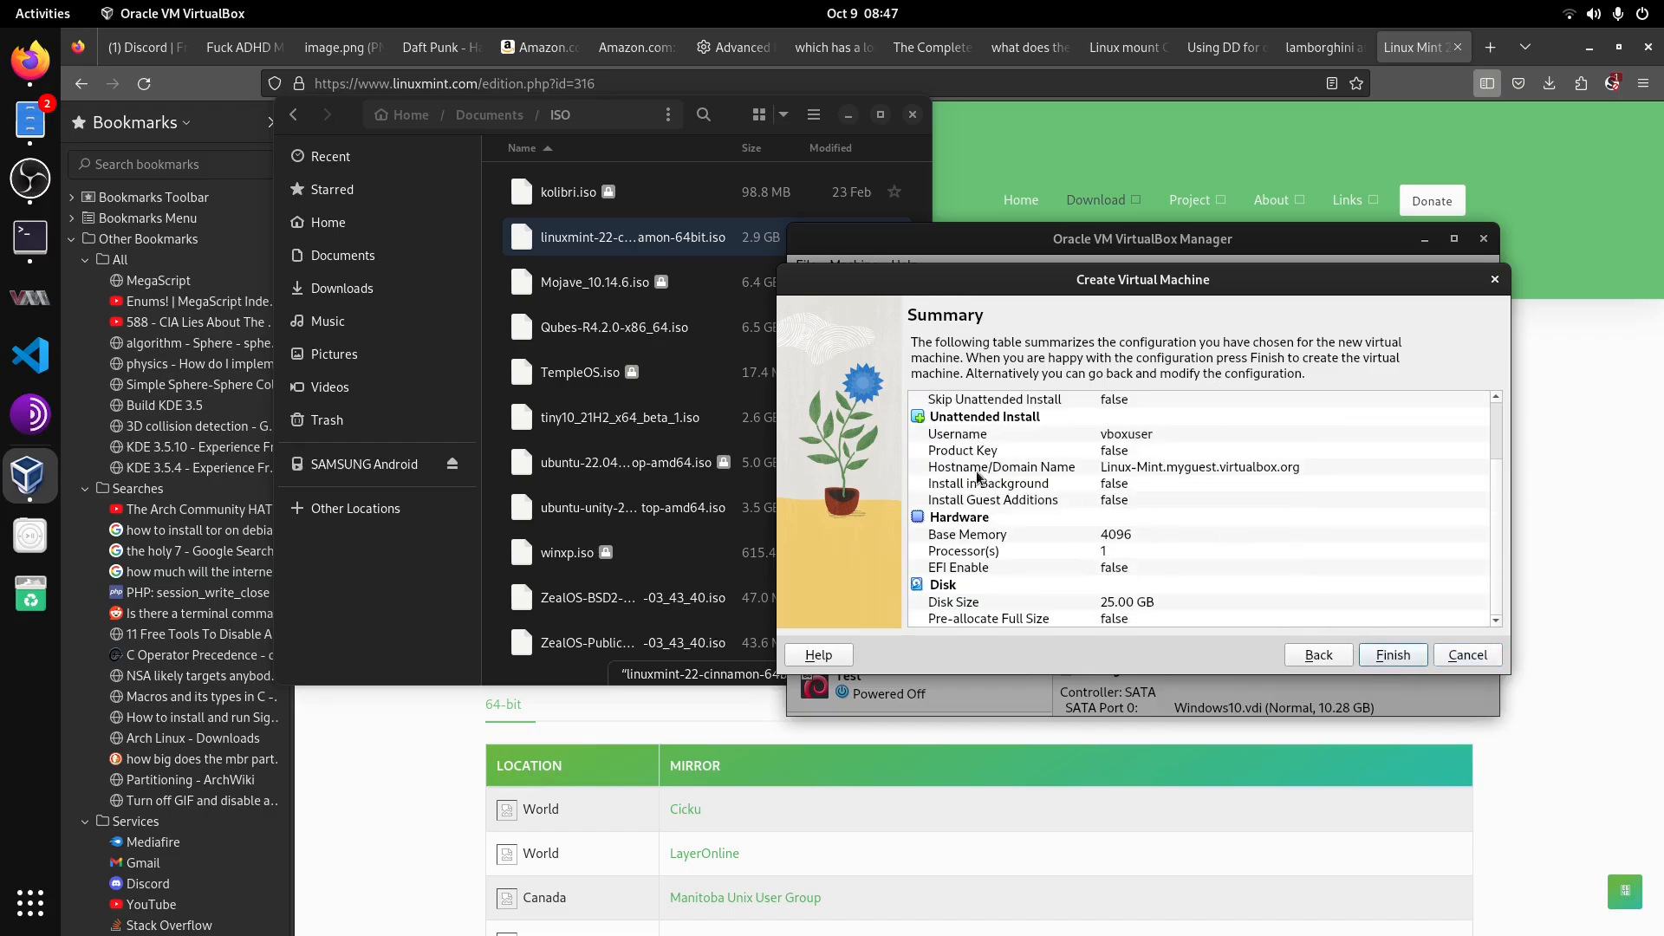
scroll(1084, 416, "up", 2)
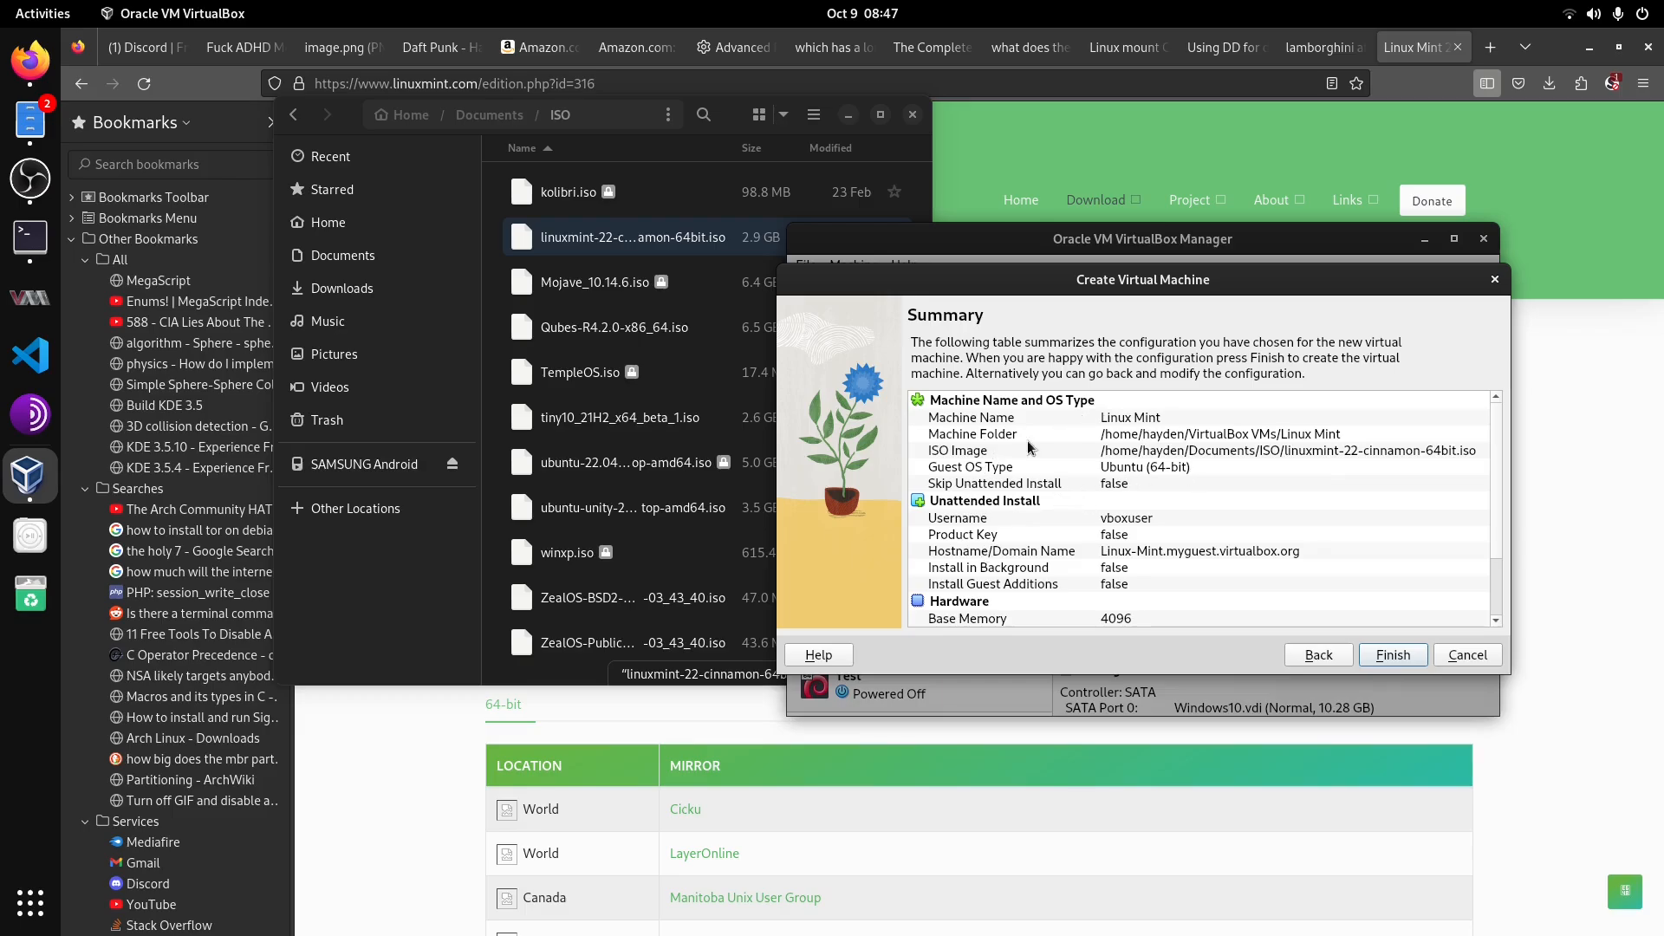
scroll(1127, 494, "down", 3)
scroll(1112, 544, "up", 2)
scroll(1129, 527, "down", 3)
left_click(1394, 654)
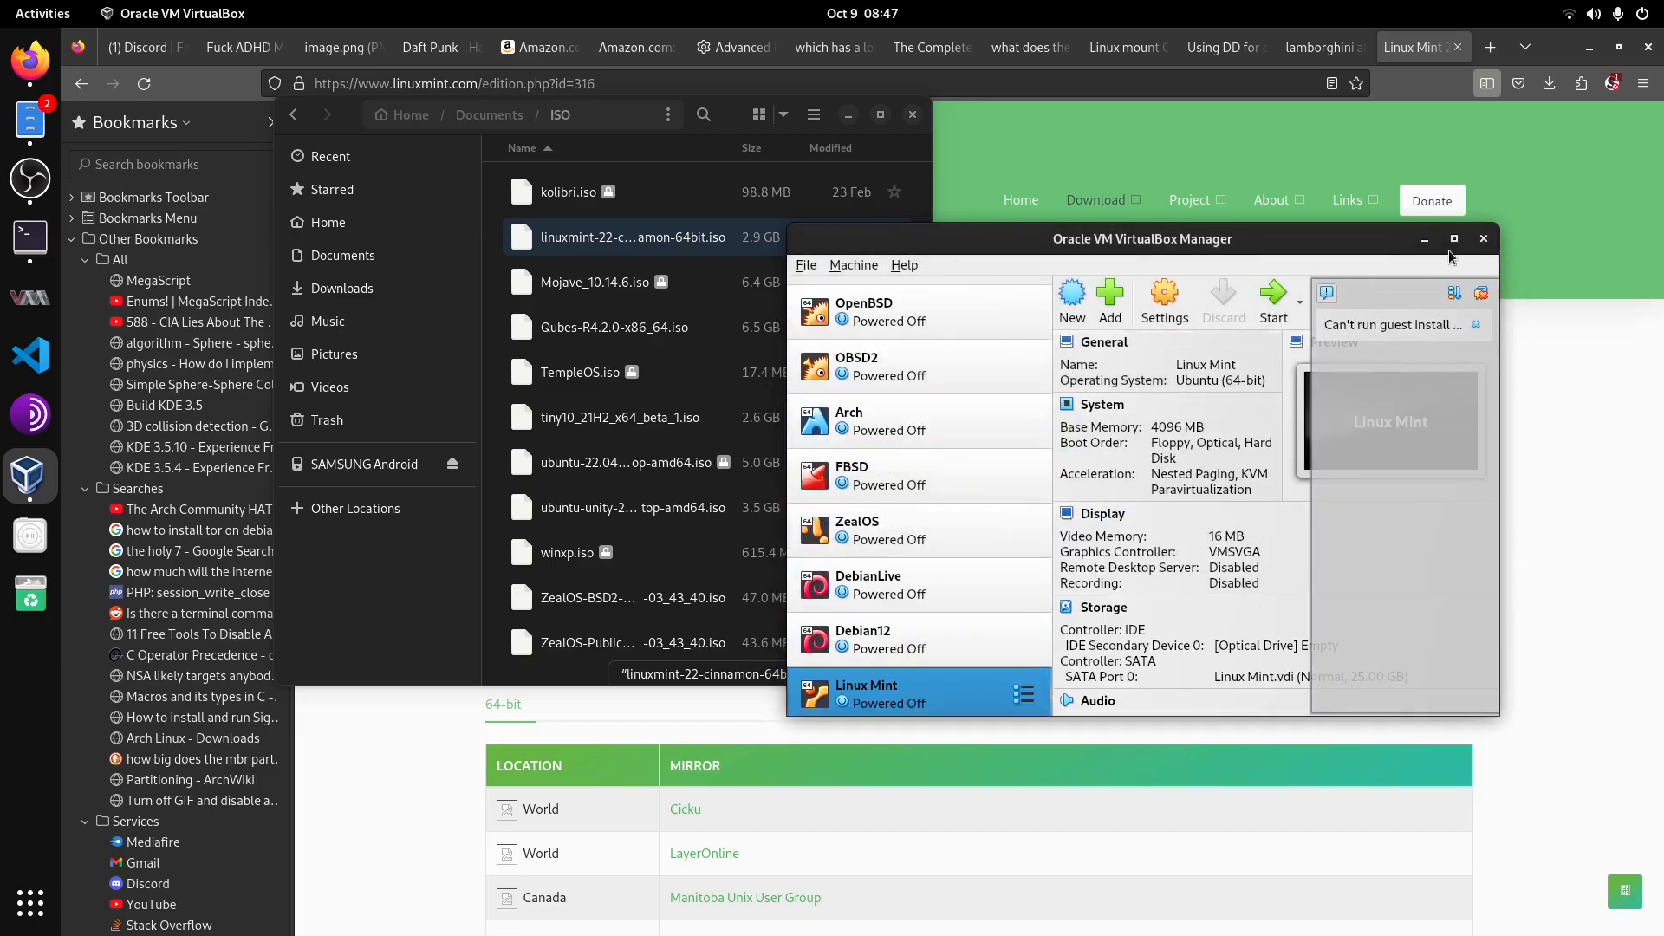
Step: Start the Linux Mint VM, select the Linux Mint 22 ISO as DVD, and mount and retry boot
left_click(1479, 295)
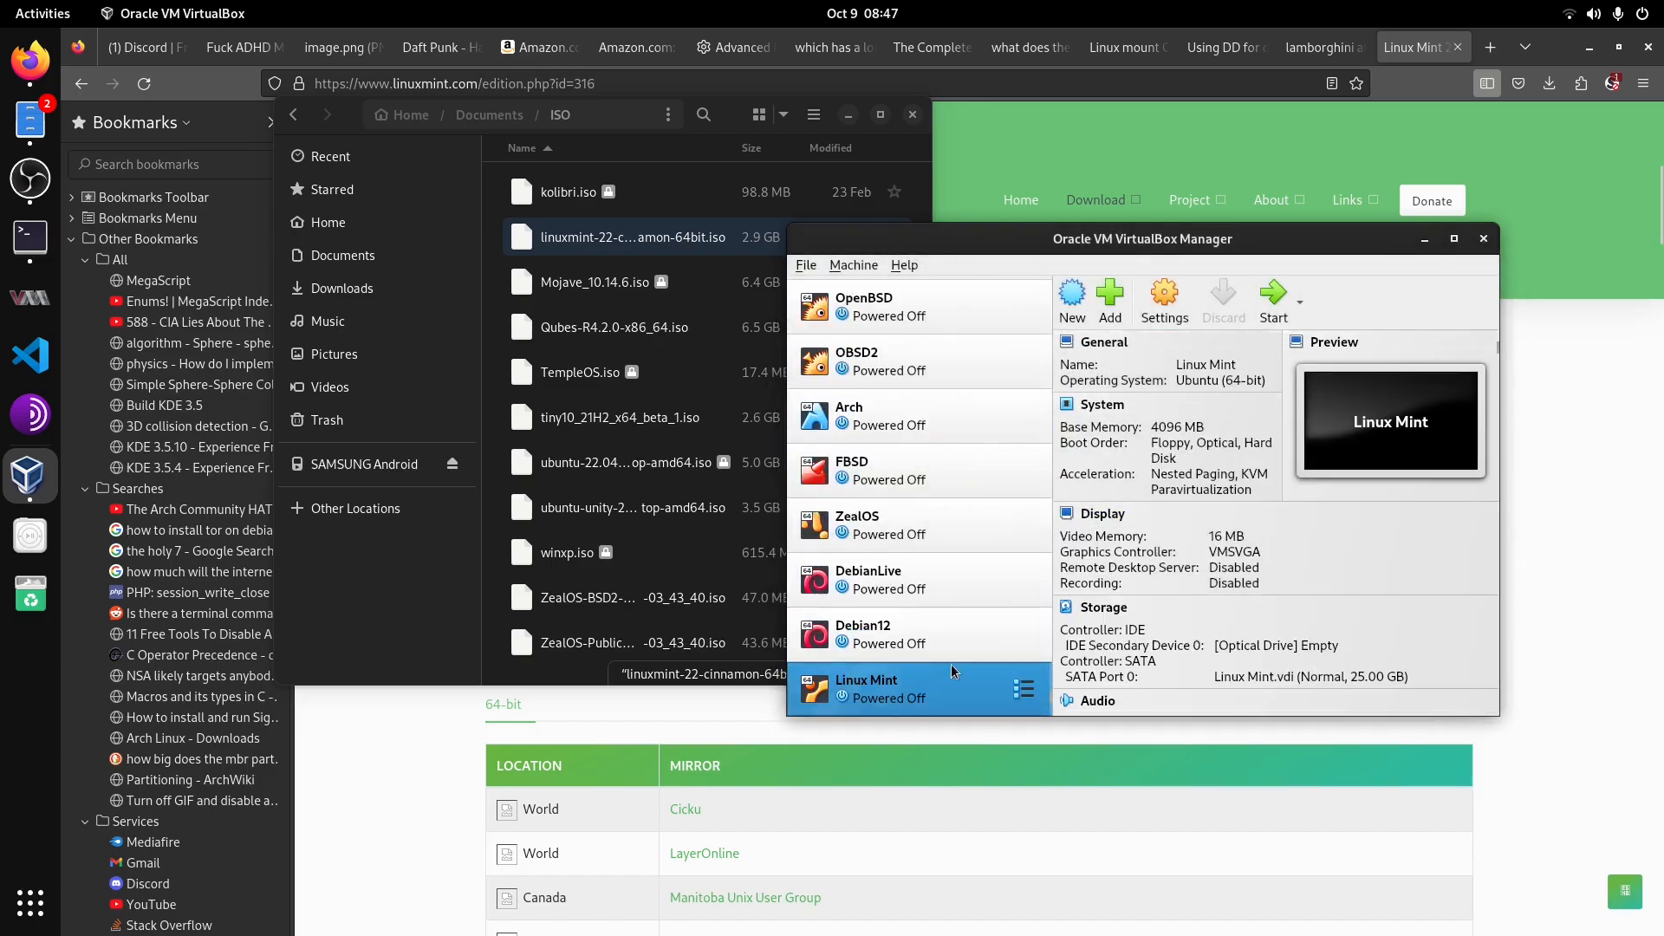
left_click(1268, 303)
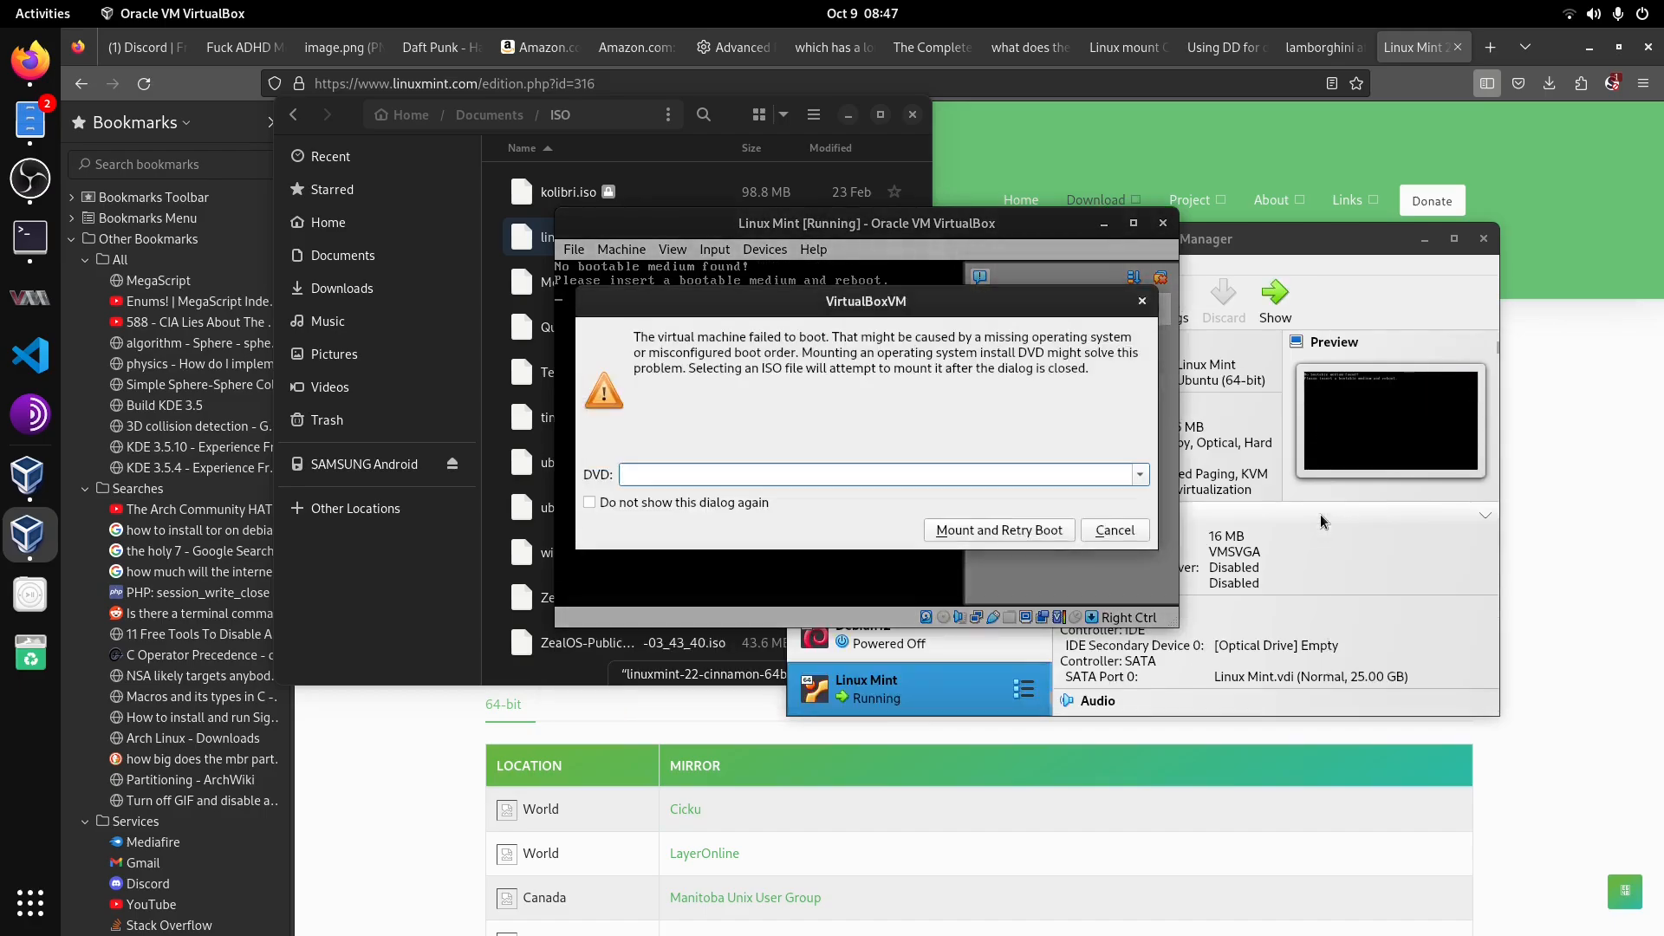
left_click(1140, 474)
left_click(997, 532)
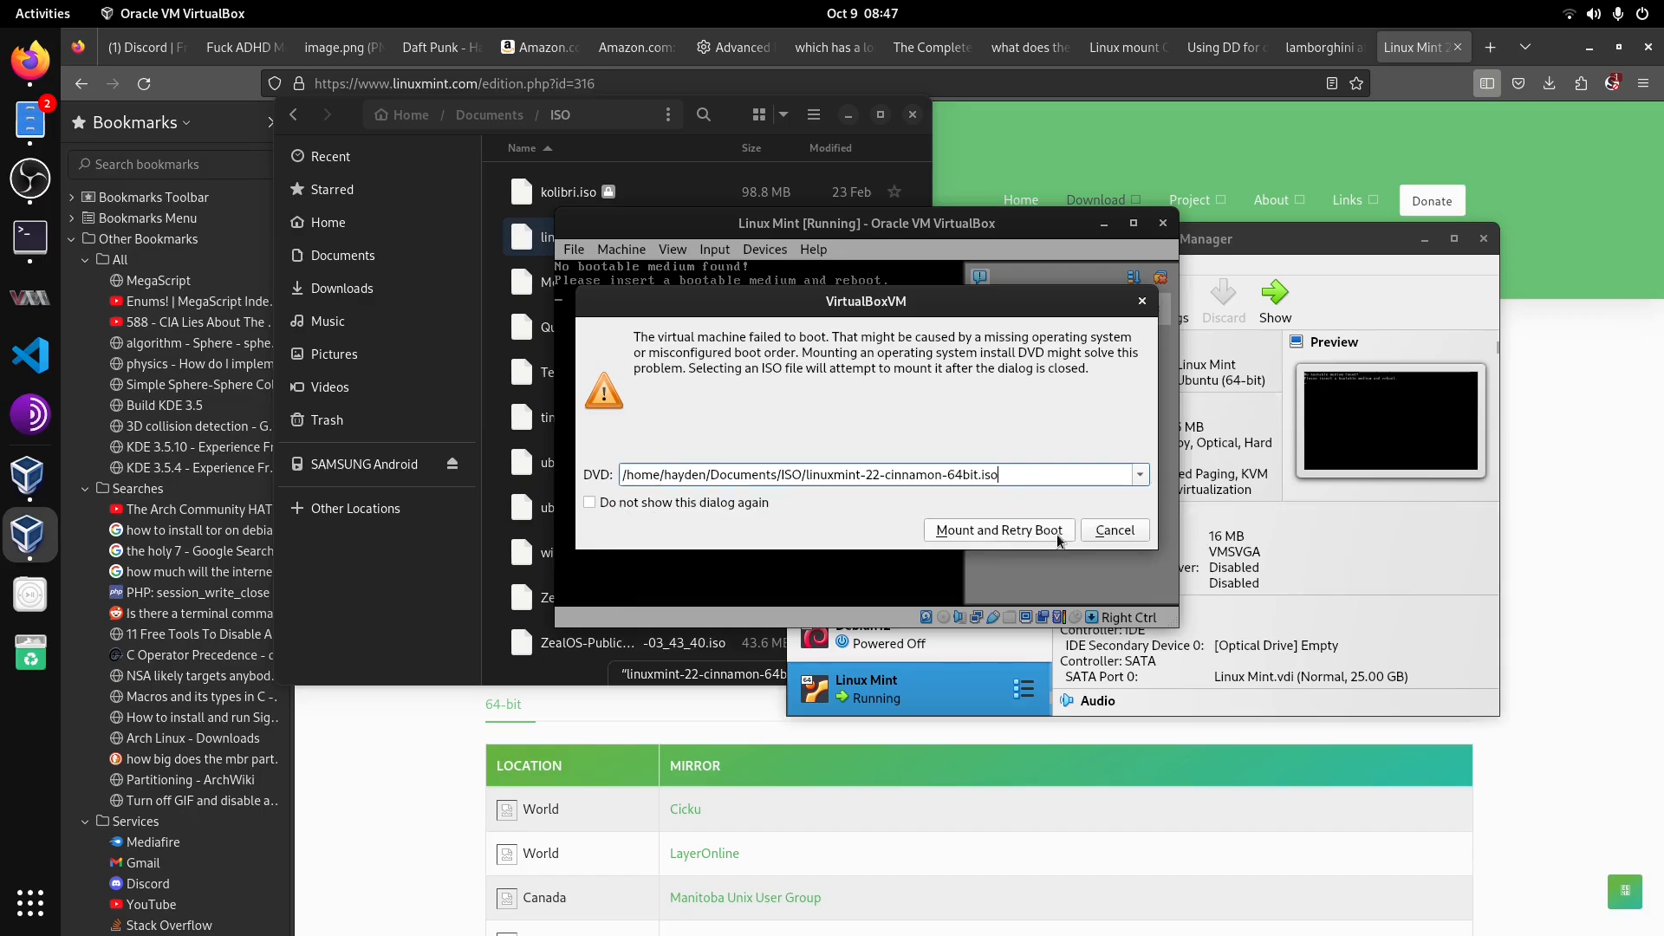
left_click(1038, 531)
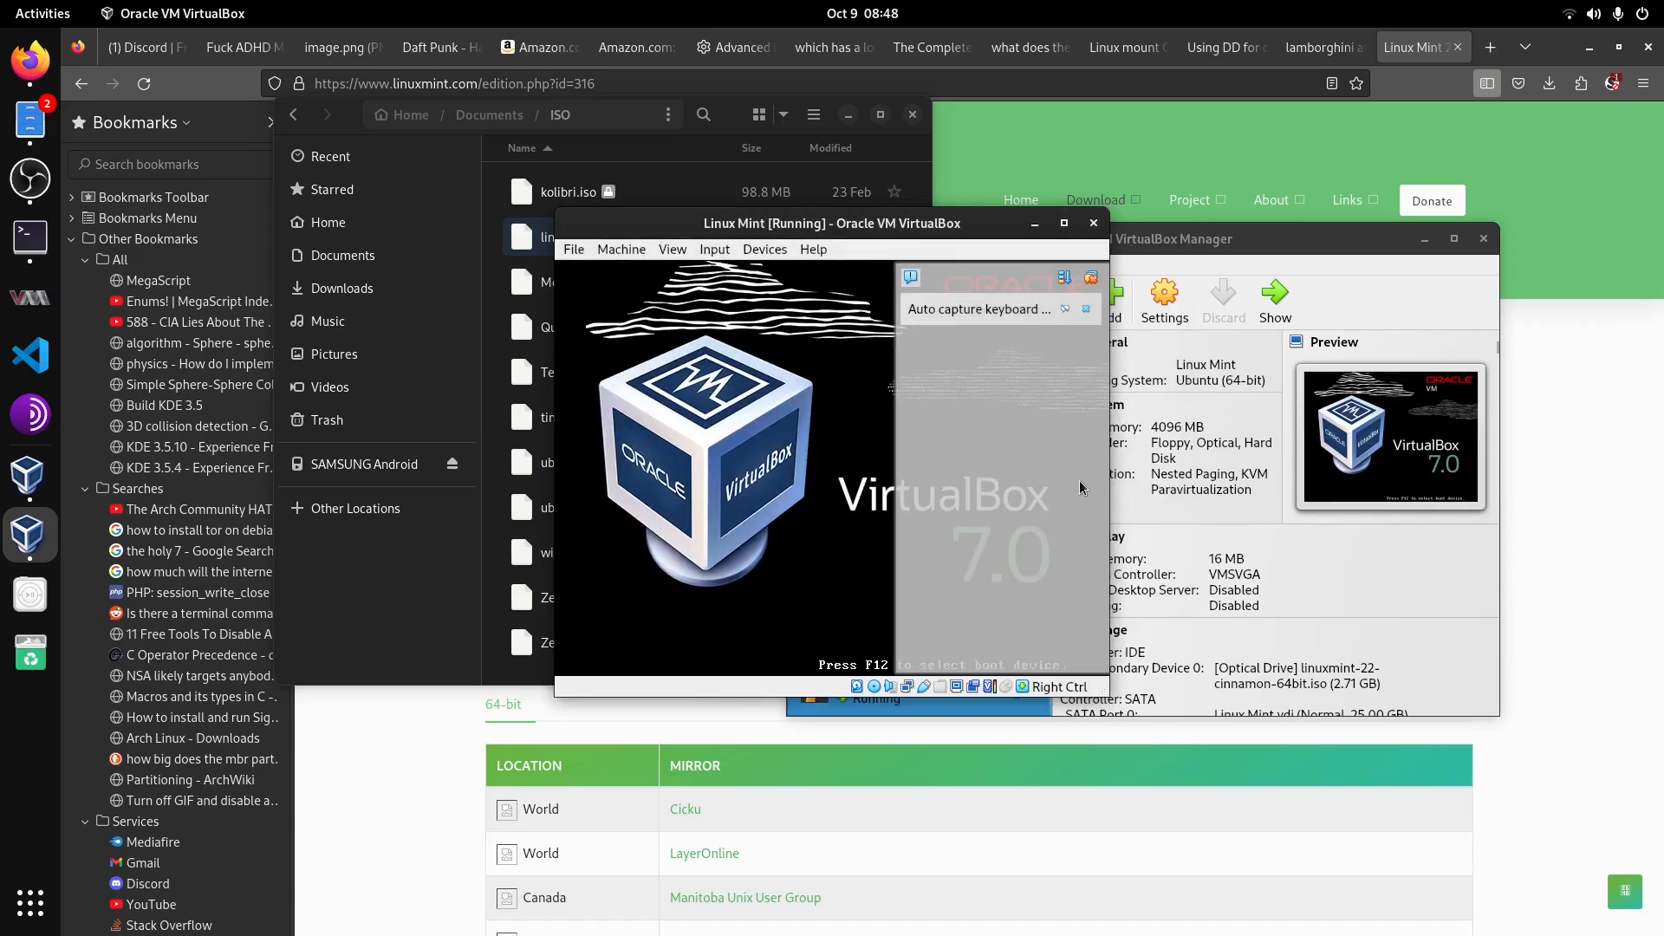
Step: Boot the Start Linux Mint entry from the VM's boot menu and reposition the VM window
left_click(1087, 278)
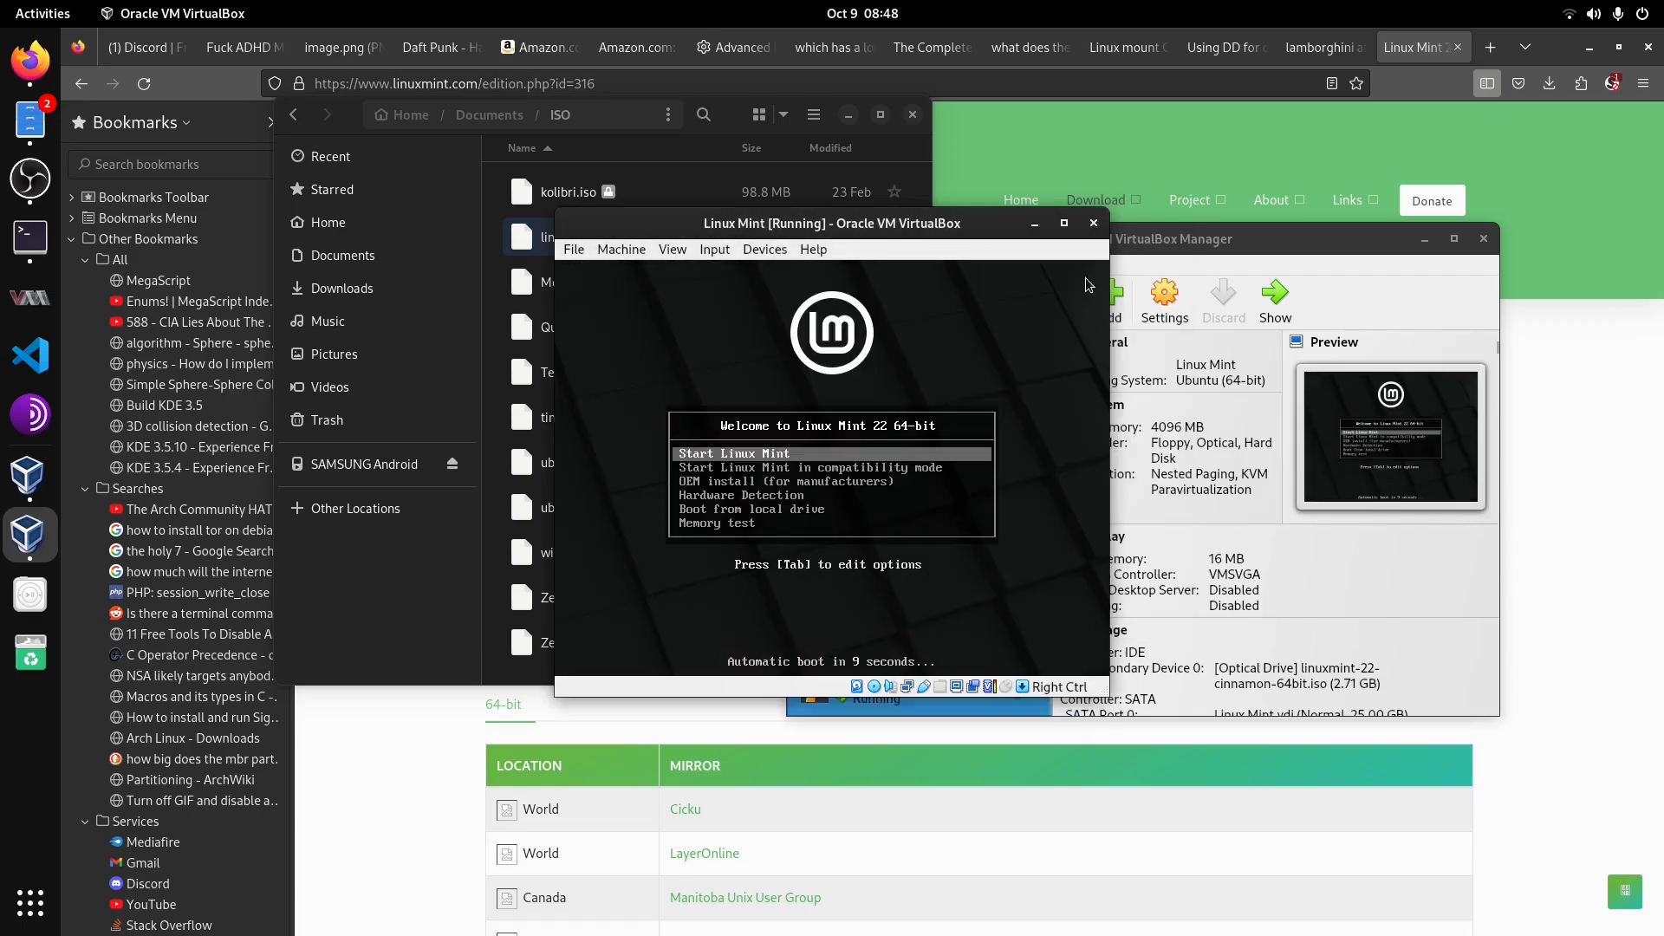
key("Down")
key("Up")
key("Down")
key("Down")
key("Down")
key("Down")
key("Down")
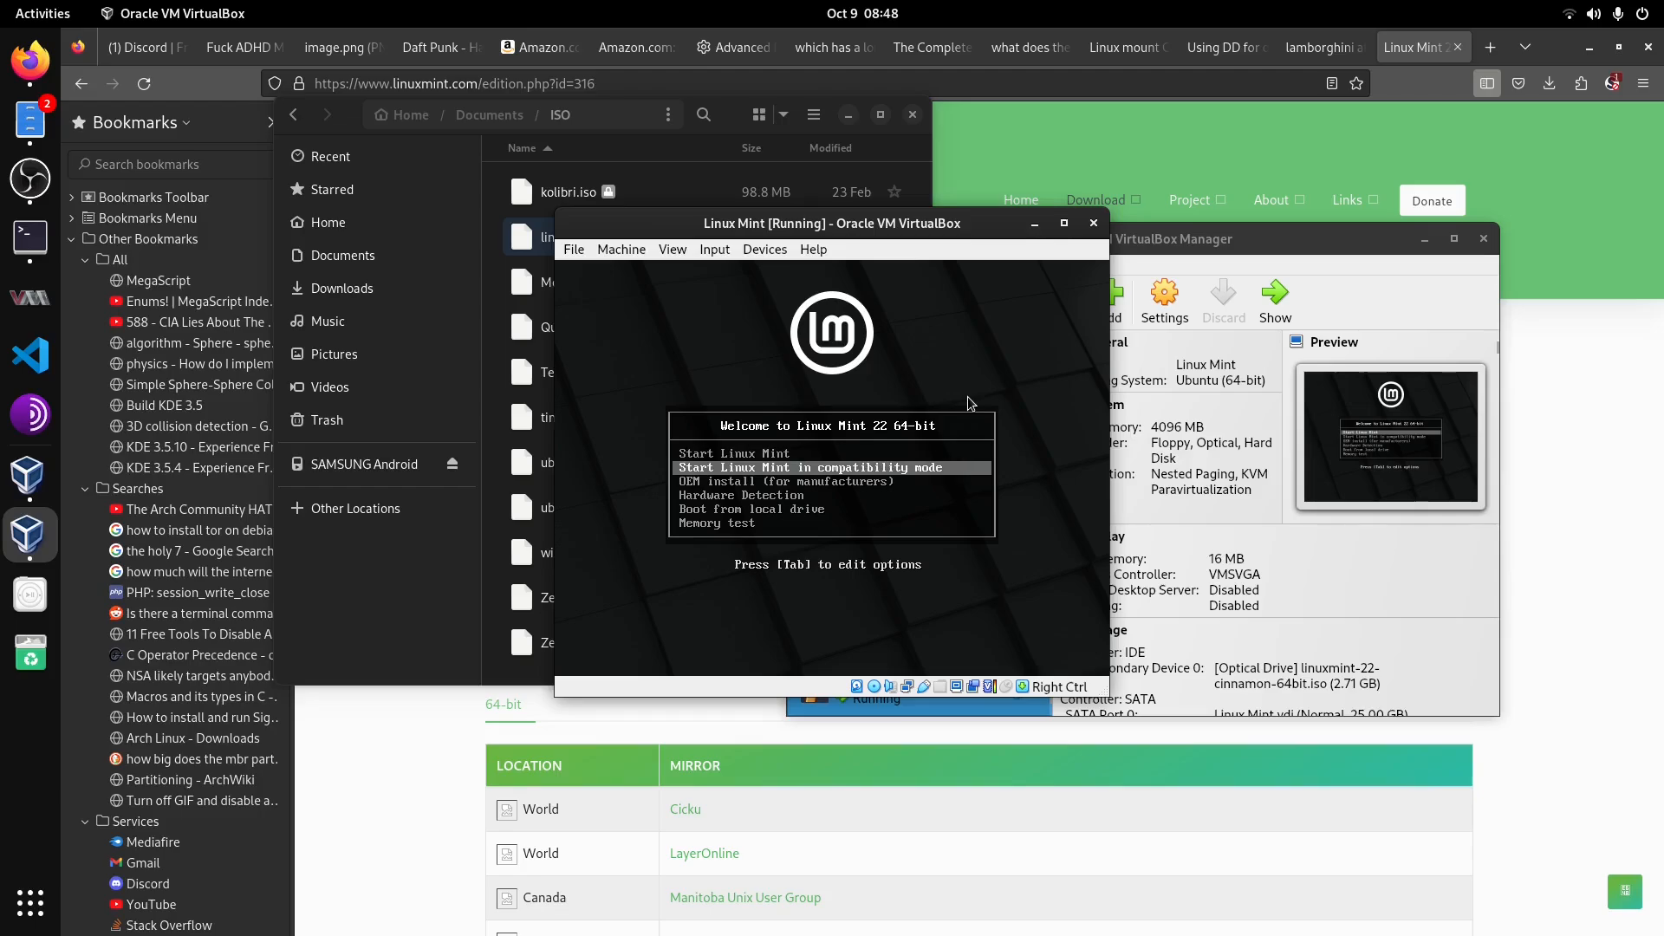
key("Up")
key("Up")
key("Up")
key("Up")
key("Up")
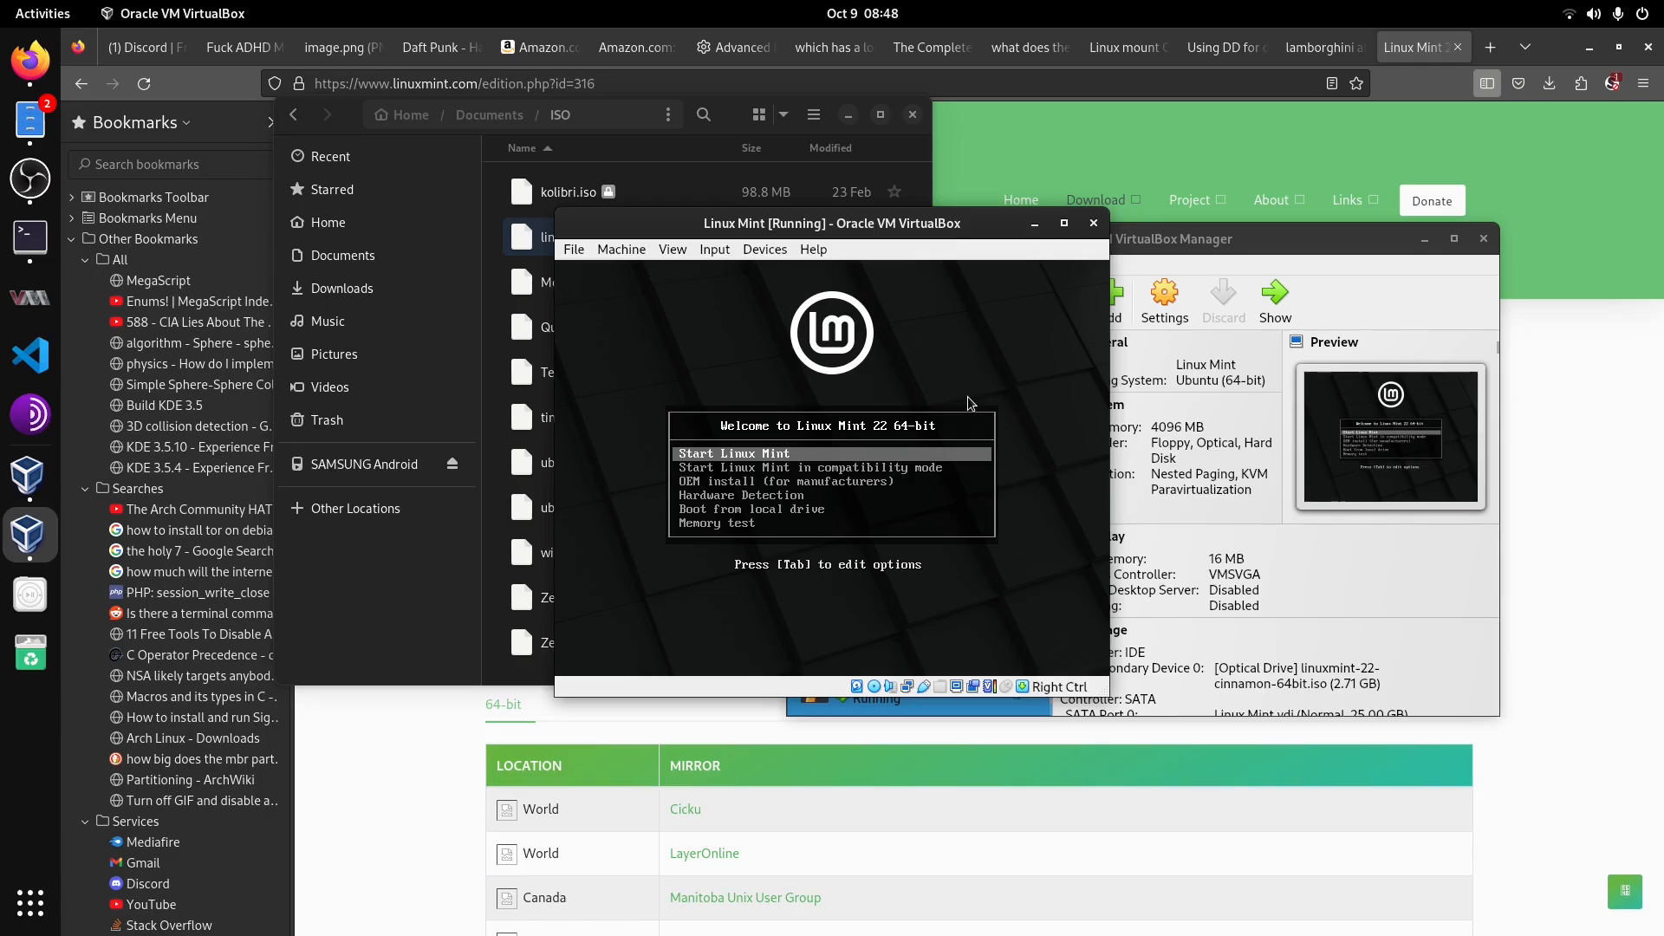
key("Return")
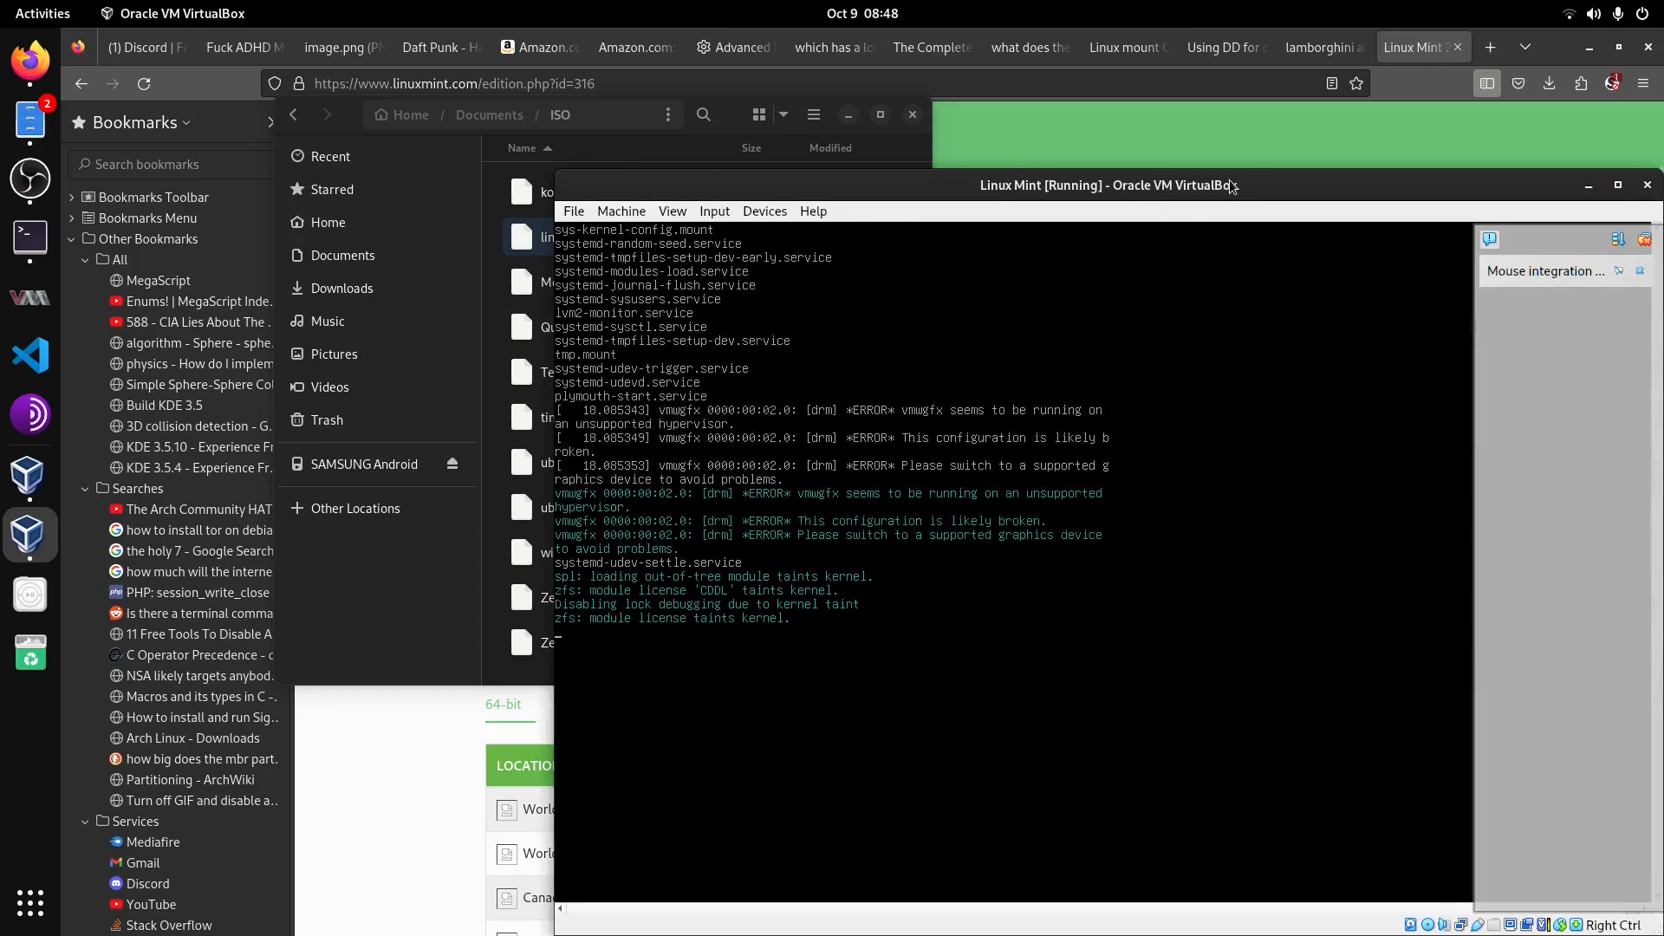
left_click_drag(1228, 184, 1112, 120)
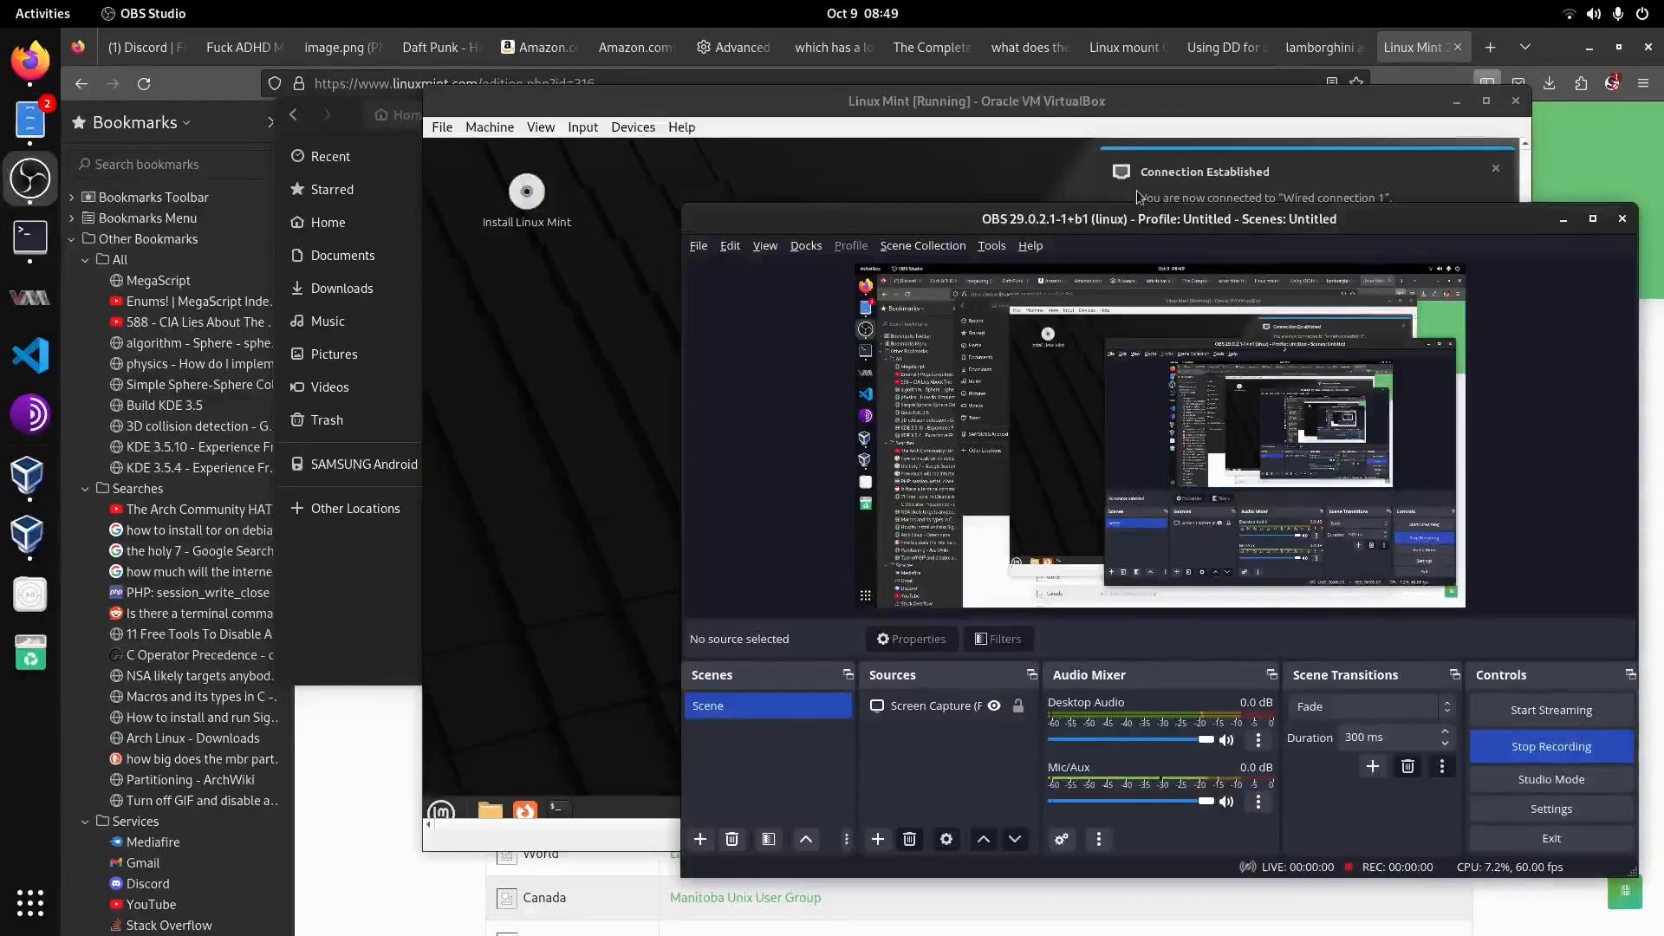
Step: Bring the Linux Mint VM window to the front and enlarge it slightly
left_click(1094, 164)
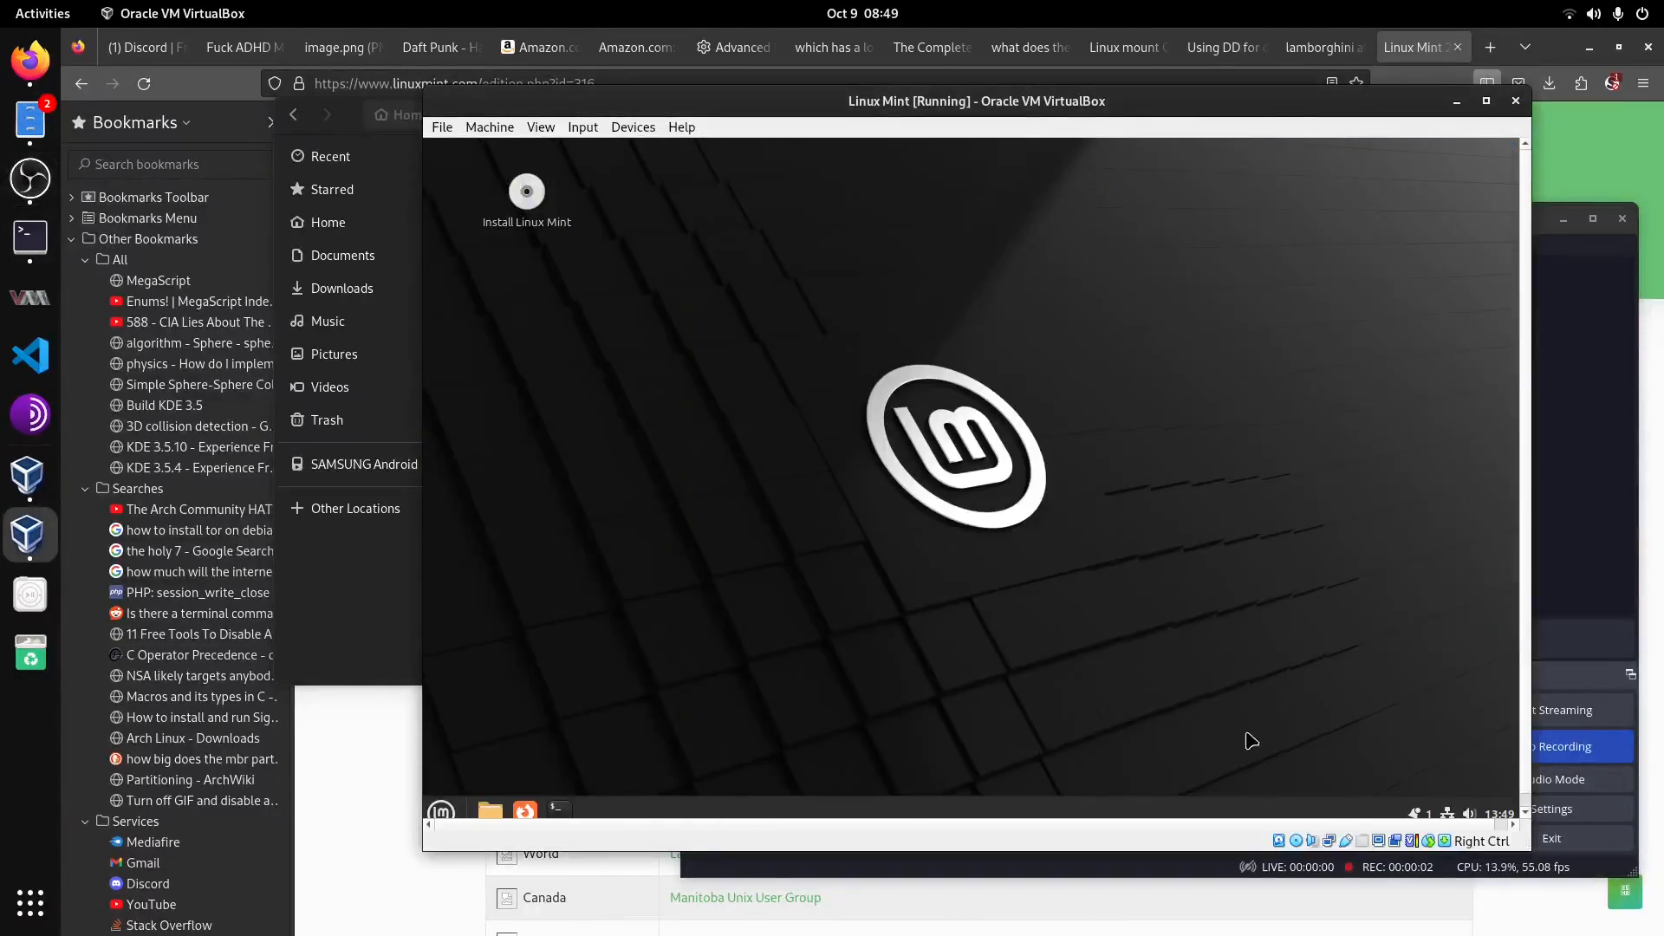
left_click_drag(1224, 850, 1205, 876)
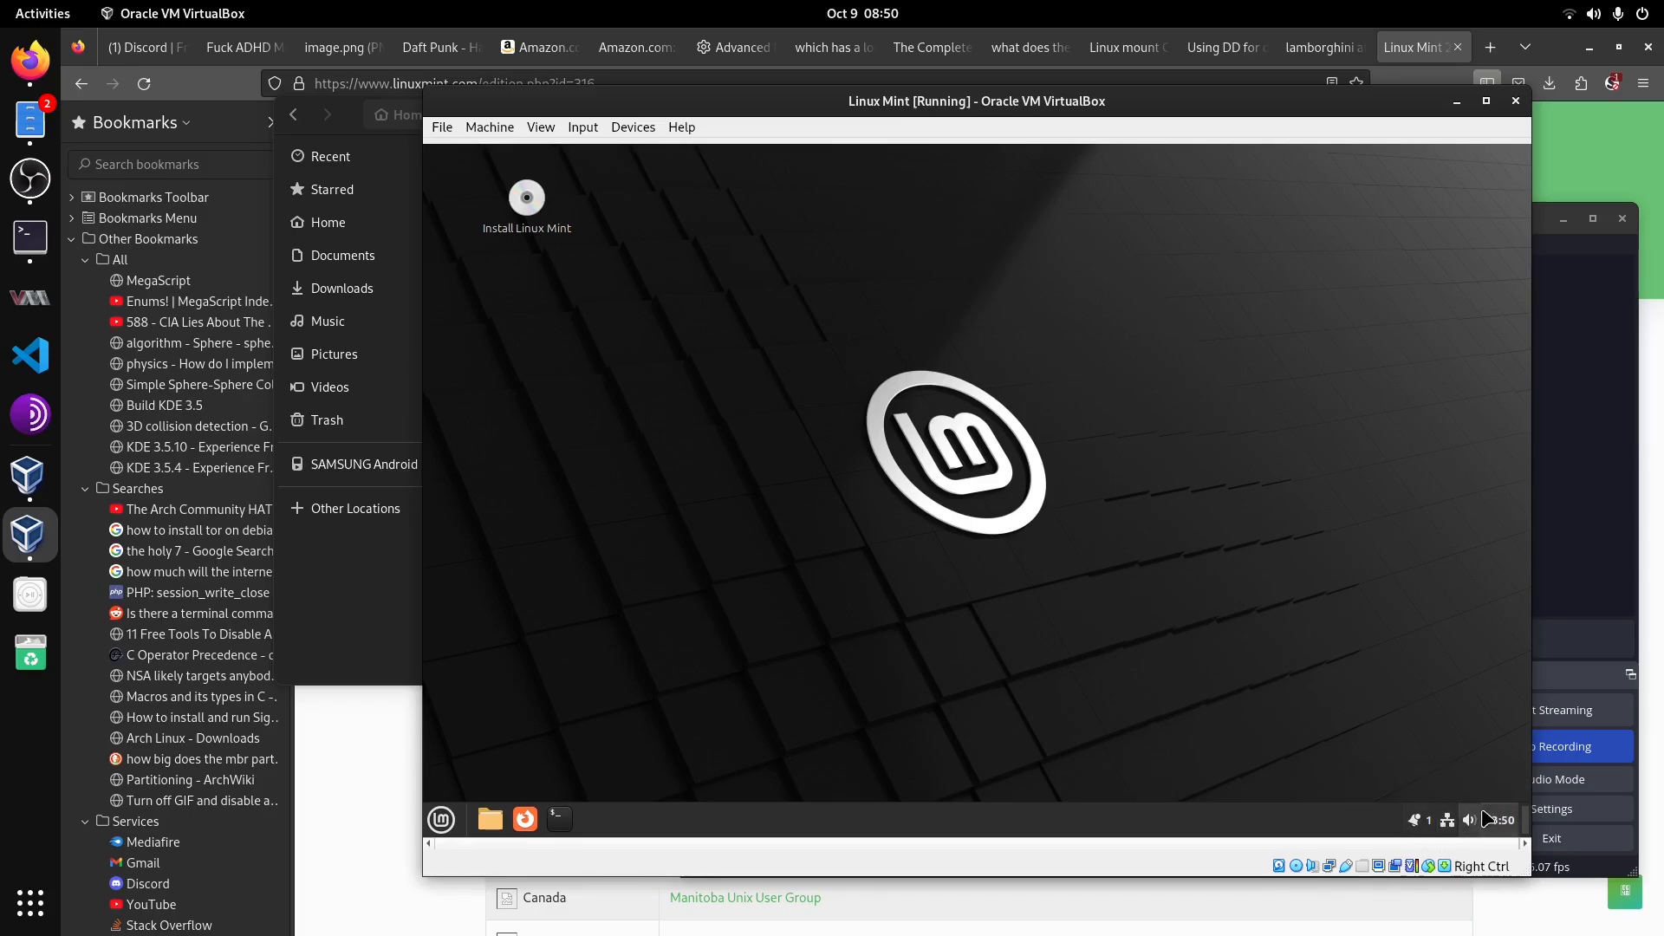
left_click(1469, 820)
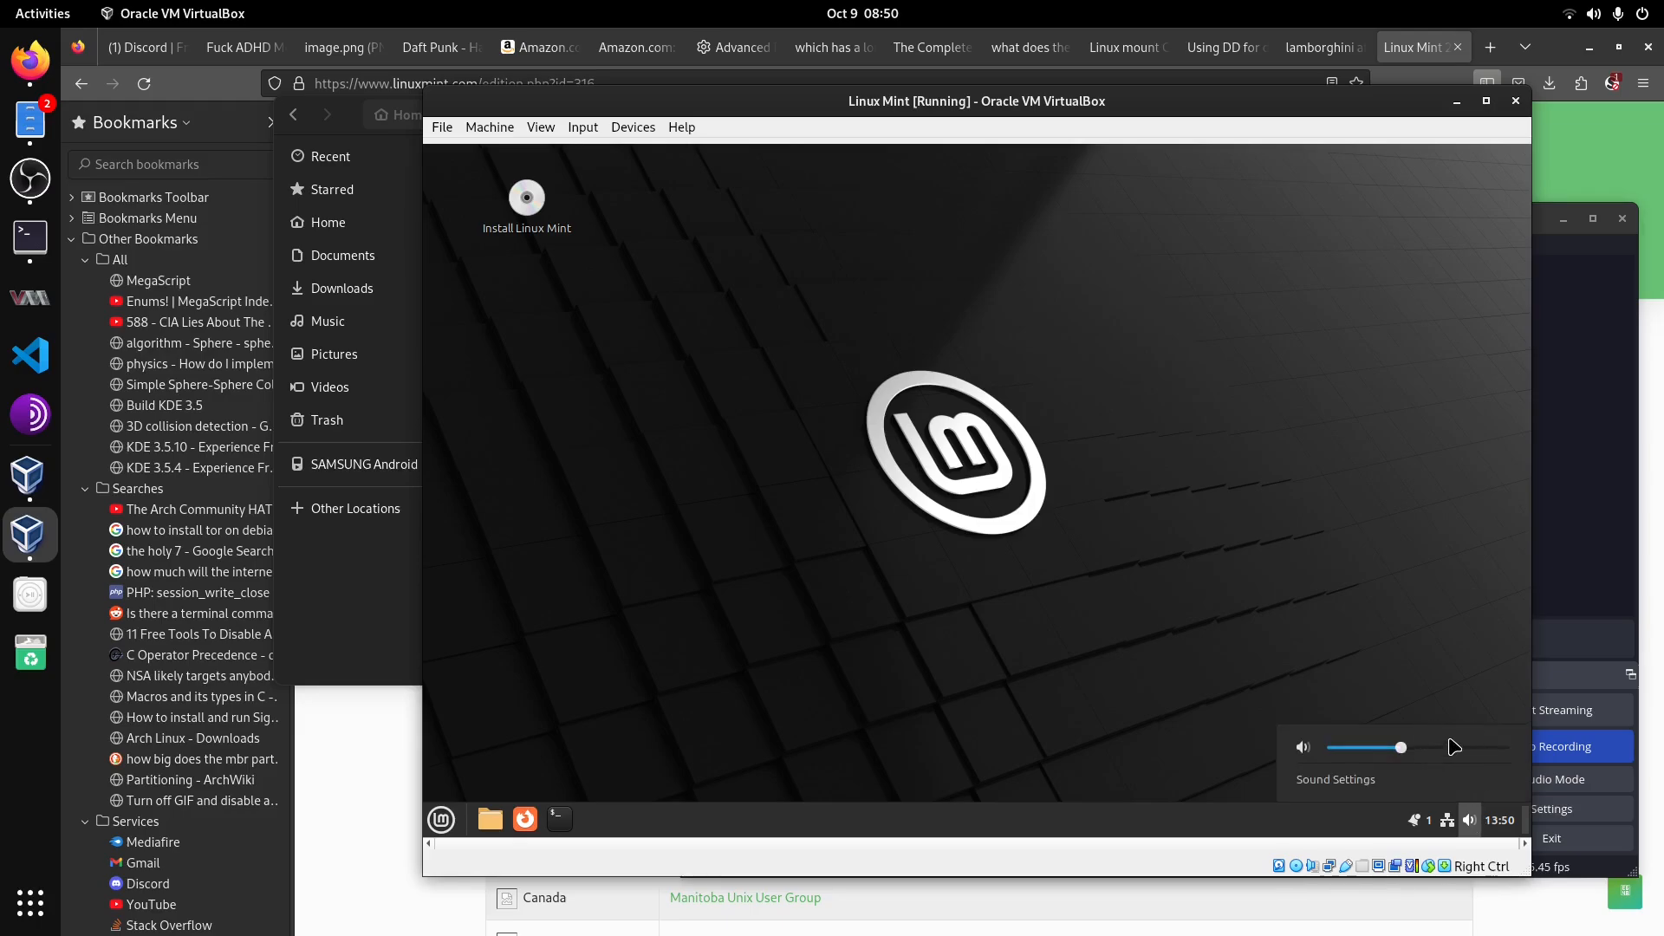
left_click(719, 548)
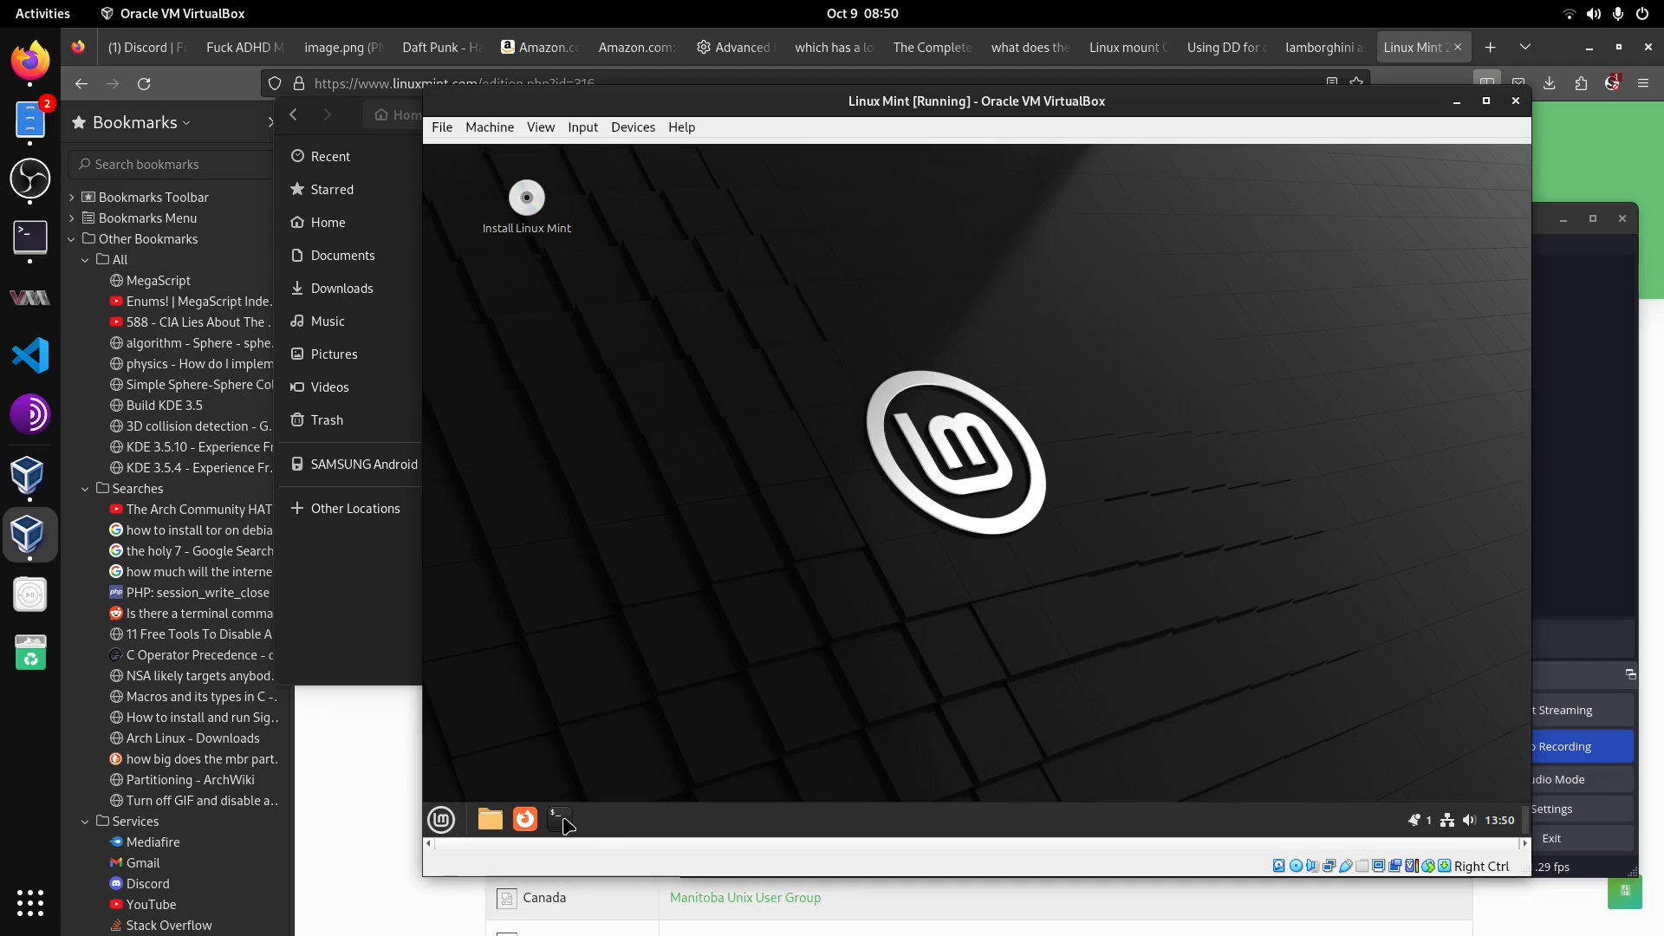
Step: Search the guest's application menu for install and launch Install Linux Mint
left_click(440, 820)
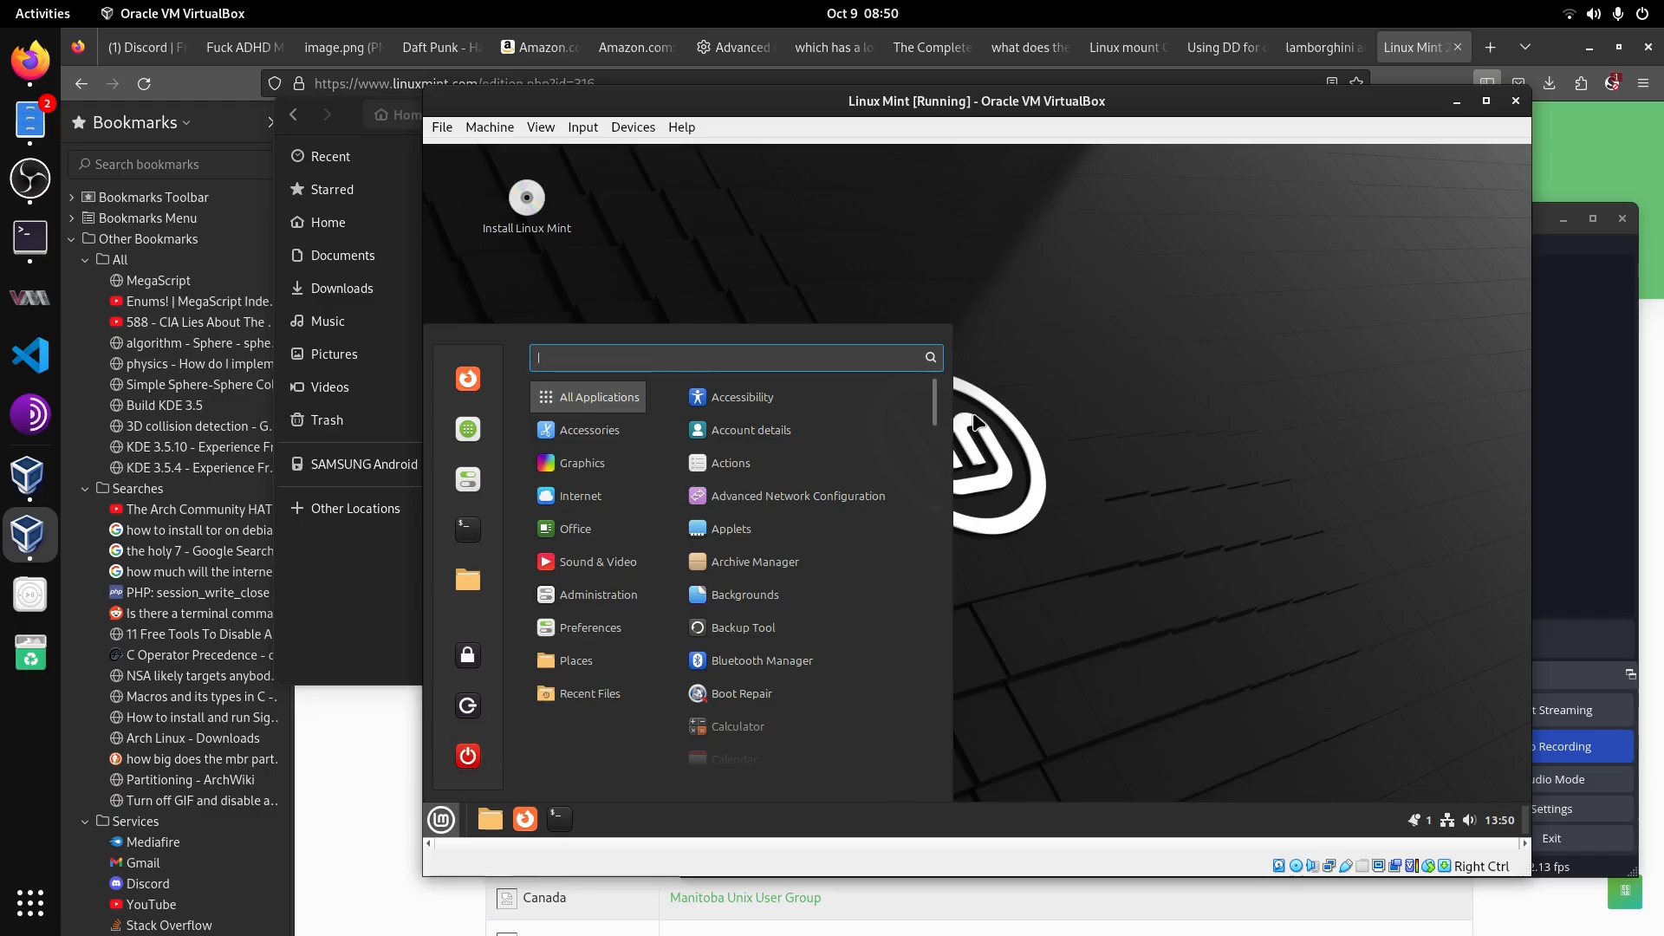
type("install")
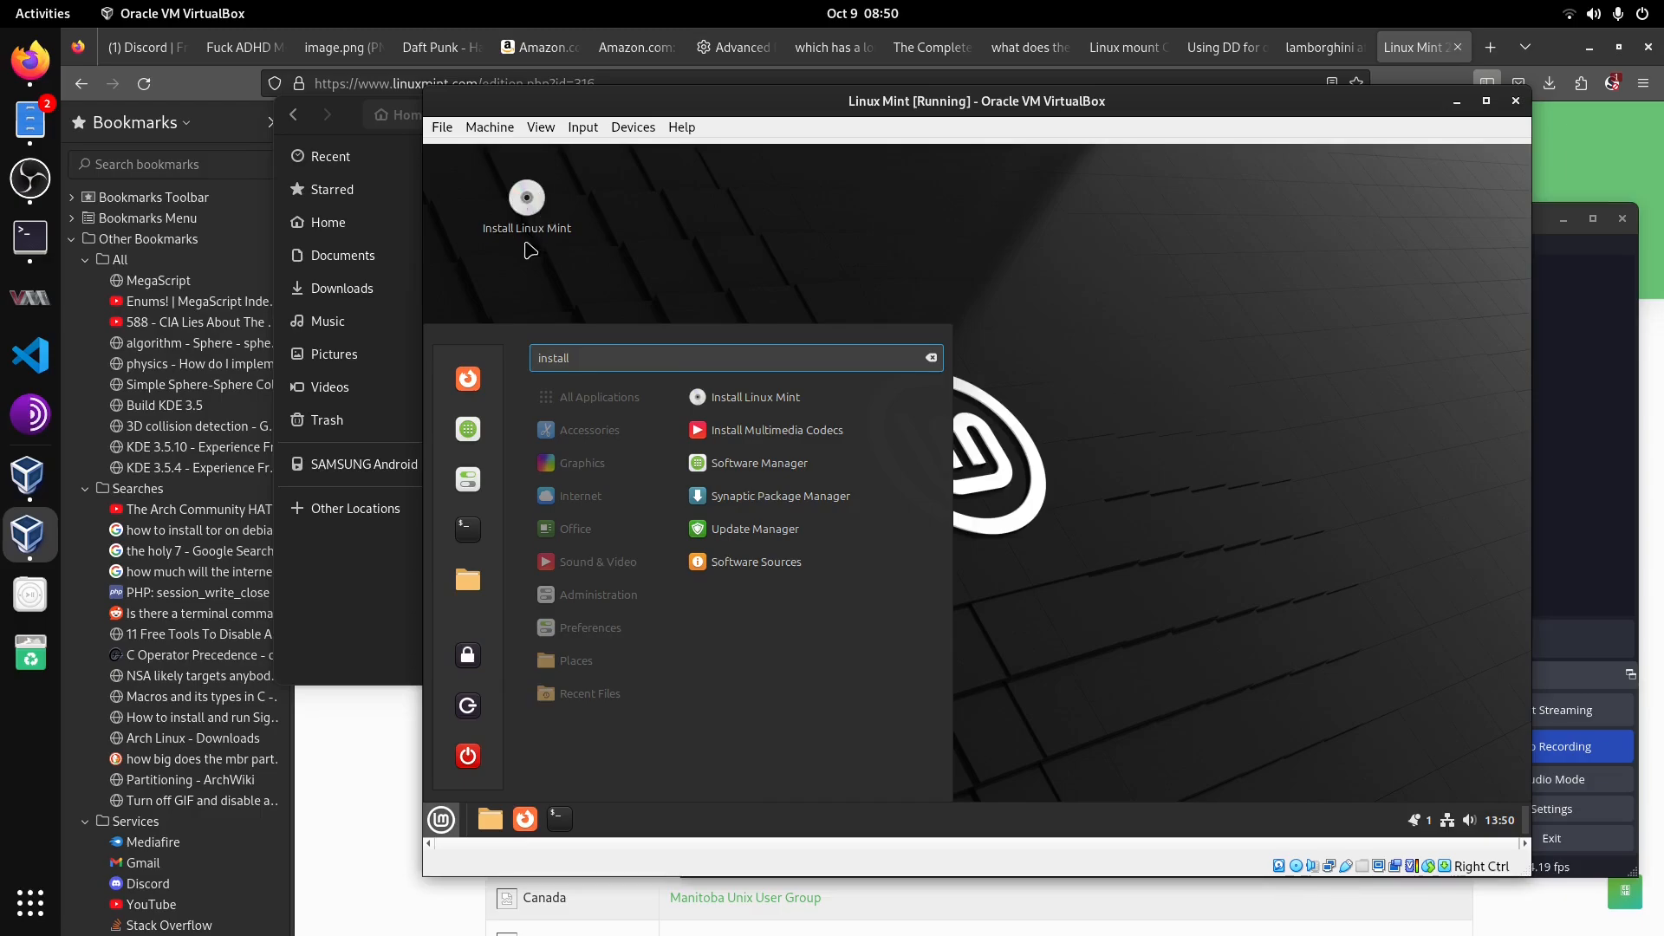
left_click(780, 399)
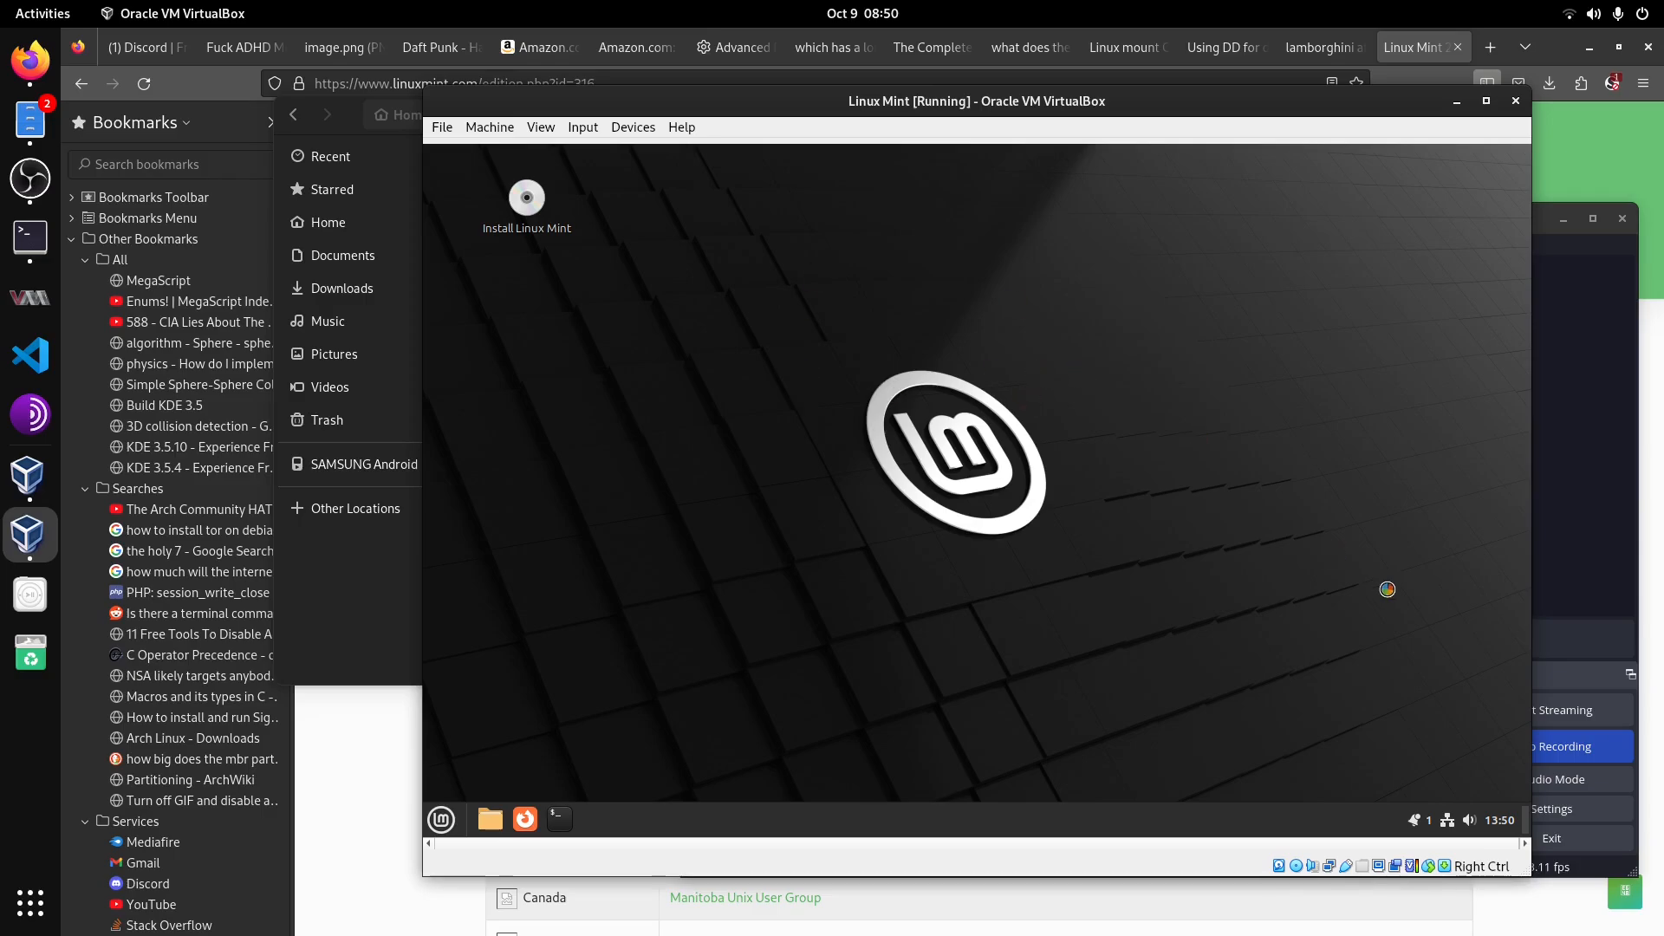
left_click(1579, 325)
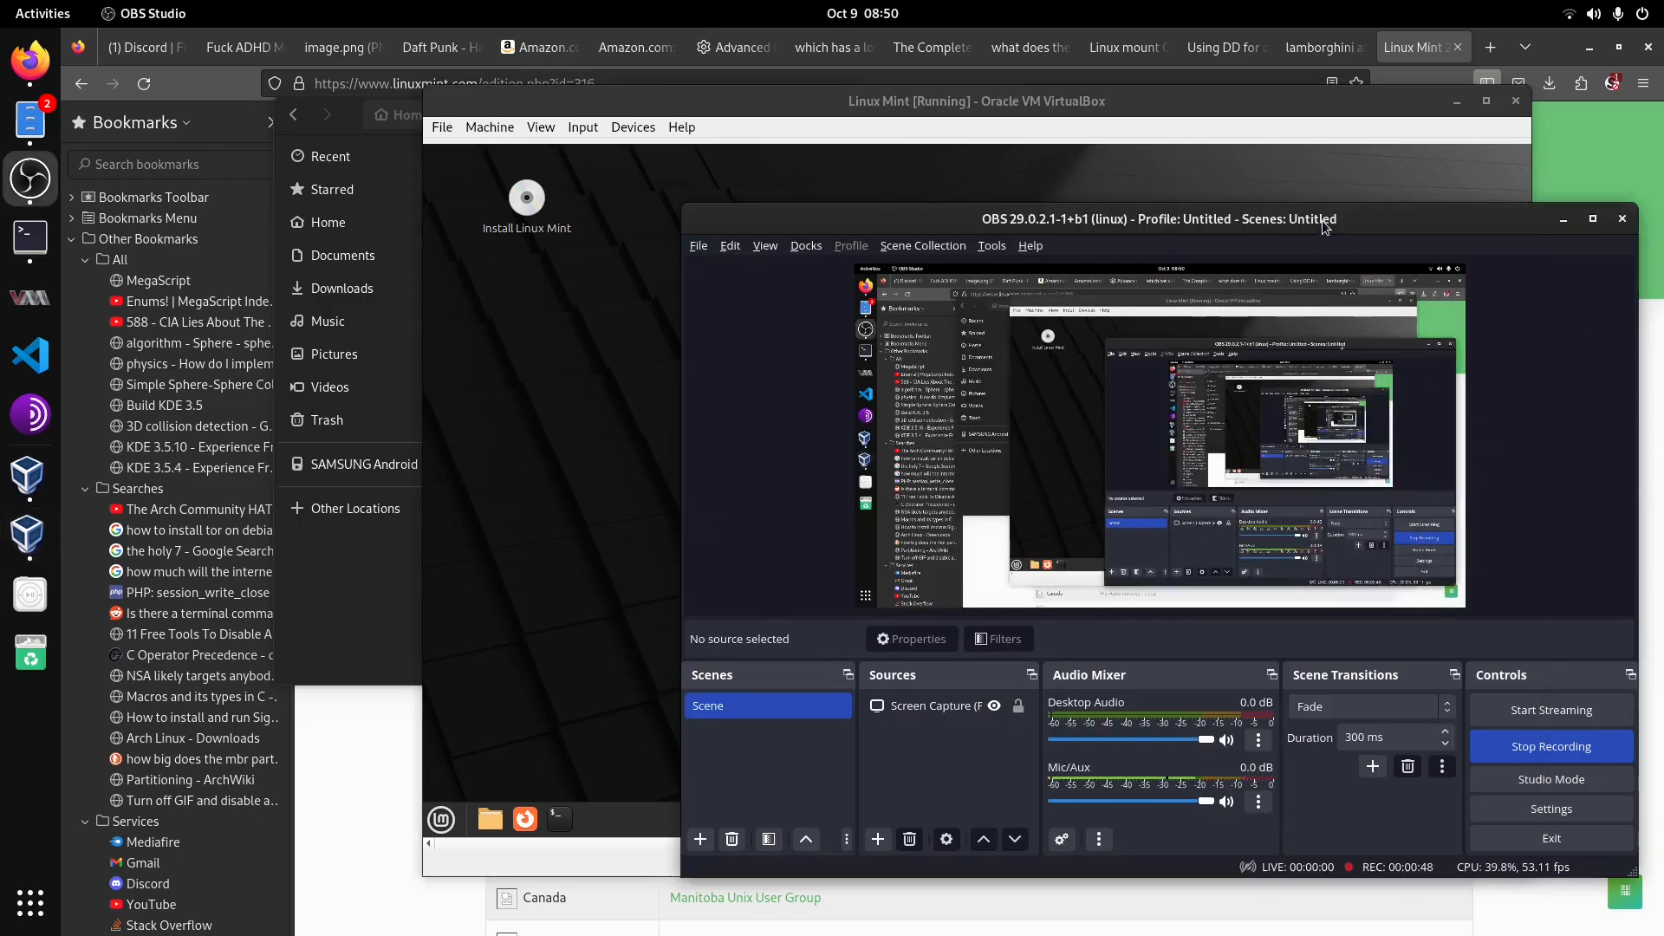
left_click(1539, 754)
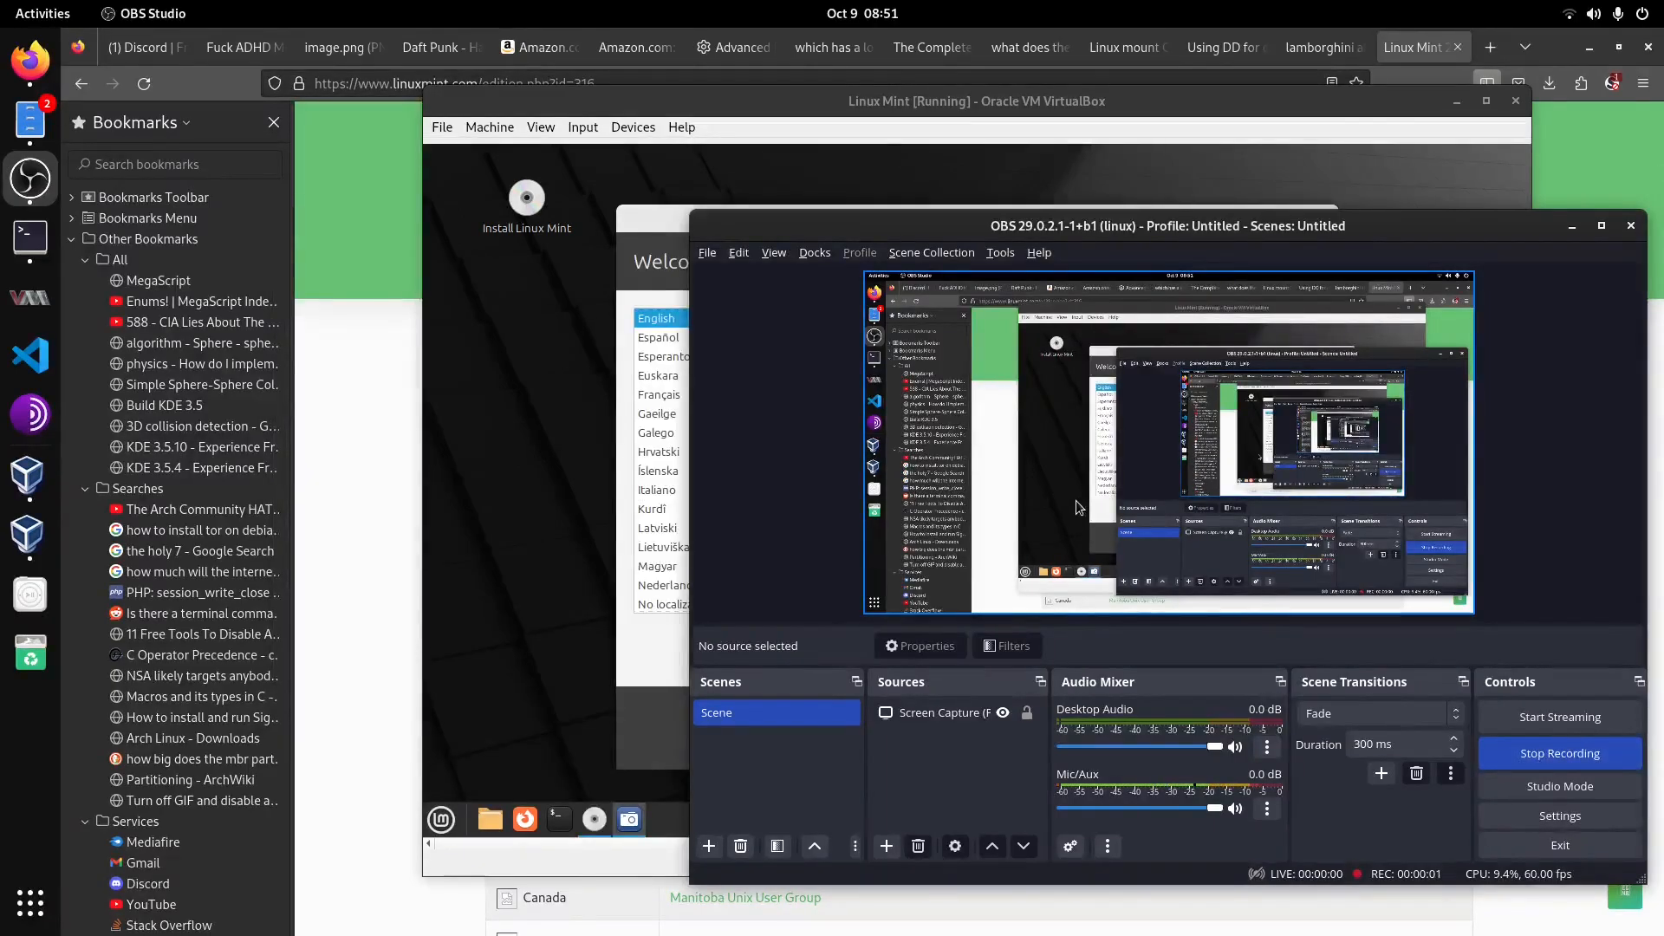
left_click(1026, 106)
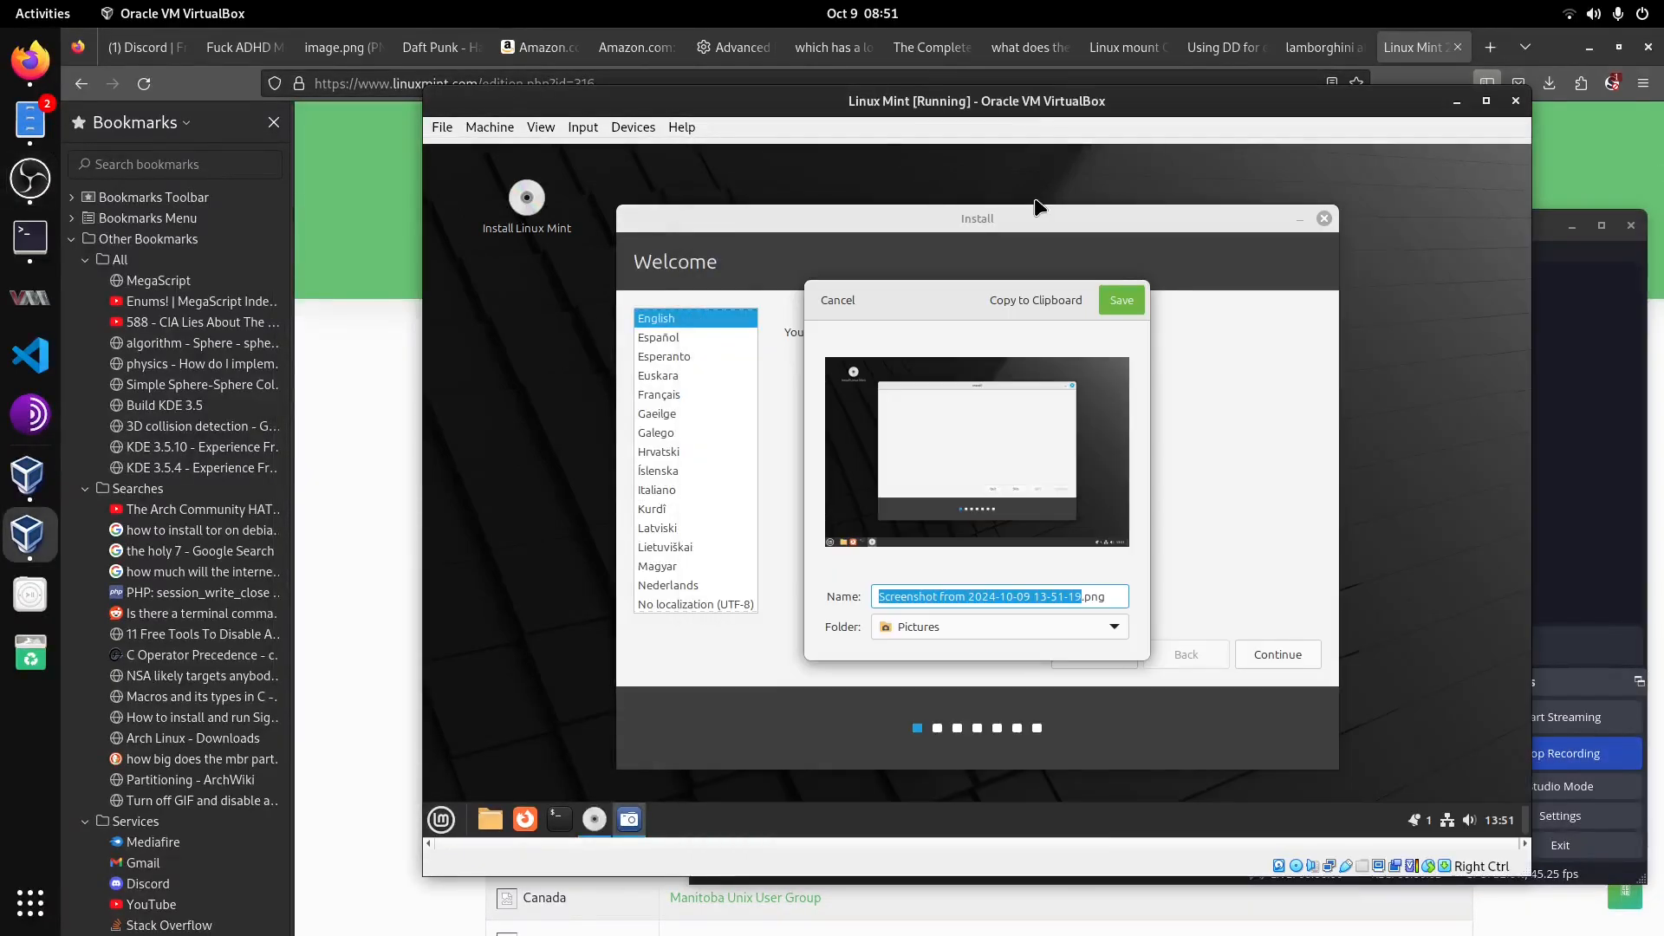
left_click(846, 300)
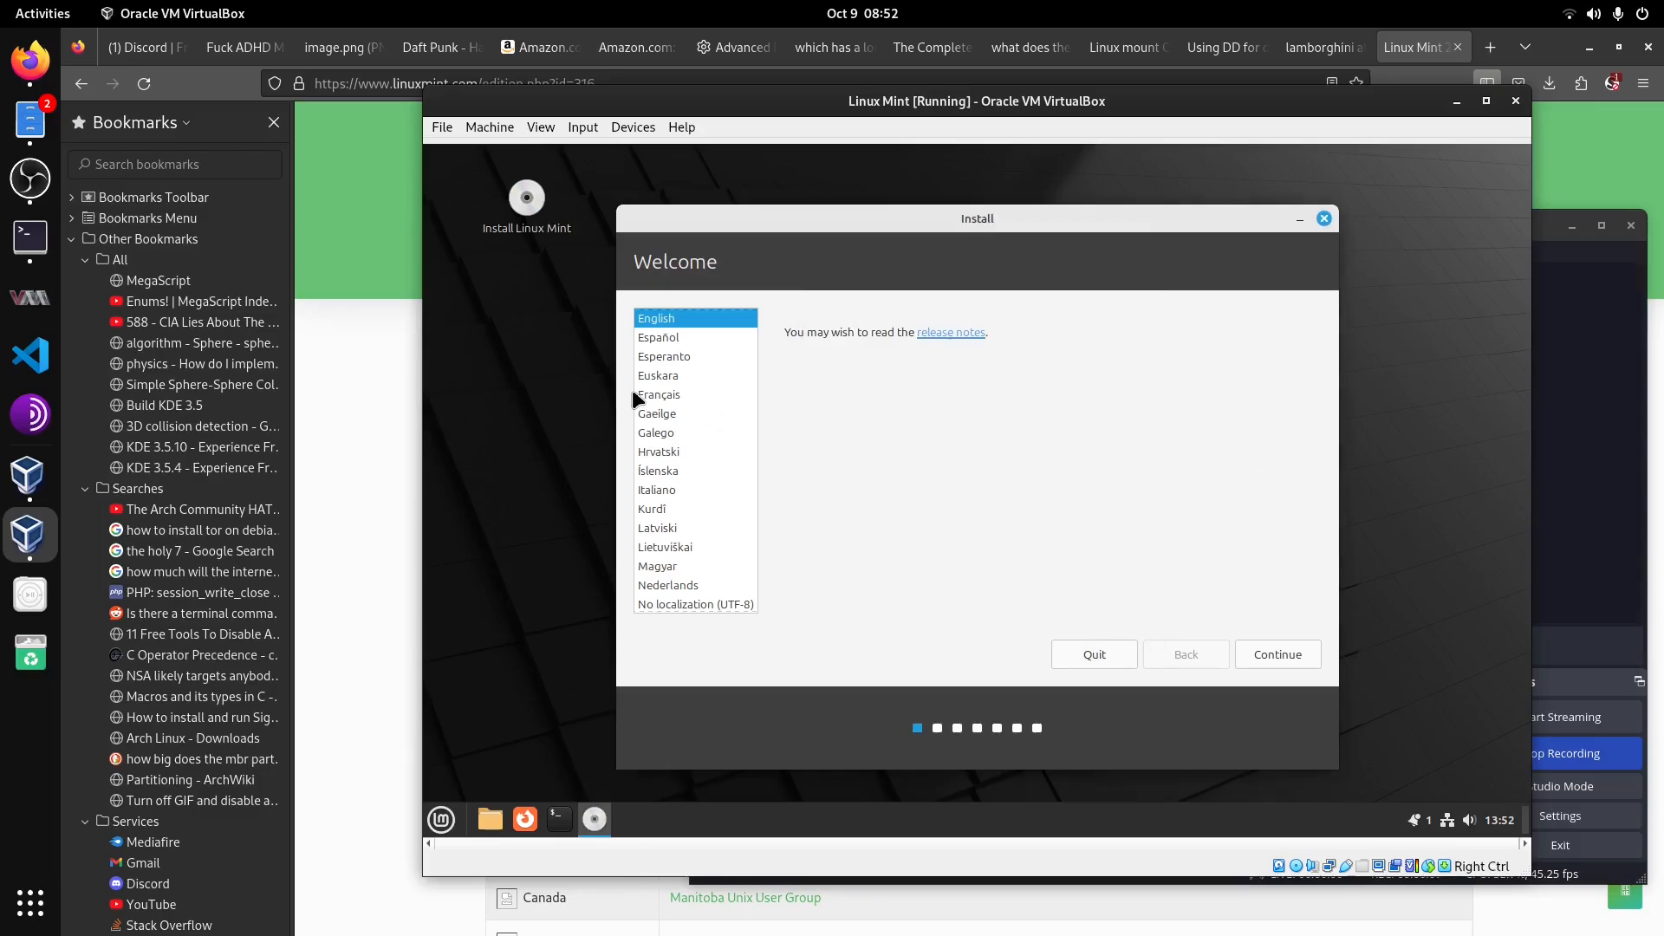
Step: Keep English and the English (US) keyboard layout, enable Install multimedia codecs, and continue the installer
left_click(1274, 652)
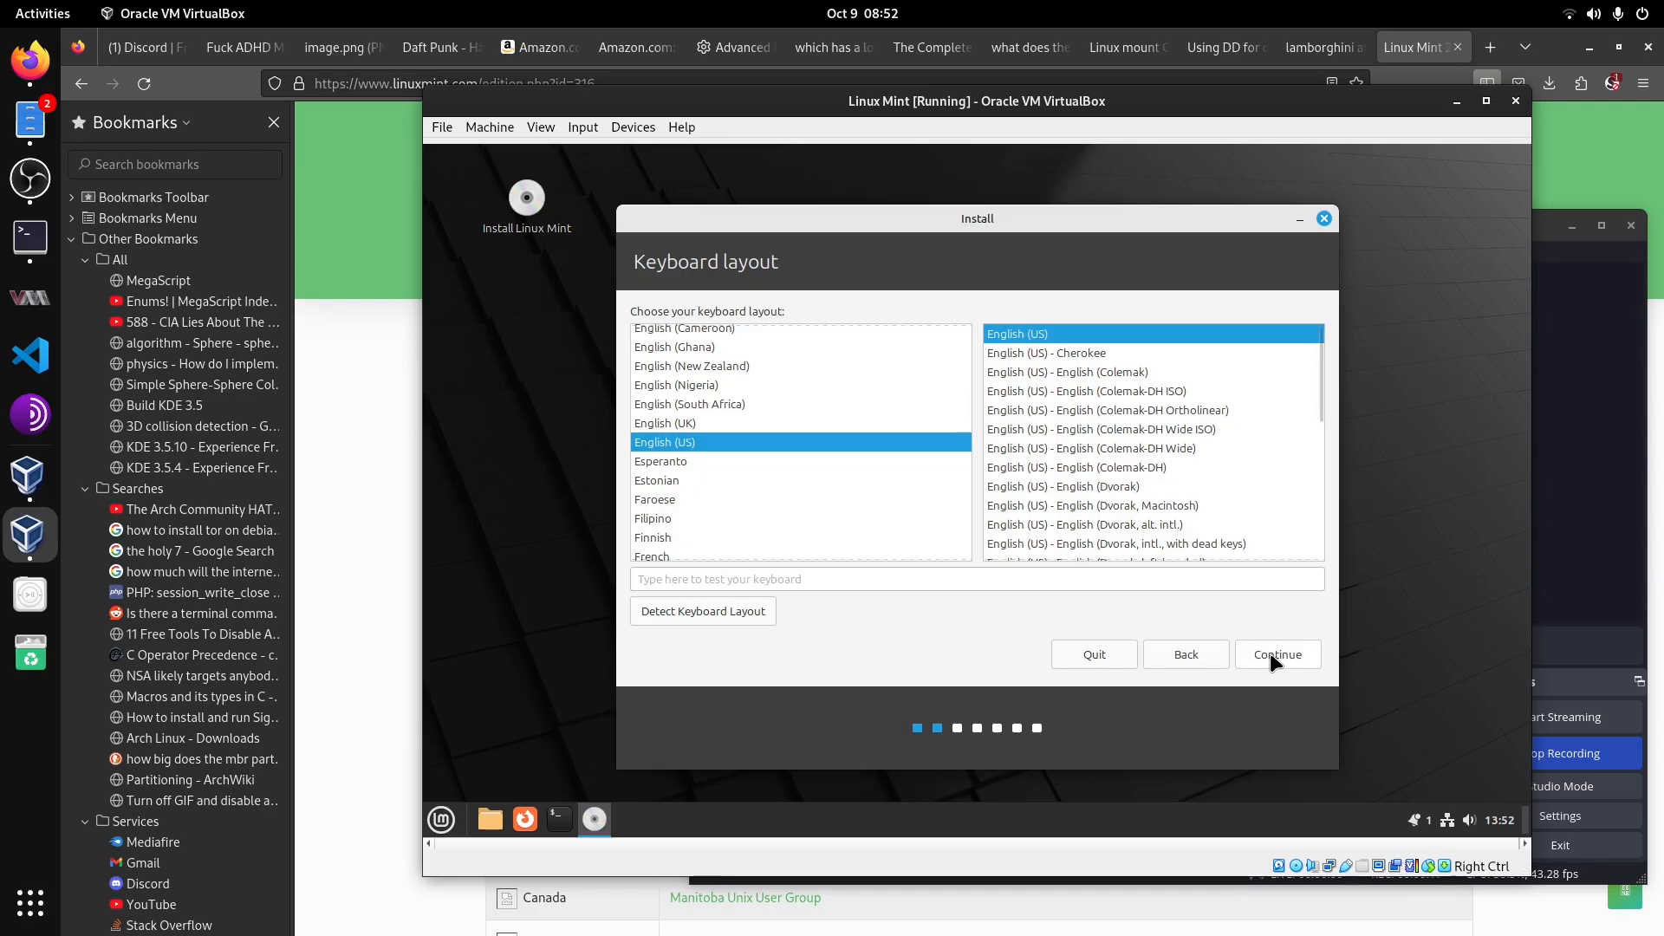
left_click(1294, 657)
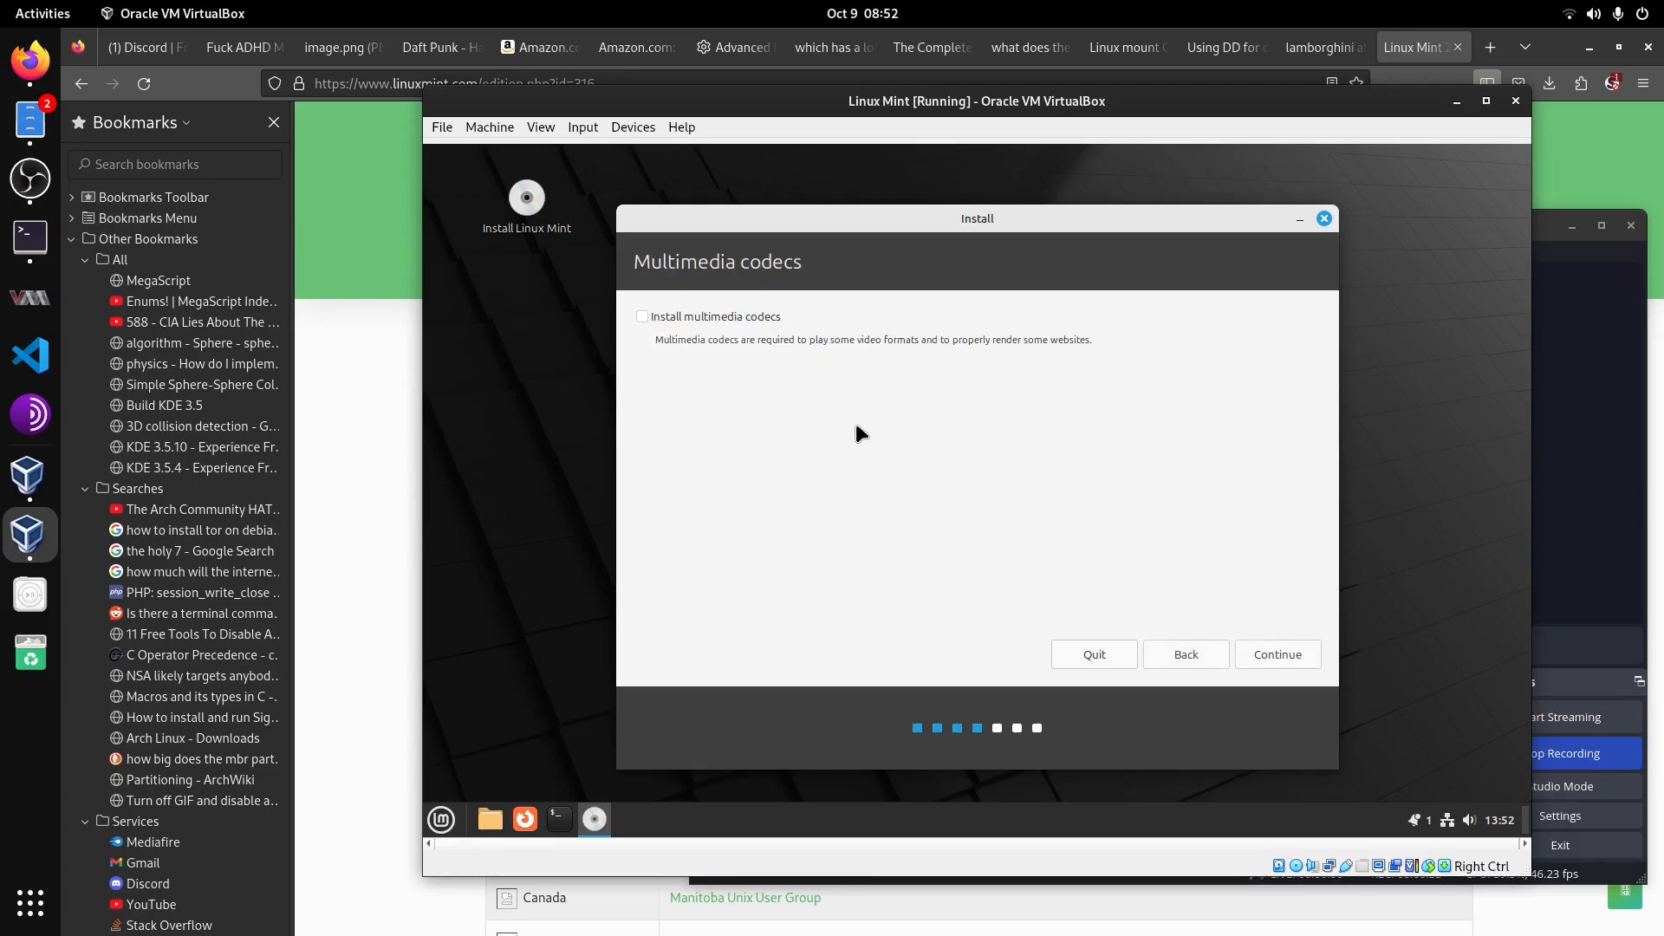
left_click(642, 318)
left_click(1288, 653)
Step: Install with Erase disk and install Linux Mint, confirm writing the disk changes, and accept the Chicago time zone
left_click_drag(918, 210, 964, 201)
left_click_drag(1145, 206, 1058, 204)
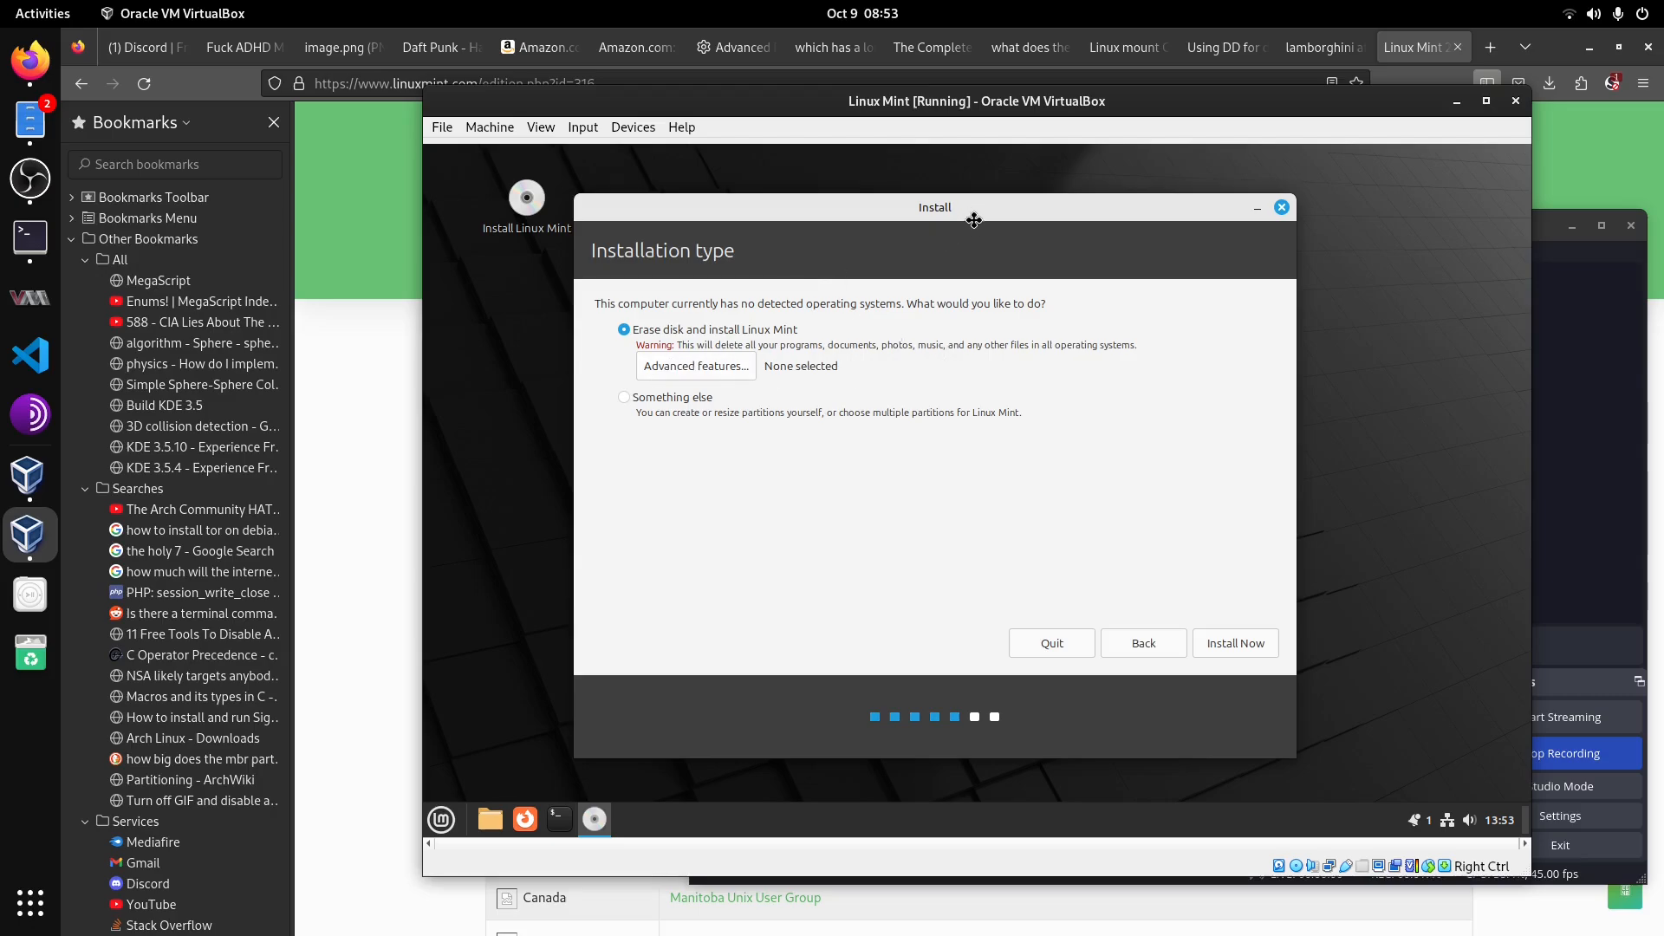
left_click_drag(975, 221, 991, 229)
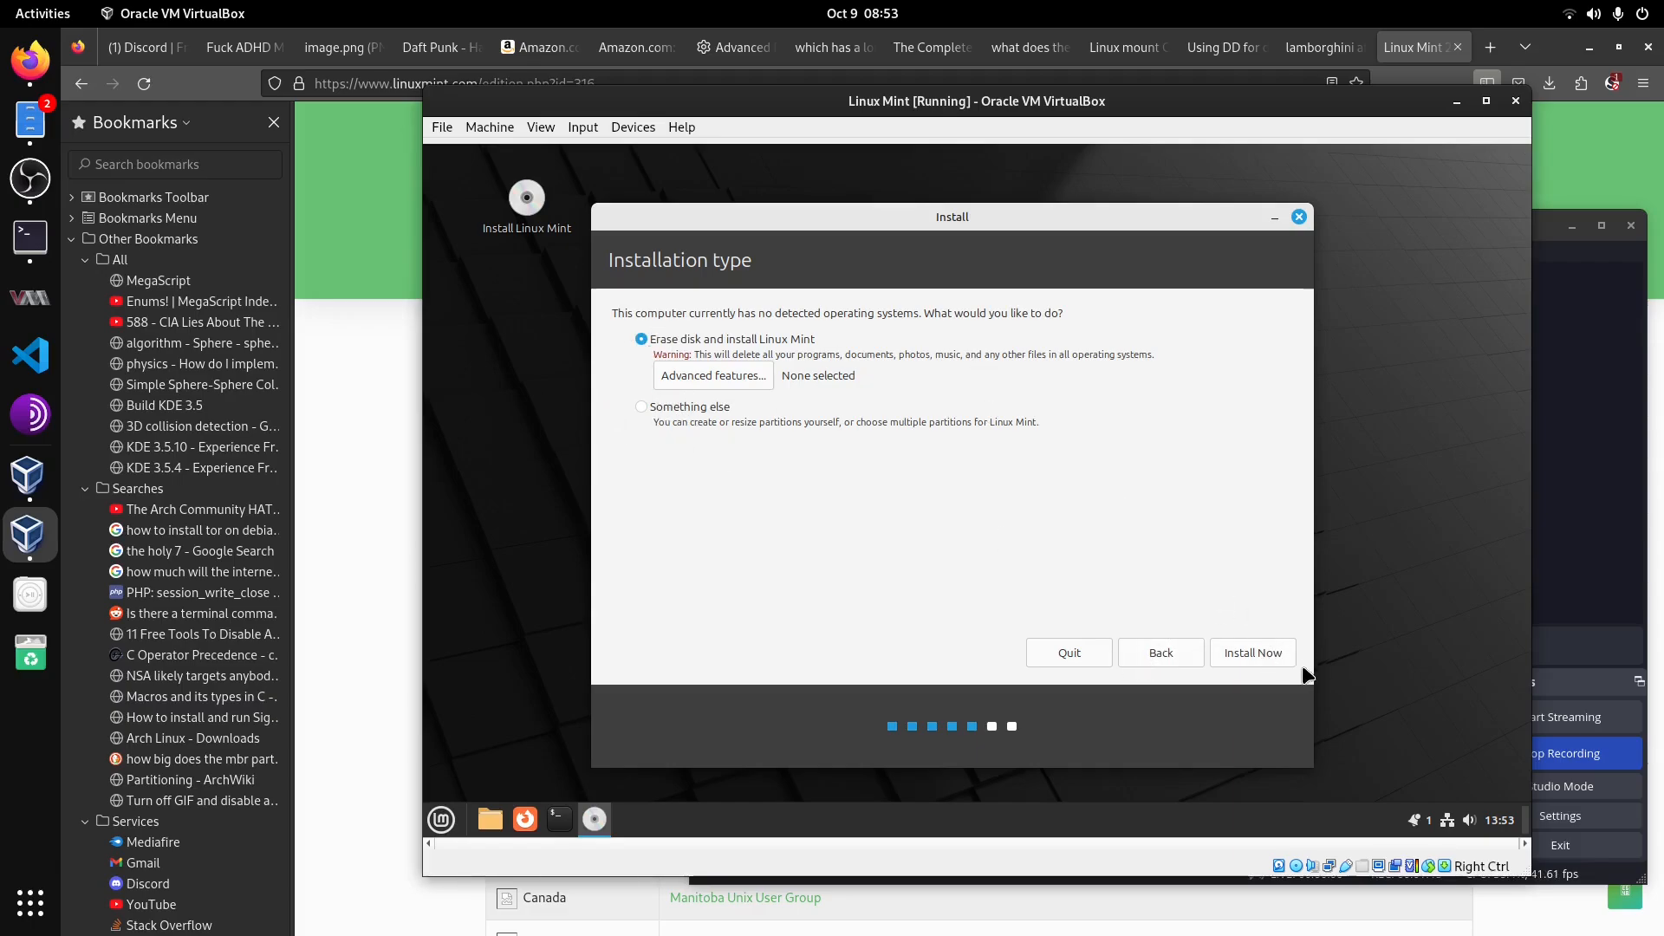
left_click(1260, 646)
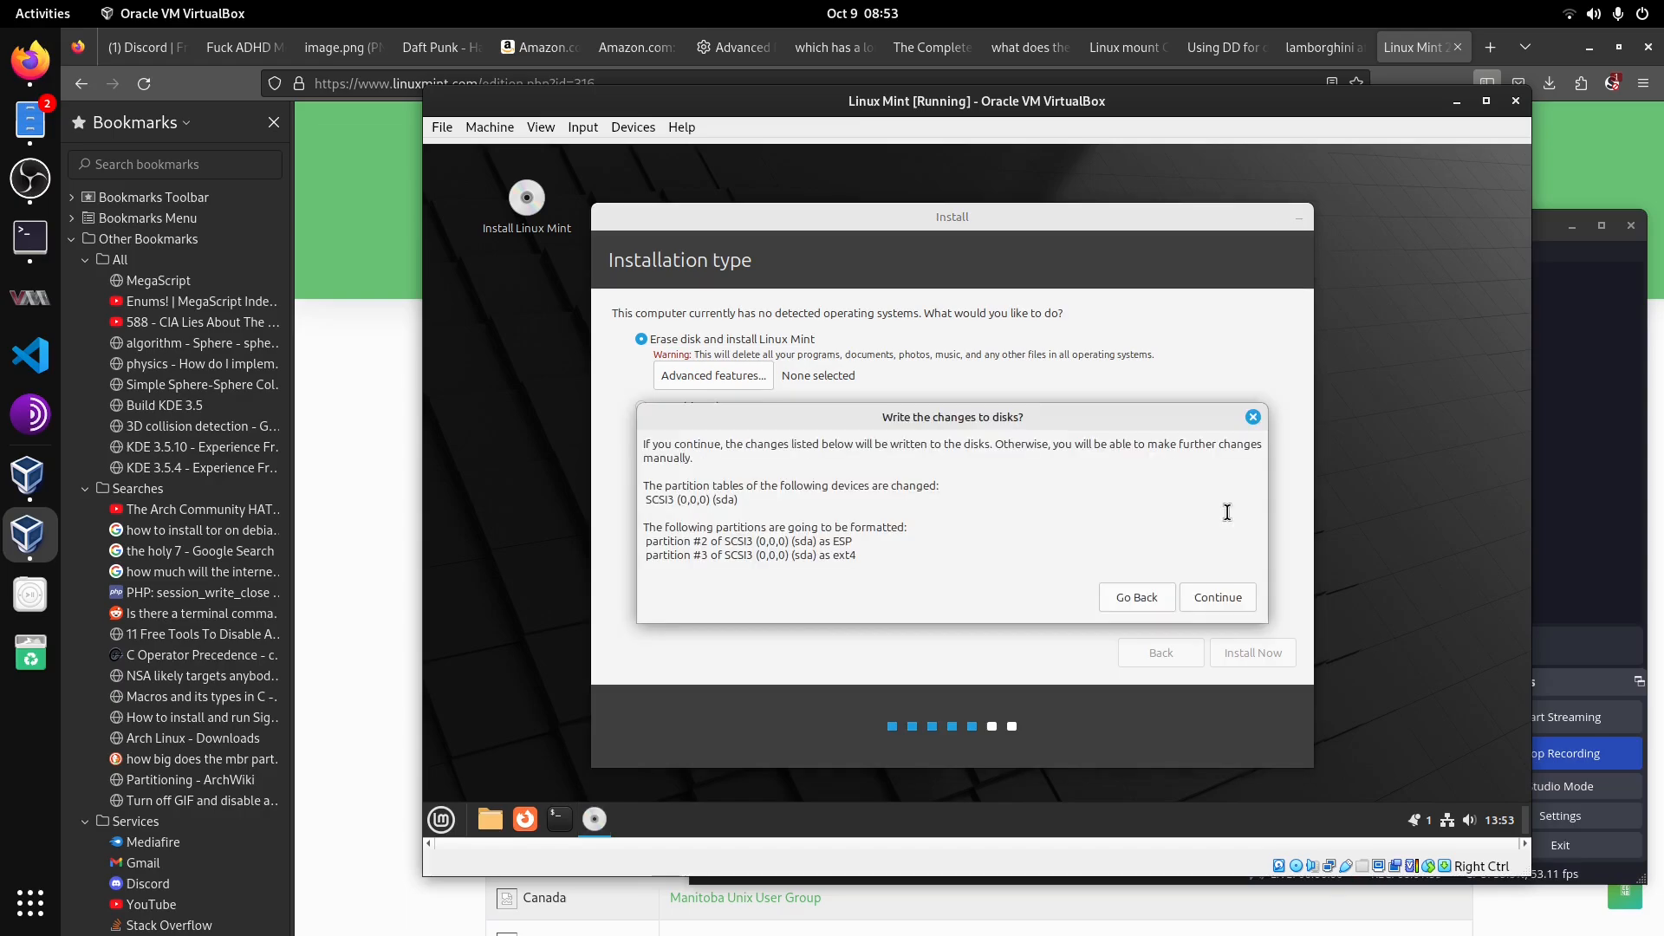
left_click(1225, 597)
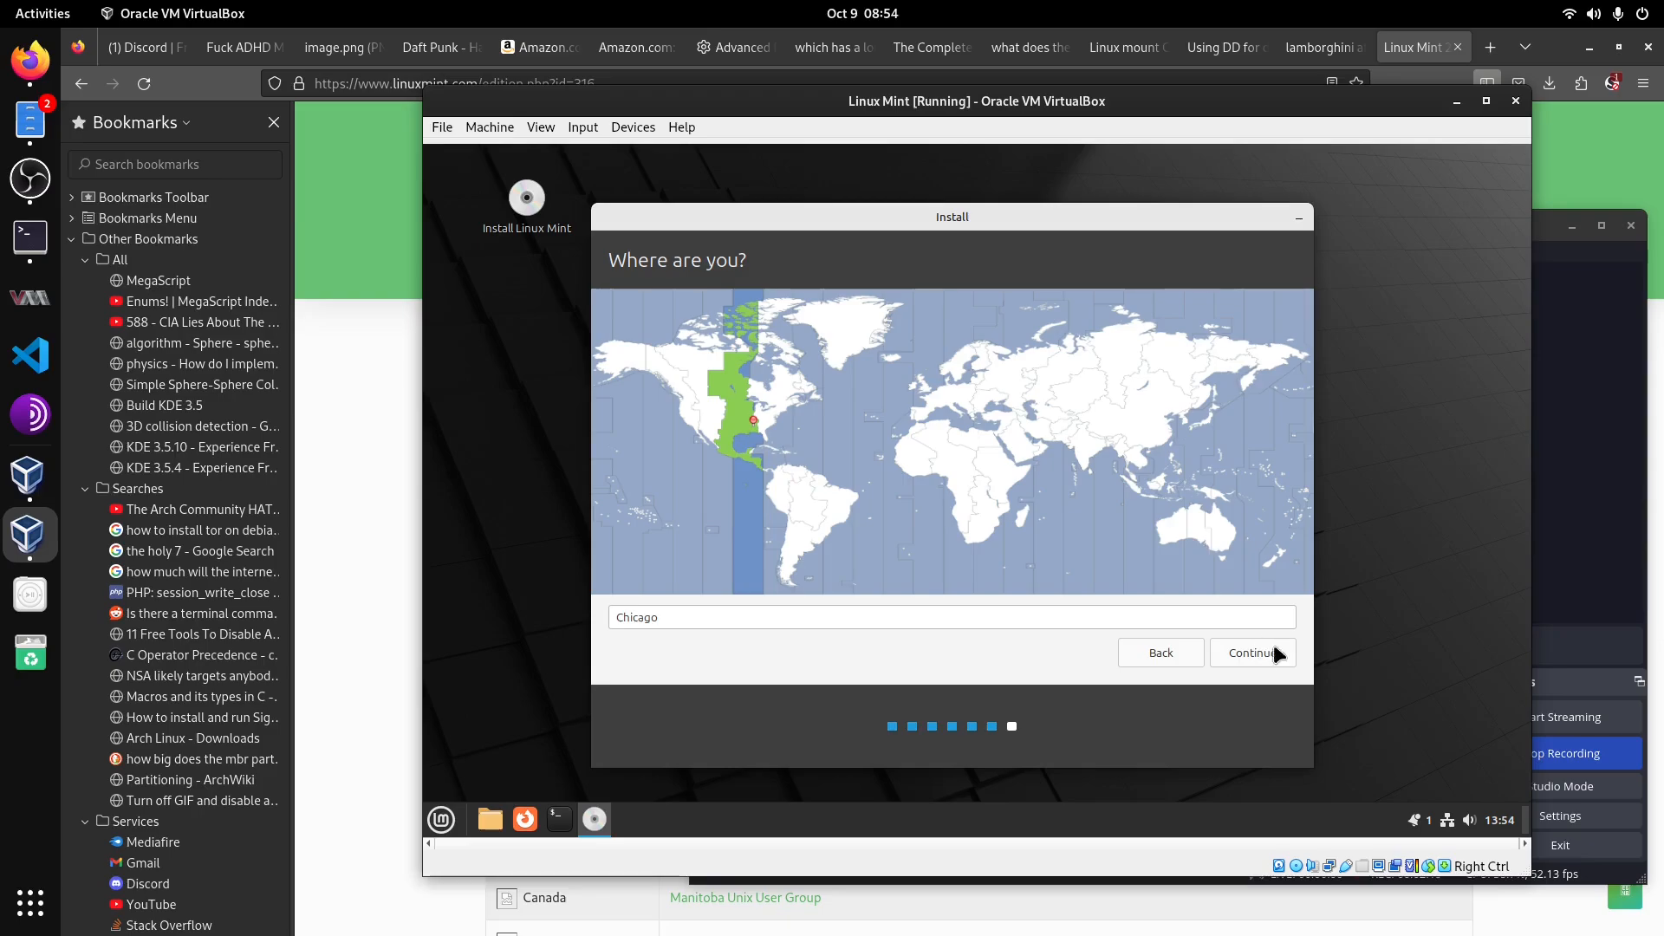
left_click(1271, 652)
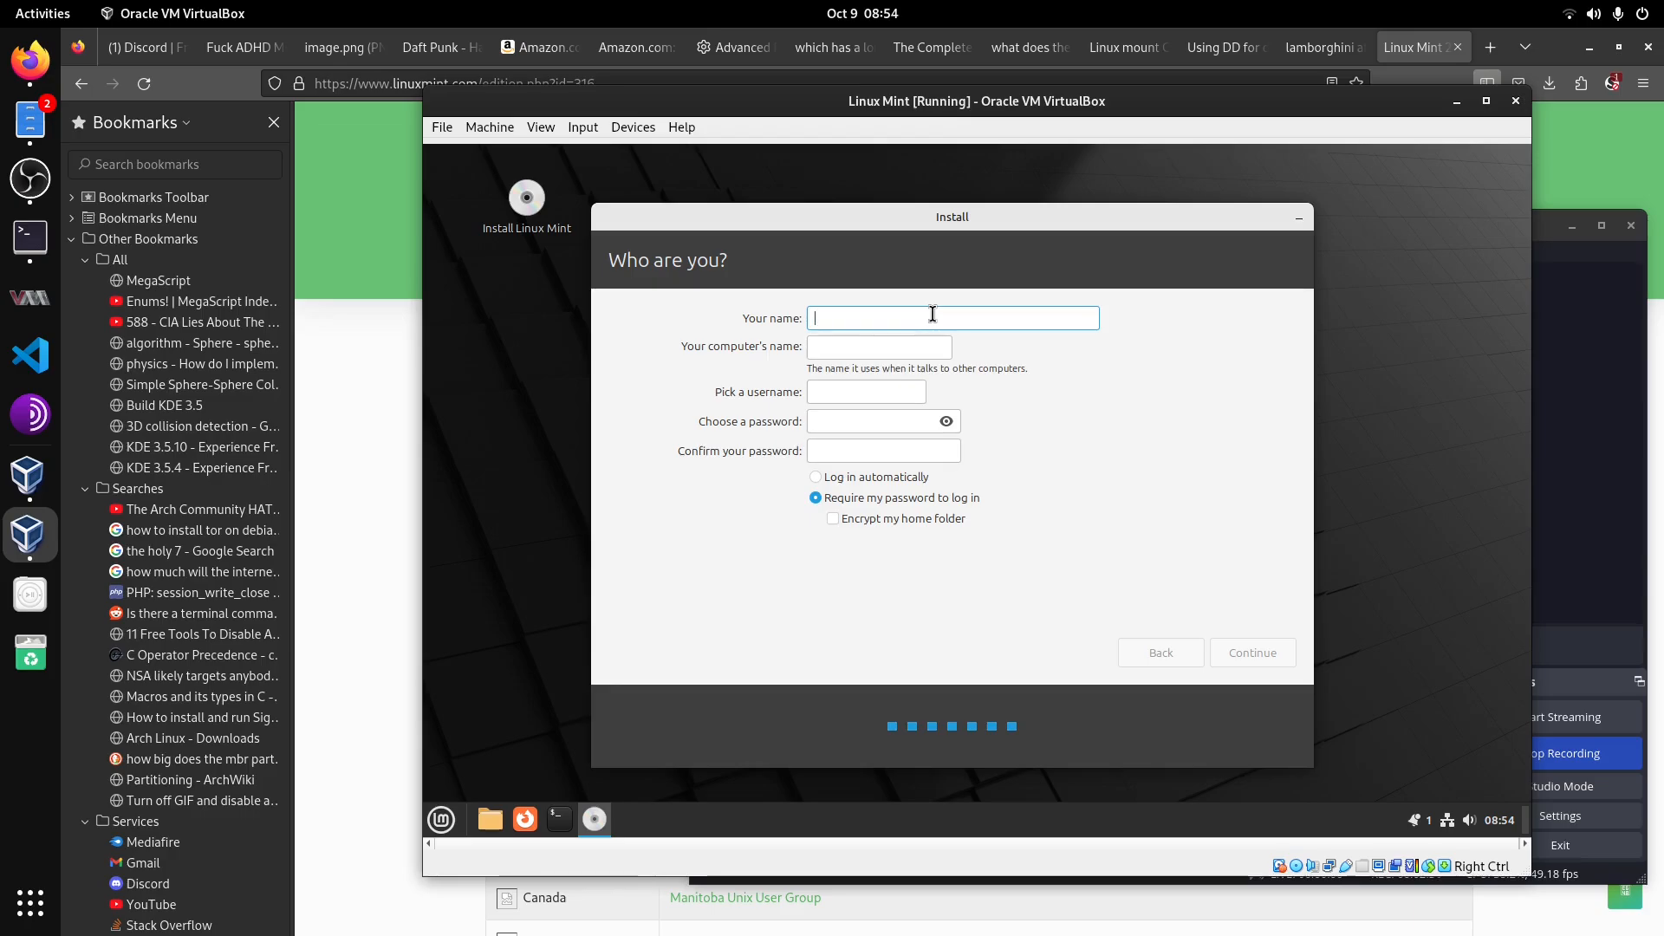
Step: Enter your name, choose and confirm the account password, require the password to log in, and continue
type("Dynamag")
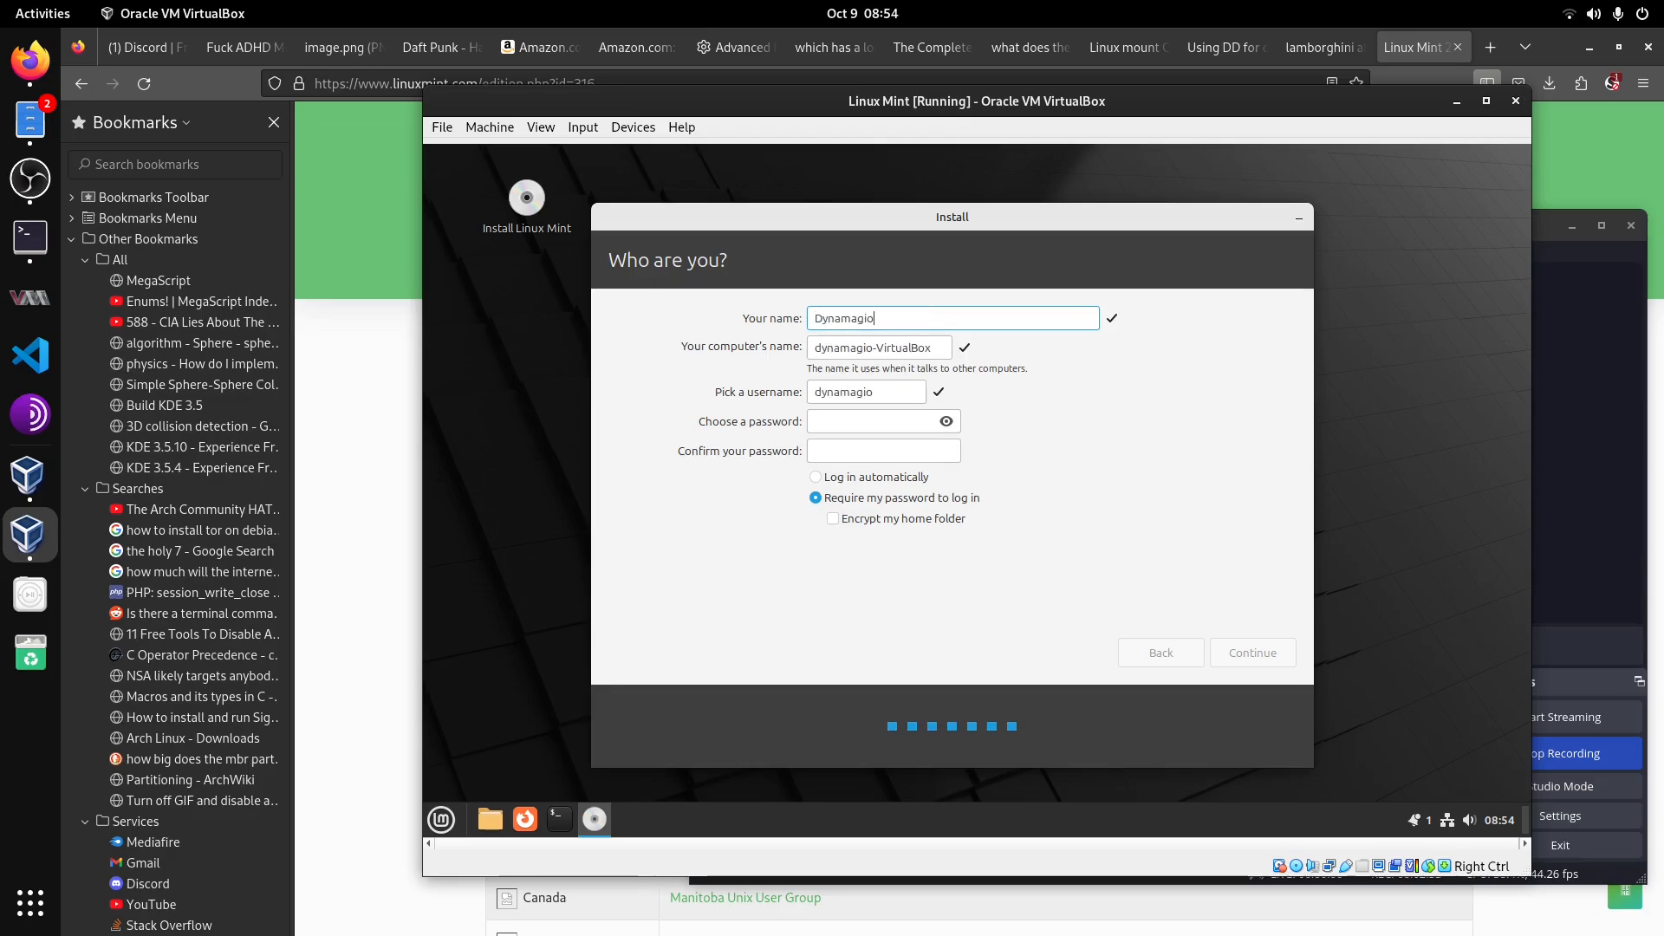
type("on")
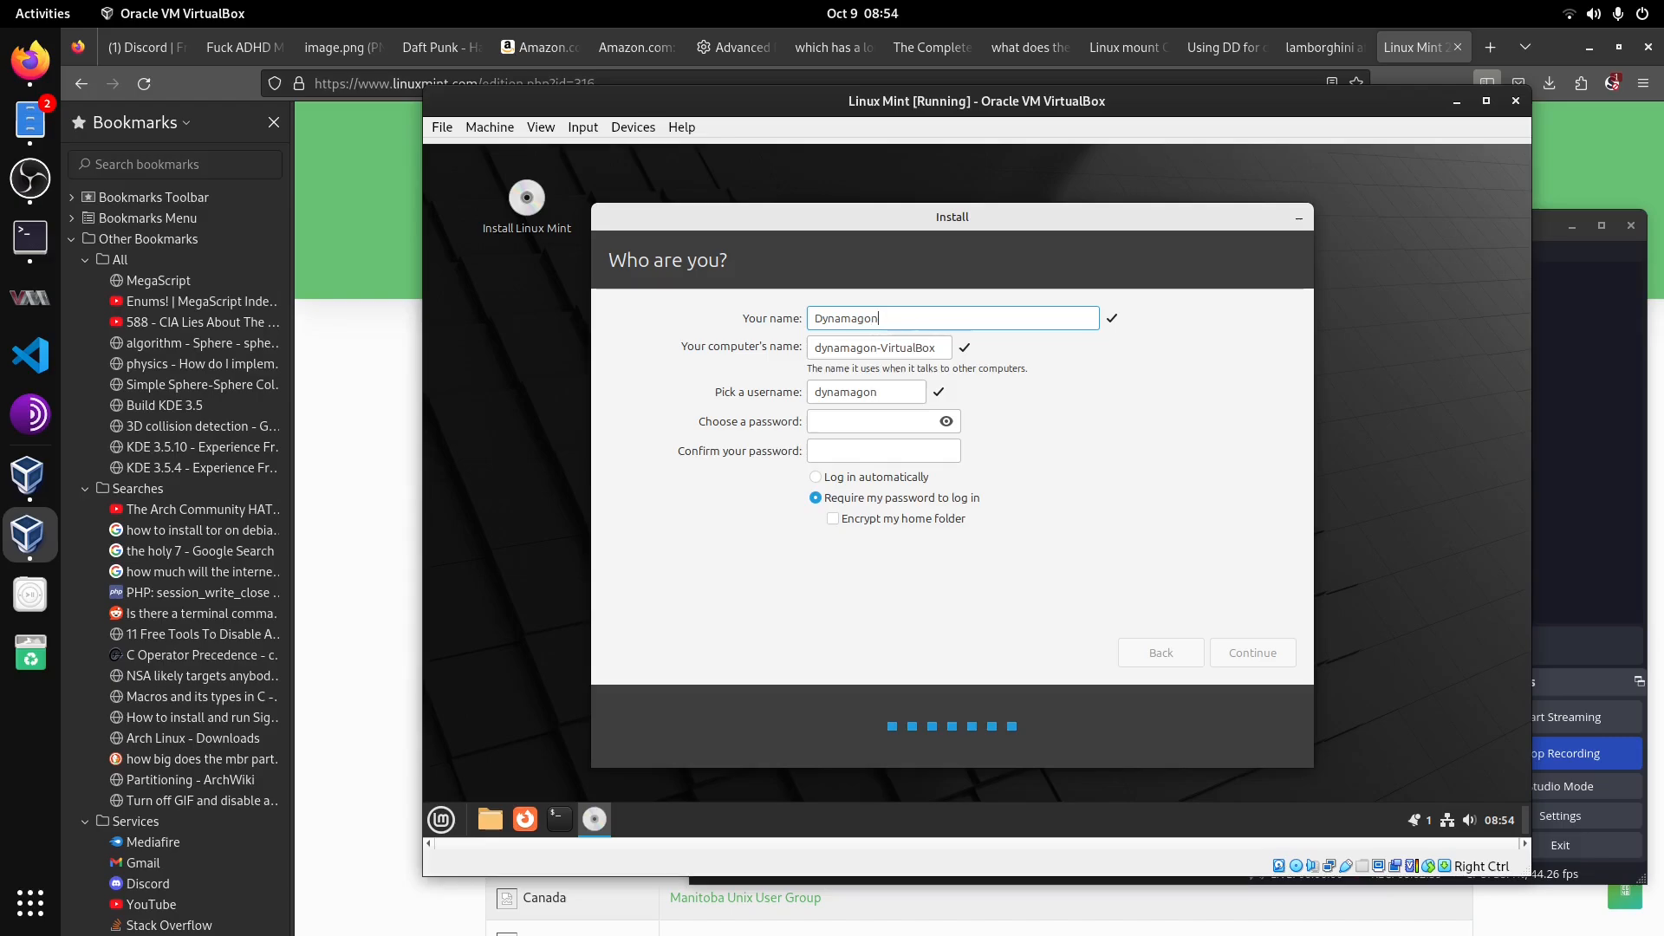
left_click(839, 421)
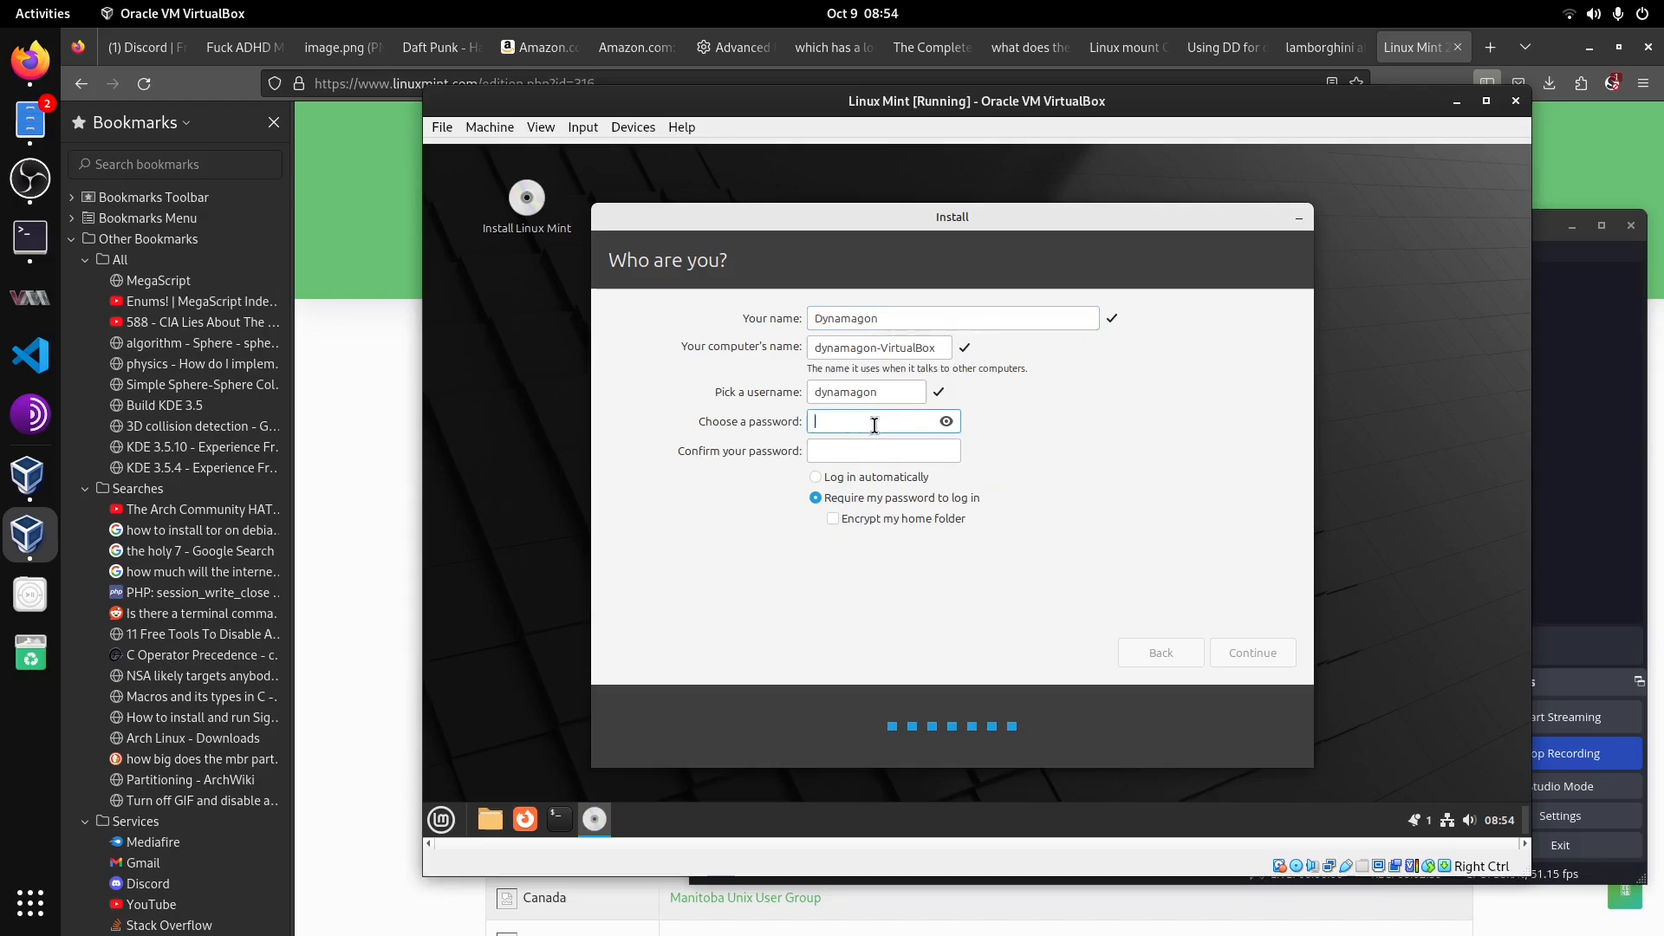
type("***********")
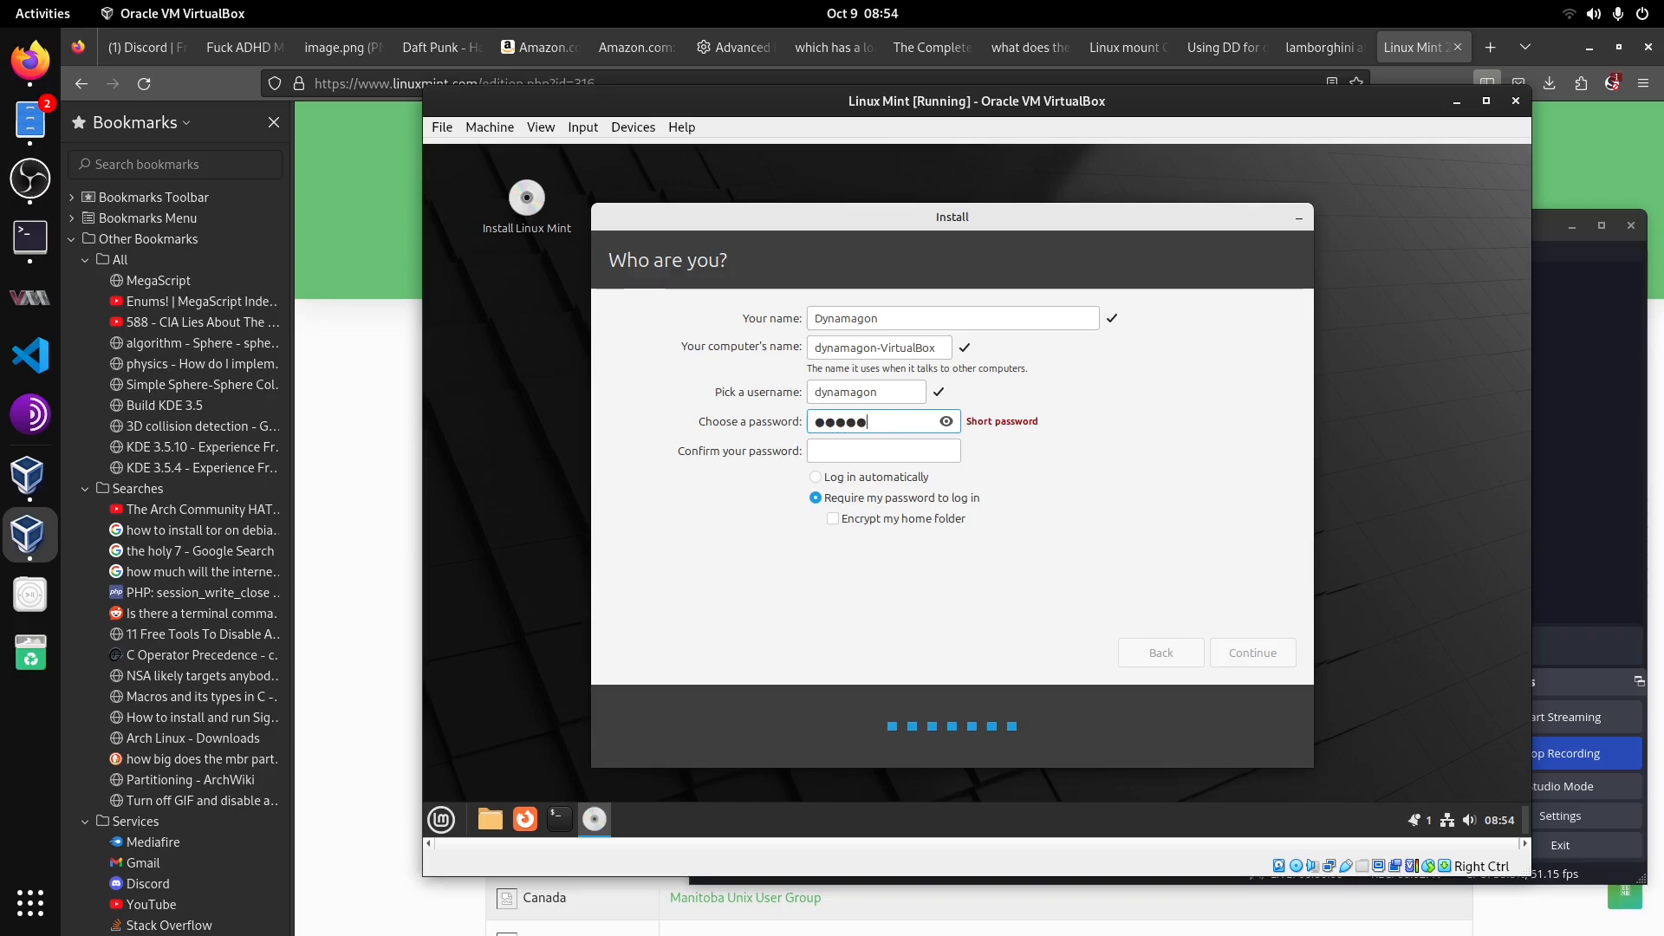
key("Tab")
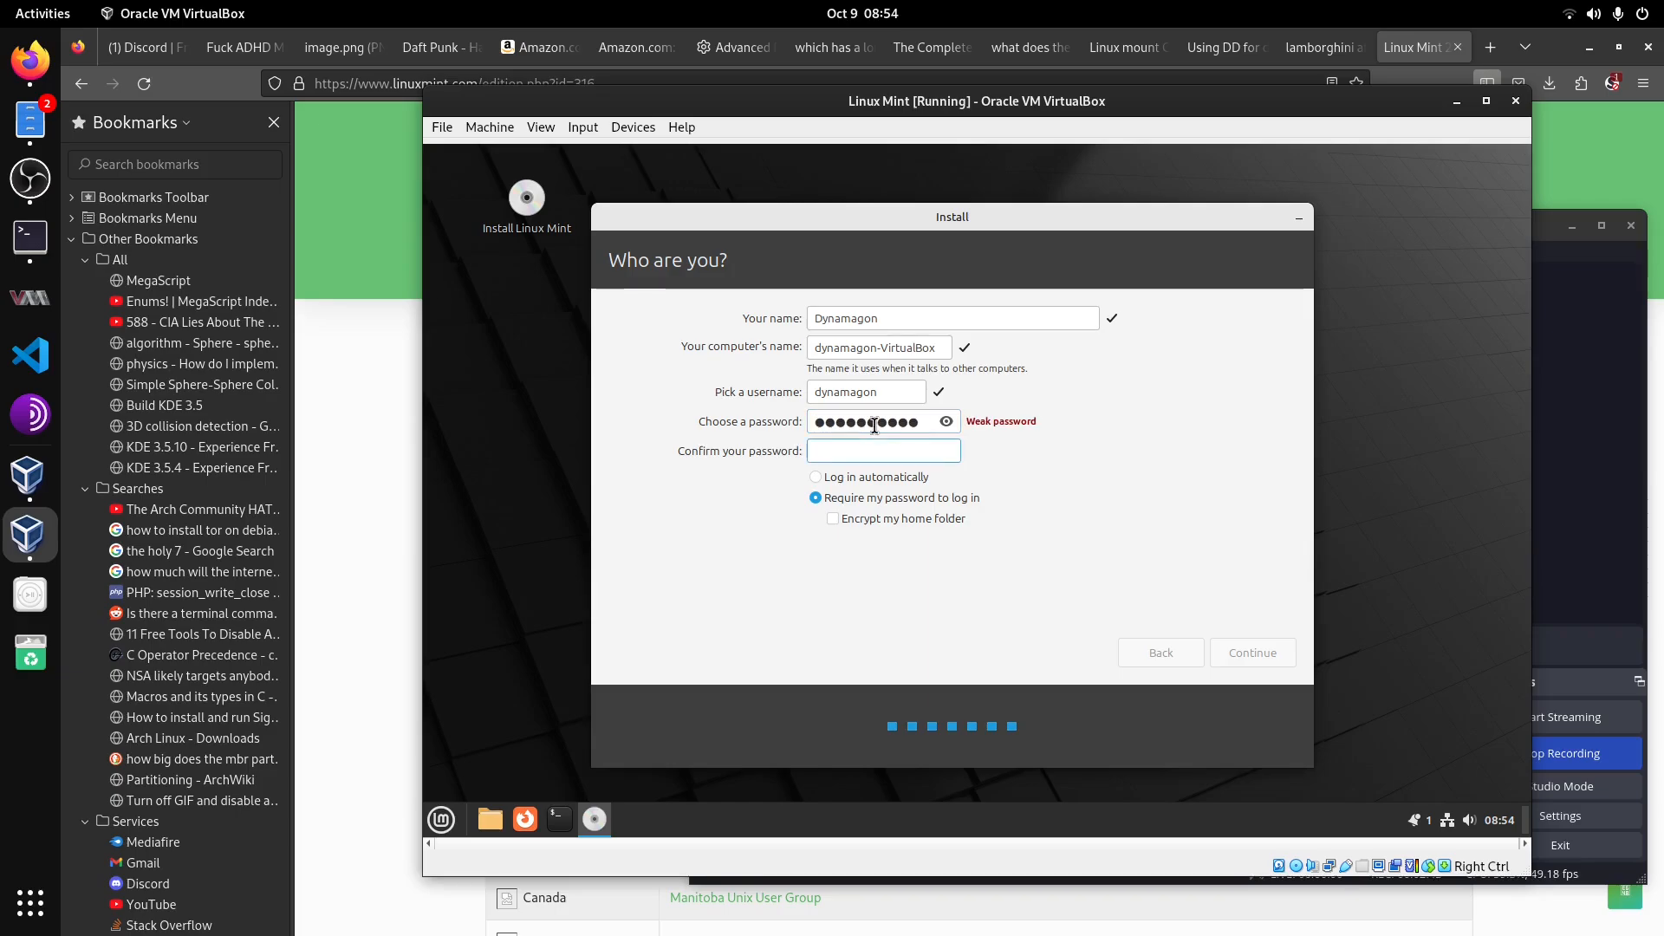
type("***********")
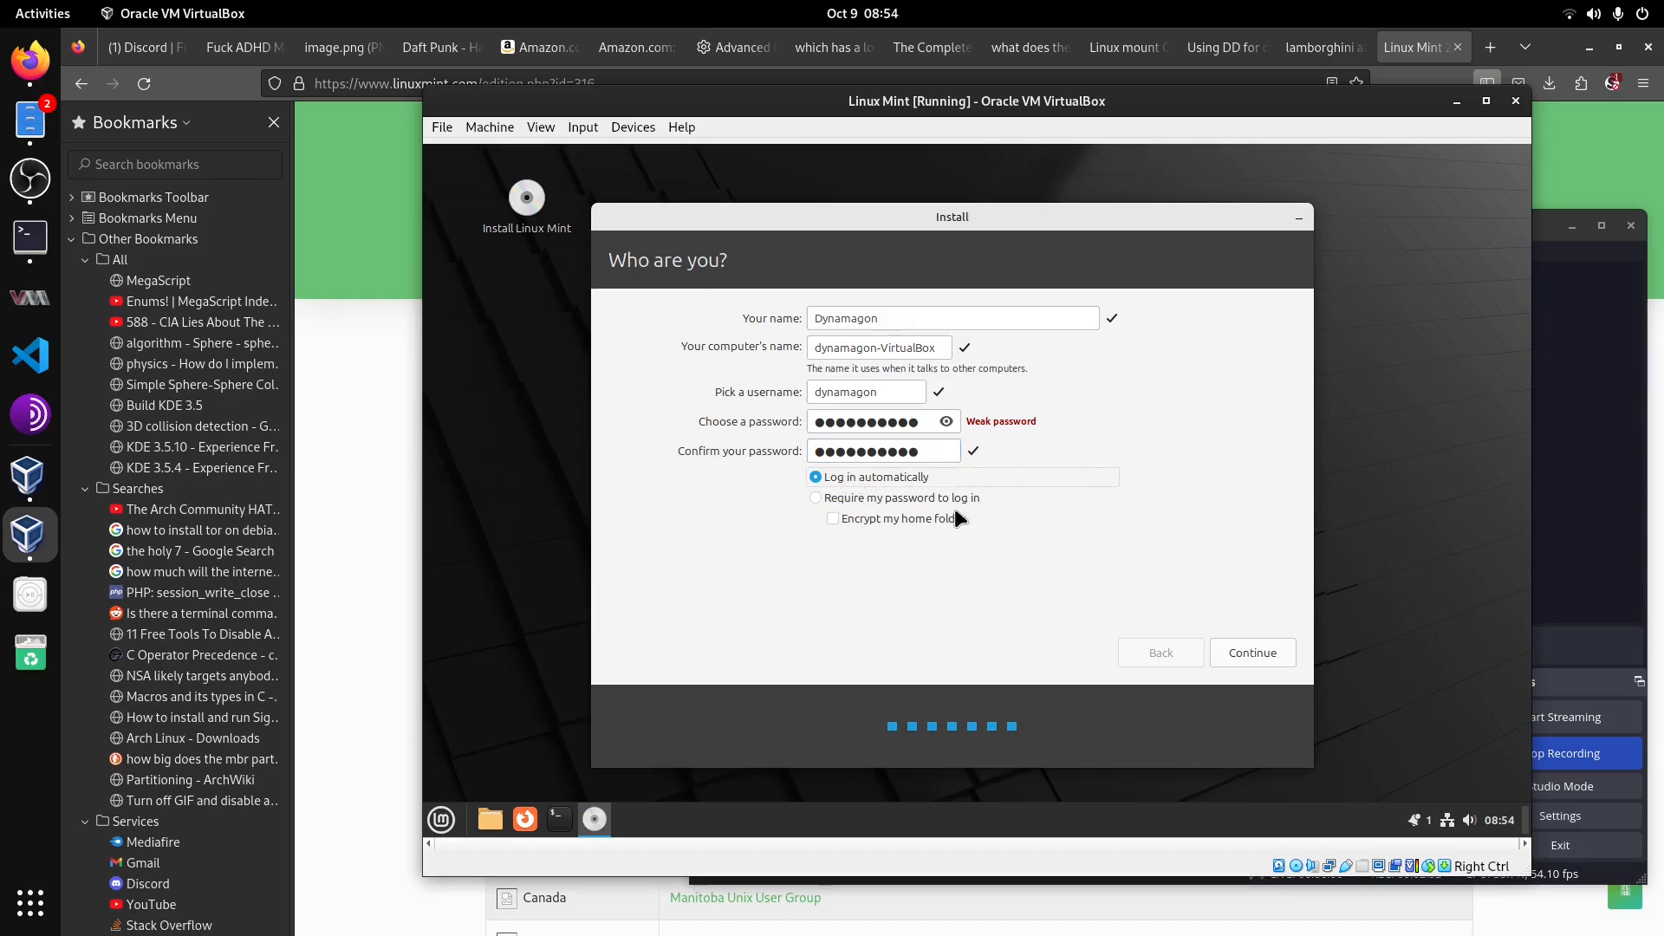
left_click(816, 498)
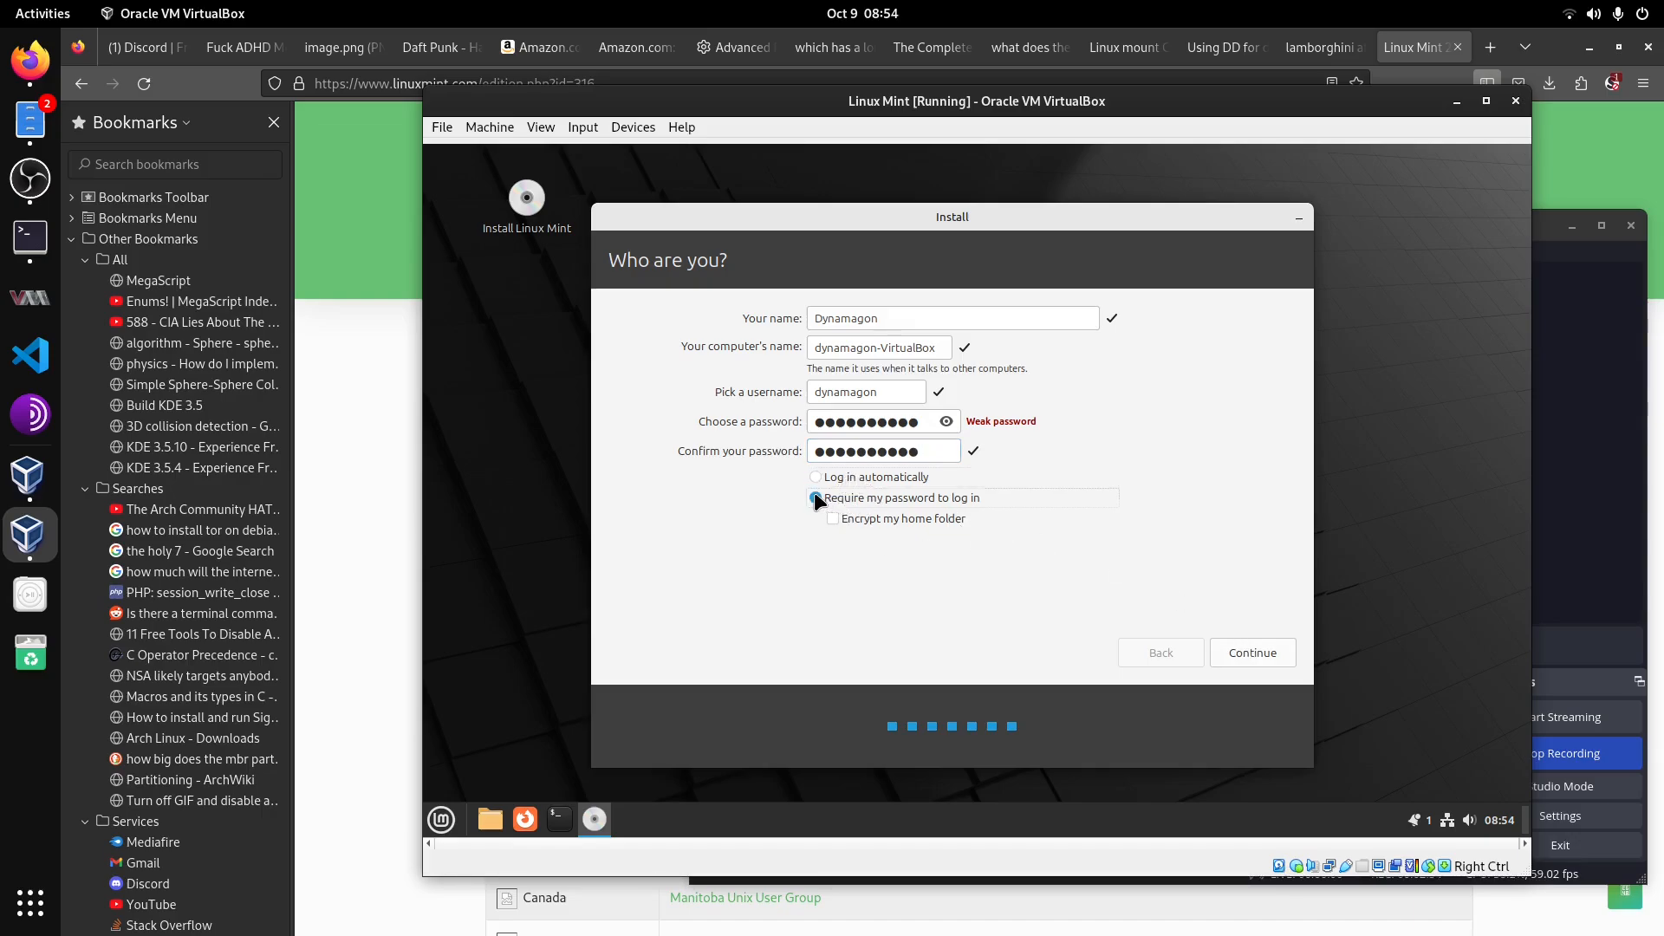
left_click(1254, 650)
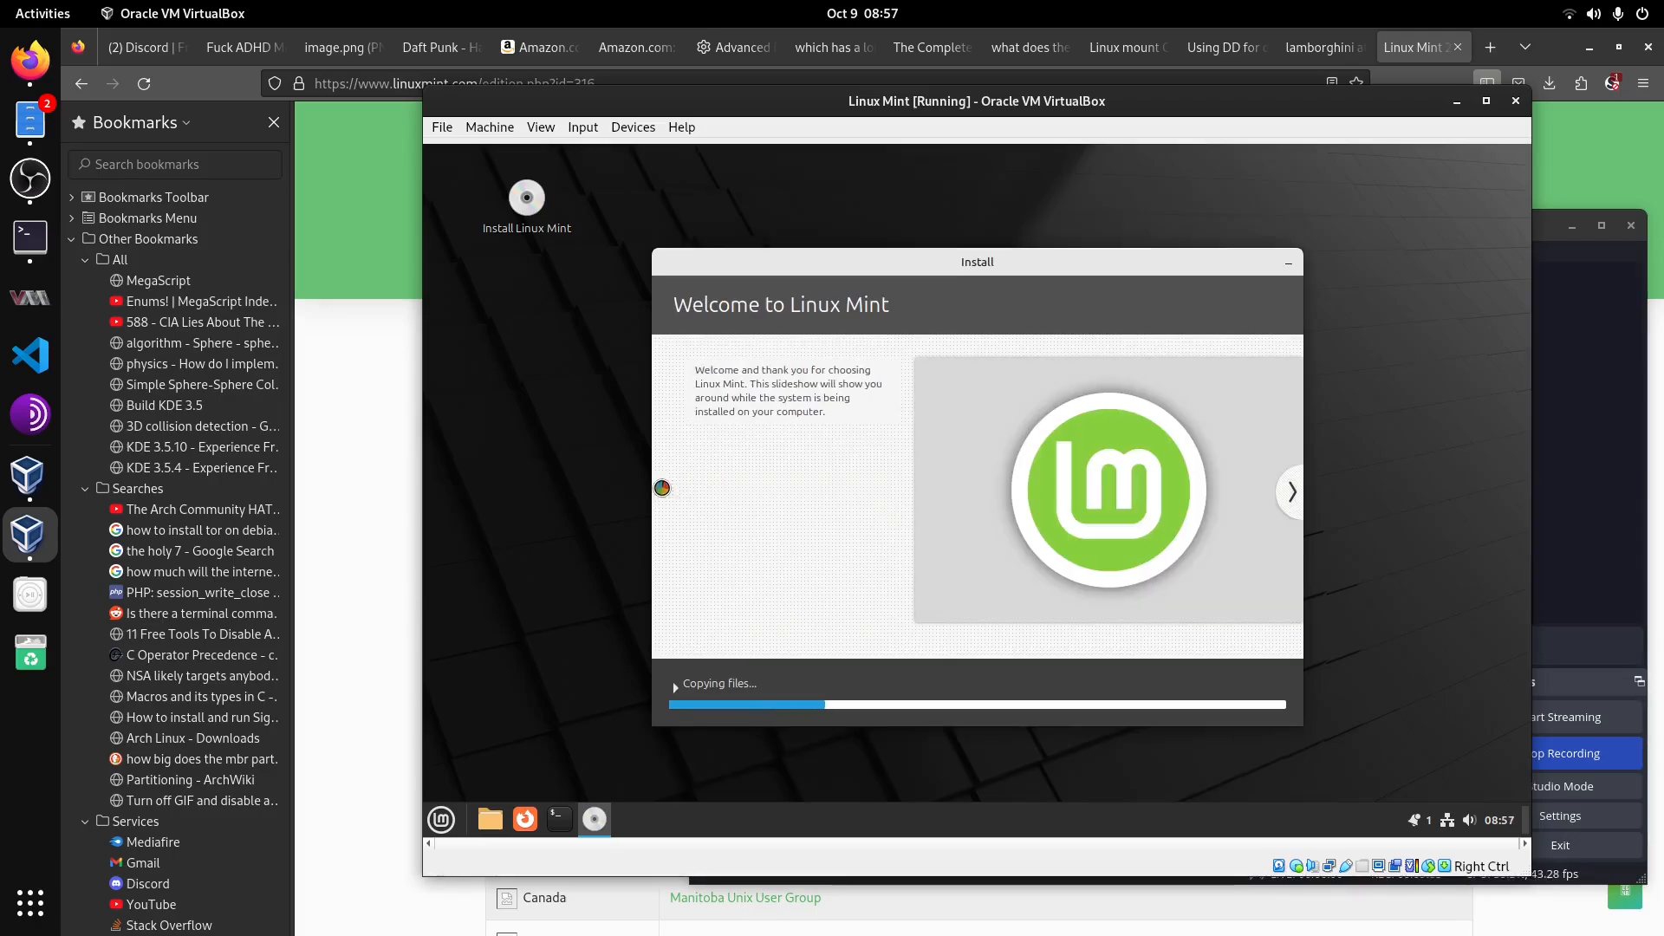
Step: Browse the installer slideshow while the installation runs
left_click(1291, 492)
left_click(662, 491)
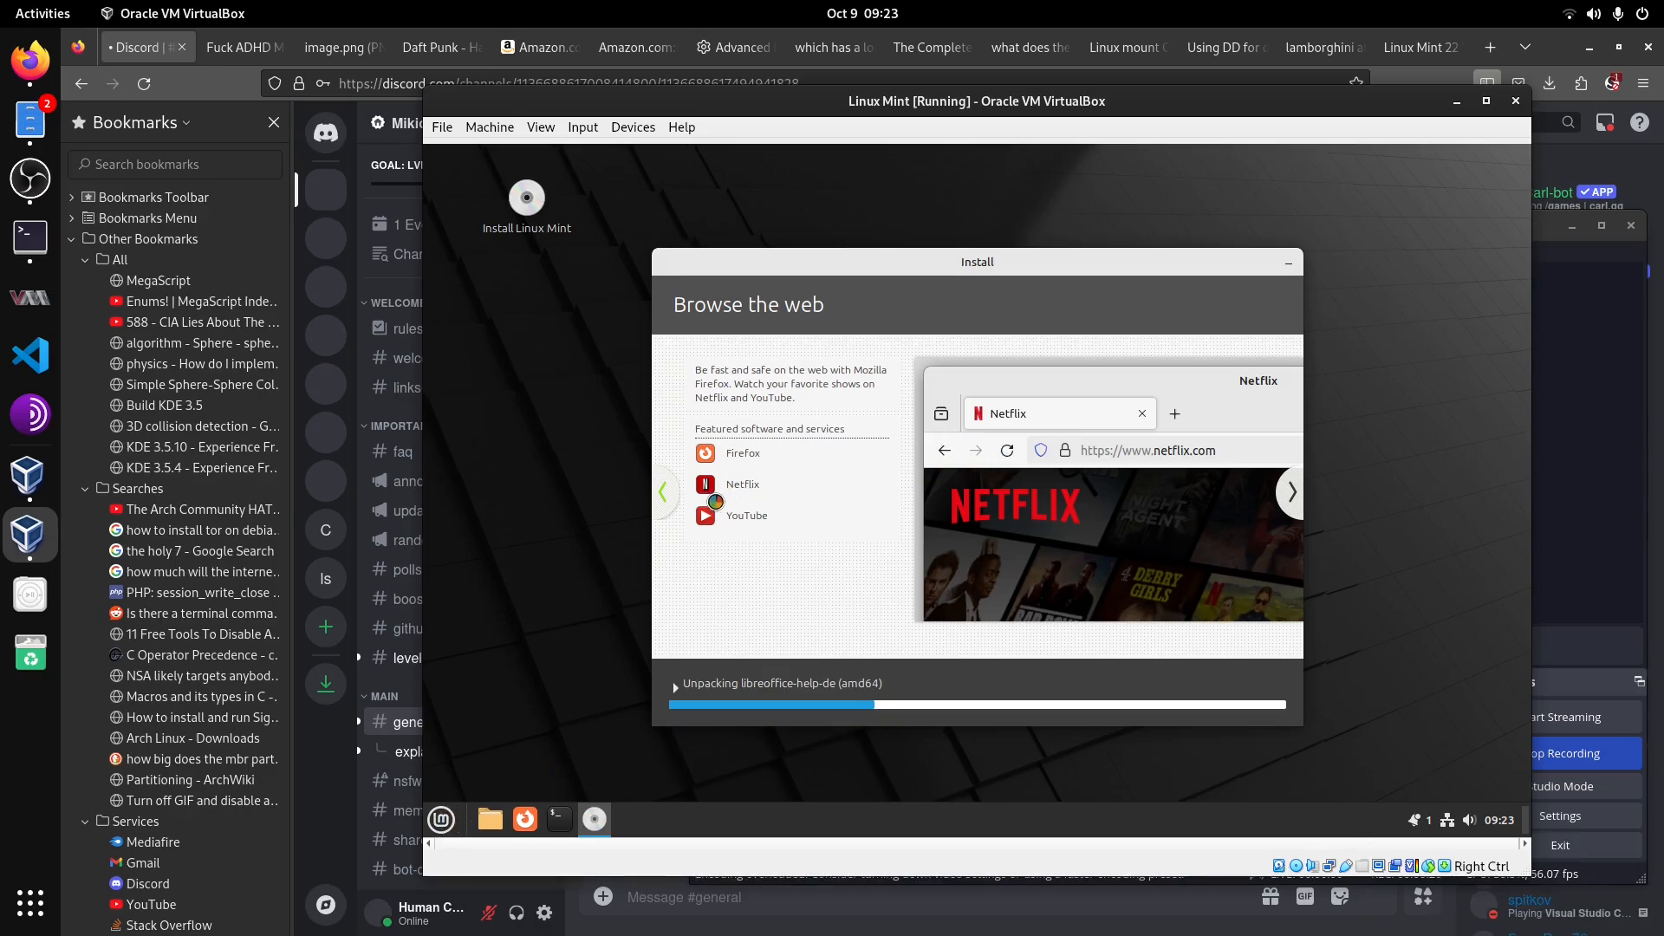
left_click(664, 493)
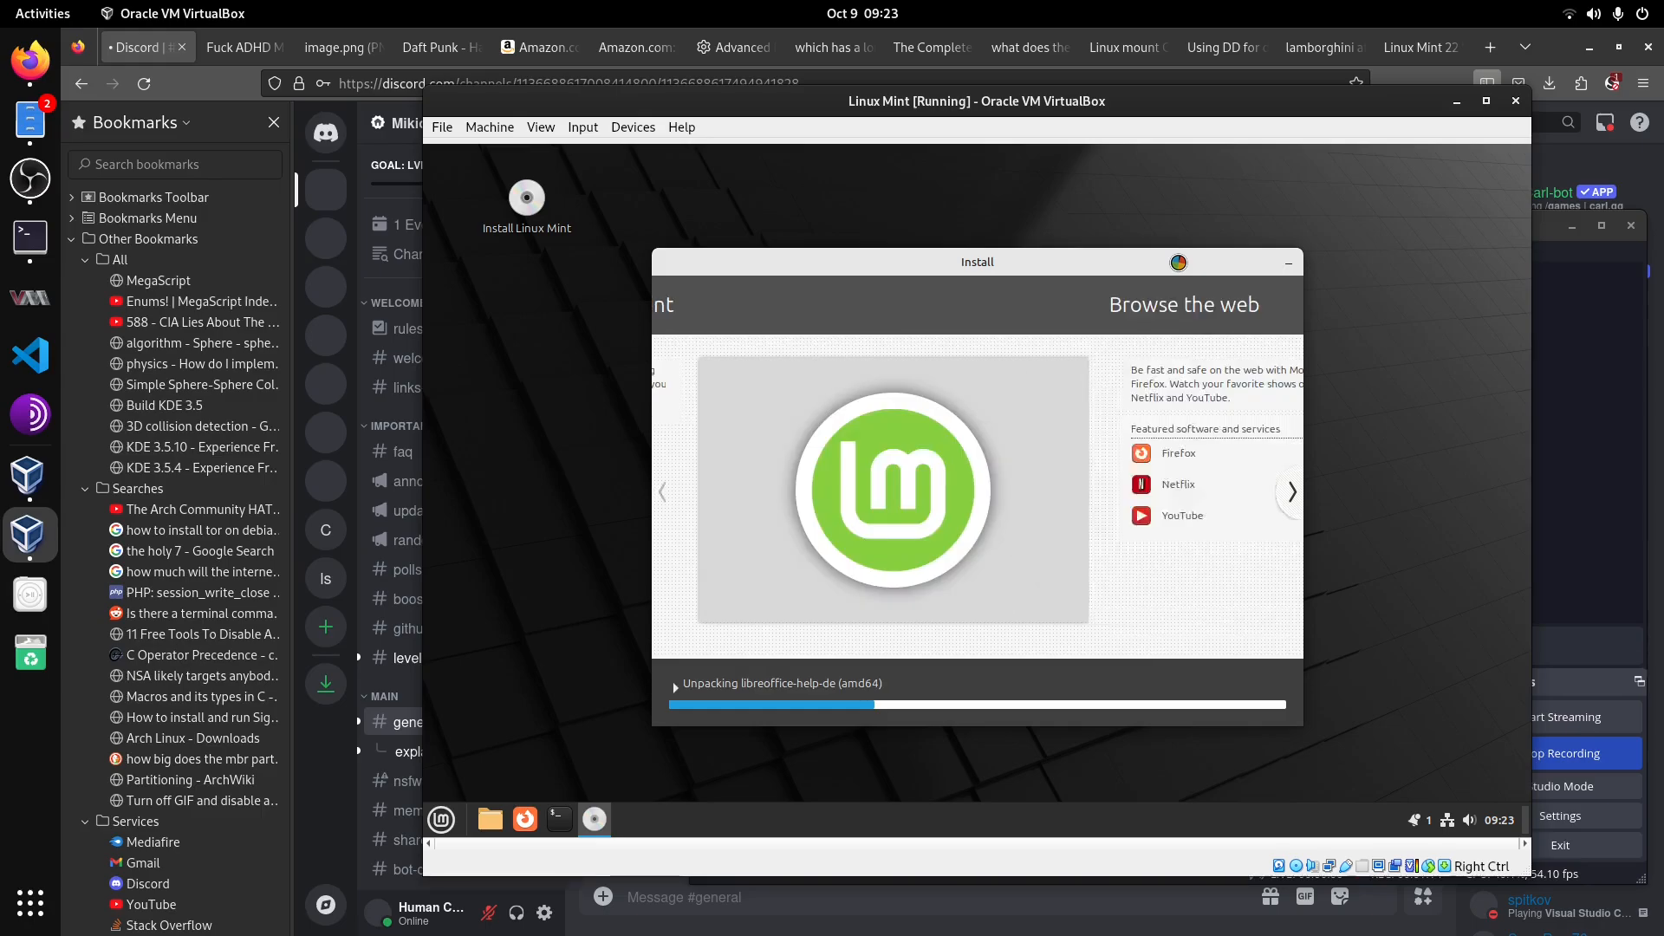
left_click(663, 492)
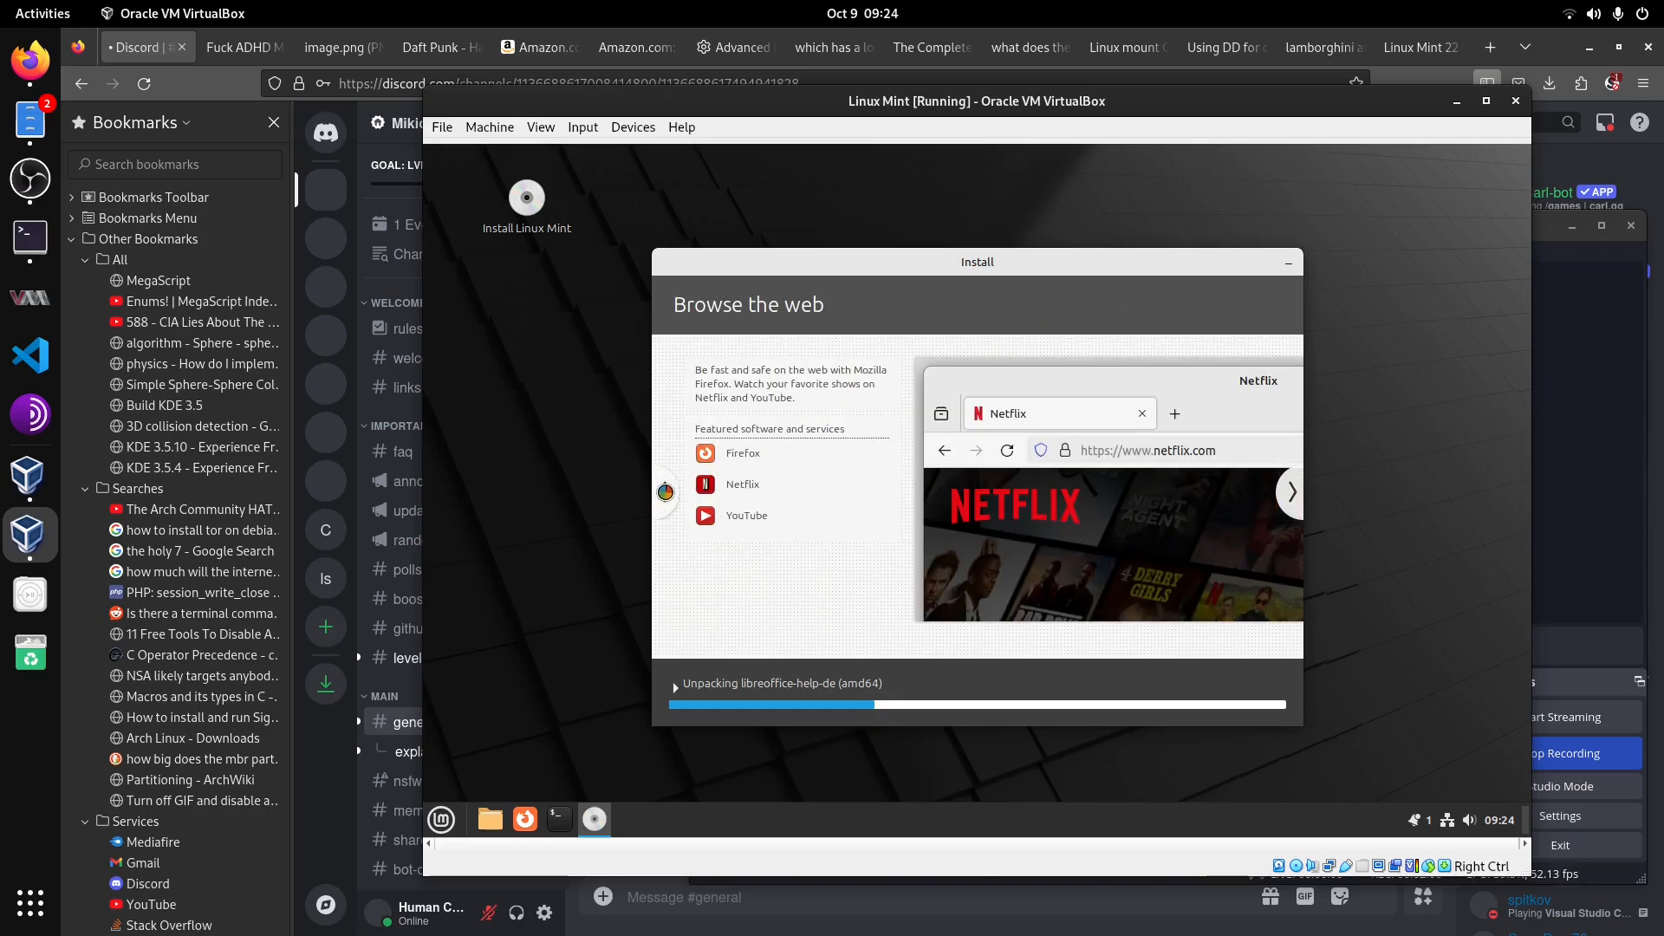
left_click(665, 492)
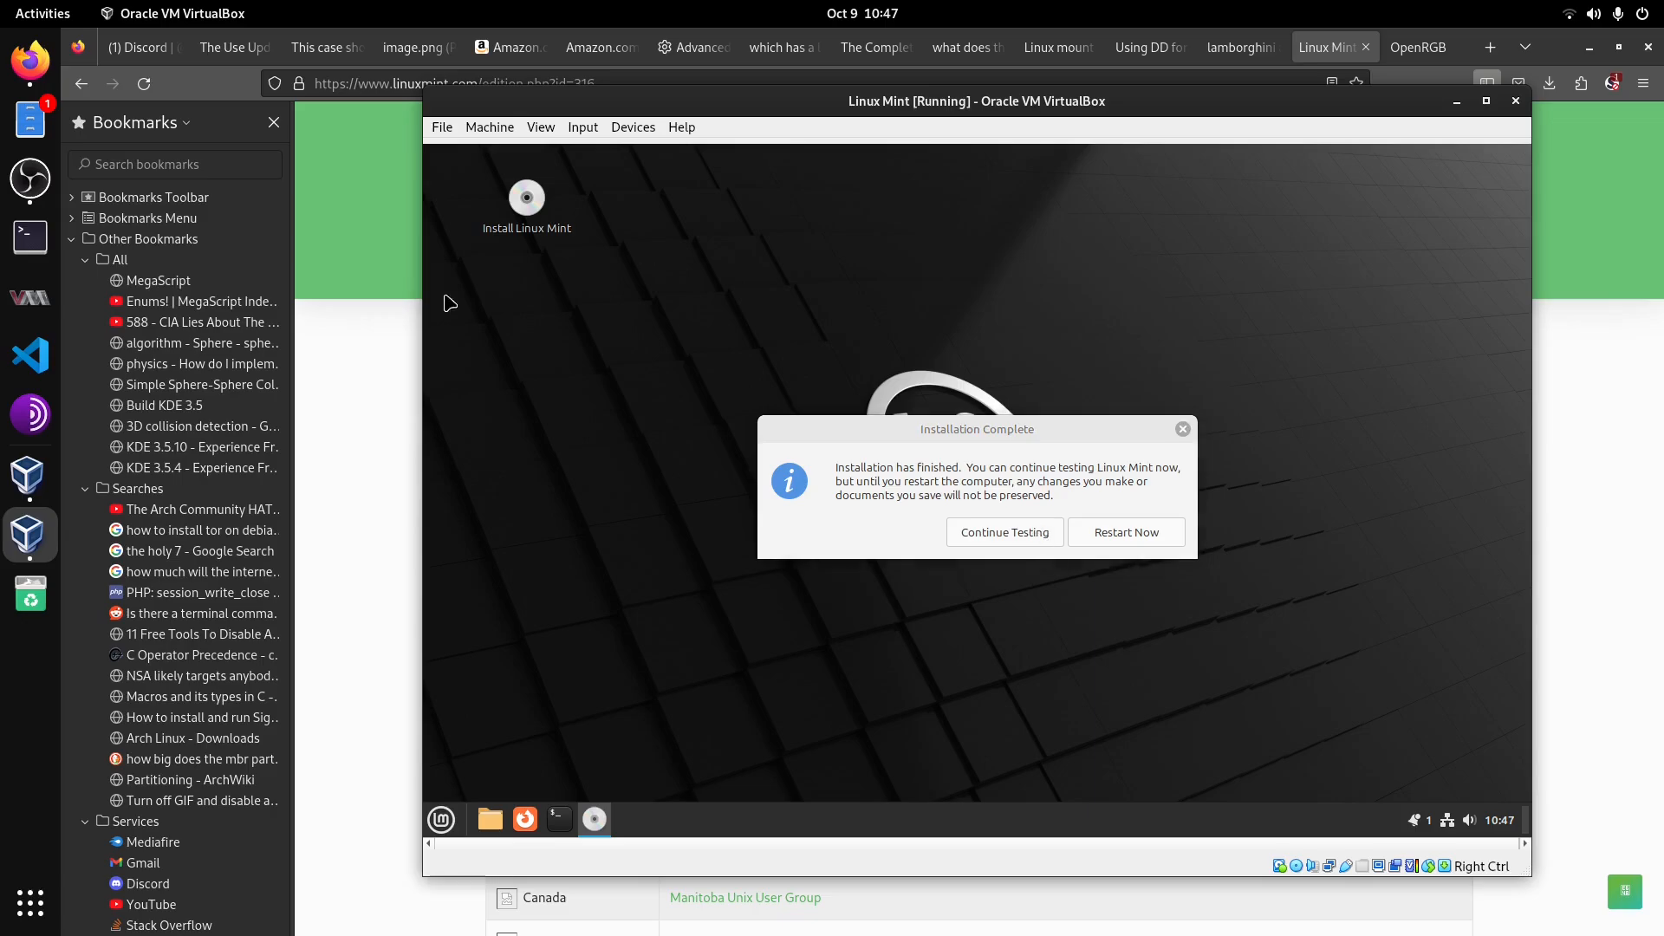
Step: Open the Debian12 VM's storage settings in VirtualBox Manager, then close the settings and the manager
left_click(28, 475)
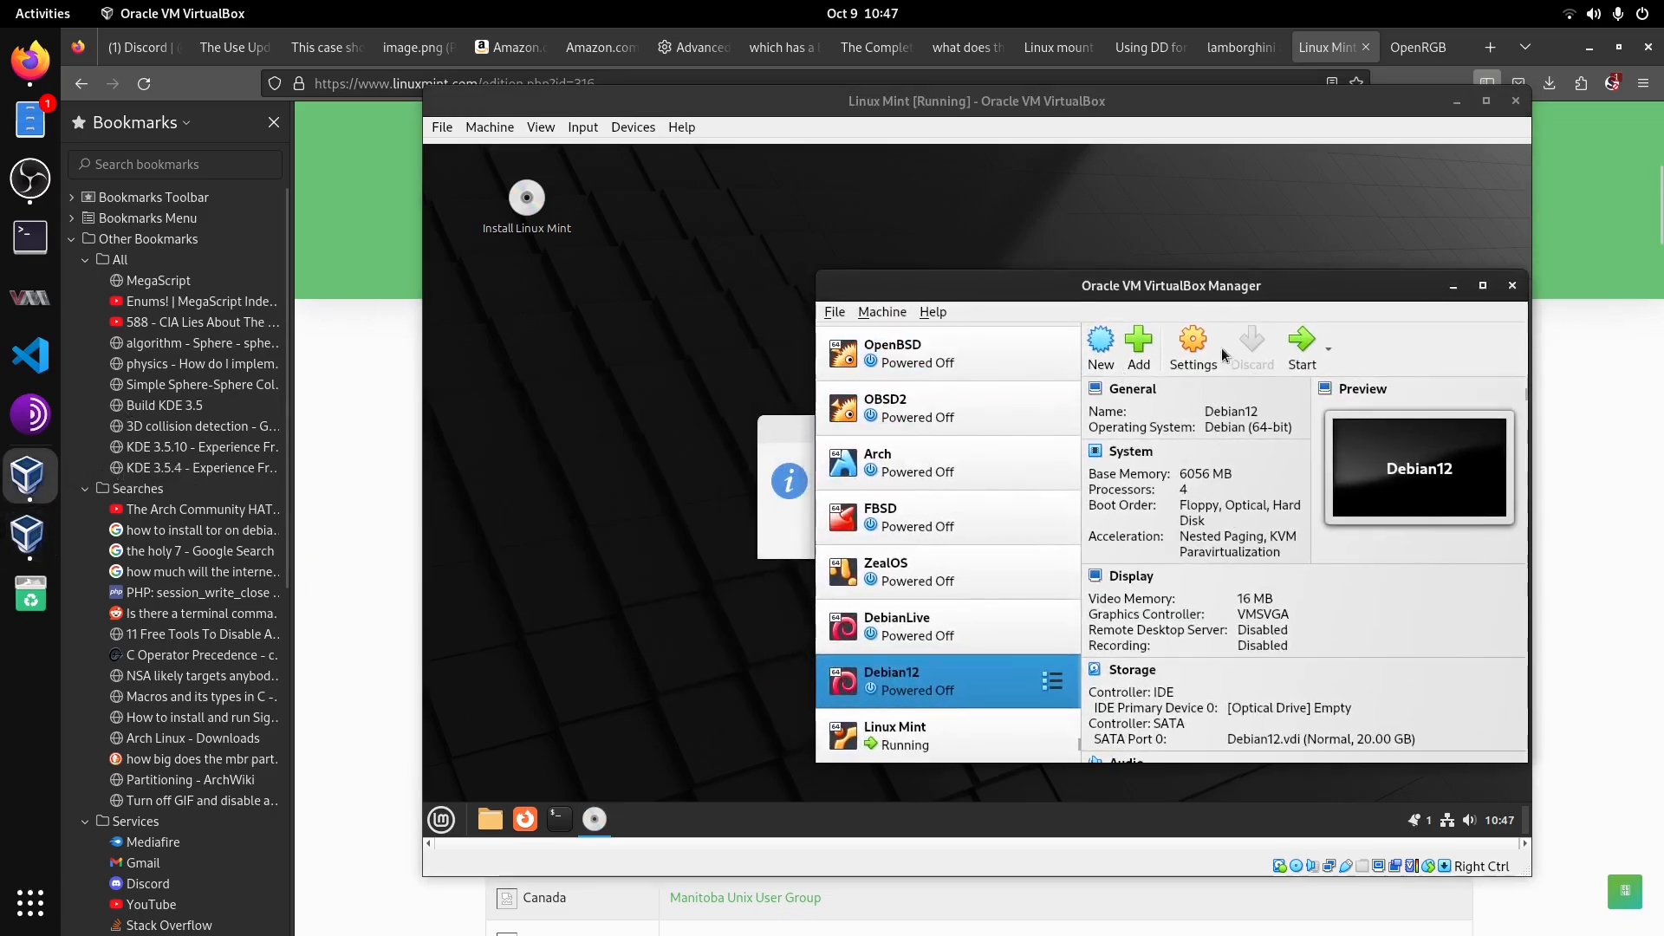
left_click(1208, 344)
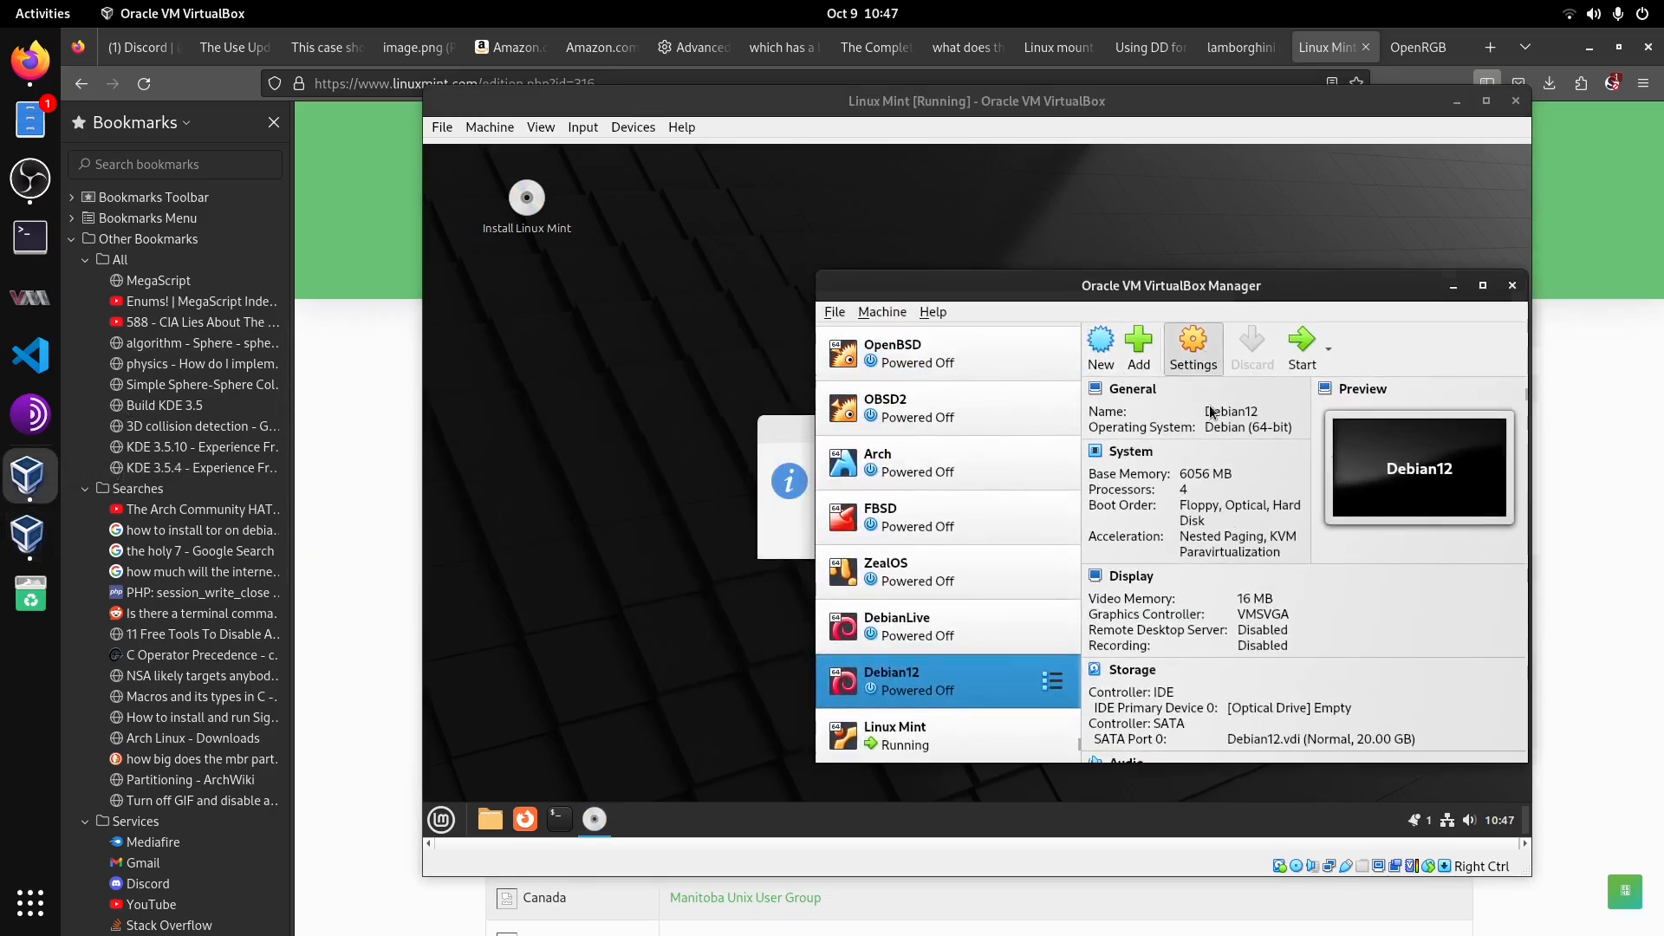
left_click(878, 392)
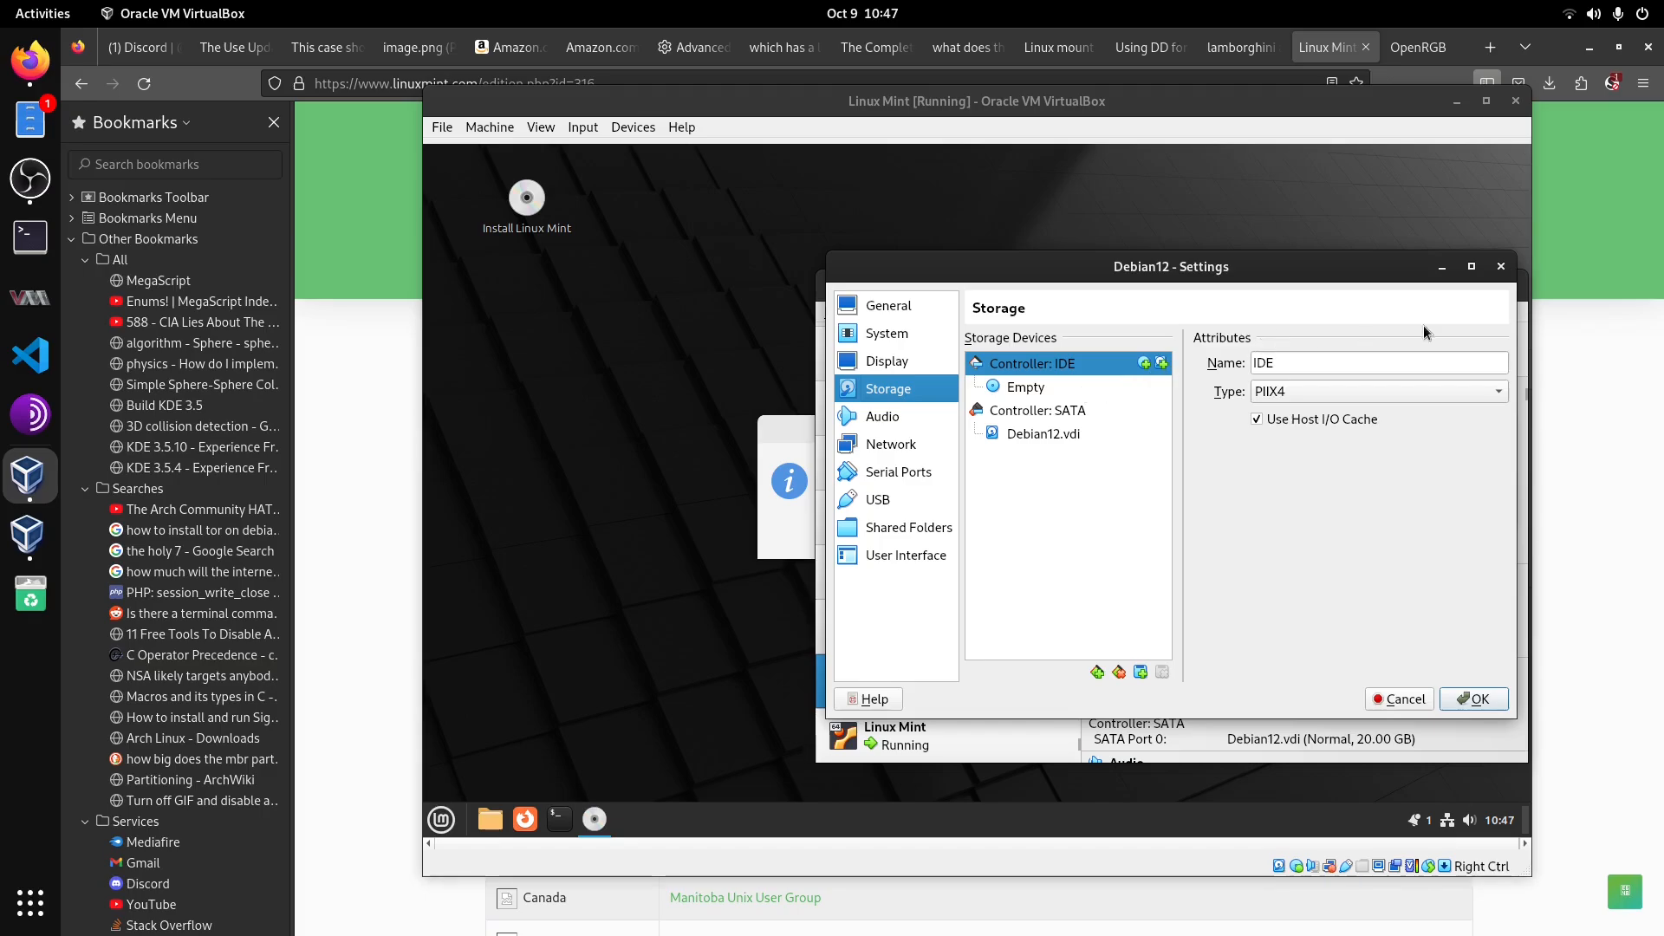
left_click(1501, 267)
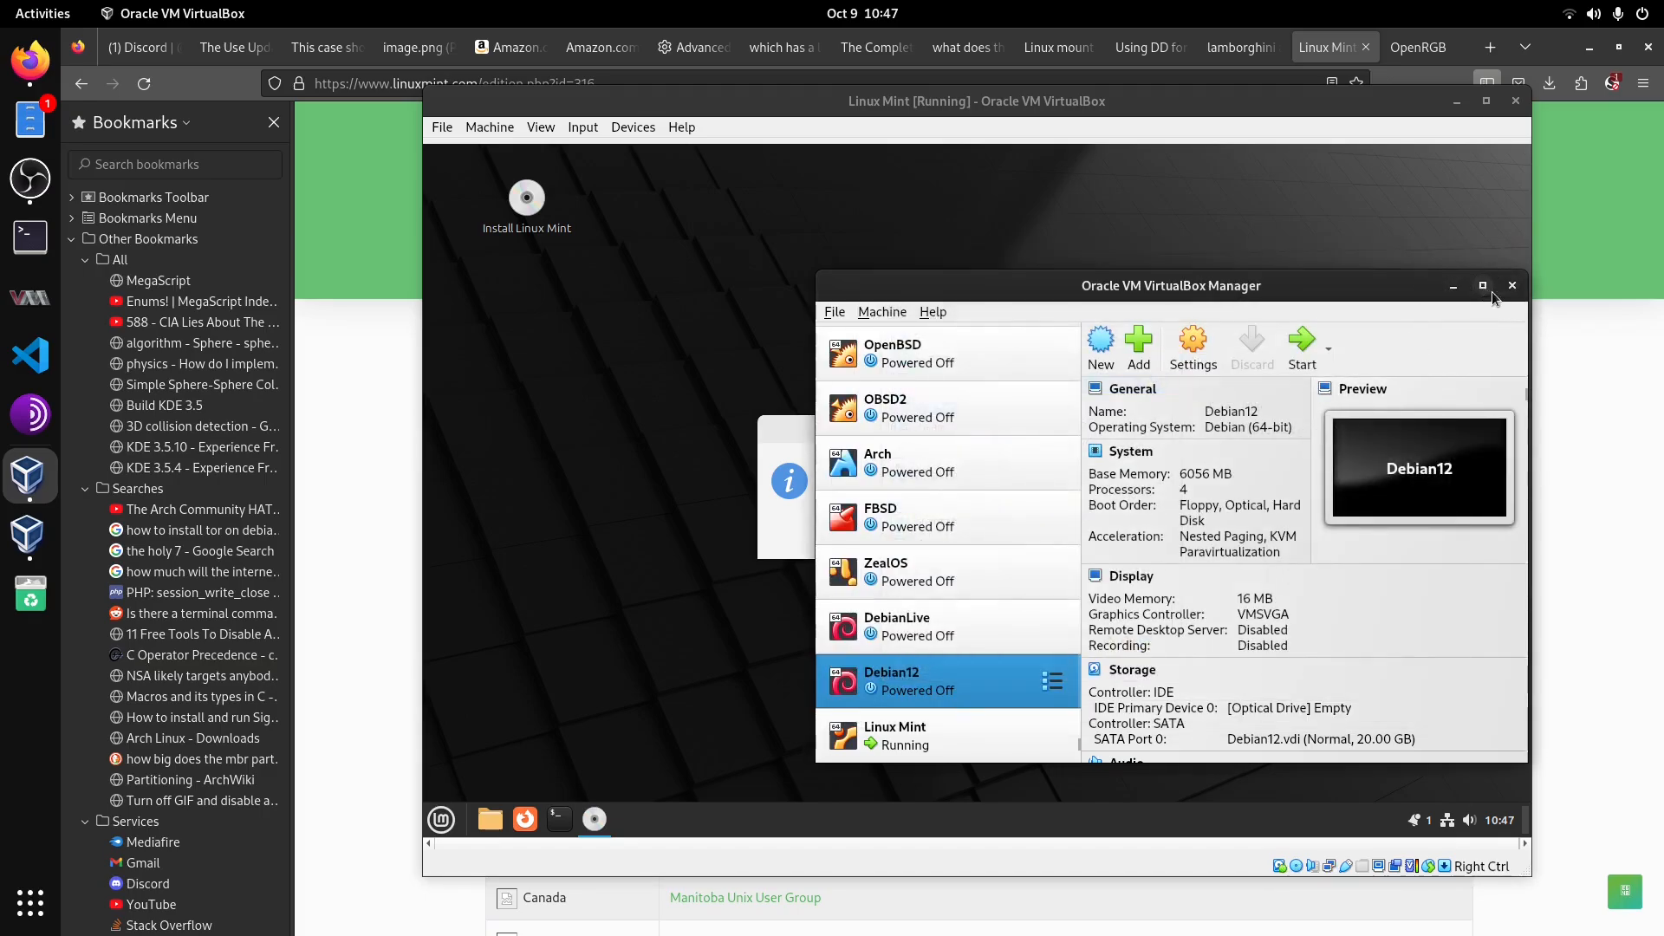
left_click(1513, 287)
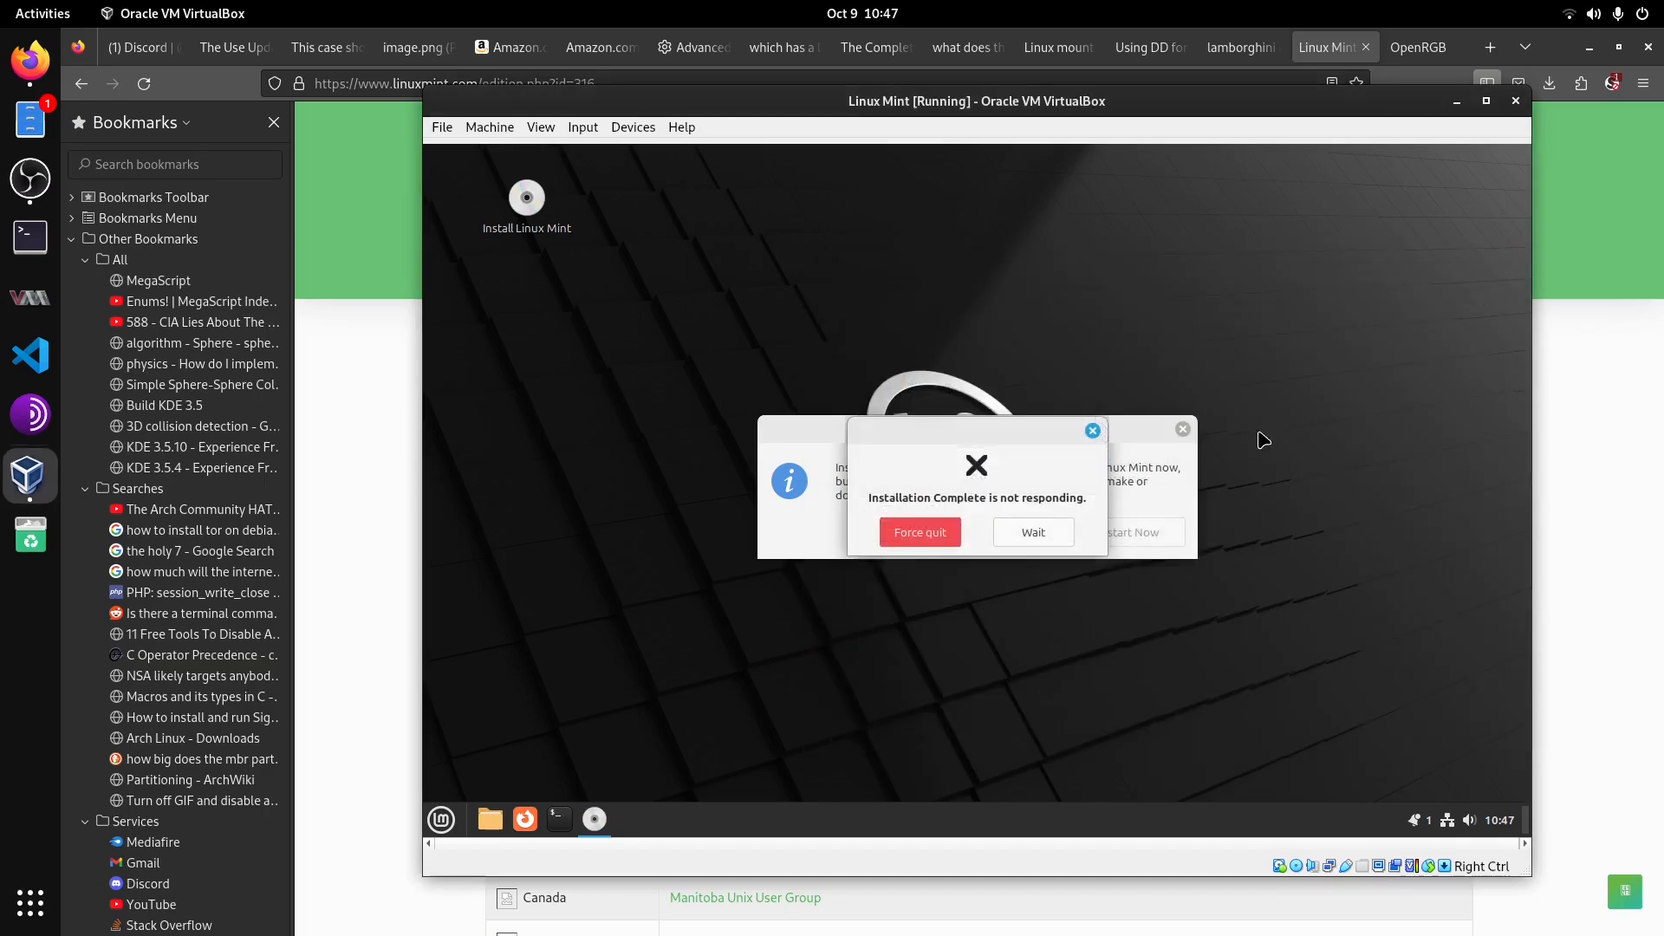
Step: Wait out the unresponsive installer dialog, then restart the virtual machine from the Mint menu's power options
left_click(1030, 532)
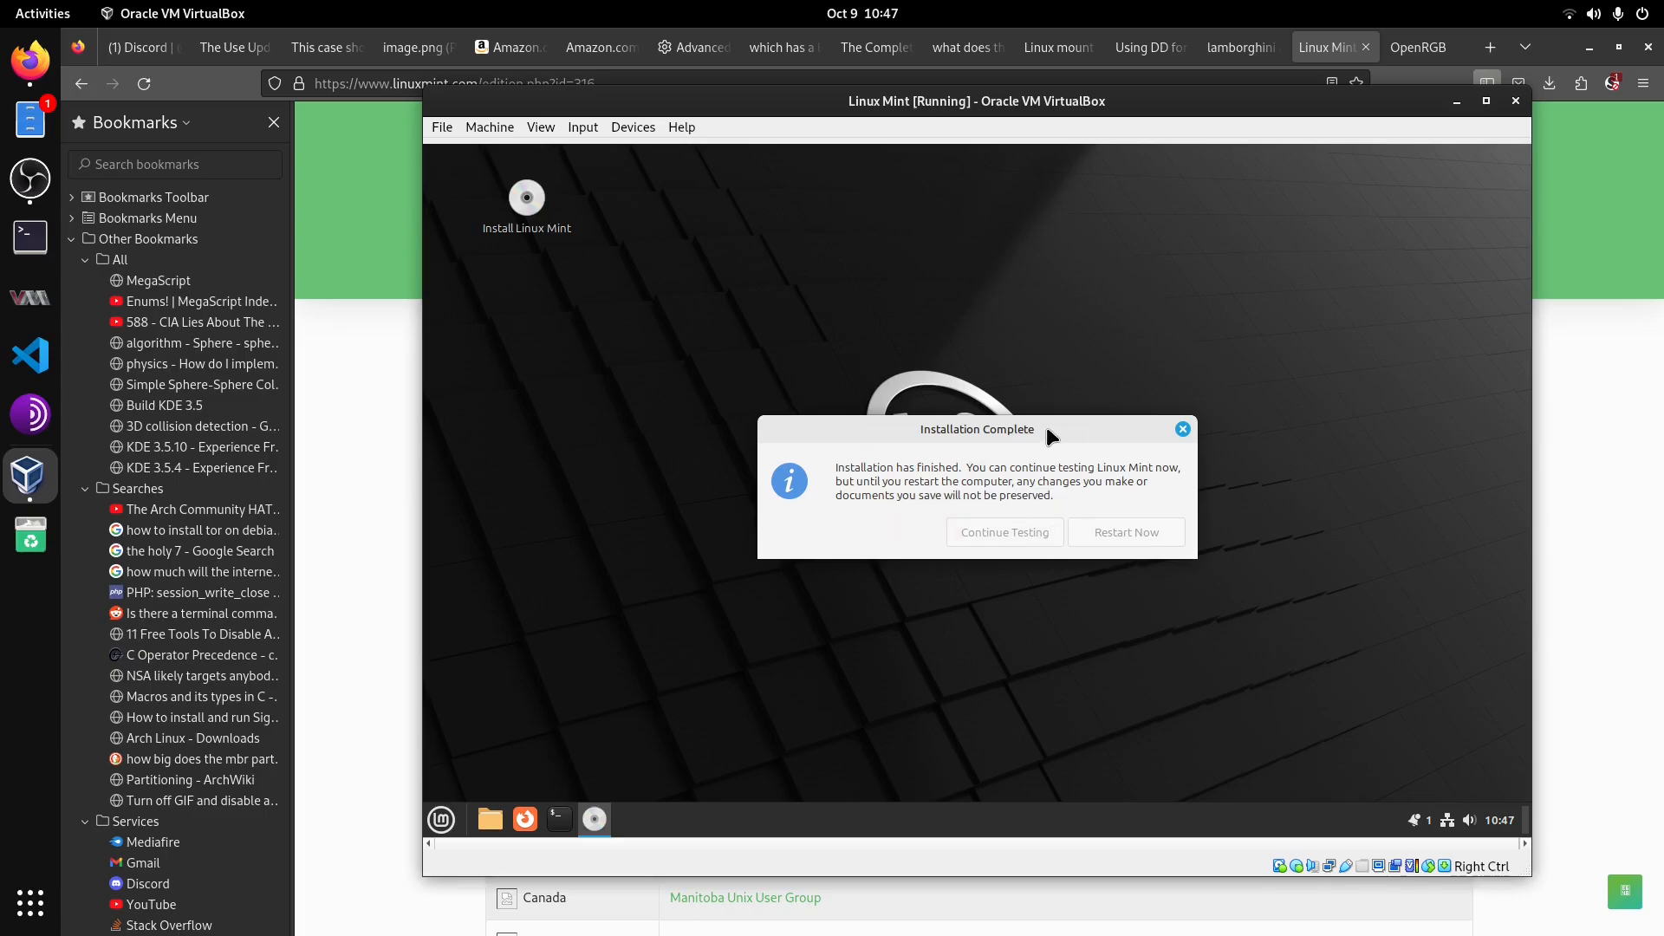
left_click_drag(1047, 429, 1055, 430)
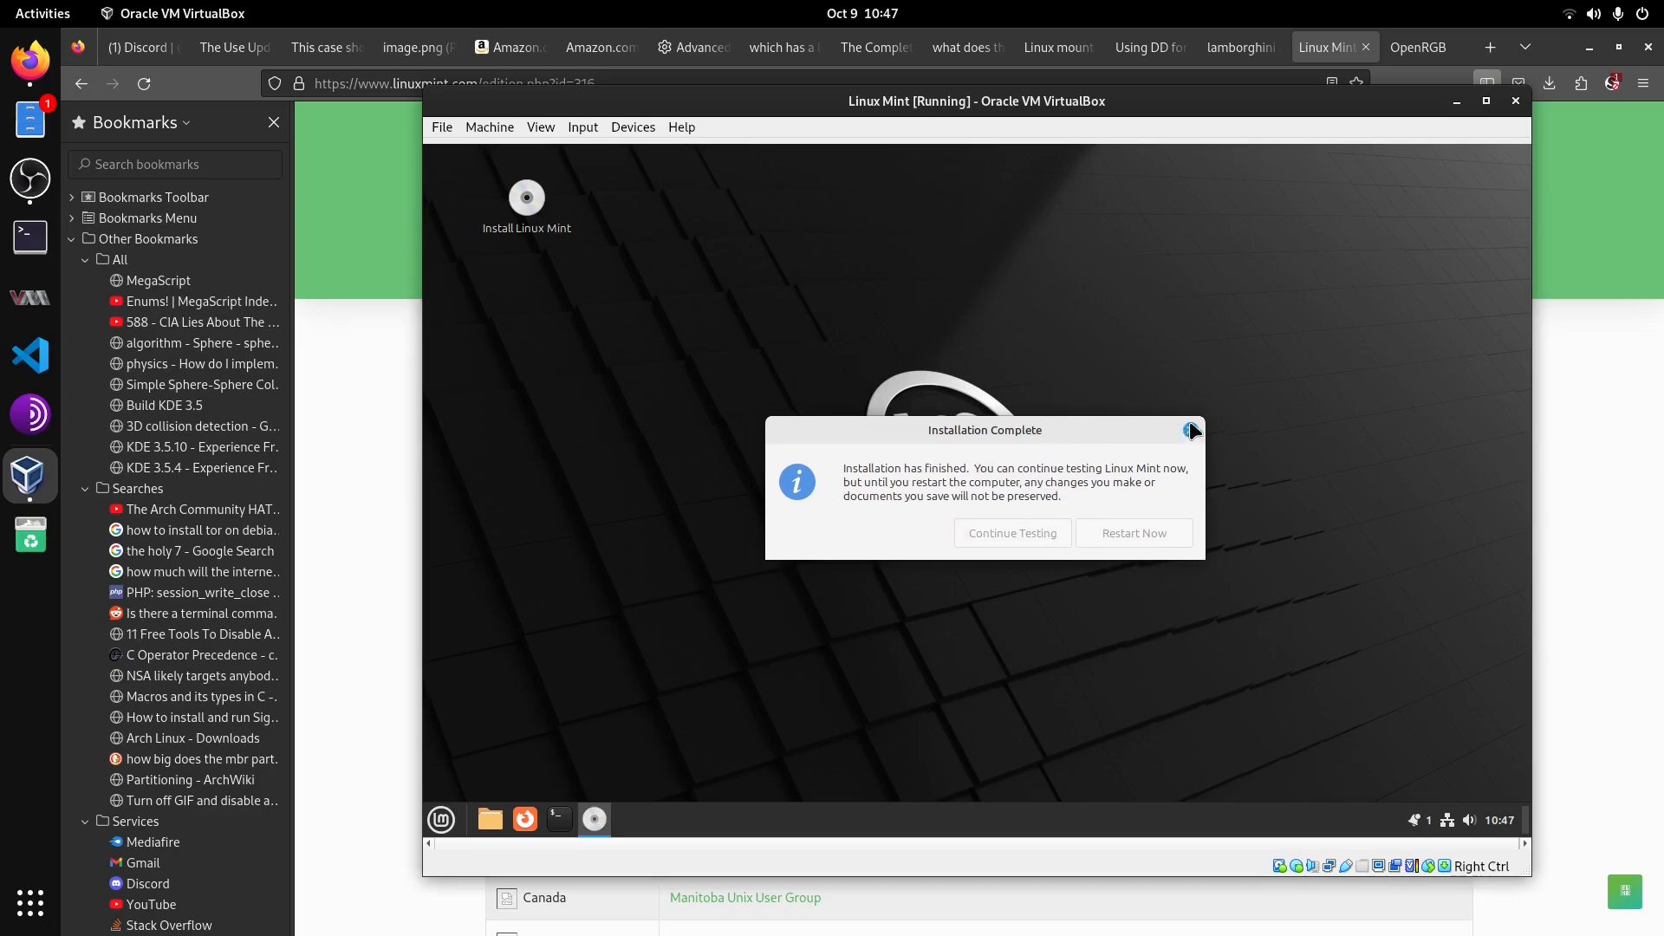
left_click(441, 820)
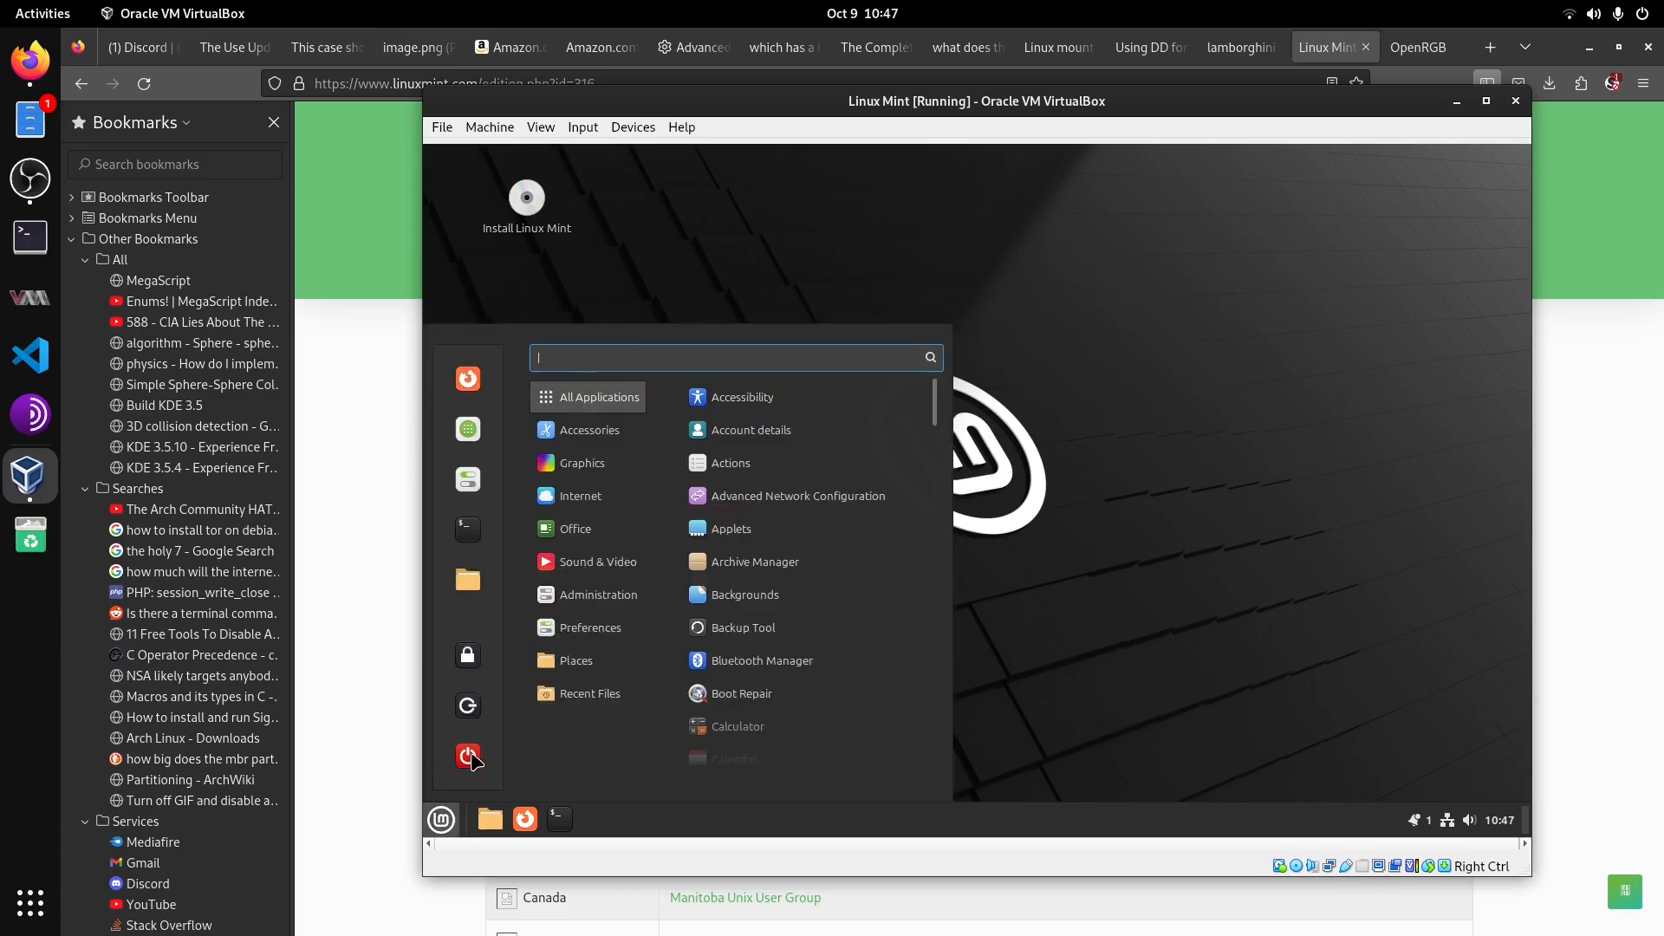
left_click(469, 757)
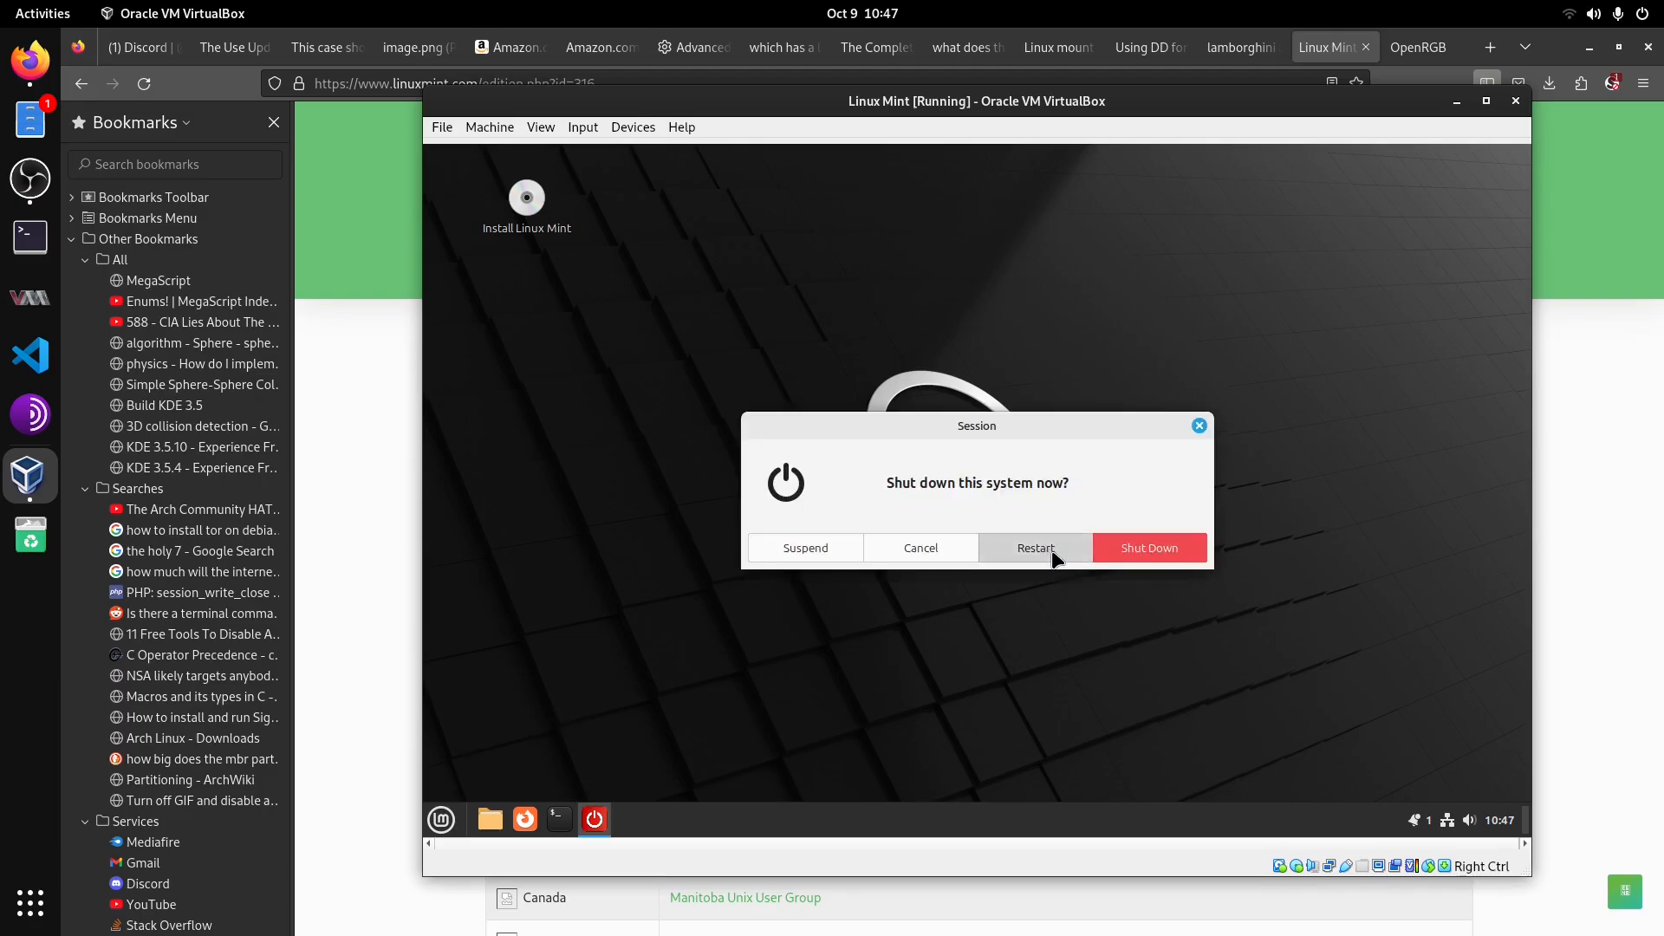
left_click(1054, 555)
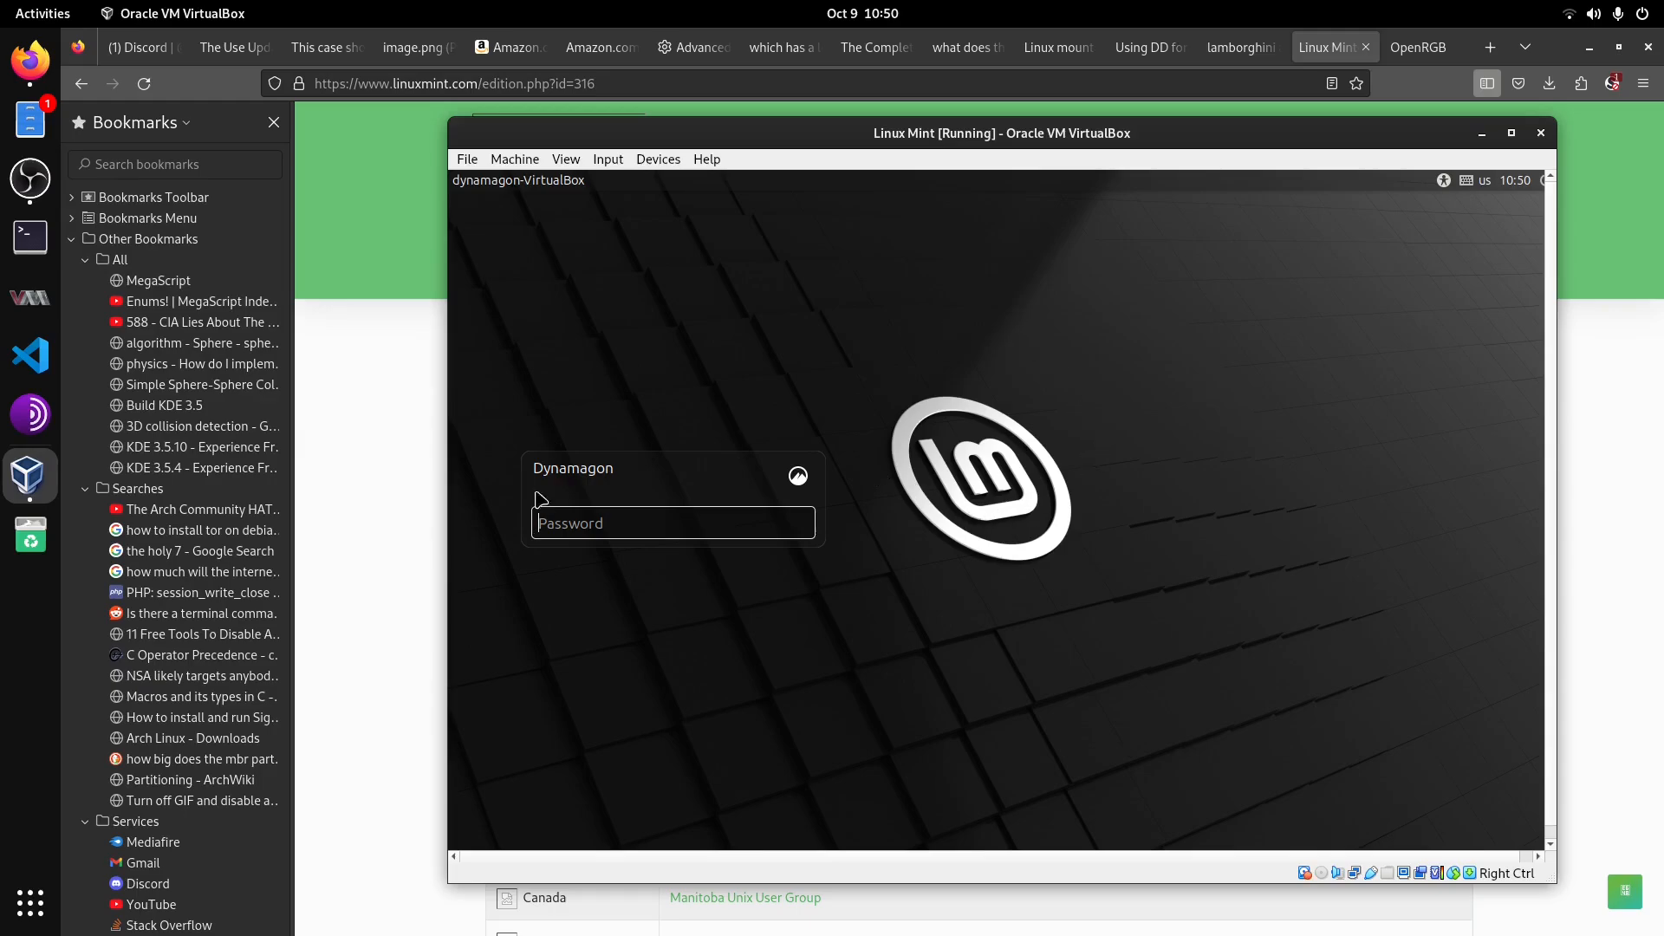
Step: Log in to the installed Linux Mint with the account password and dismiss the network connection notification
type("•••••••••")
key("Return")
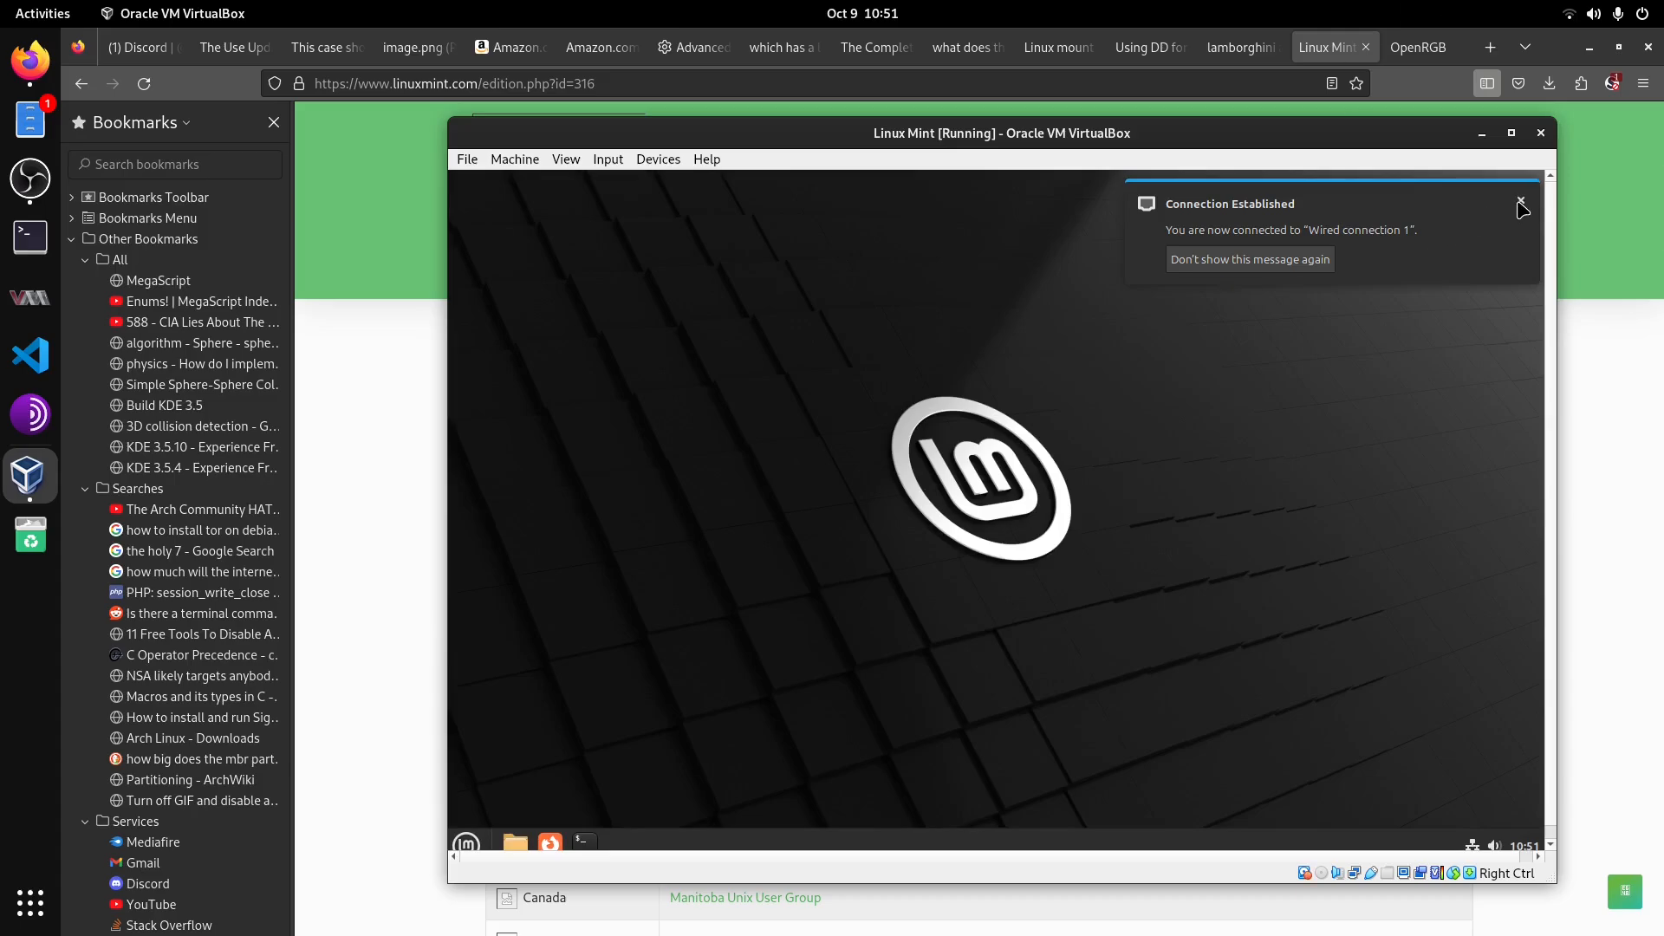
left_click(1521, 203)
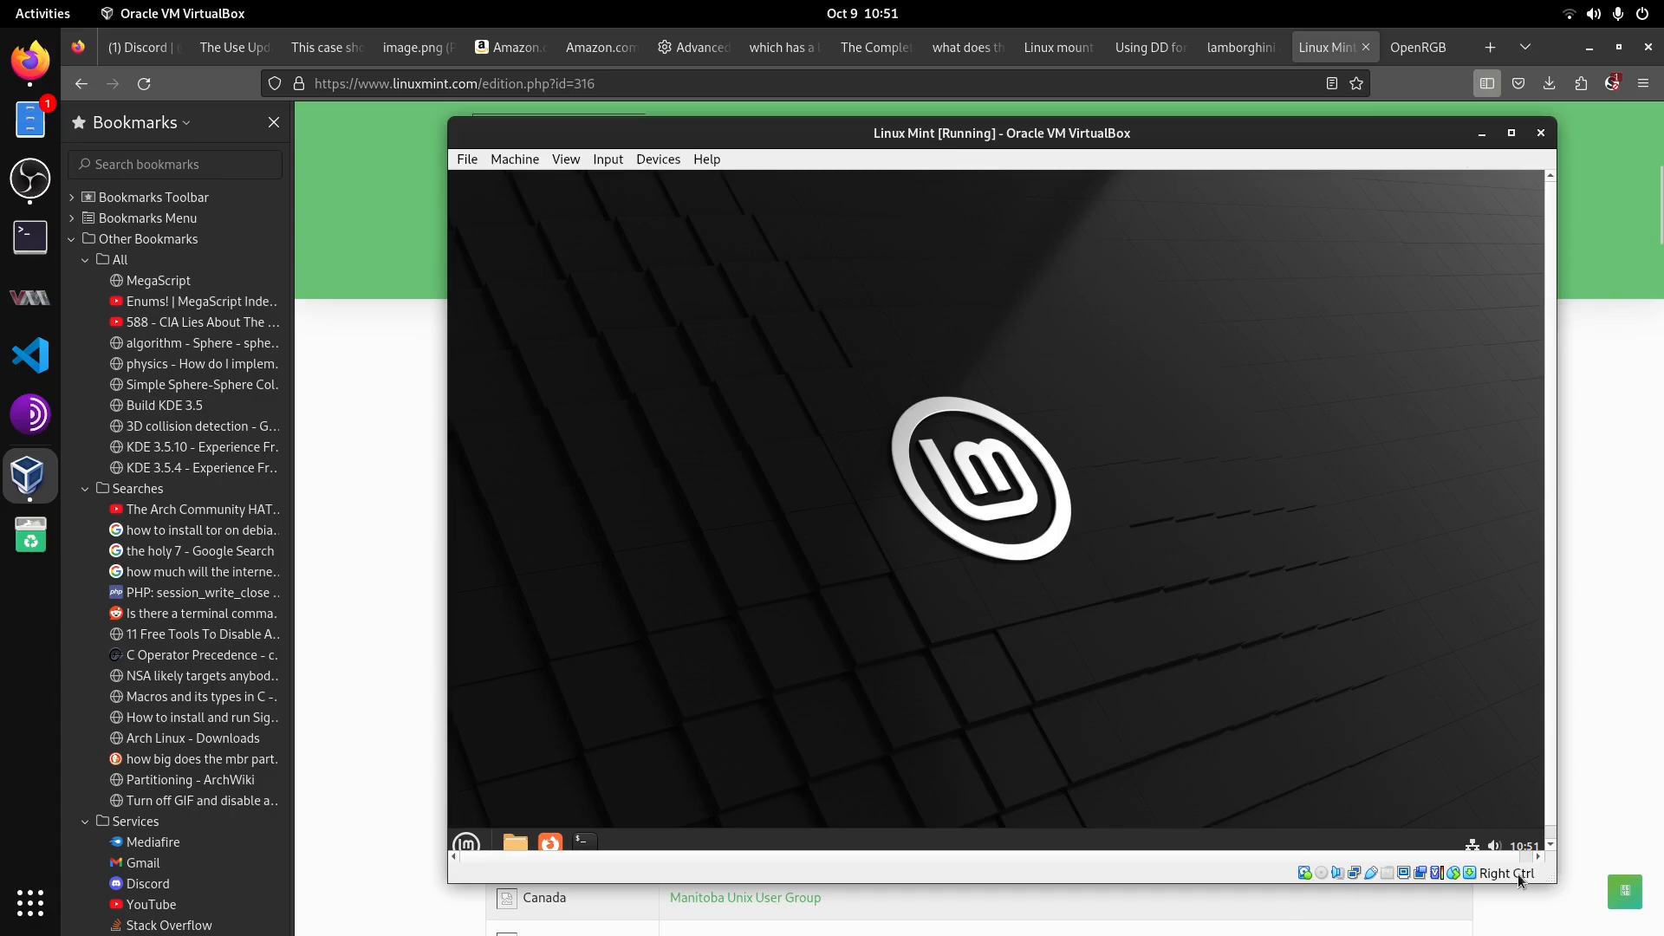
Step: Open the First Steps page of the Welcome screen, then close the Welcome window
left_click_drag(1556, 882, 1561, 891)
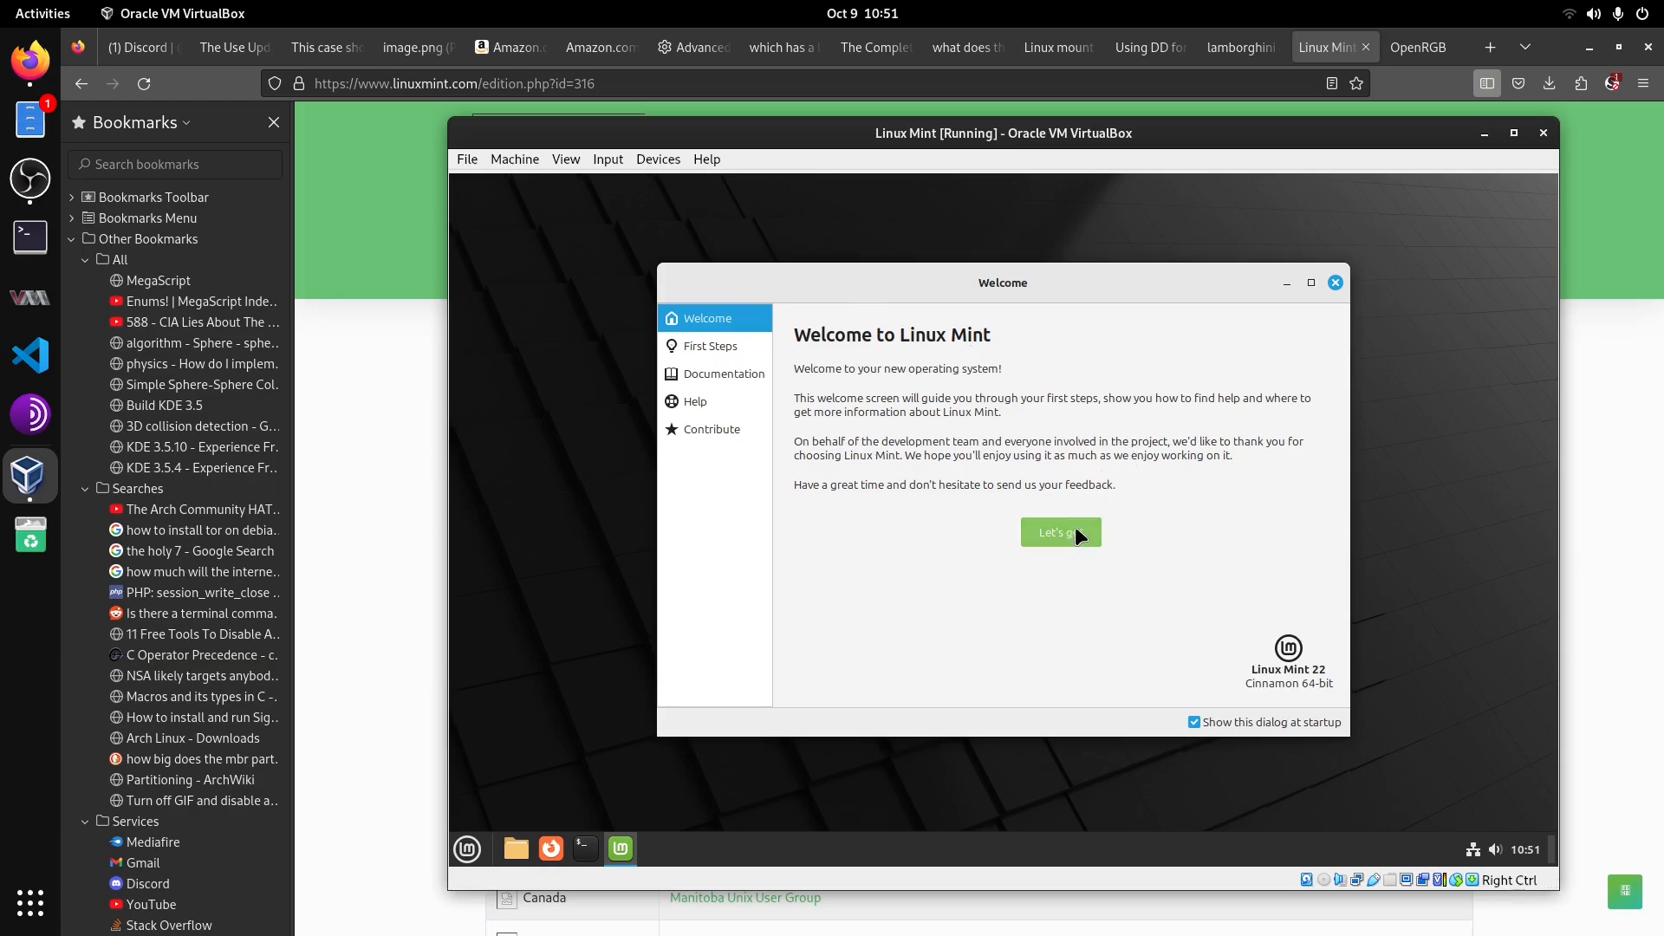
left_click(1069, 535)
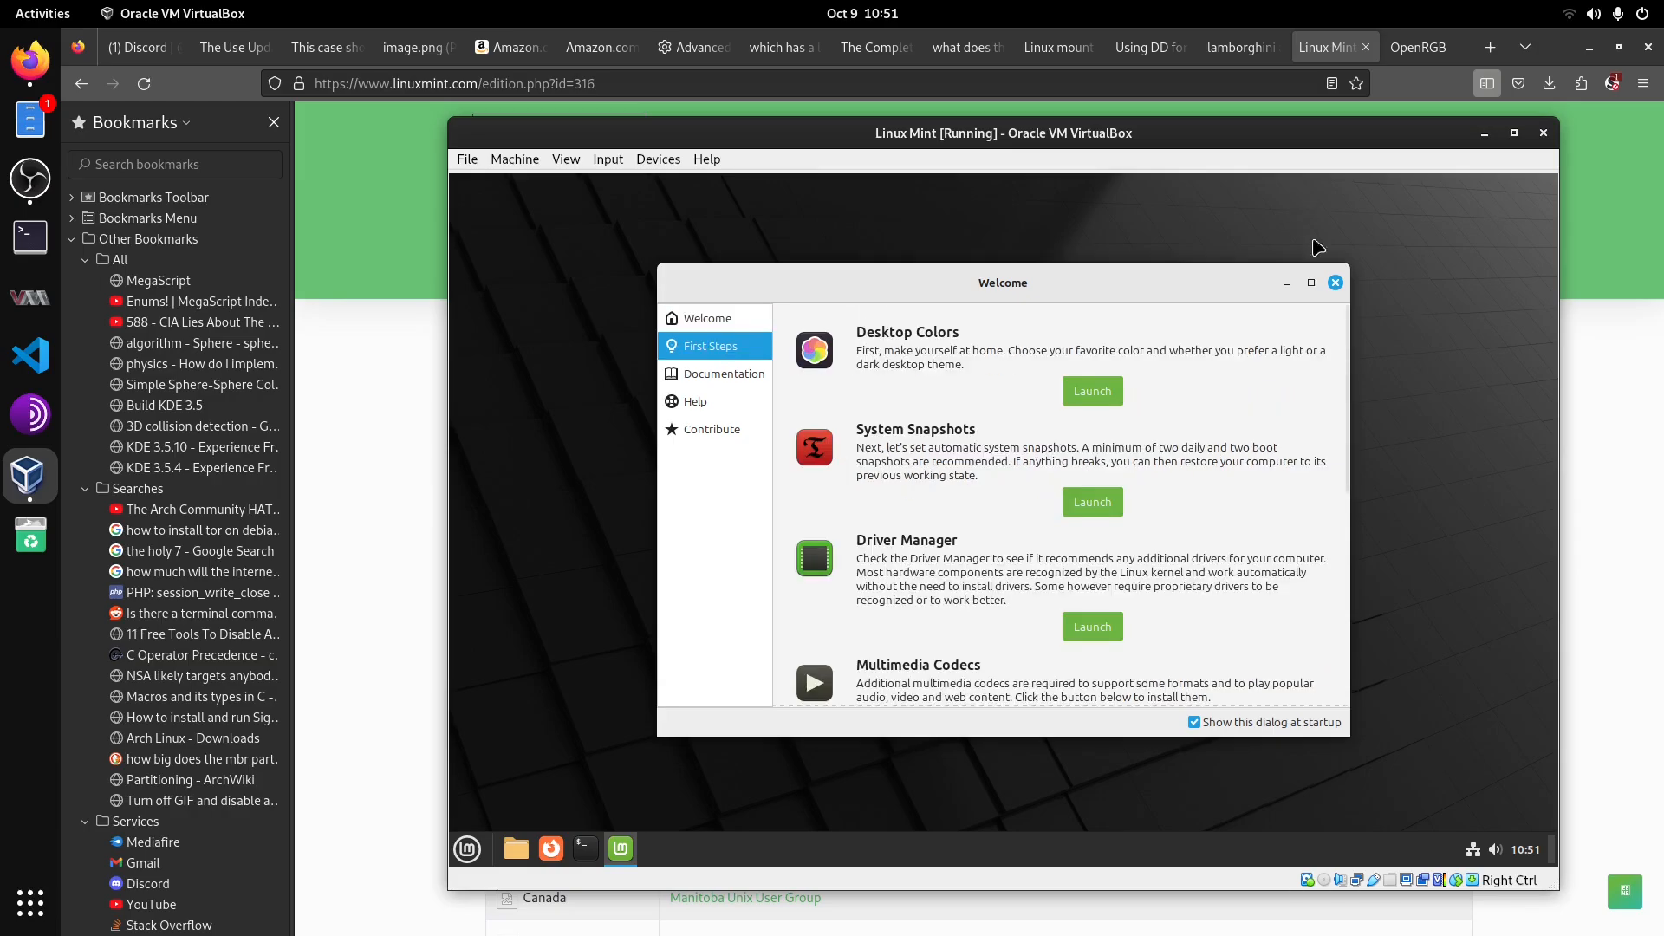
left_click(1335, 283)
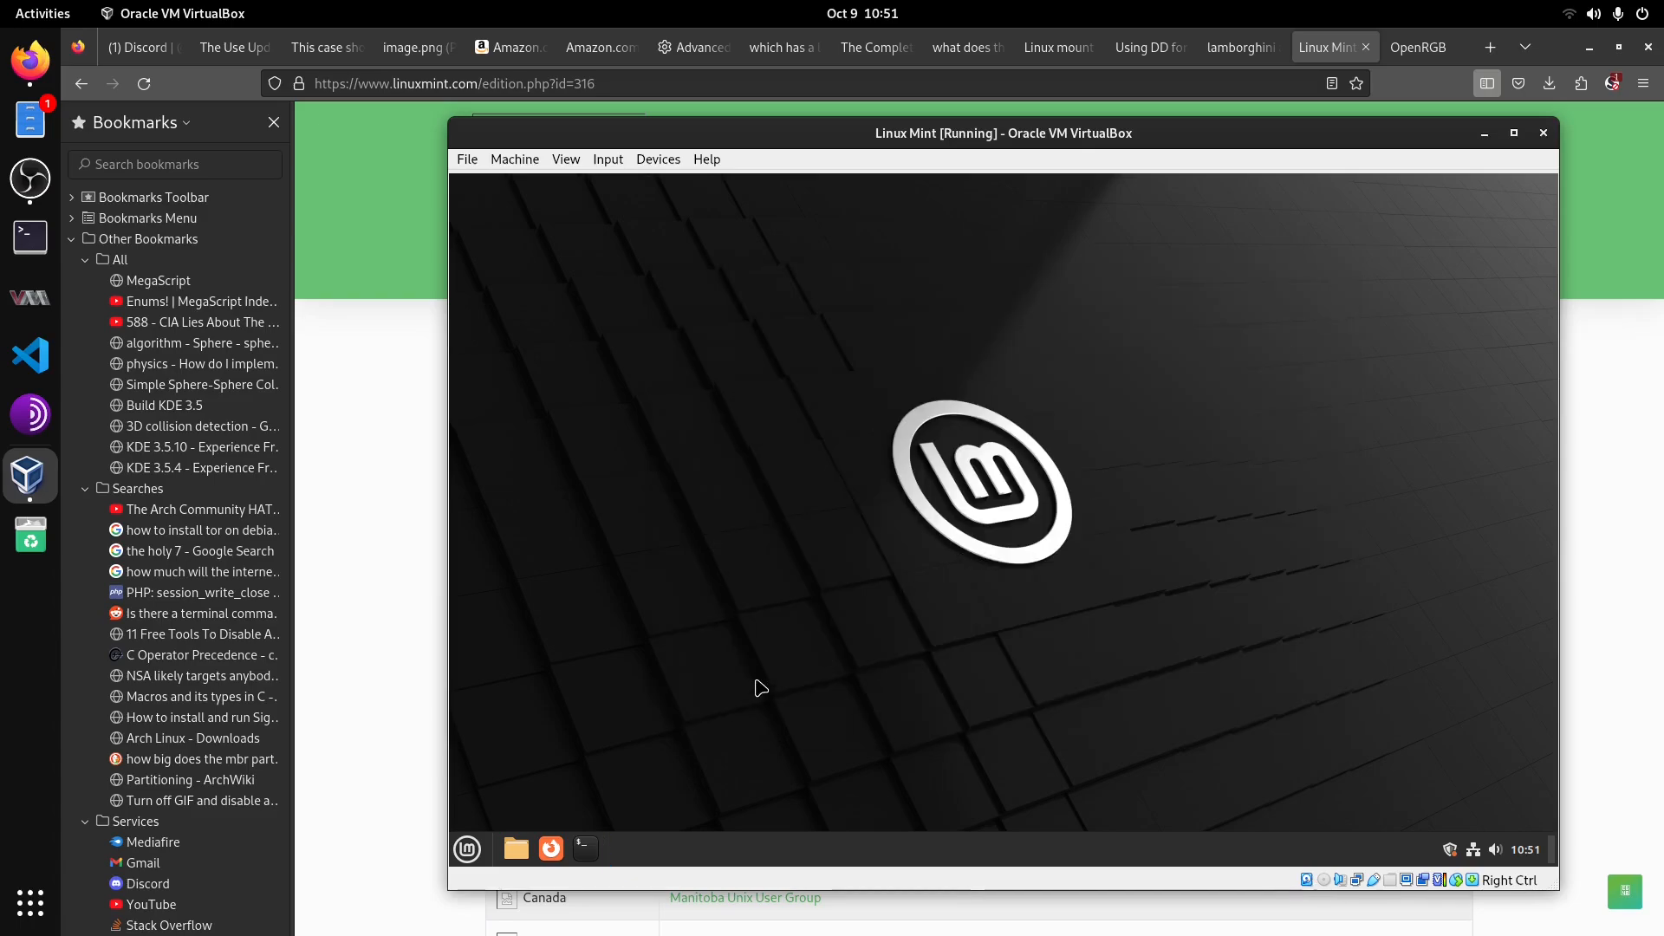
Step: Launch LibreOffice Writer by searching 'writer' in the menu, dismiss its tip dialog, and close Writer
left_click(468, 850)
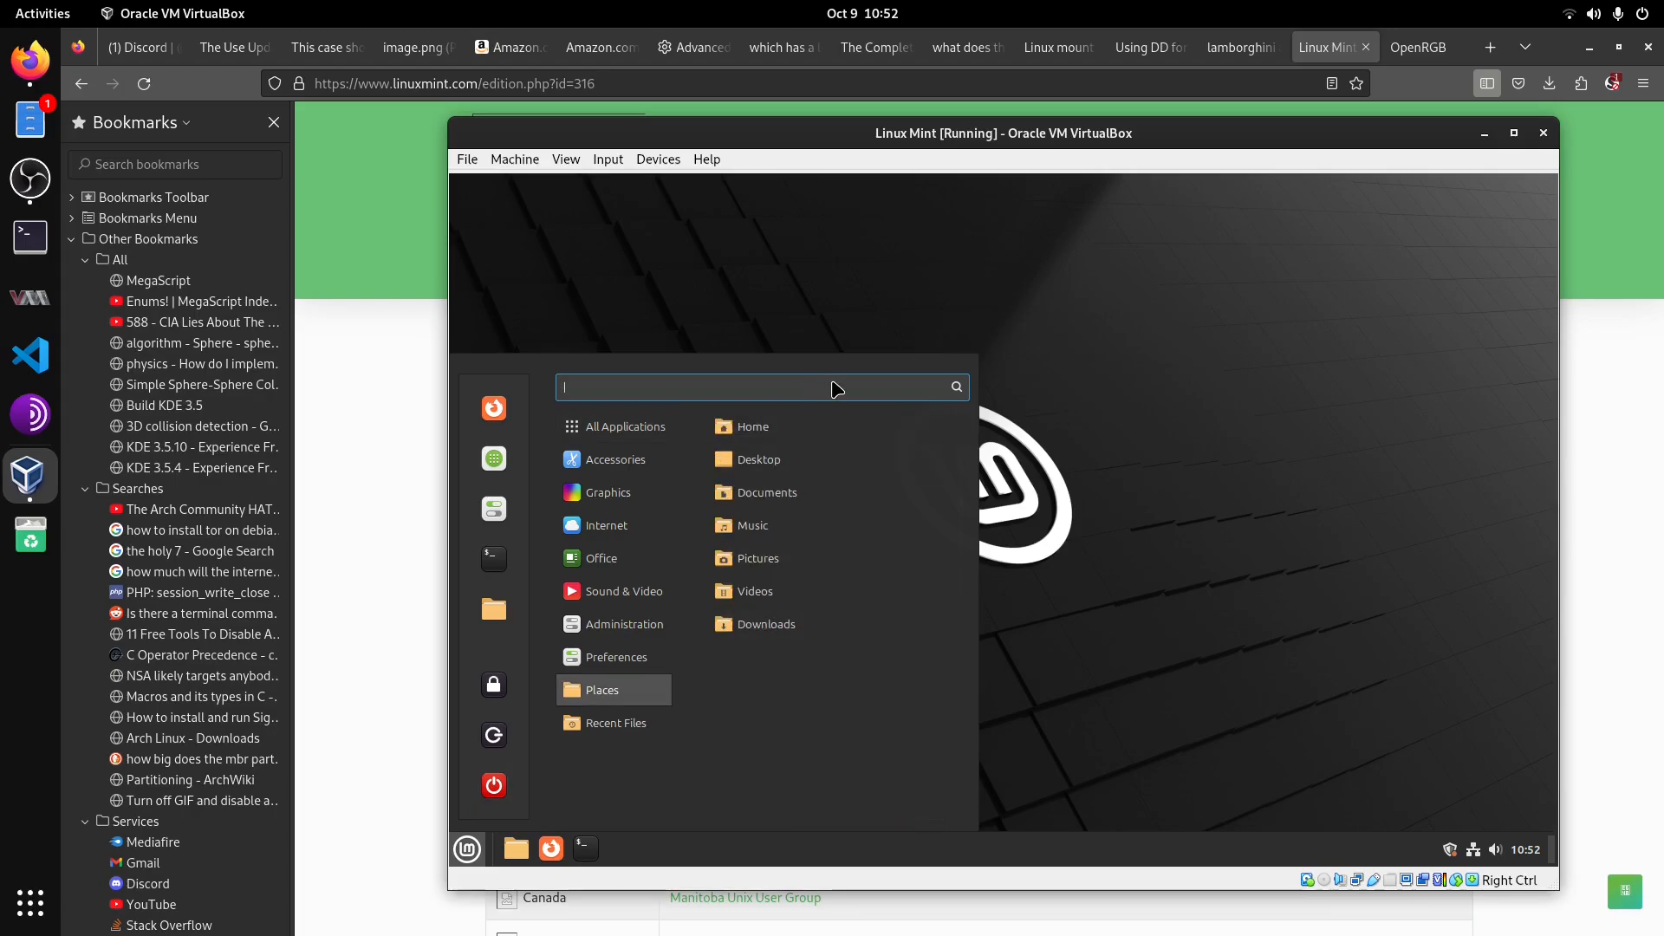
type("writer")
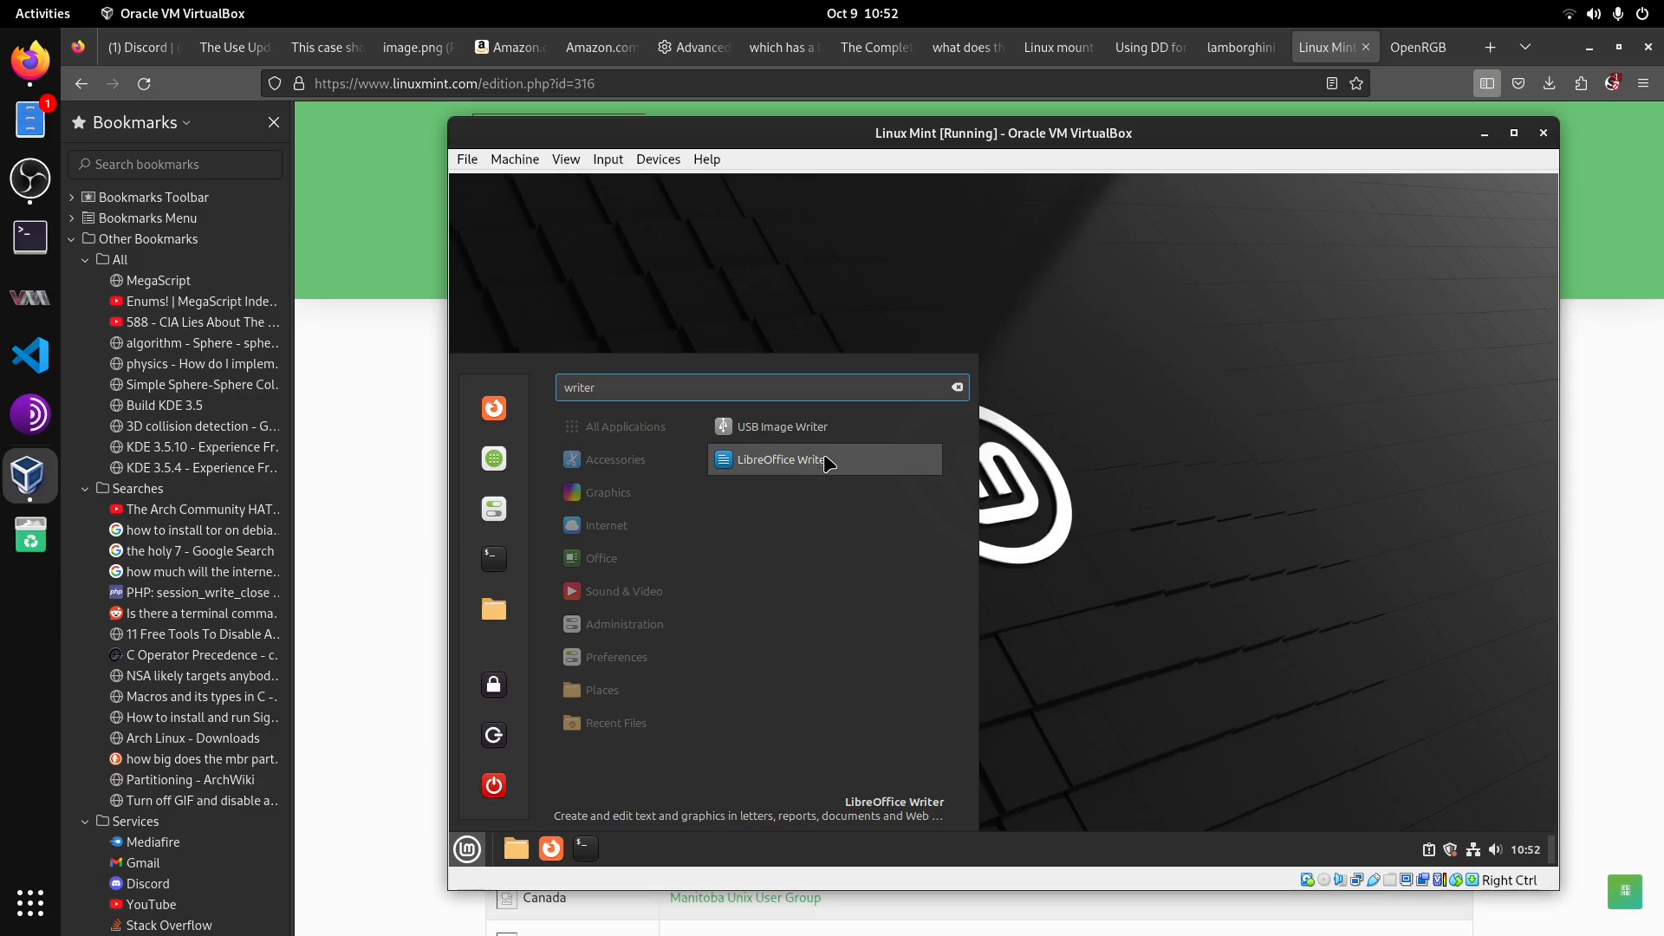
left_click(825, 461)
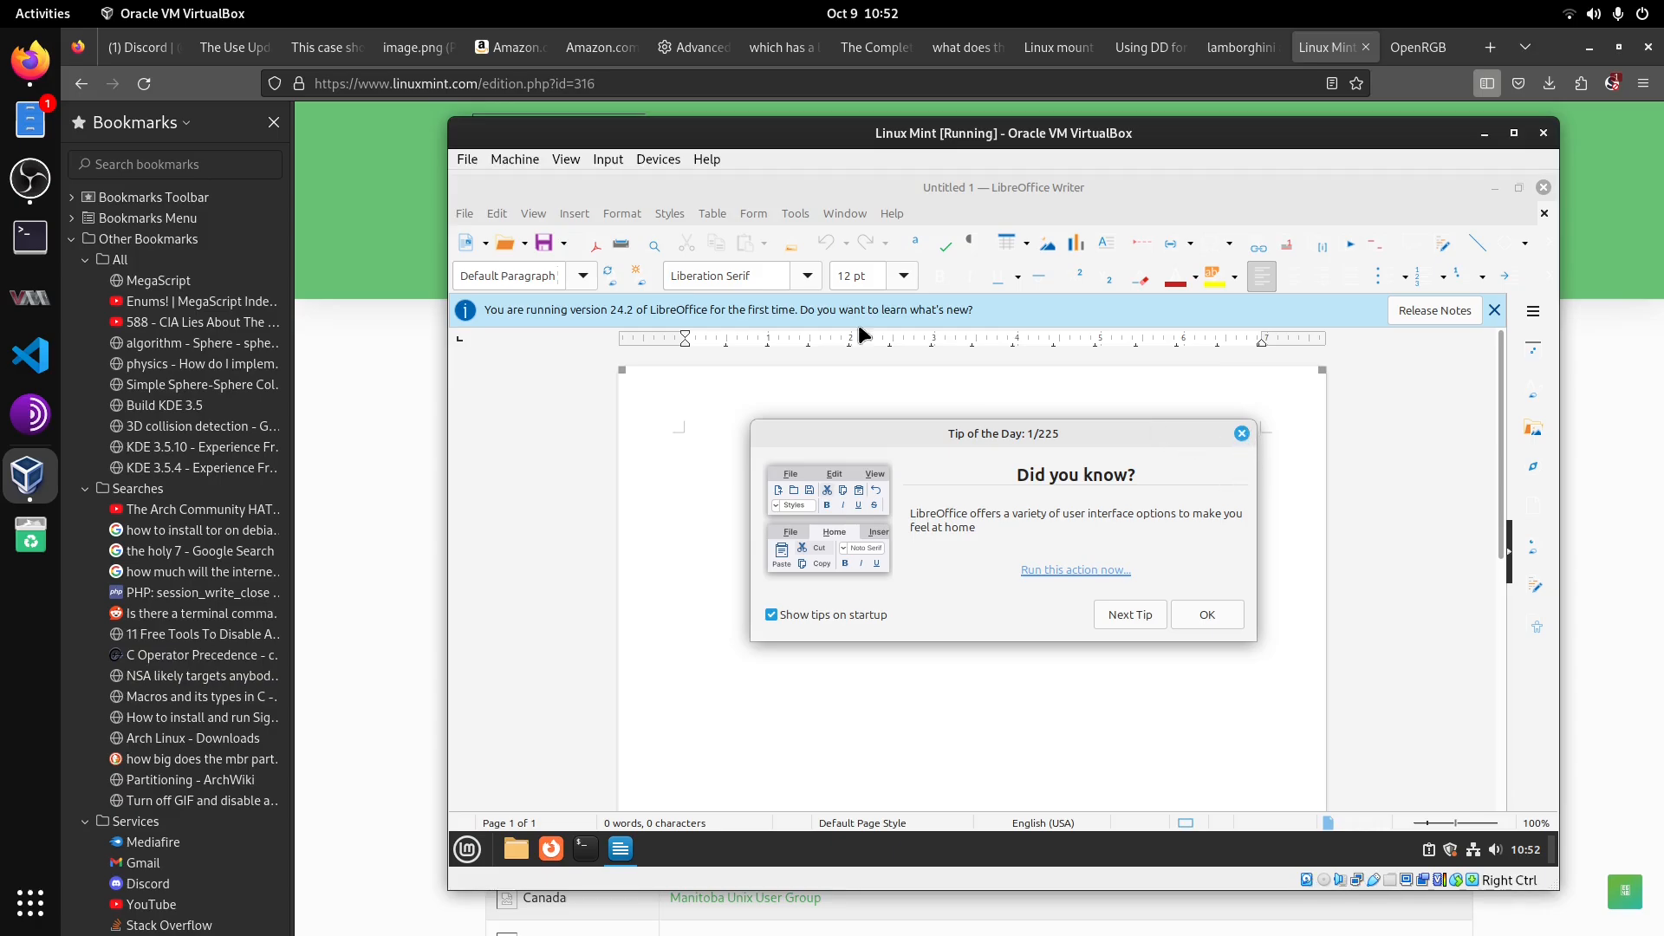
left_click(1242, 433)
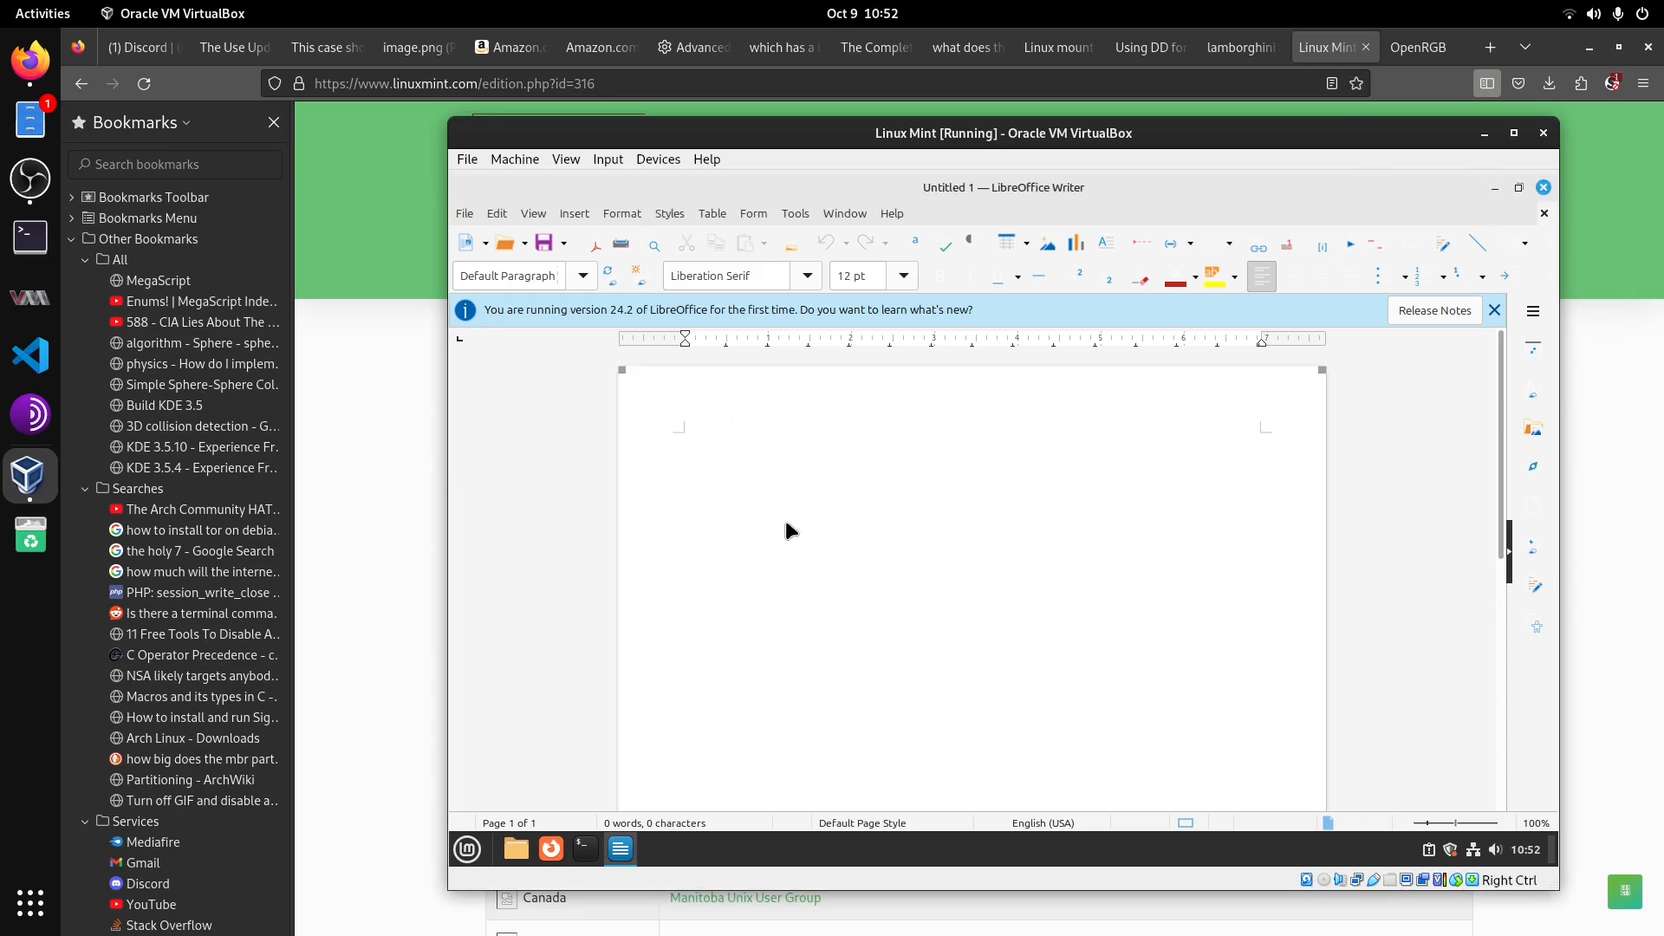
key("alt+F4")
Step: Open a terminal and list the home directory's contents with ls
left_click(587, 849)
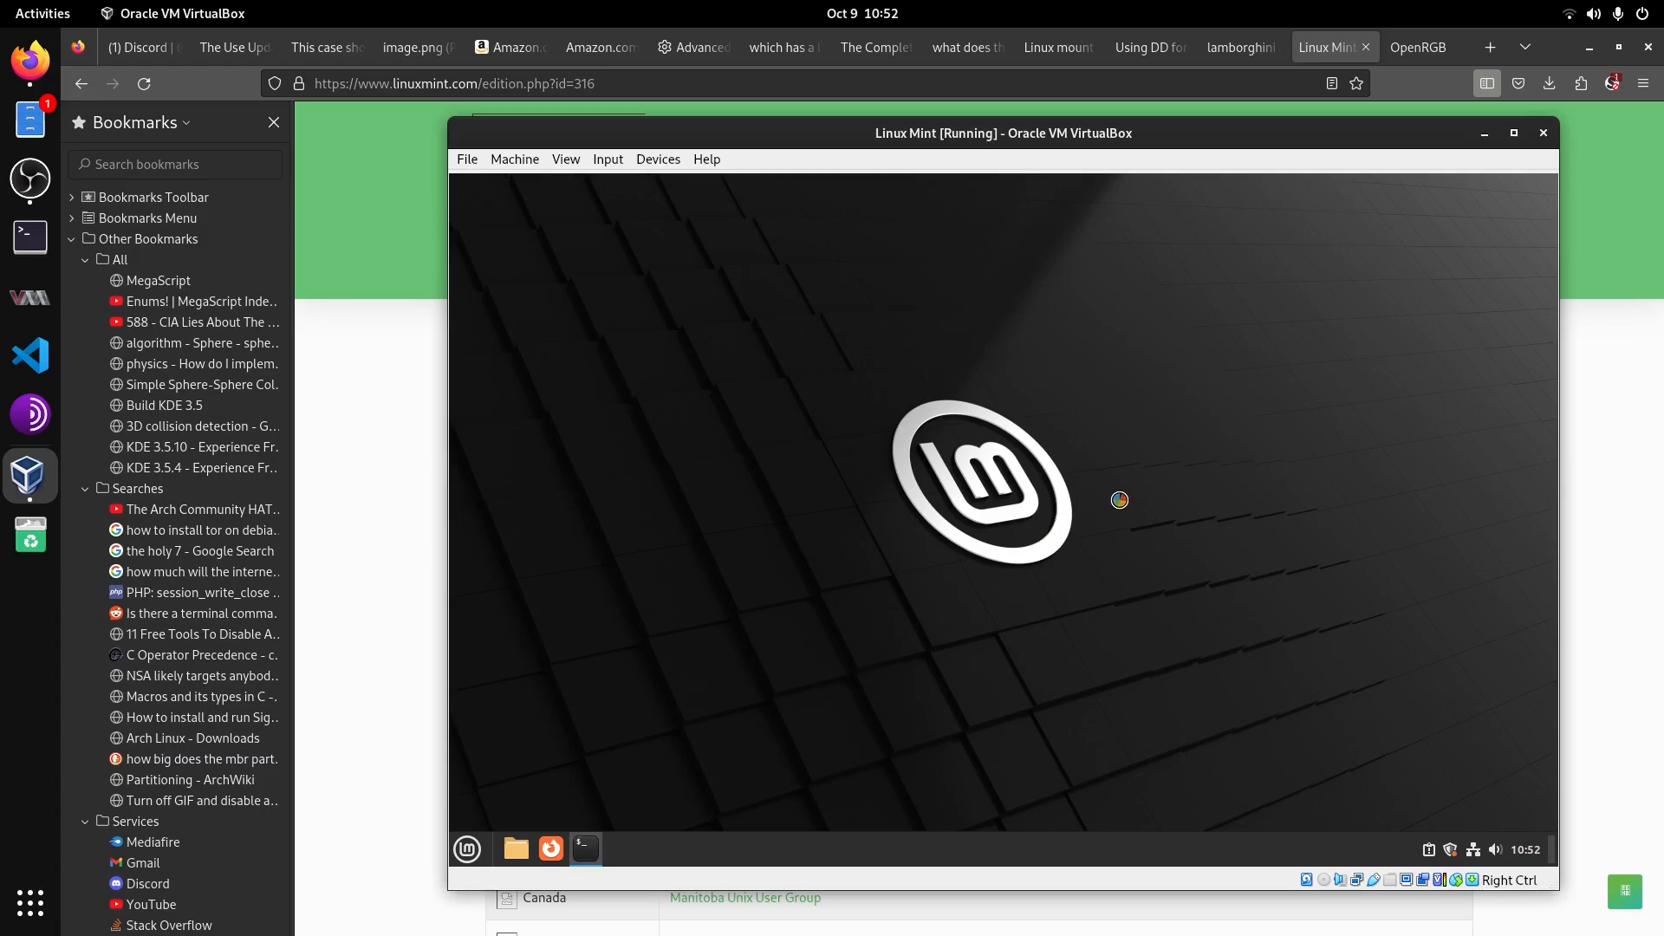
left_click_drag(1026, 285, 1104, 304)
type("cd")
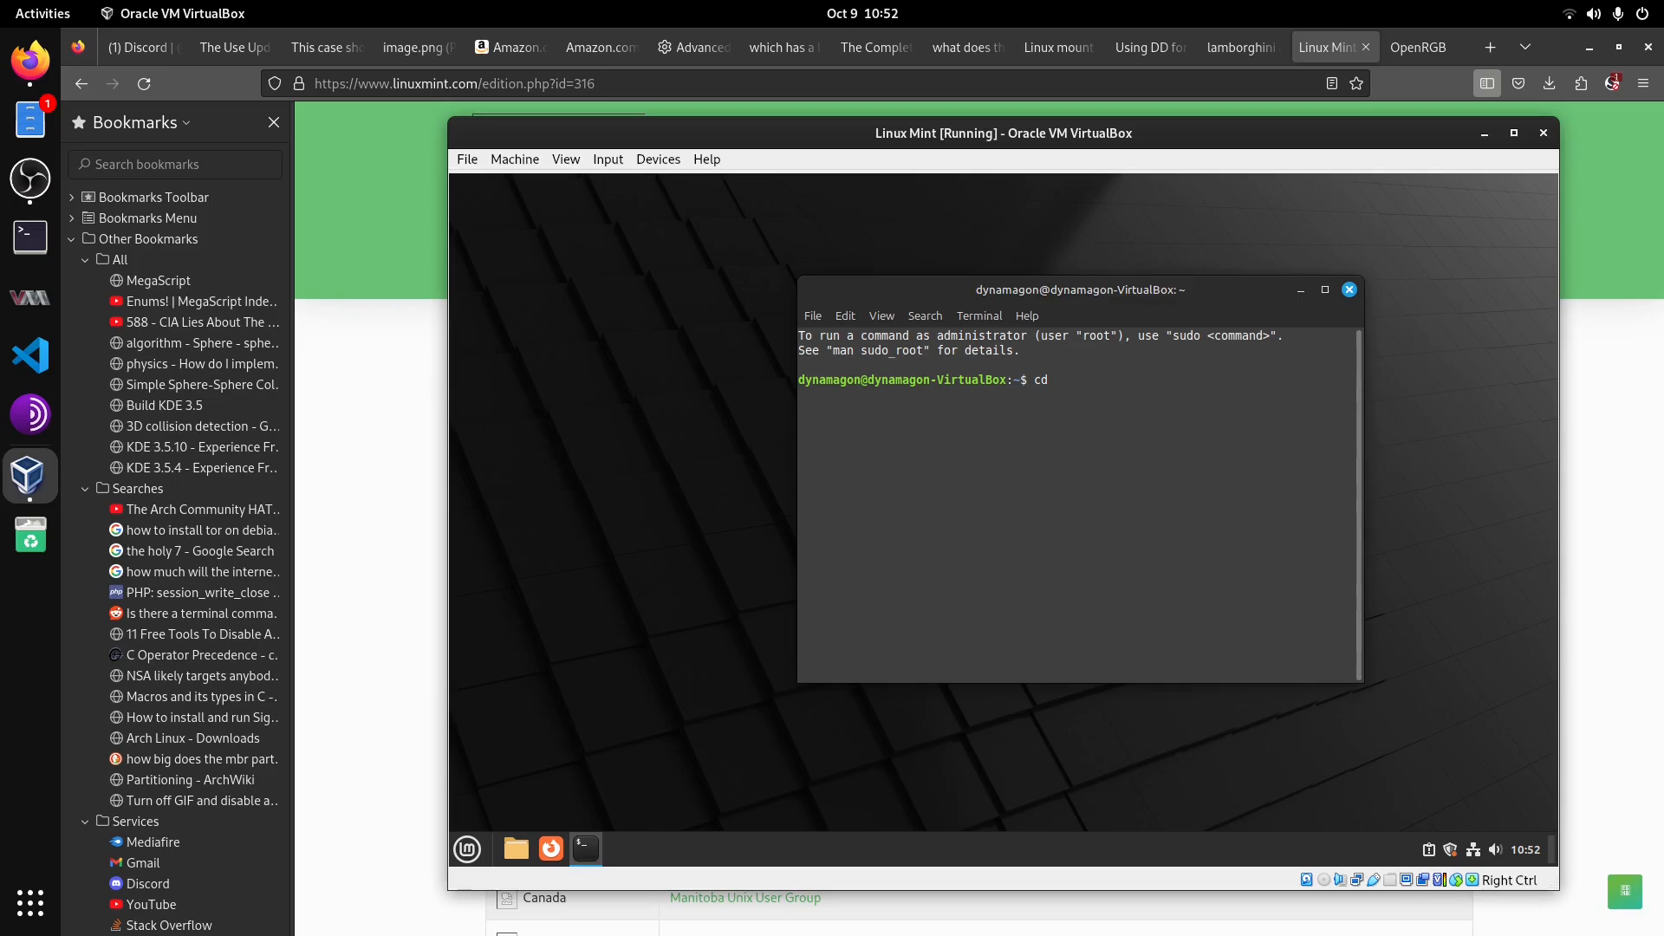
key("BackSpace")
key("BackSpace")
key("BackSpace")
type("ls")
key("Return")
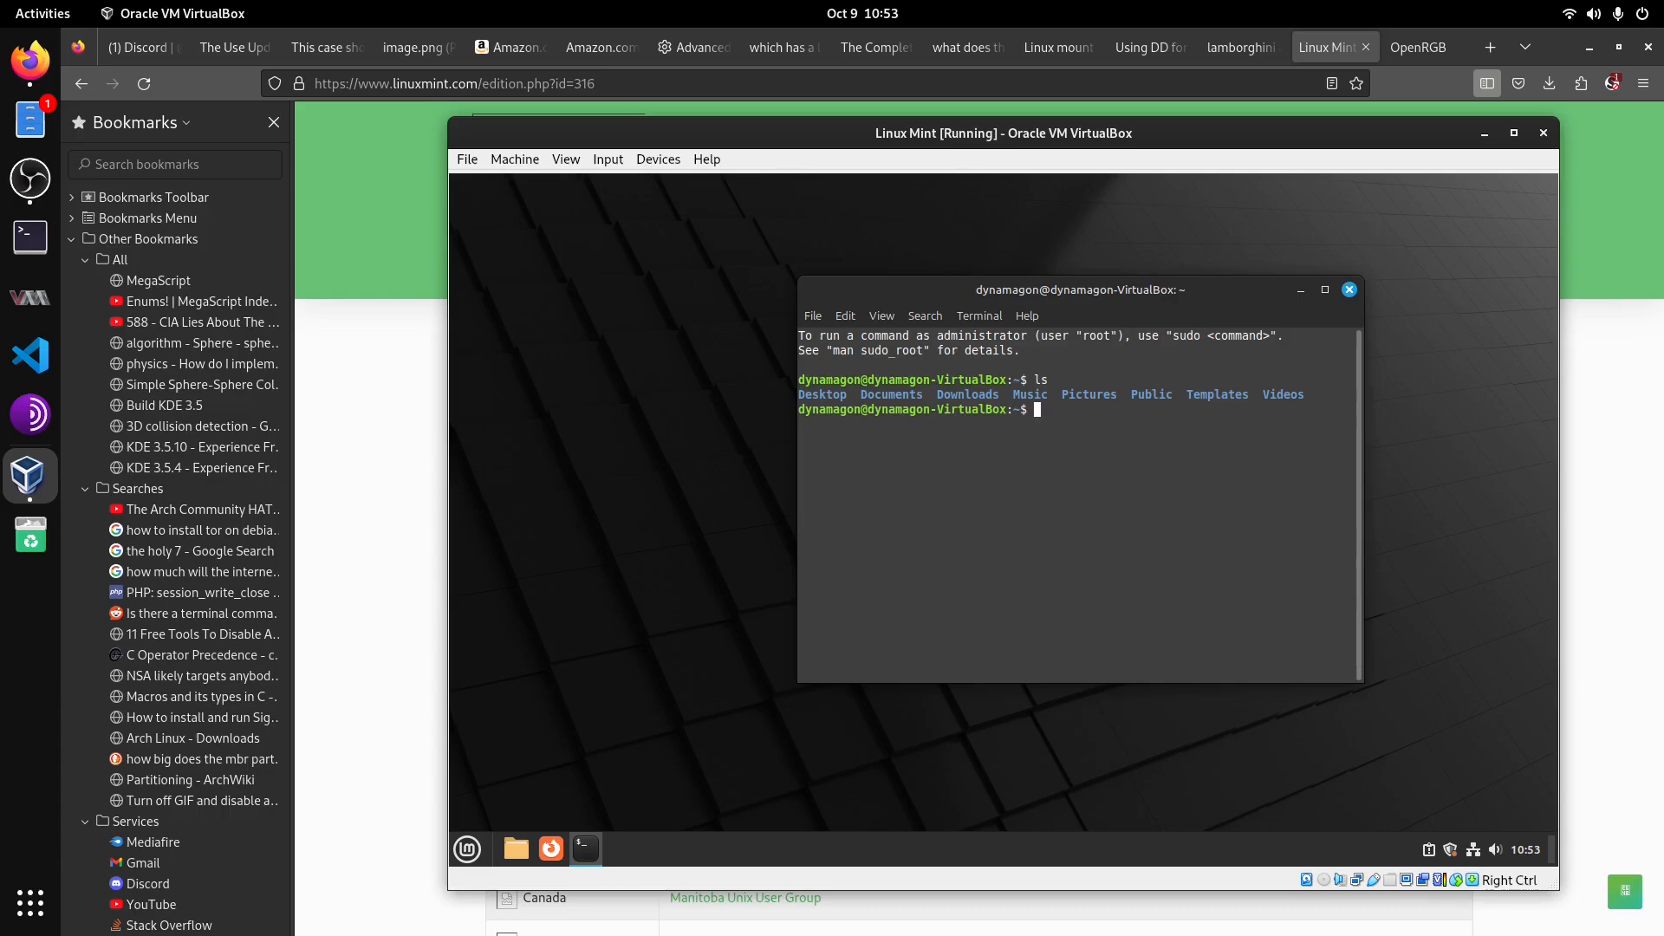
Step: Change into the Desktop directory and create a folder named Test with mkdir
type("cd Desktop")
key("Return")
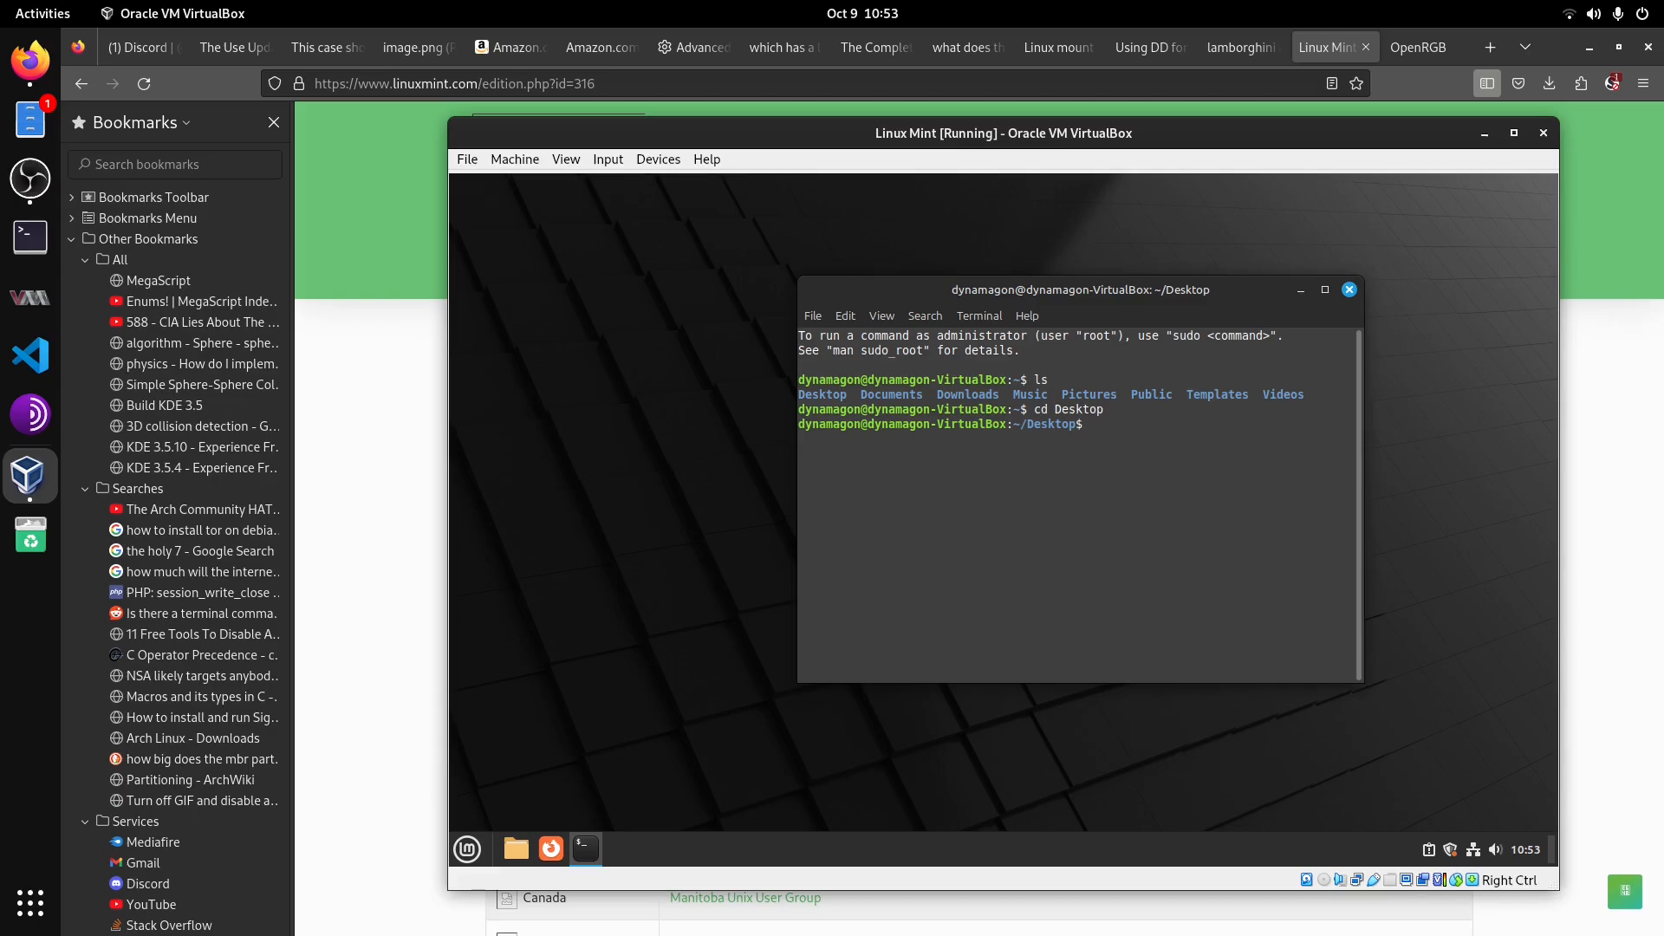
type("mkdir")
type("Test")
key("Return")
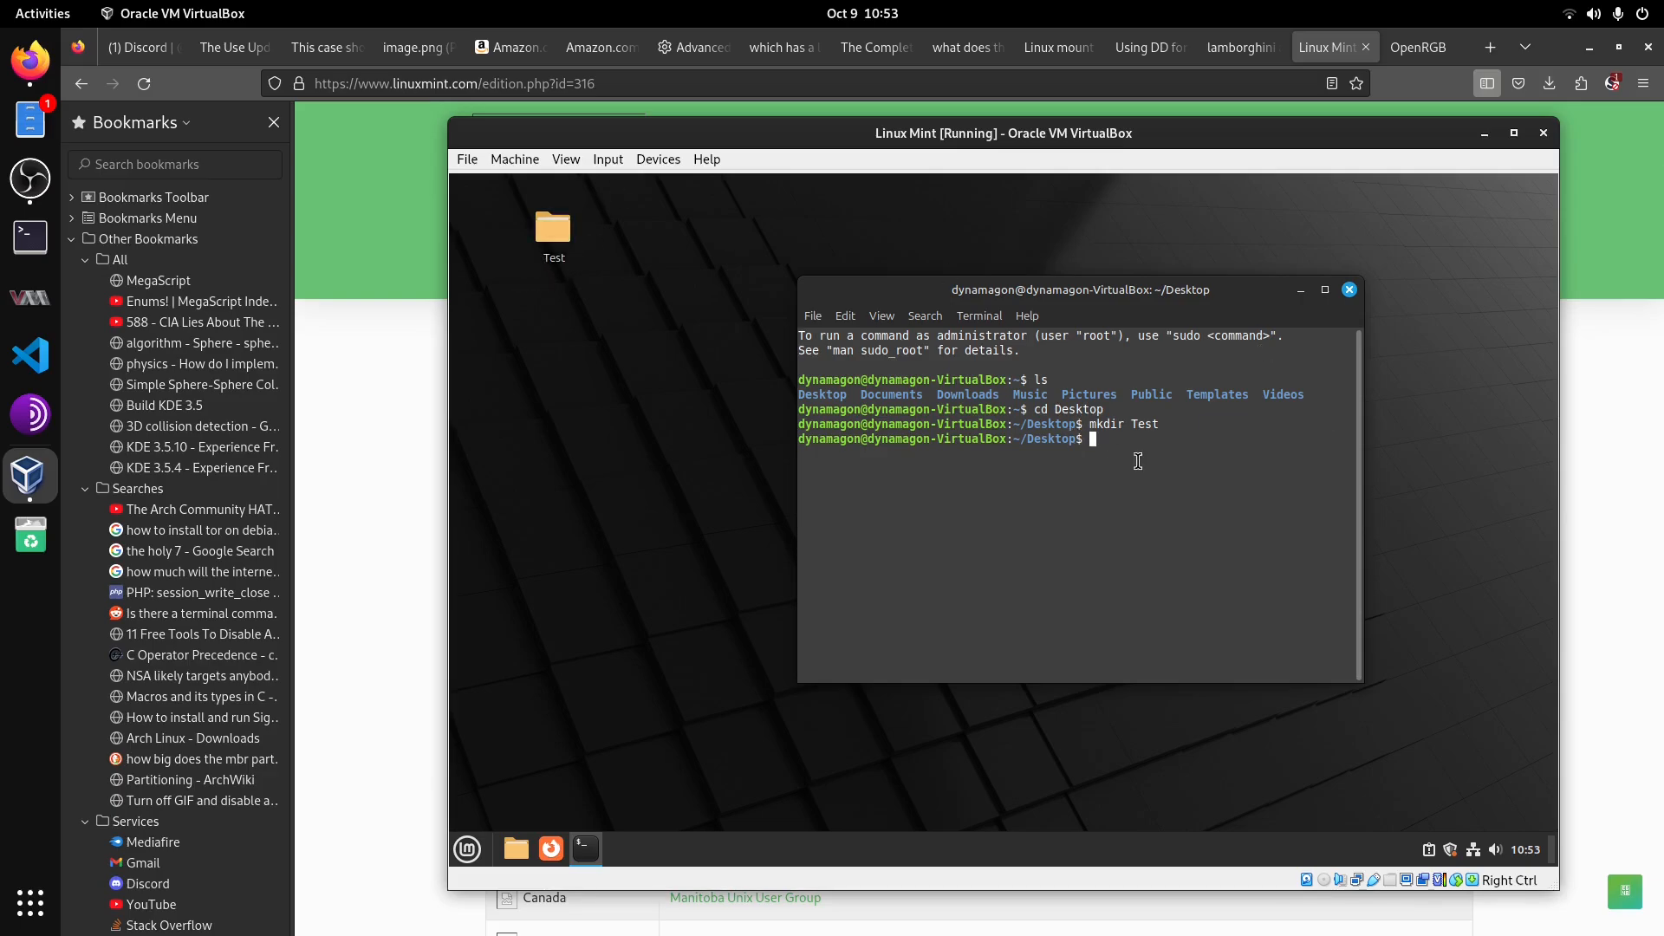
Step: Move into the Test folder and create an empty file.txt with touch
type("cd Test")
key("Return")
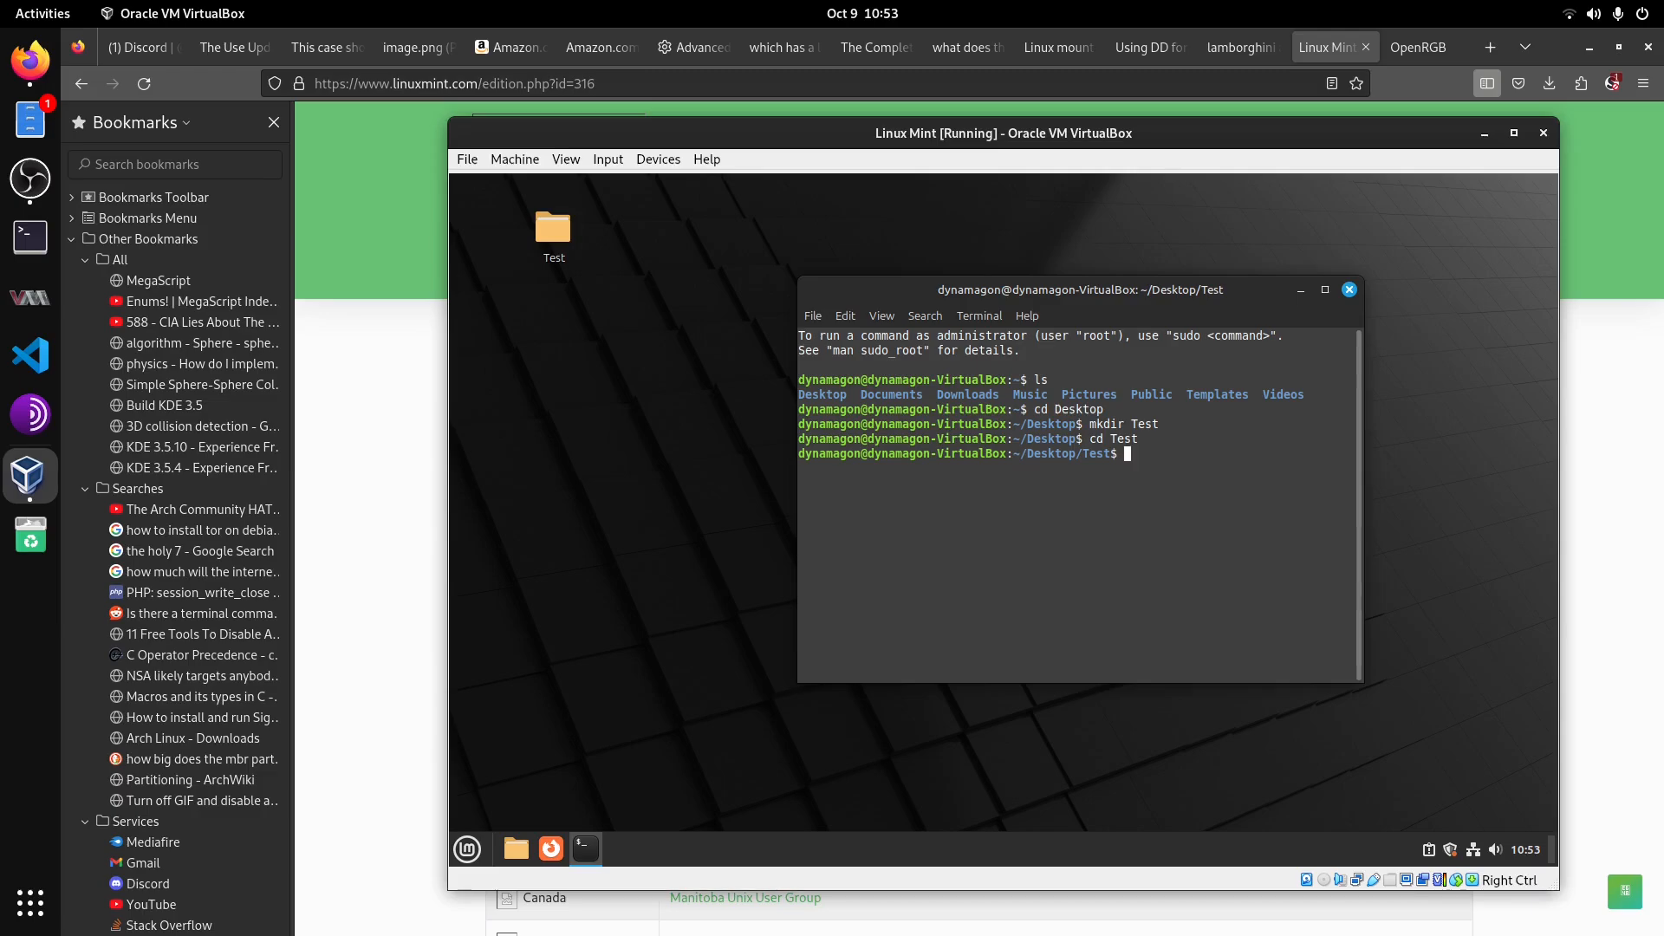
type("touch file.txt")
key("Return")
Step: Open the Test folder from the desktop and open file.txt in the text editor
left_click(555, 216)
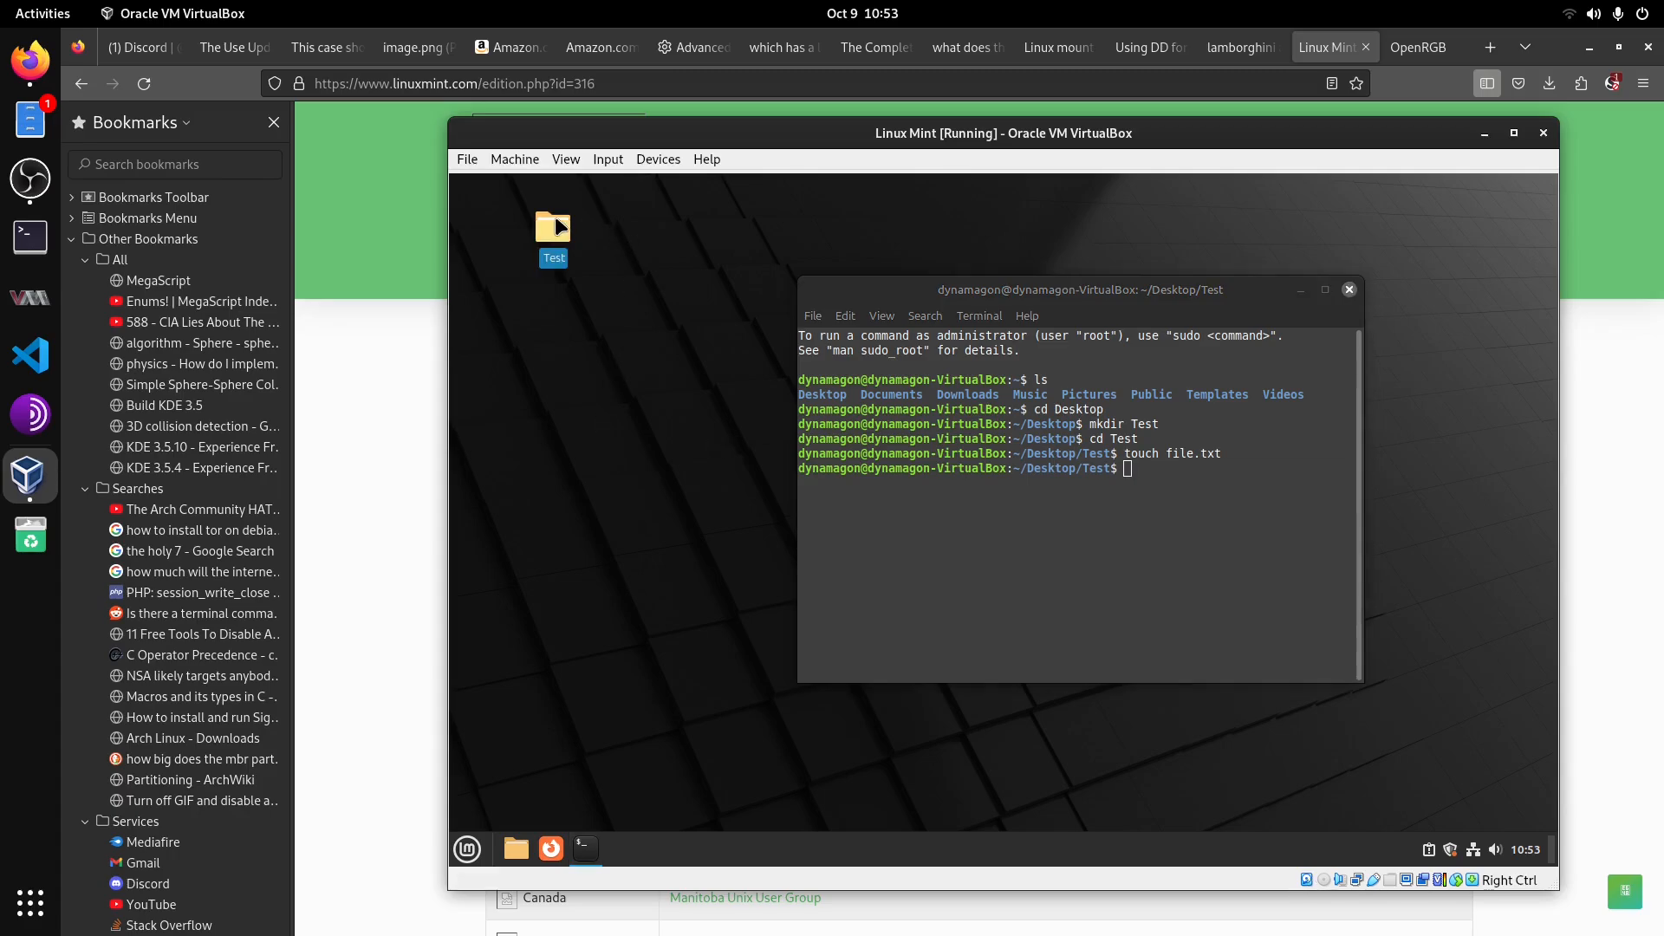
double_click(555, 227)
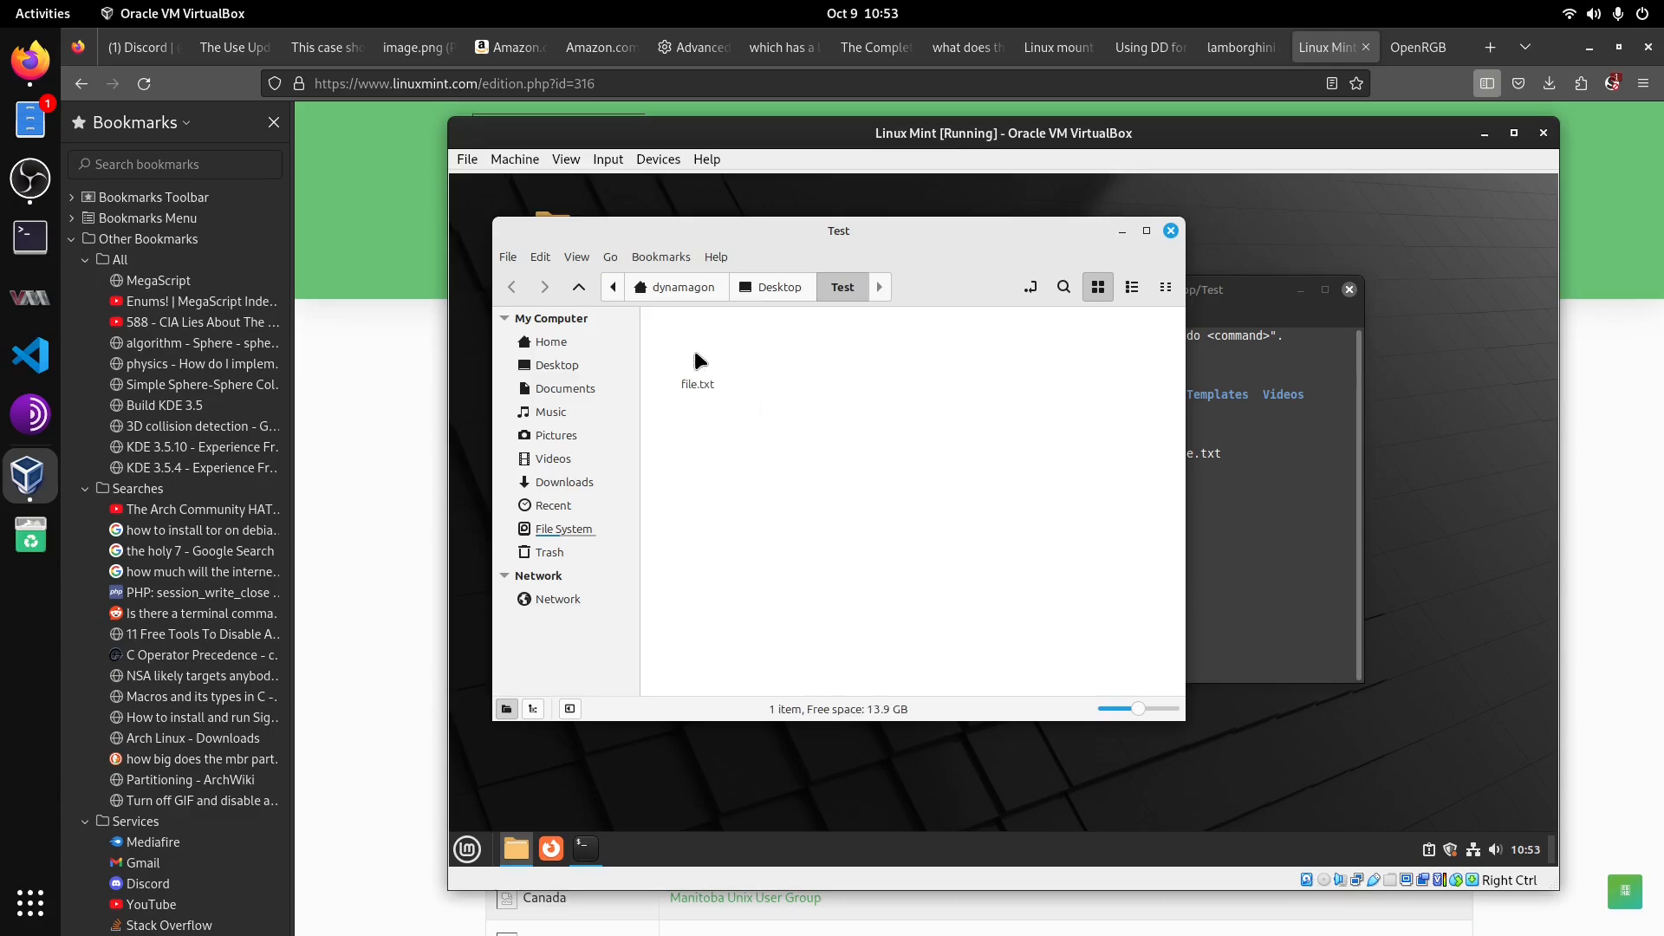
double_click(699, 363)
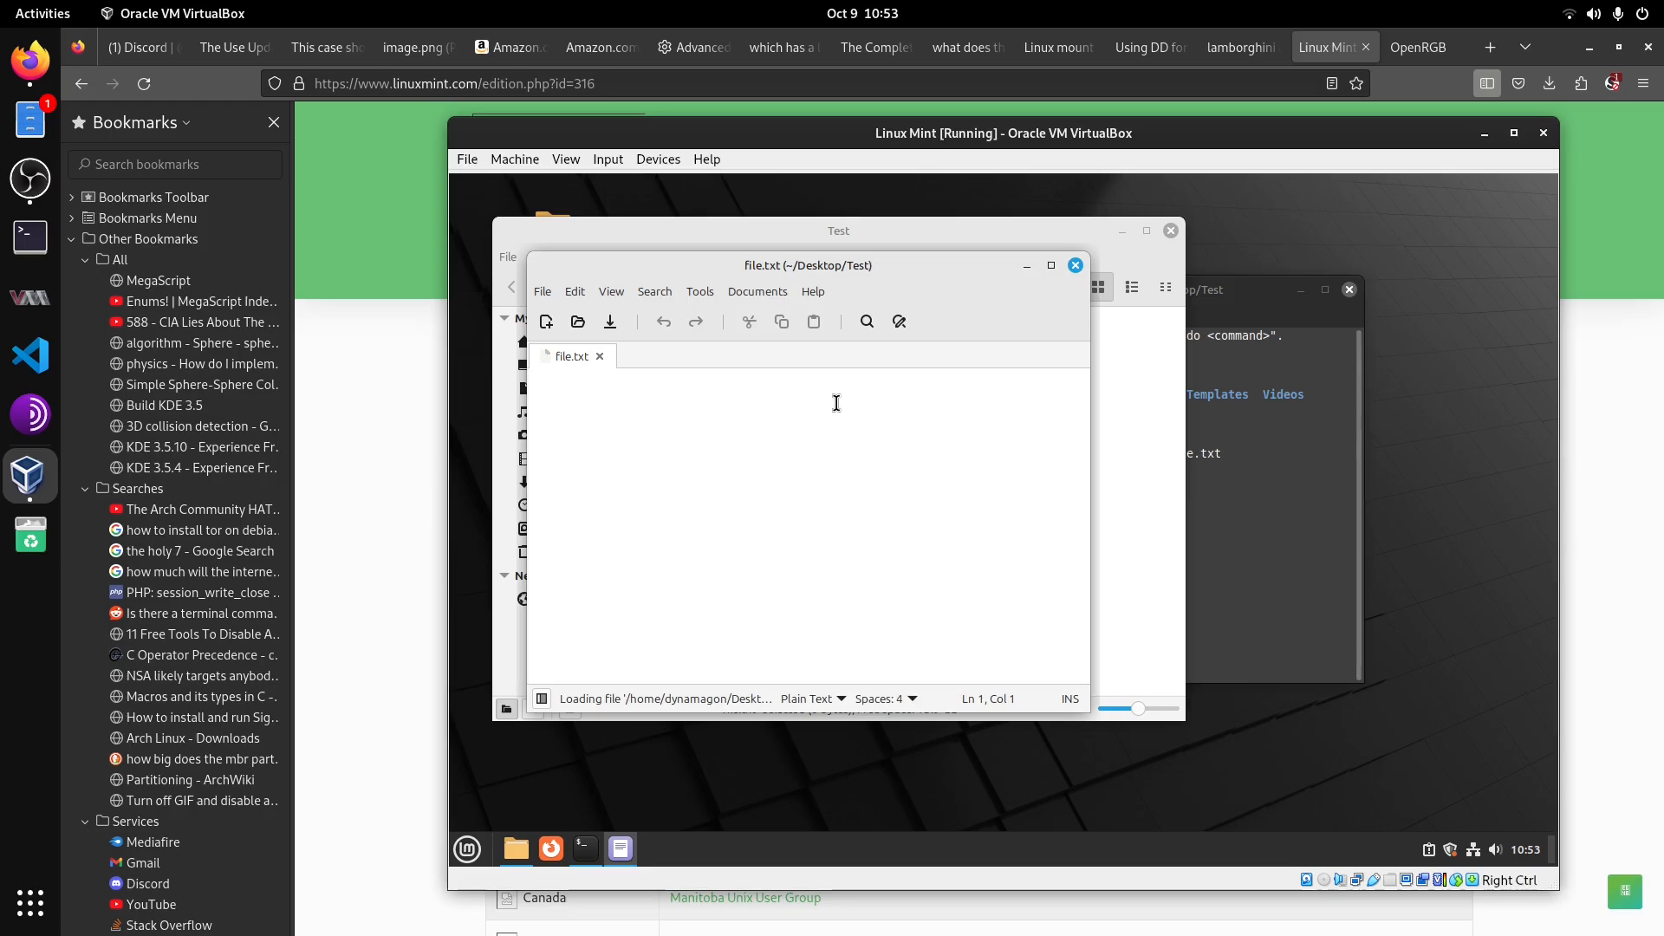
Step: Write 'hello!' in file.txt, save it, and close the text editor
type("hello")
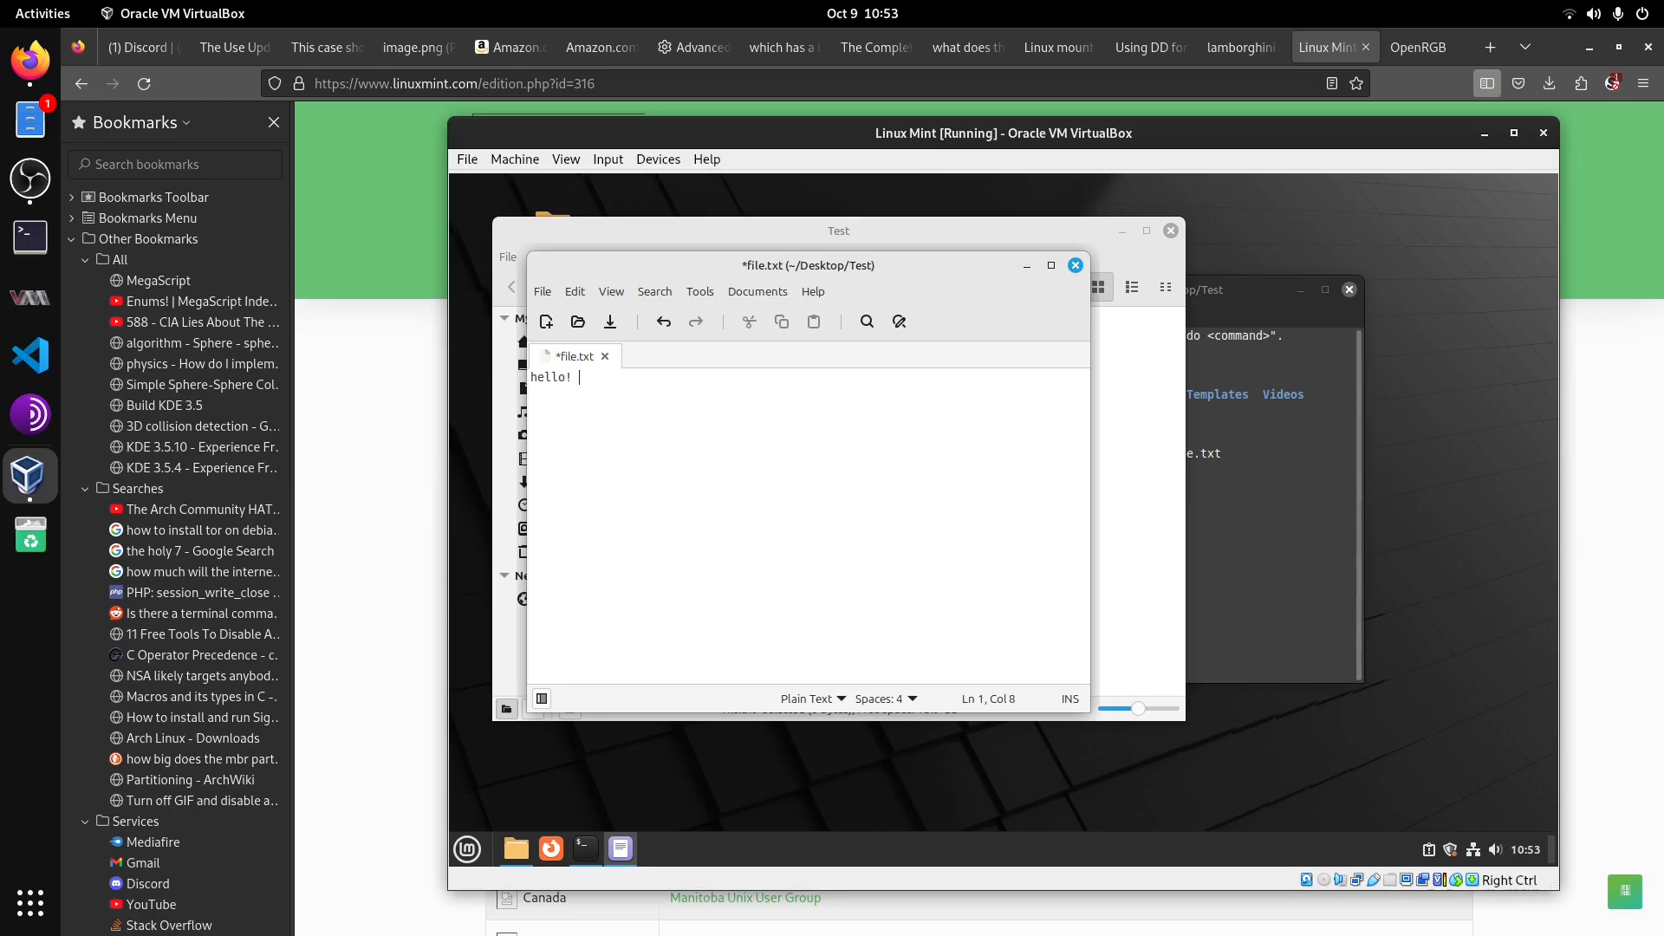
type("!")
key("ctrl+s")
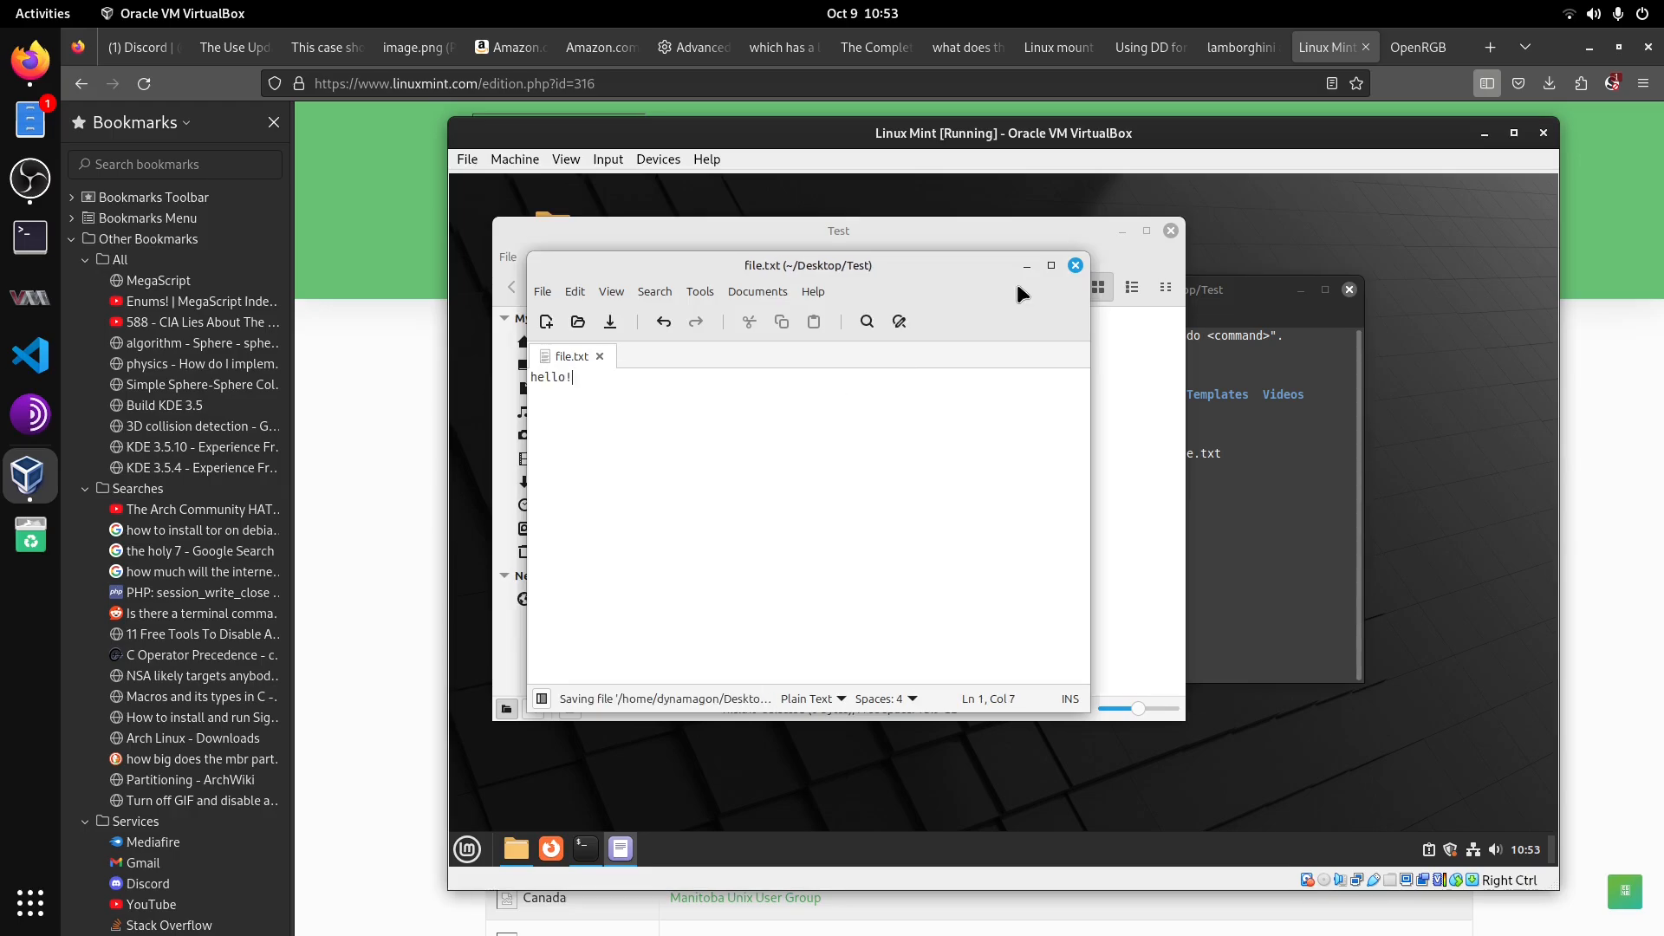
left_click(1075, 265)
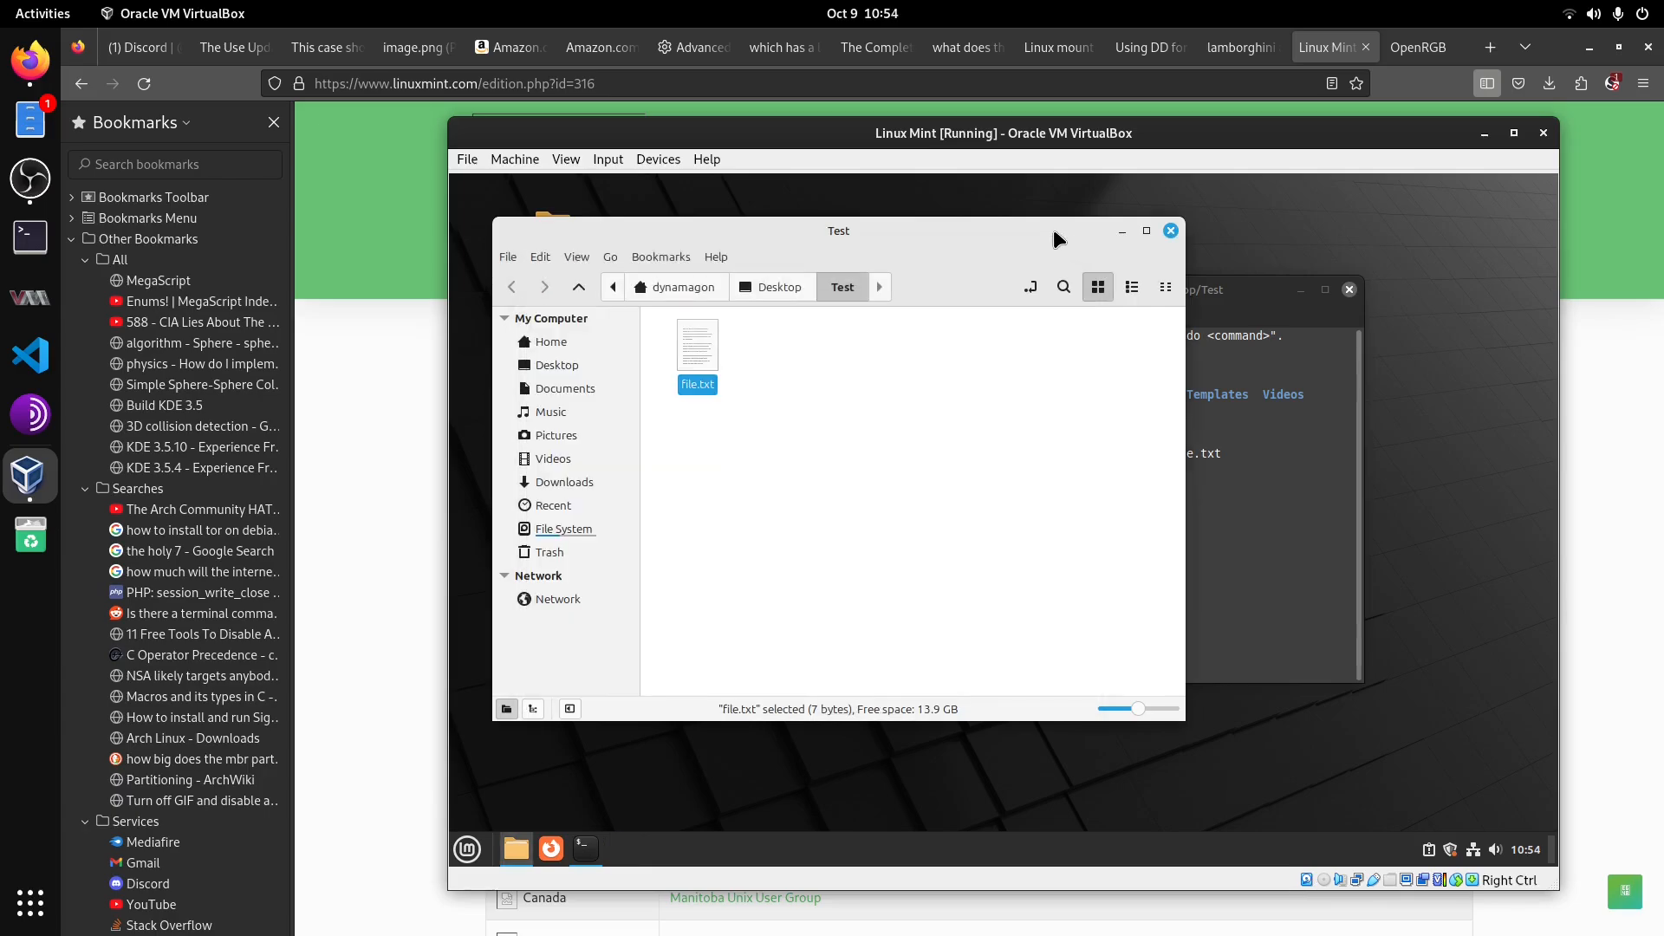
Step: Rearrange the file manager and terminal windows so both are visible side by side
left_click_drag(1054, 229, 1084, 282)
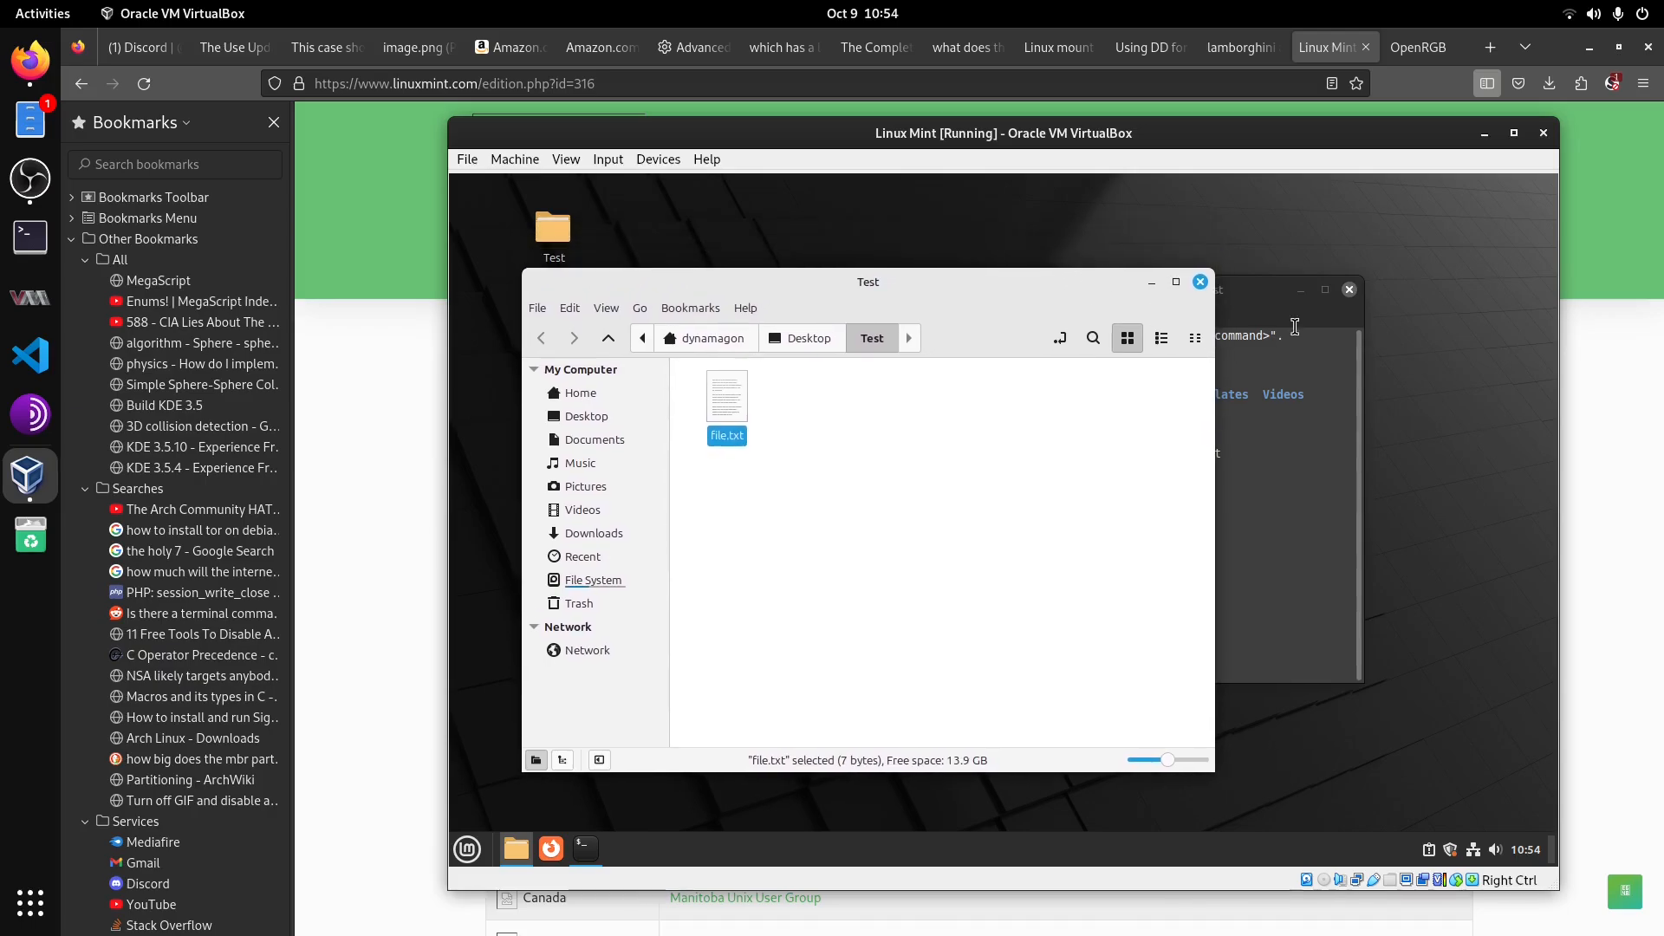
left_click_drag(1259, 292, 1418, 239)
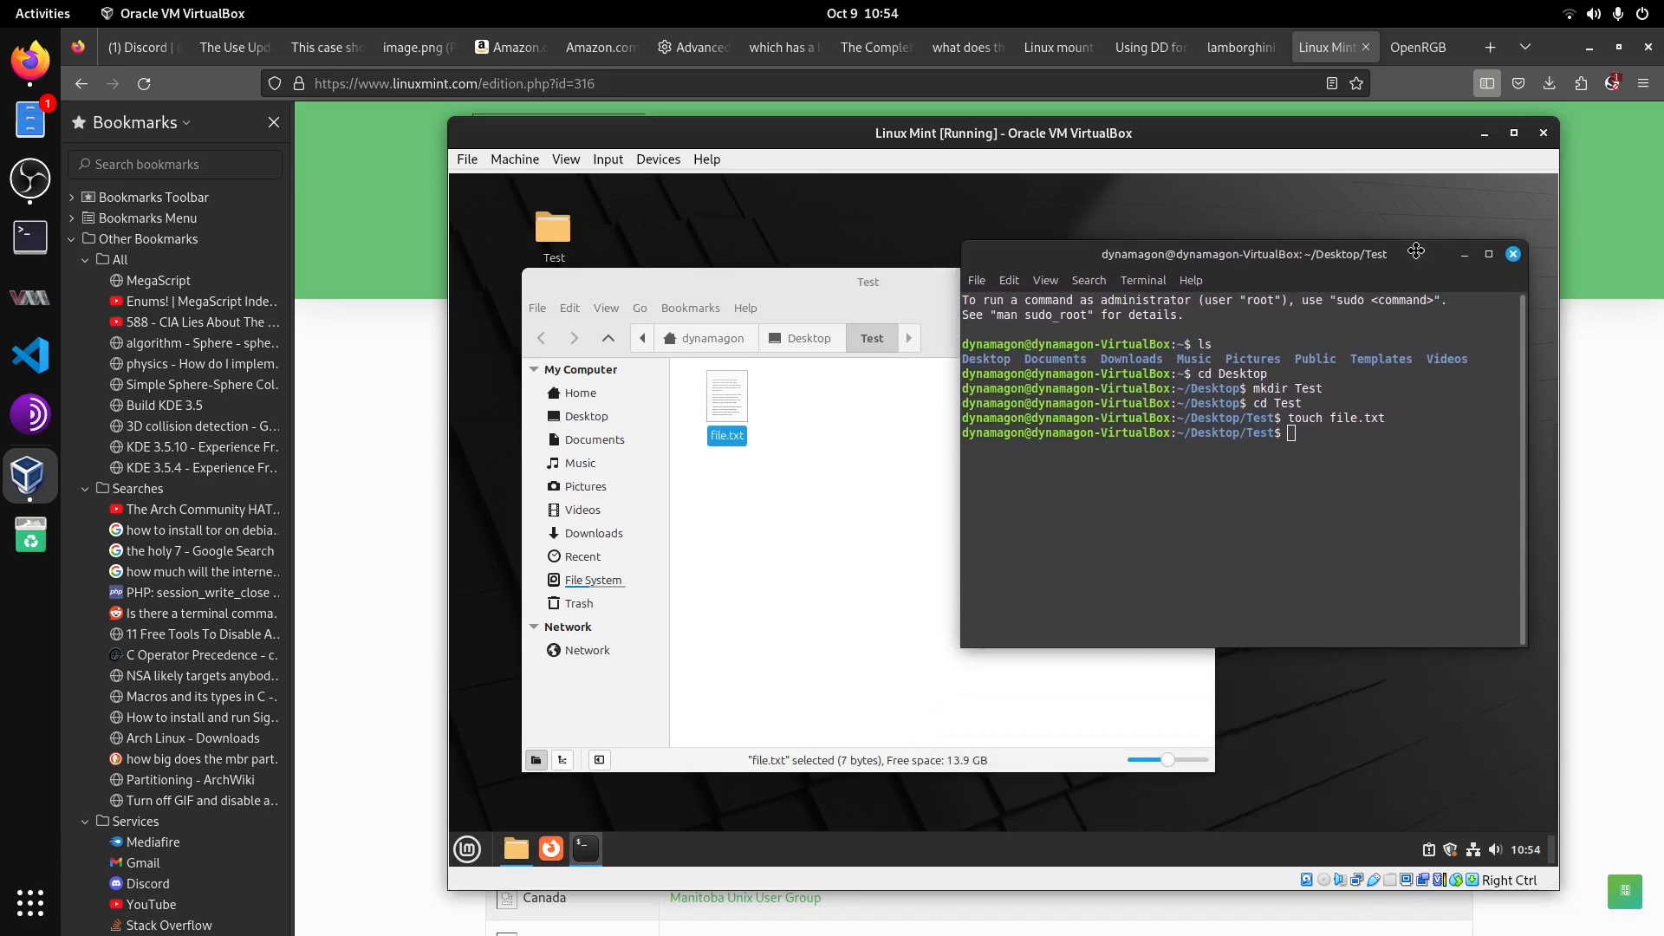